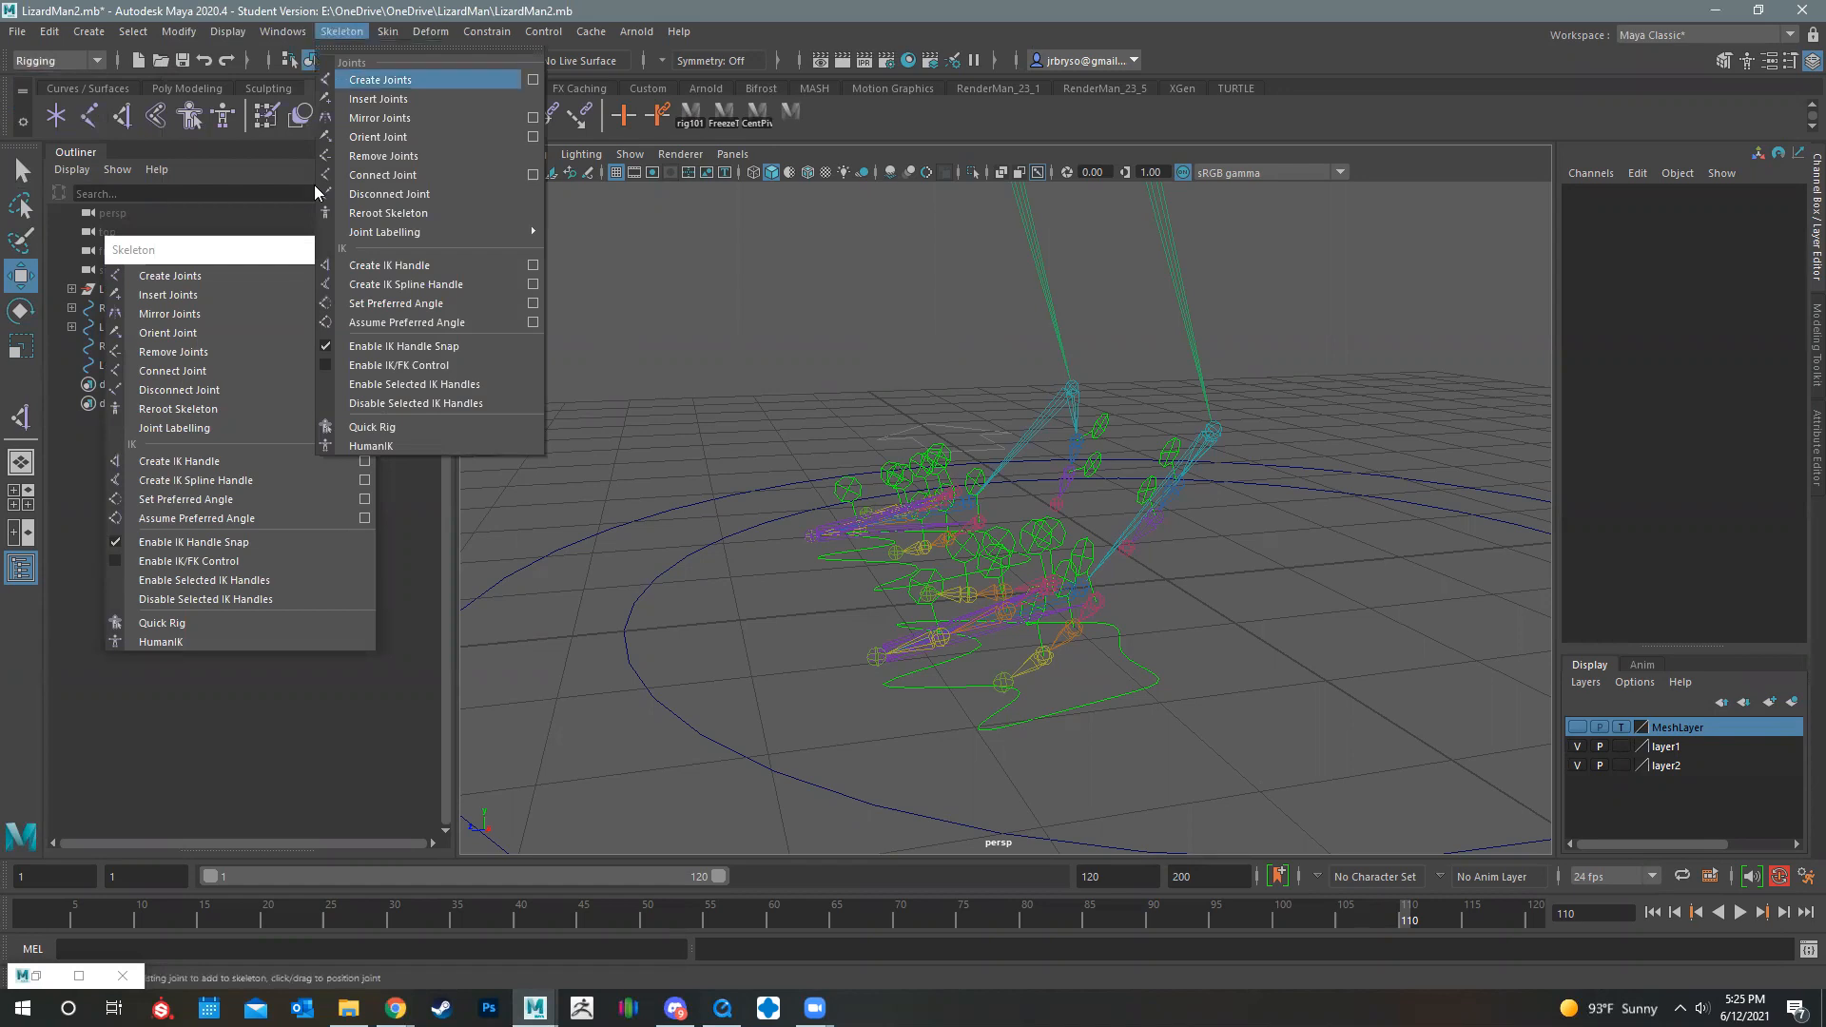
Step: Detach the Skeleton command list and set the IK Handle tool's current solver to Rotate-Plane Solver
left_click(376, 48)
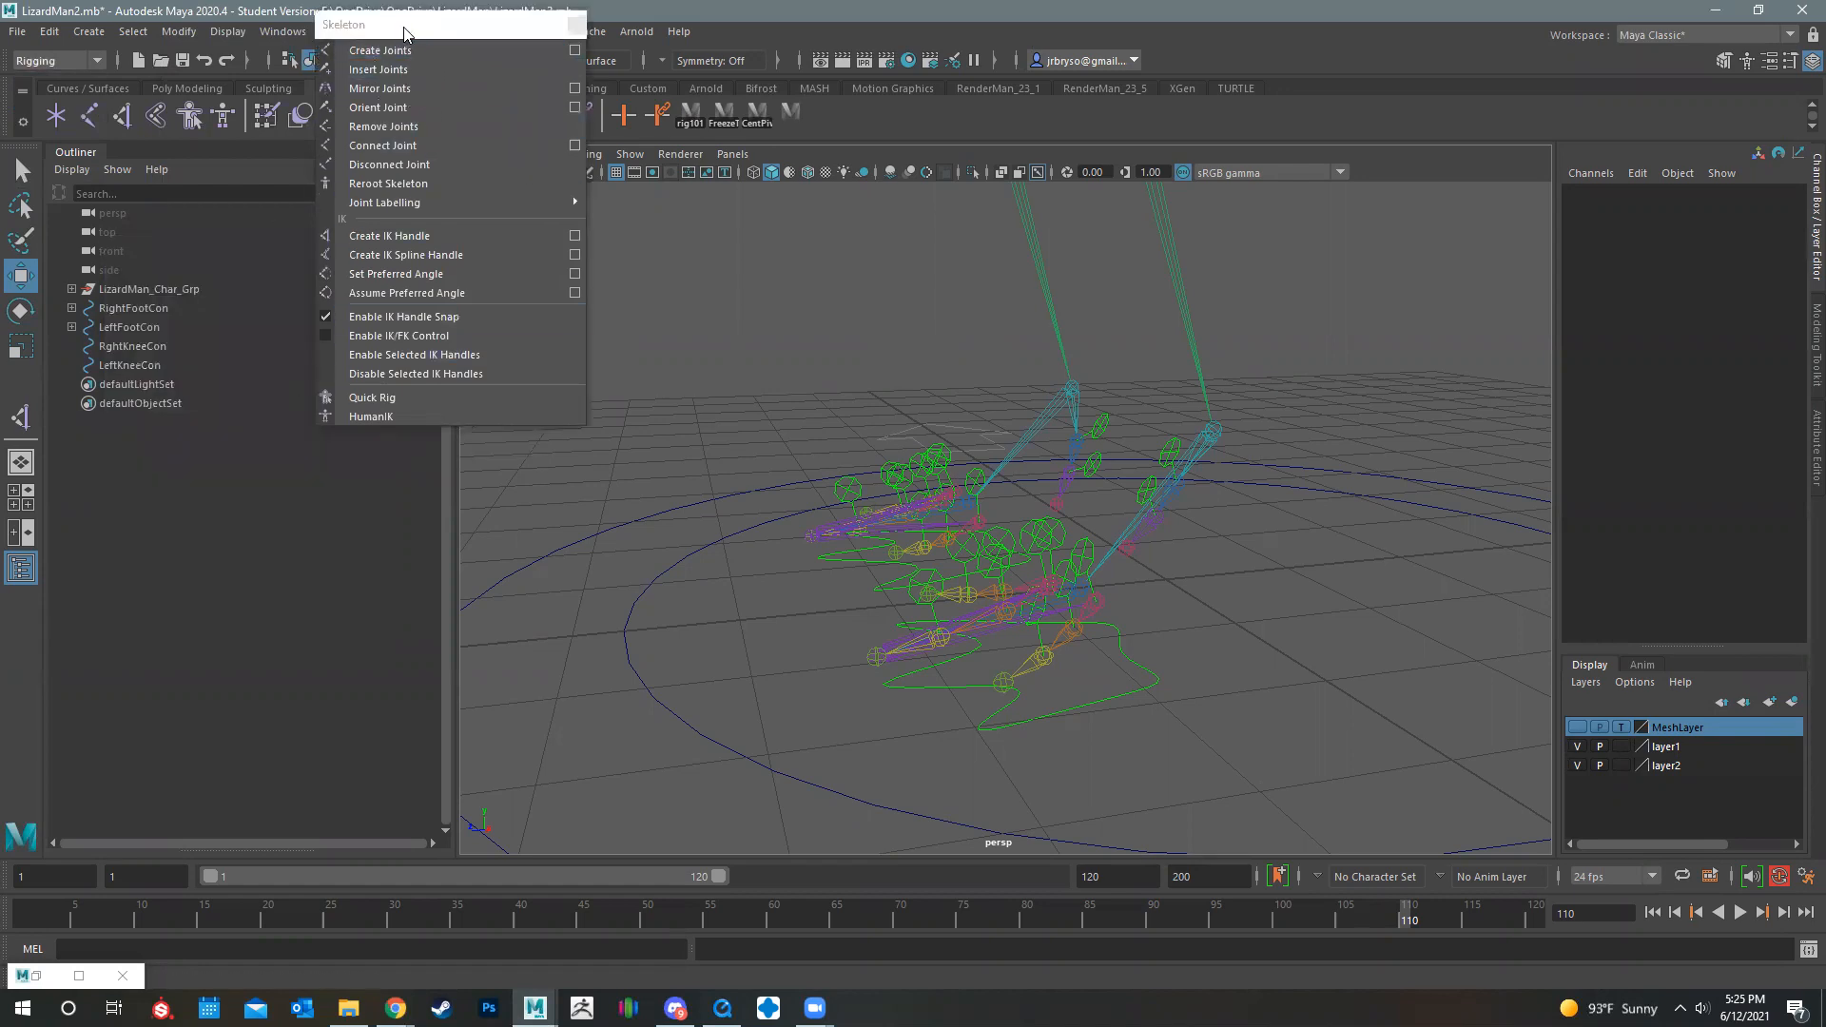
left_click_drag(393, 30, 256, 47)
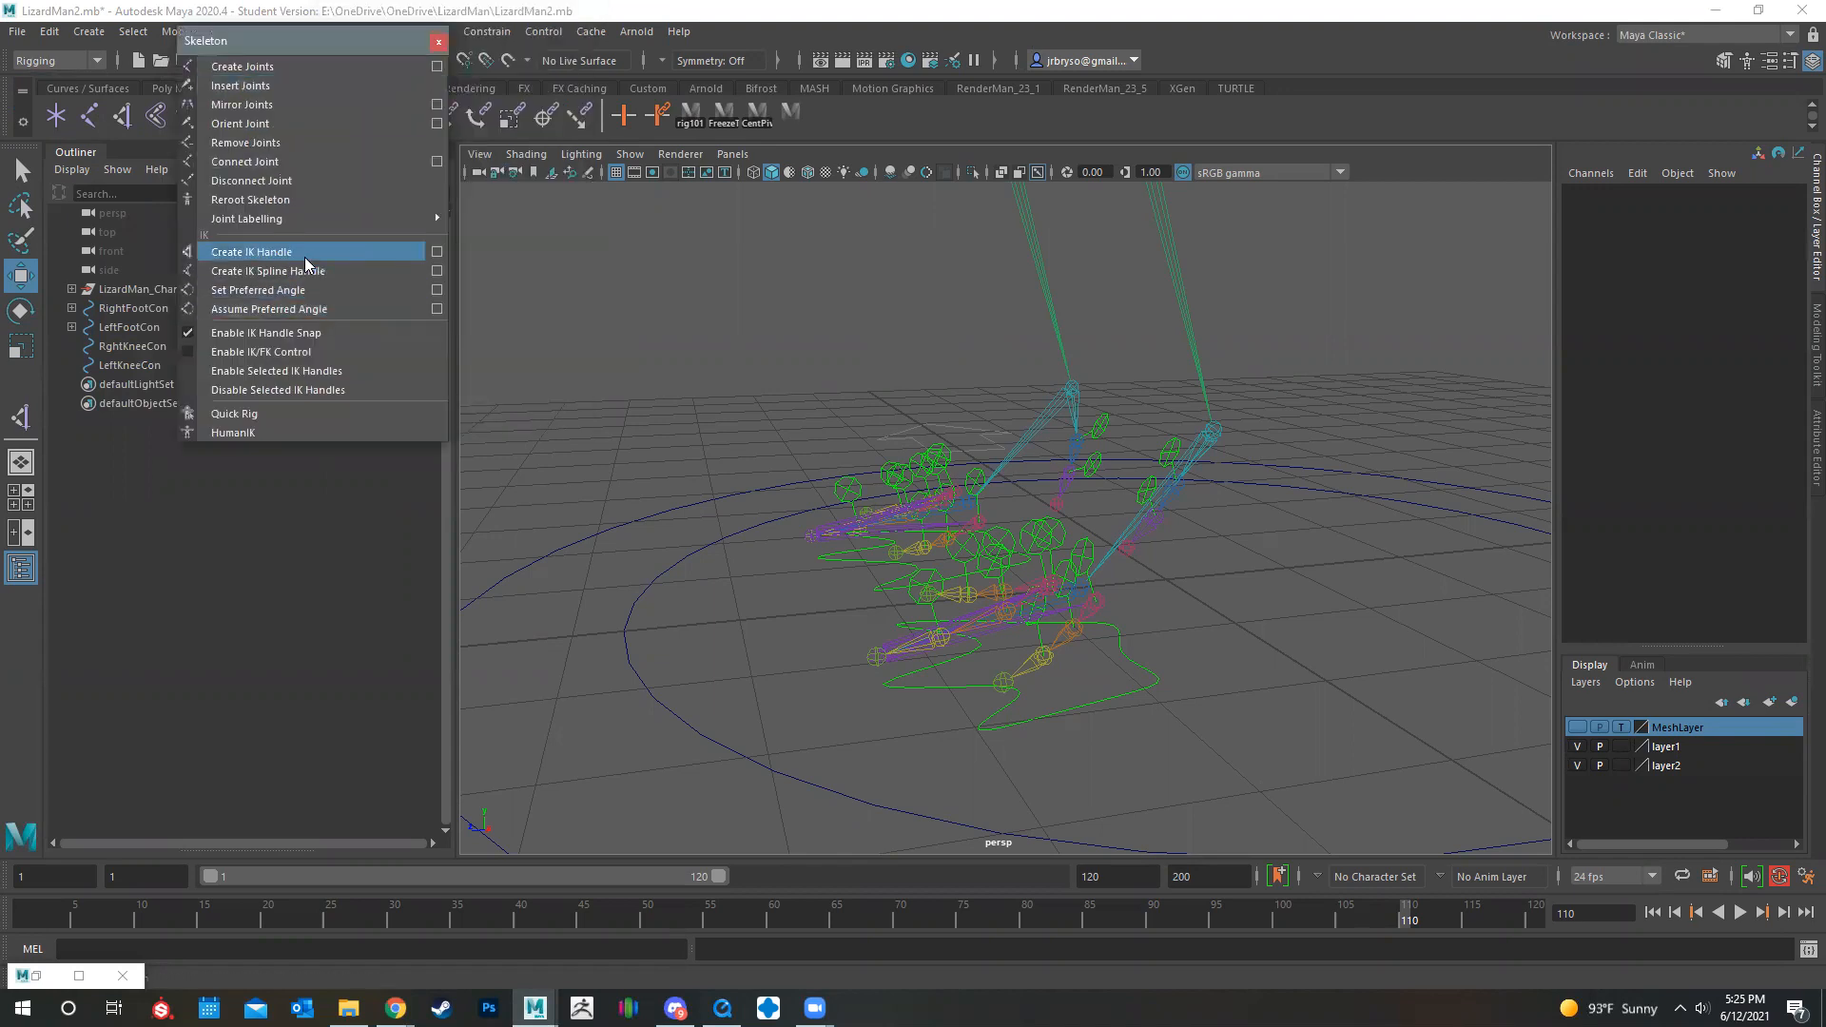
left_click(439, 248)
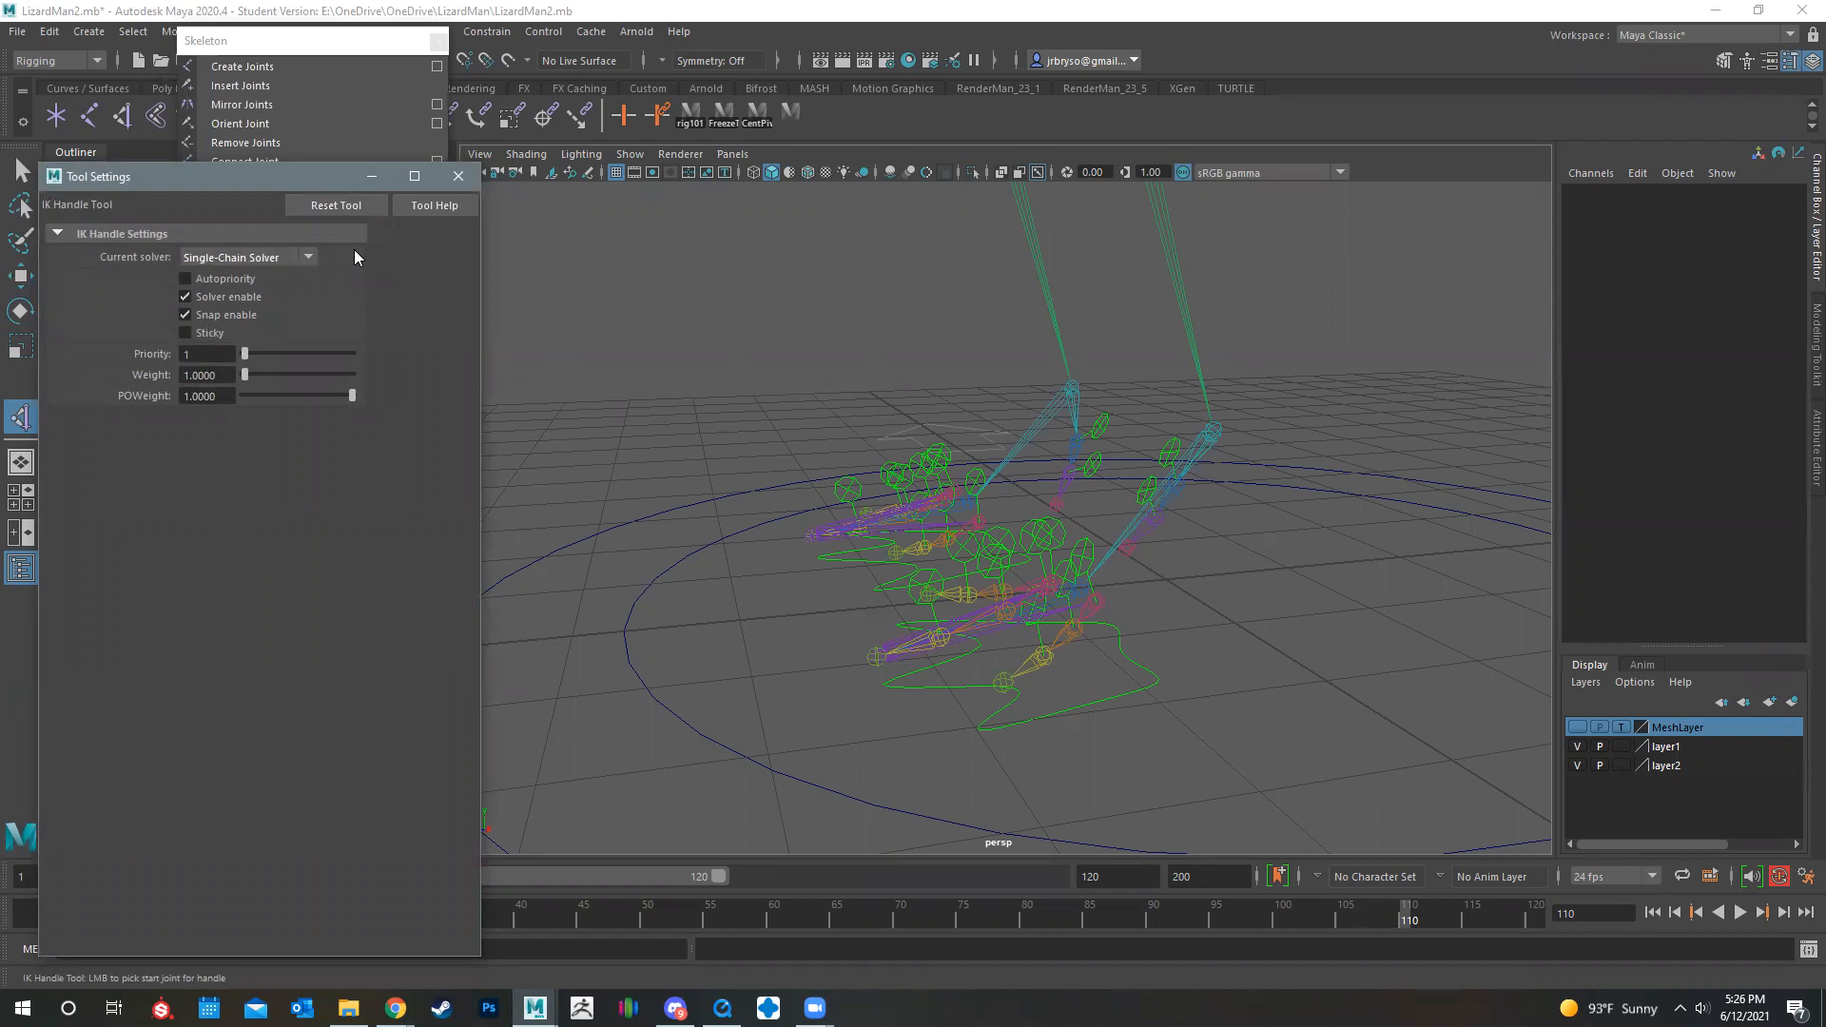
left_click(271, 261)
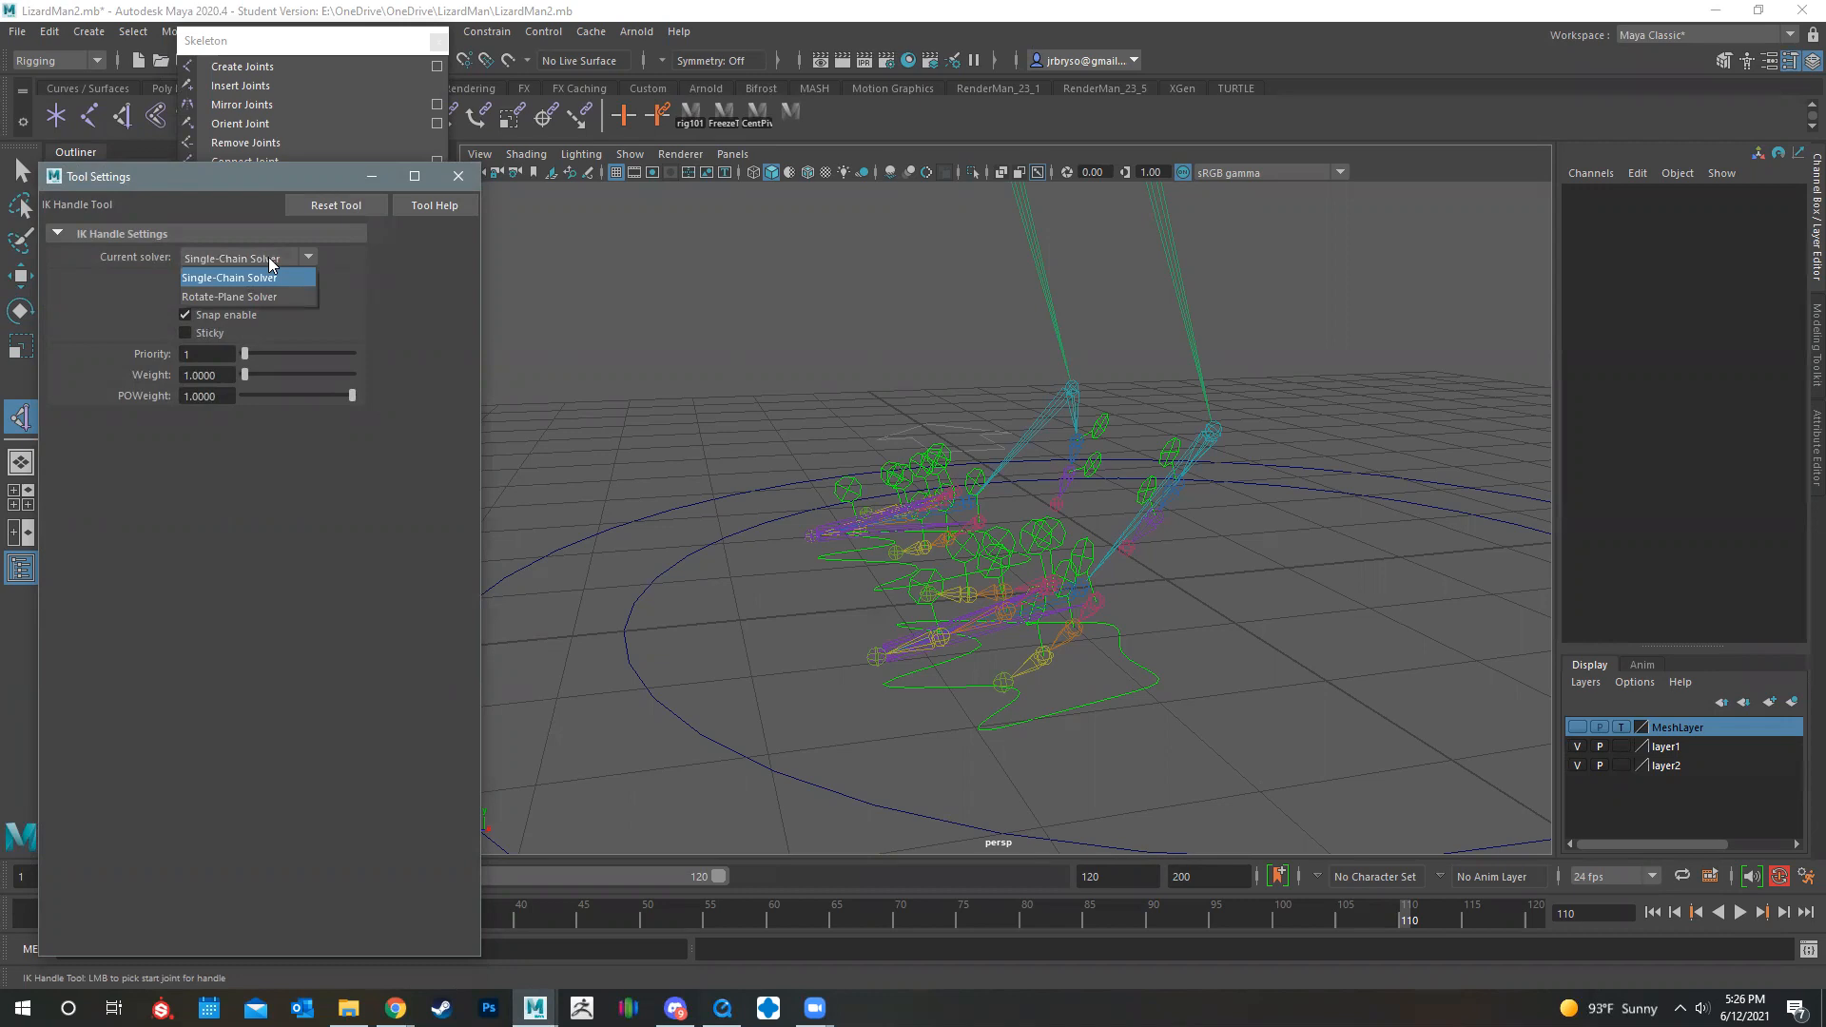
left_click(239, 297)
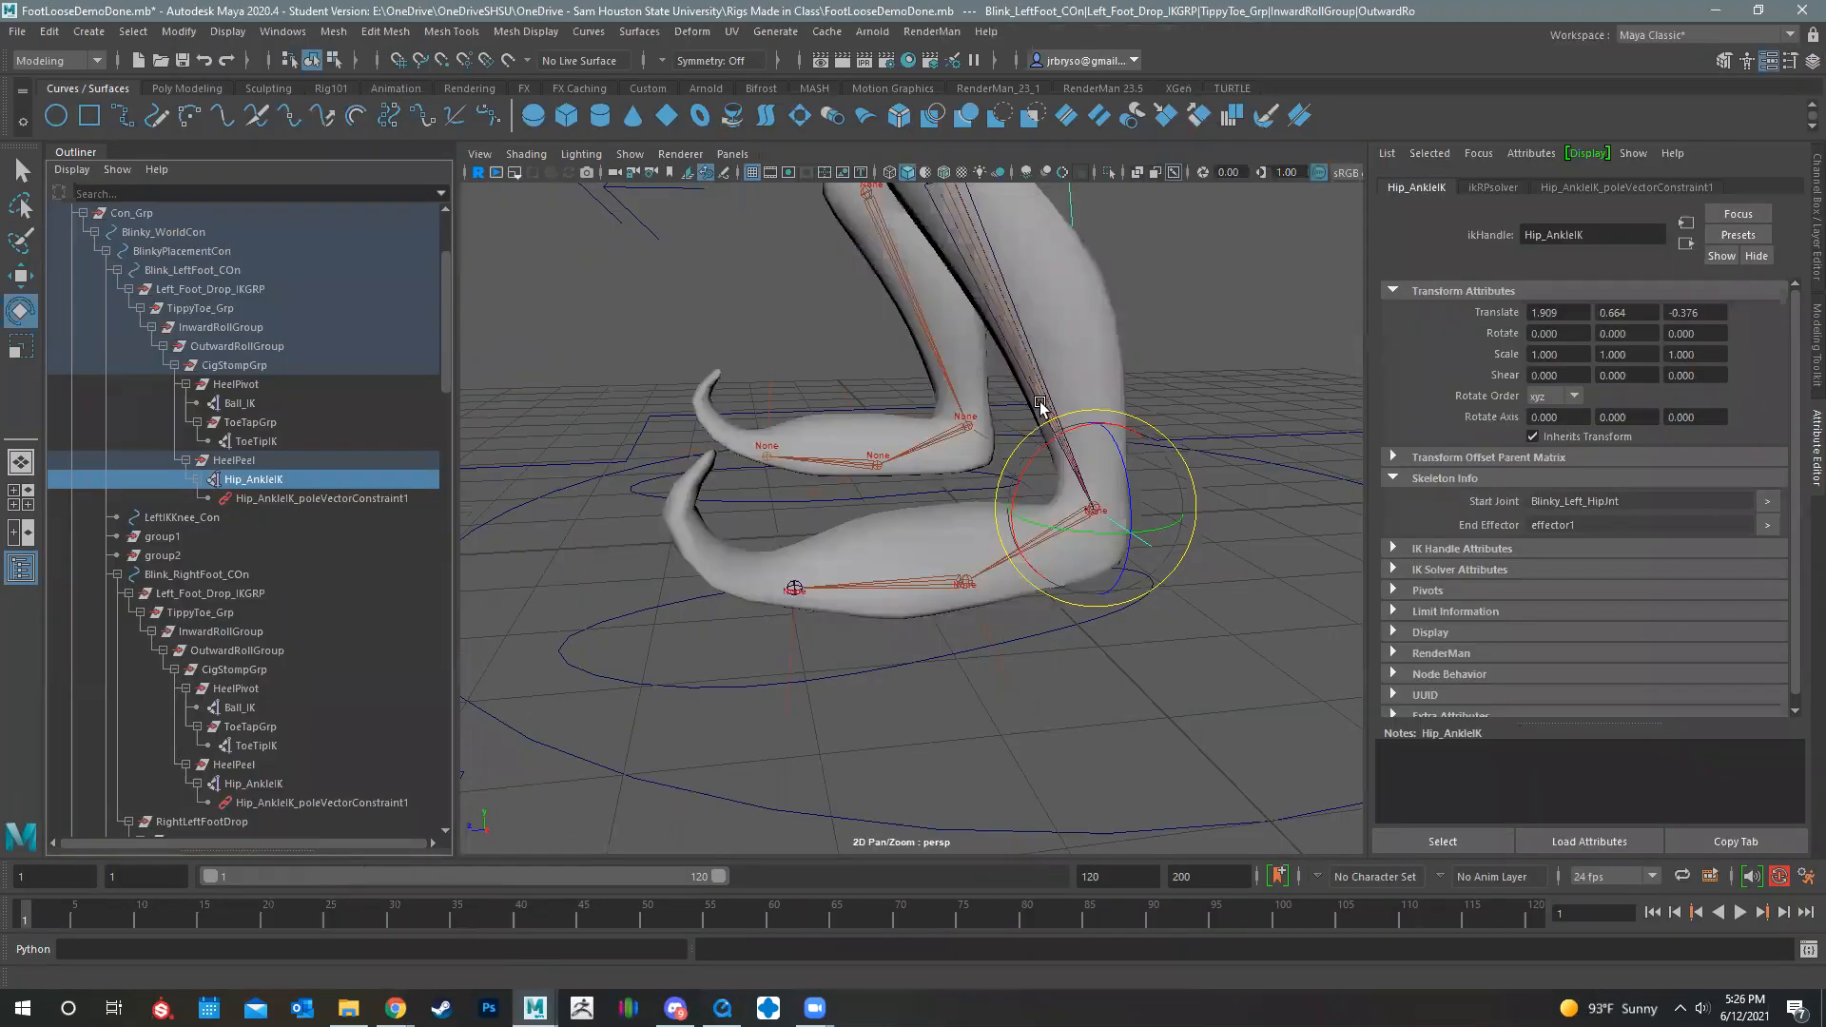
Step: Test how the knee bends in the FootLooseDemoDone rig by moving LeftIKKnee_Con sideways, undoing each move
left_click_drag(917, 448, 685, 401, "alt")
left_click_drag(717, 341, 705, 343, "alt")
left_click_drag(808, 392, 913, 515, "alt")
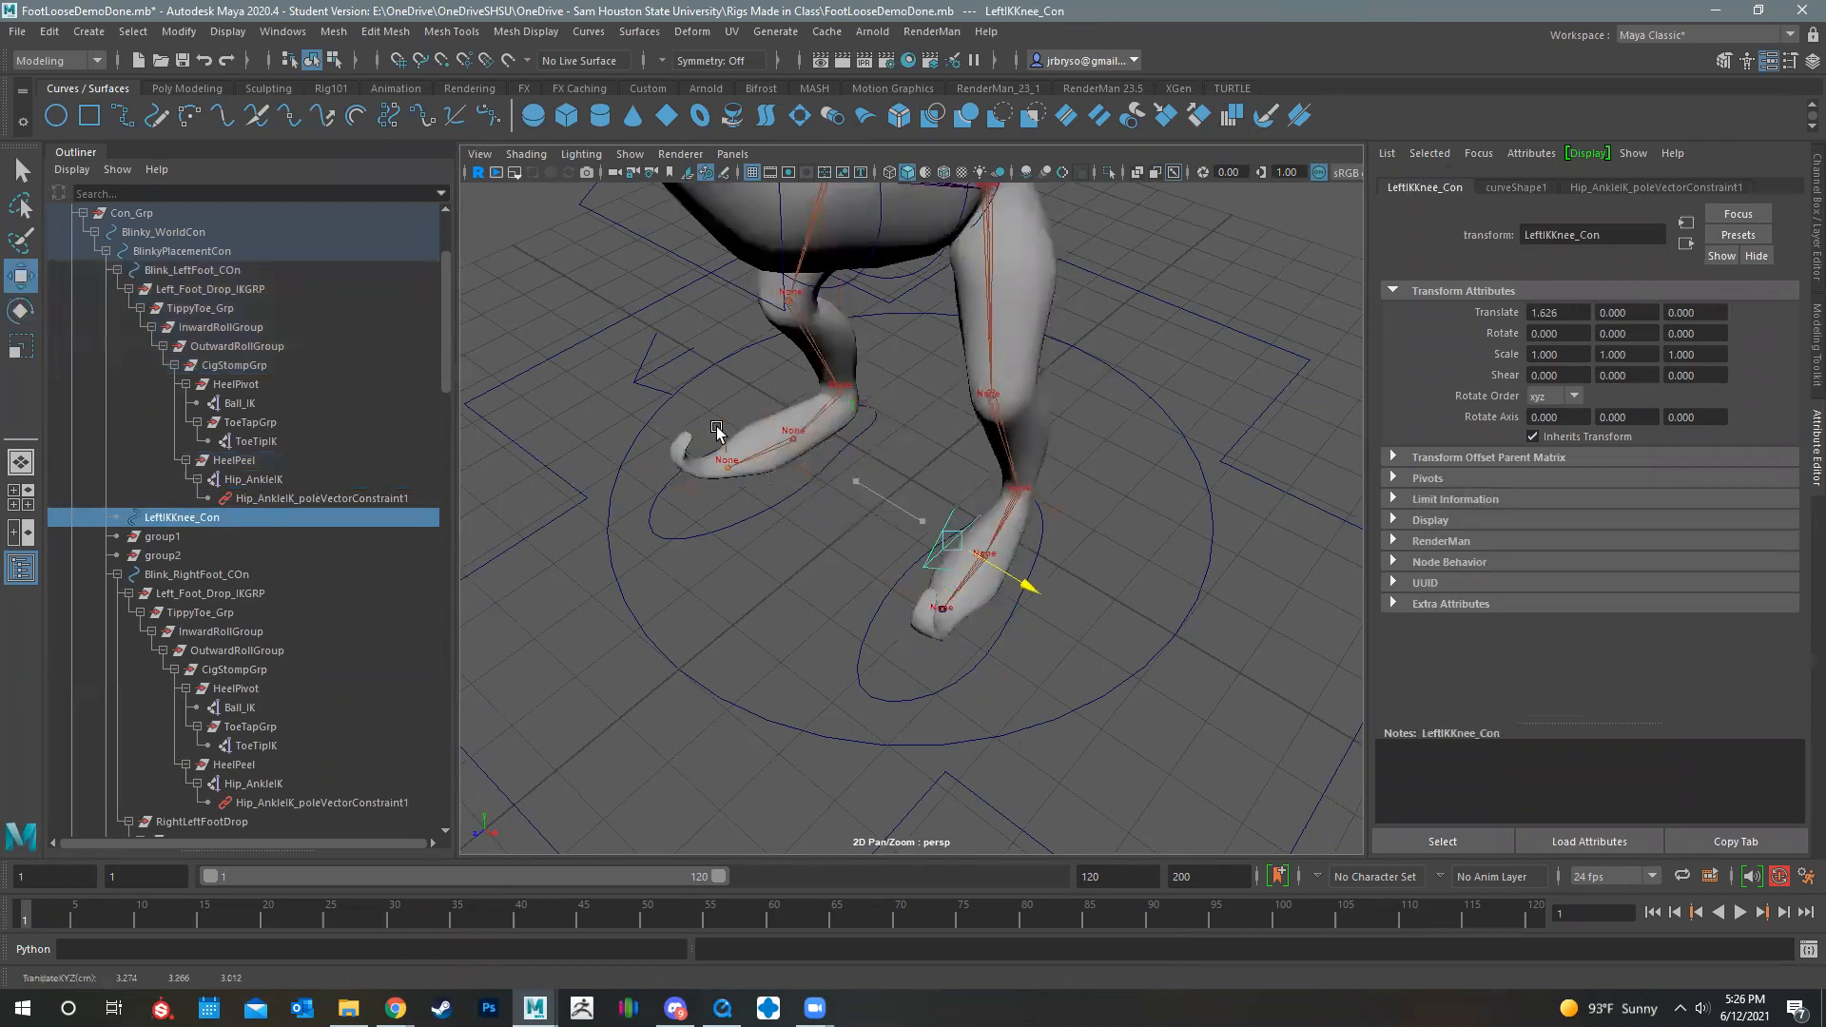
middle_click_drag(718, 430, 1058, 409)
key("ctrl+z")
key("ctrl+z")
key("ctrl+z")
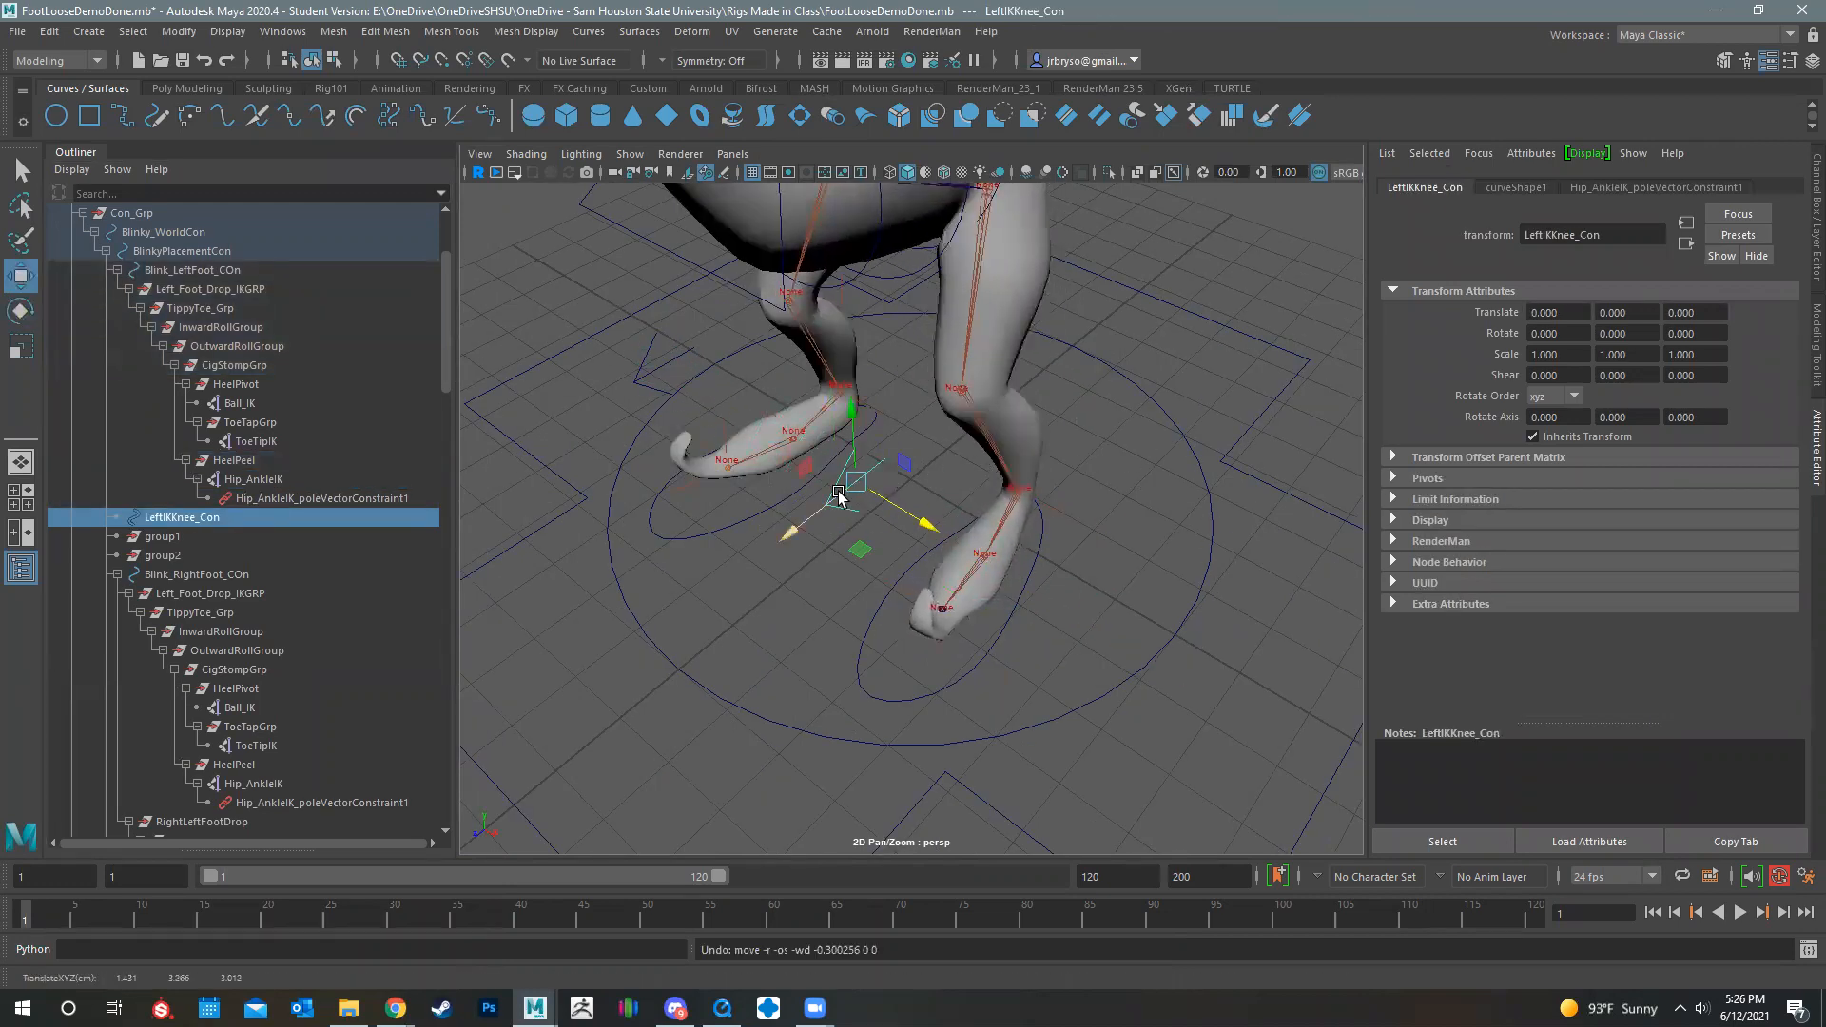
left_click_drag(911, 562, 664, 437, "alt")
left_click_drag(619, 291, 1101, 295, "alt")
key("ctrl+z")
key("ctrl+z")
key("ctrl+z")
left_click_drag(1016, 504, 982, 443, "alt")
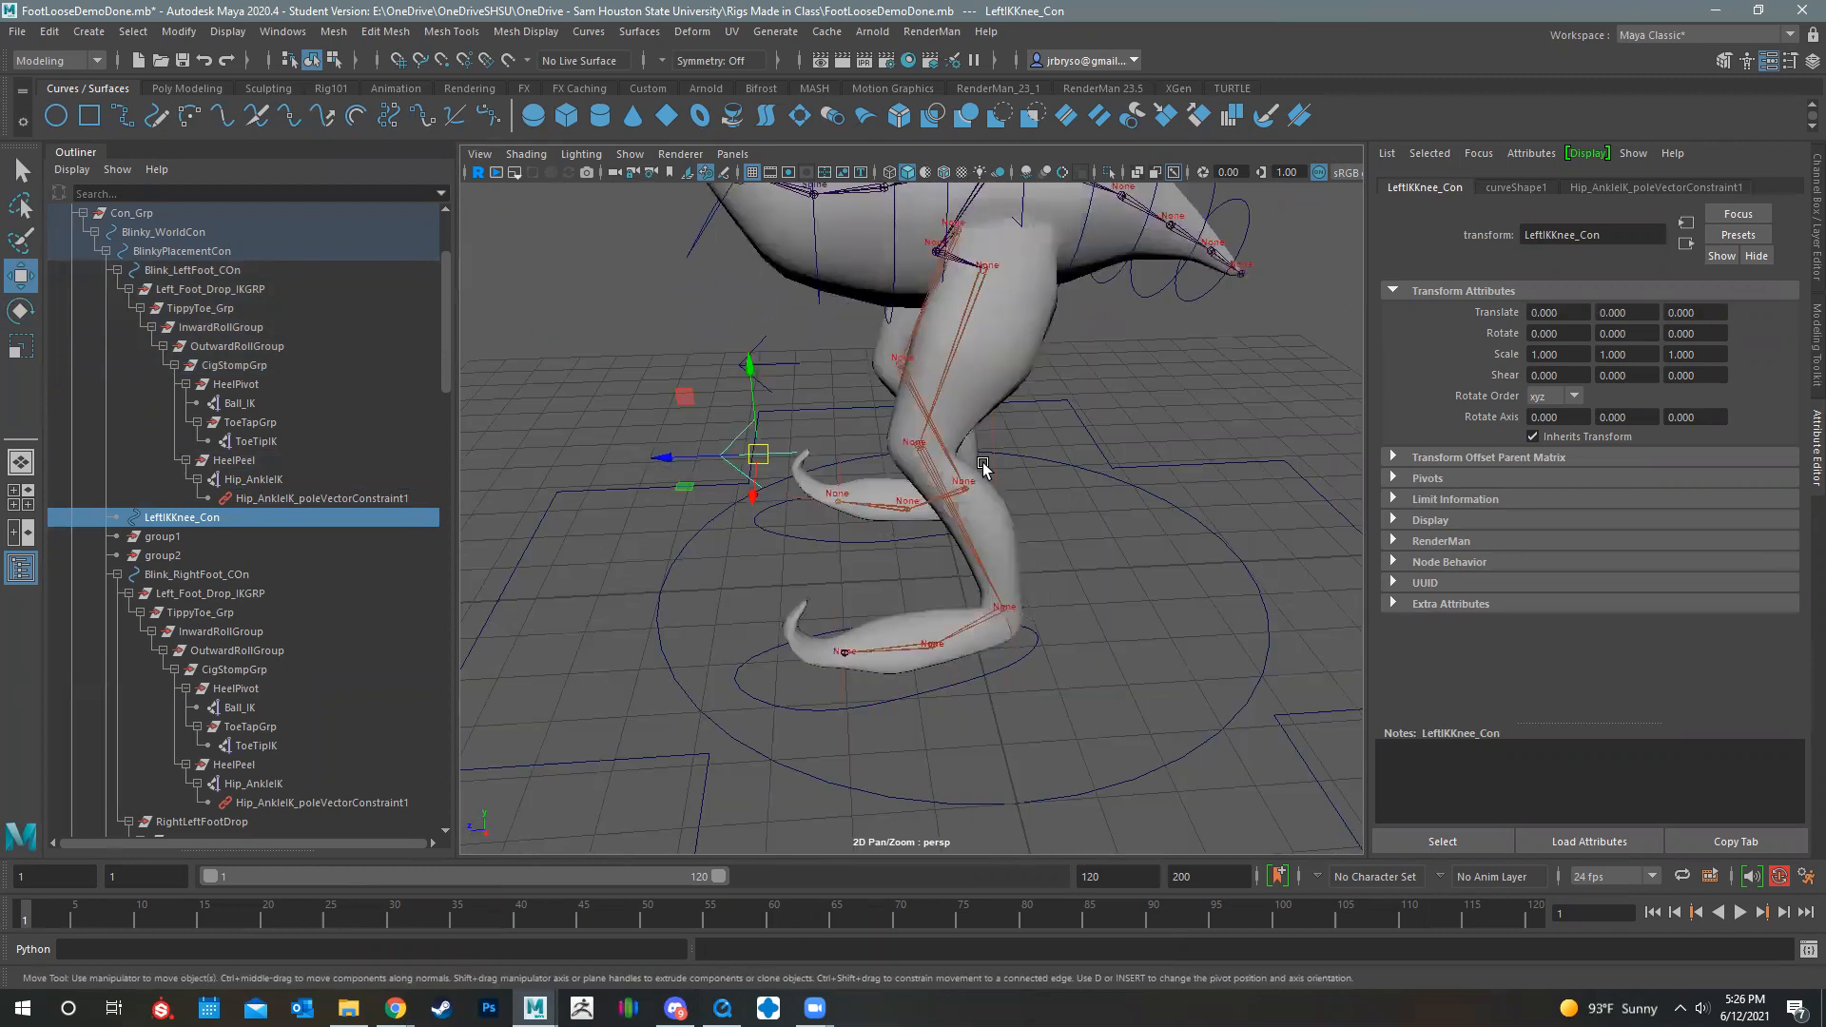
Step: Inspect the example rig's left hip-to-ankle chain, try a small shift of the left knee control and undo it
left_click_drag(978, 326, 1191, 430, "alt")
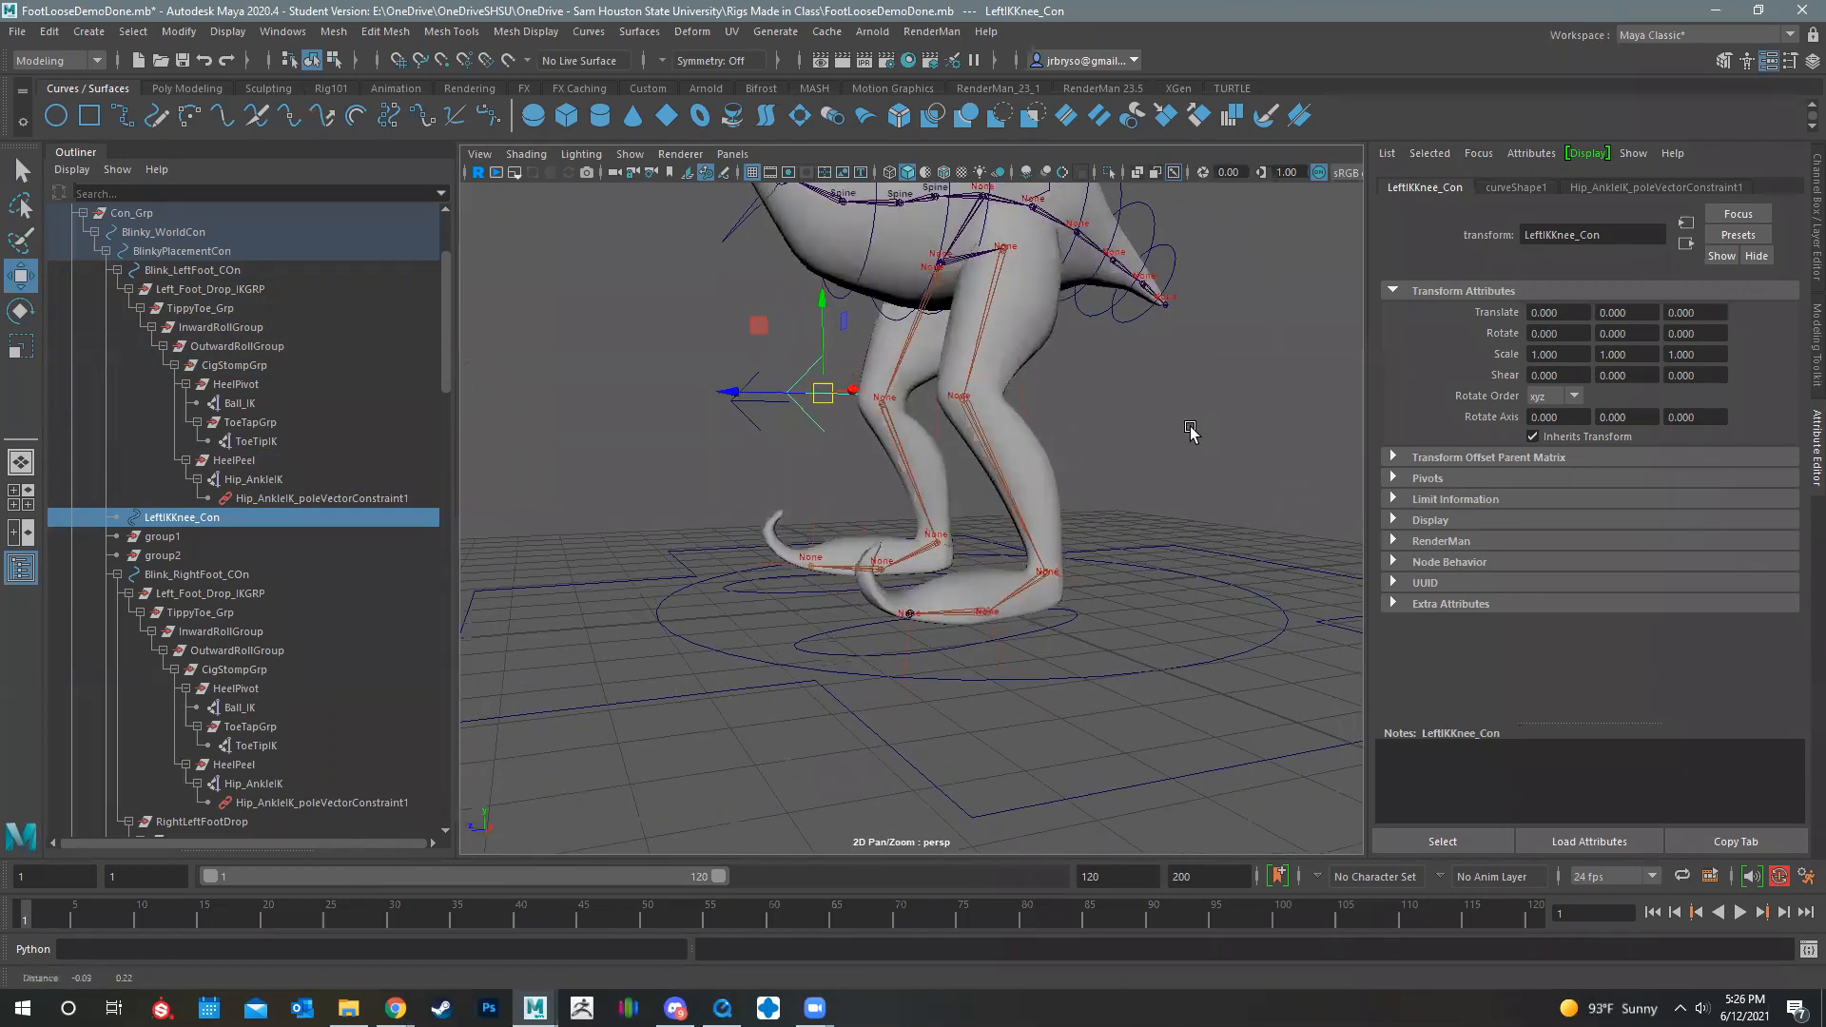
middle_click_drag(1191, 430, 1218, 532, "alt")
scroll(1142, 435, "up", 5)
left_click_drag(1096, 293, 1076, 213, "alt")
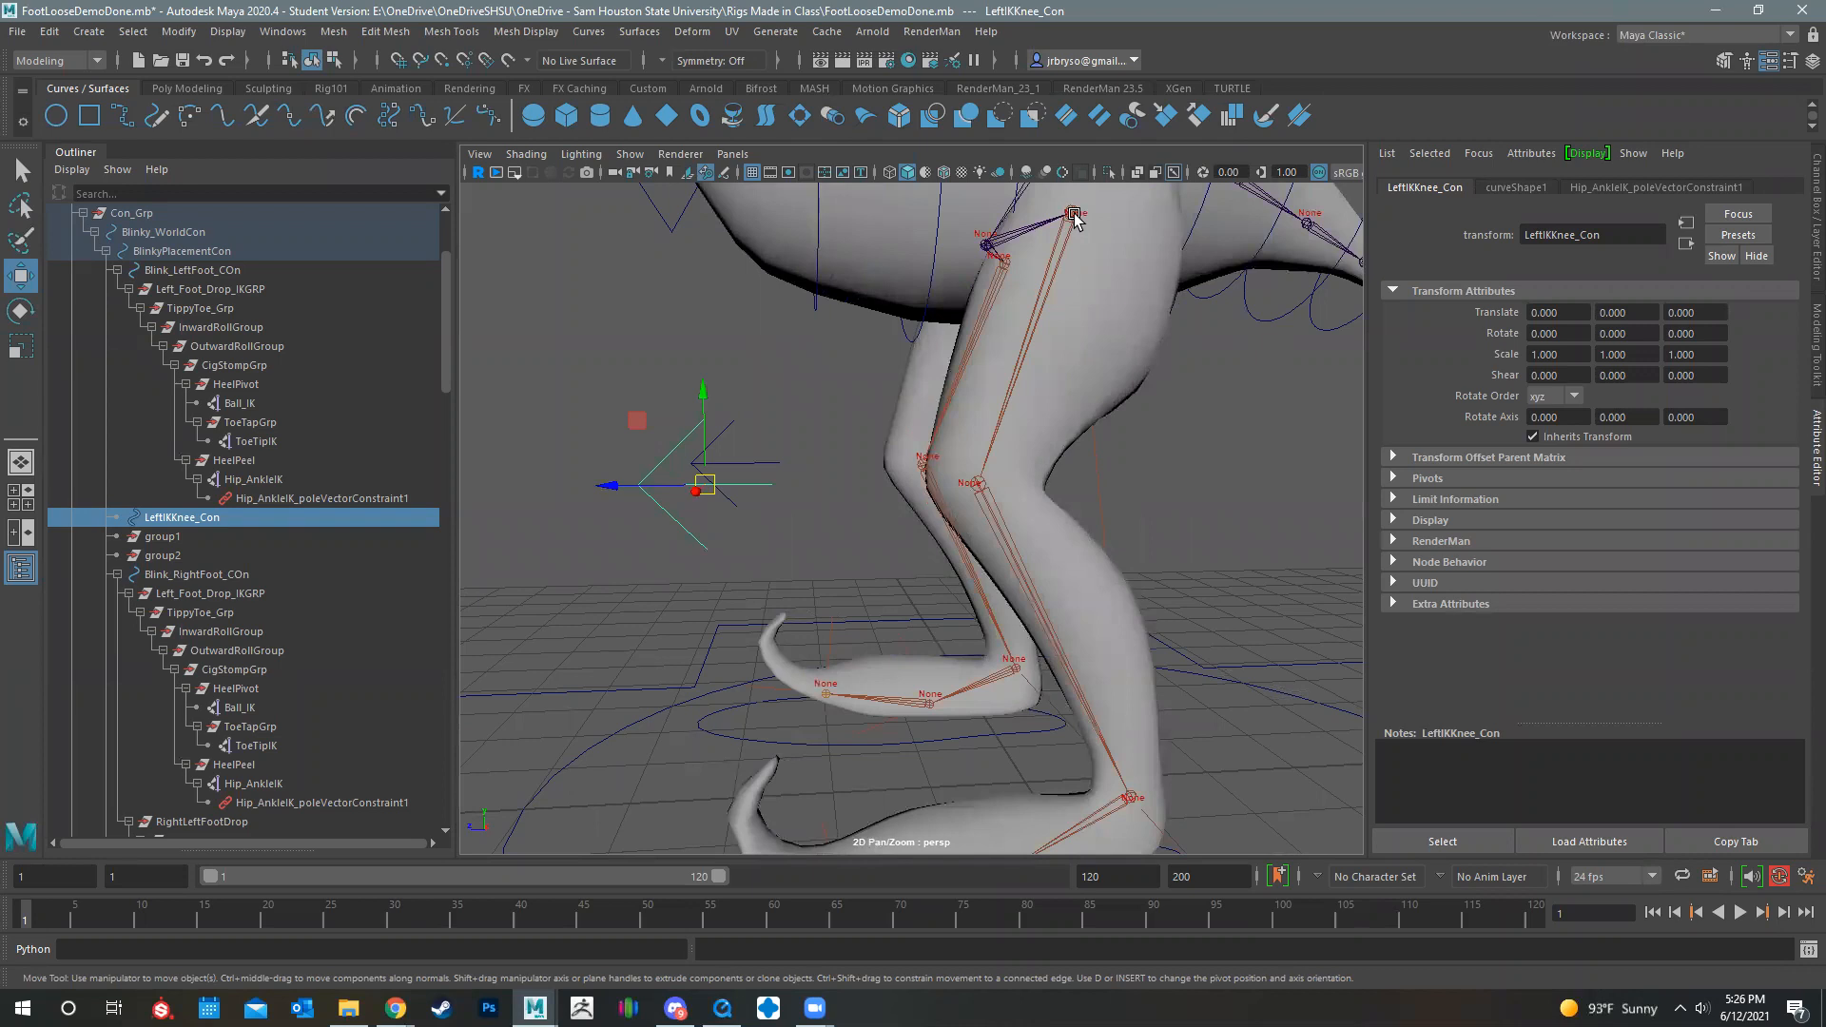
left_click_drag(1081, 790, 1134, 478, "alt")
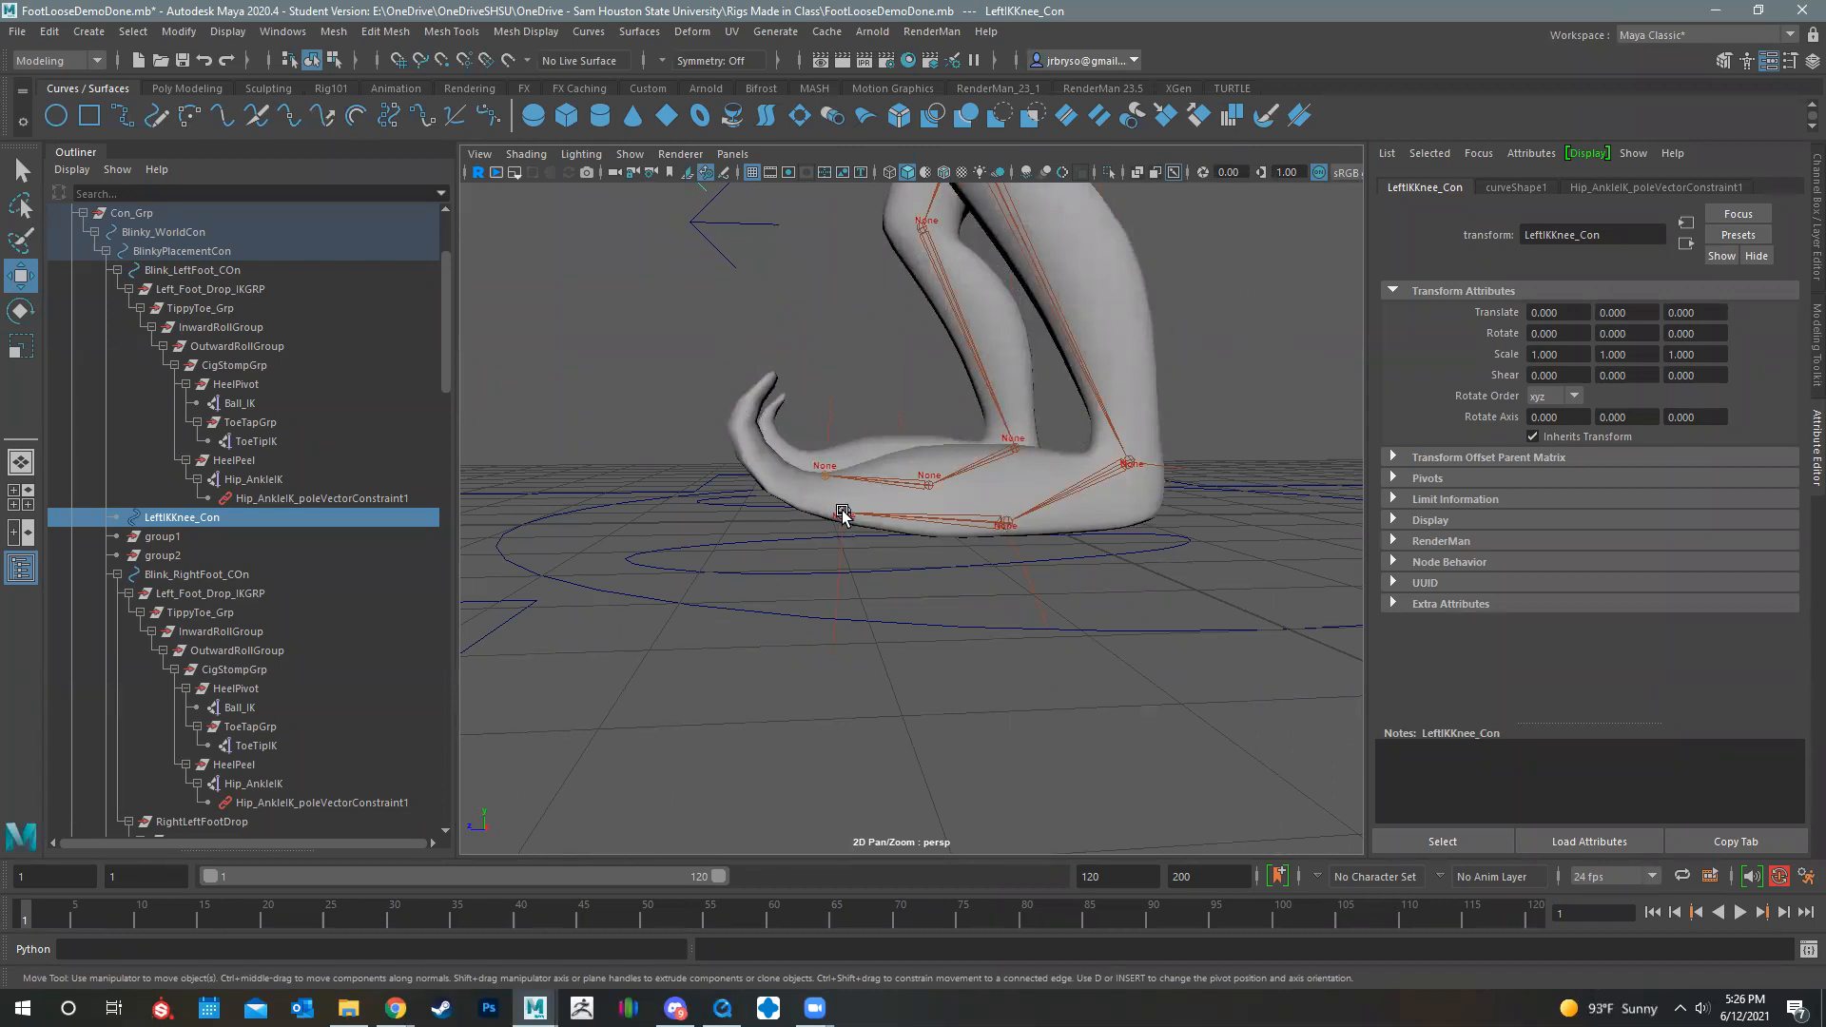
left_click_drag(995, 306, 1033, 390, "alt")
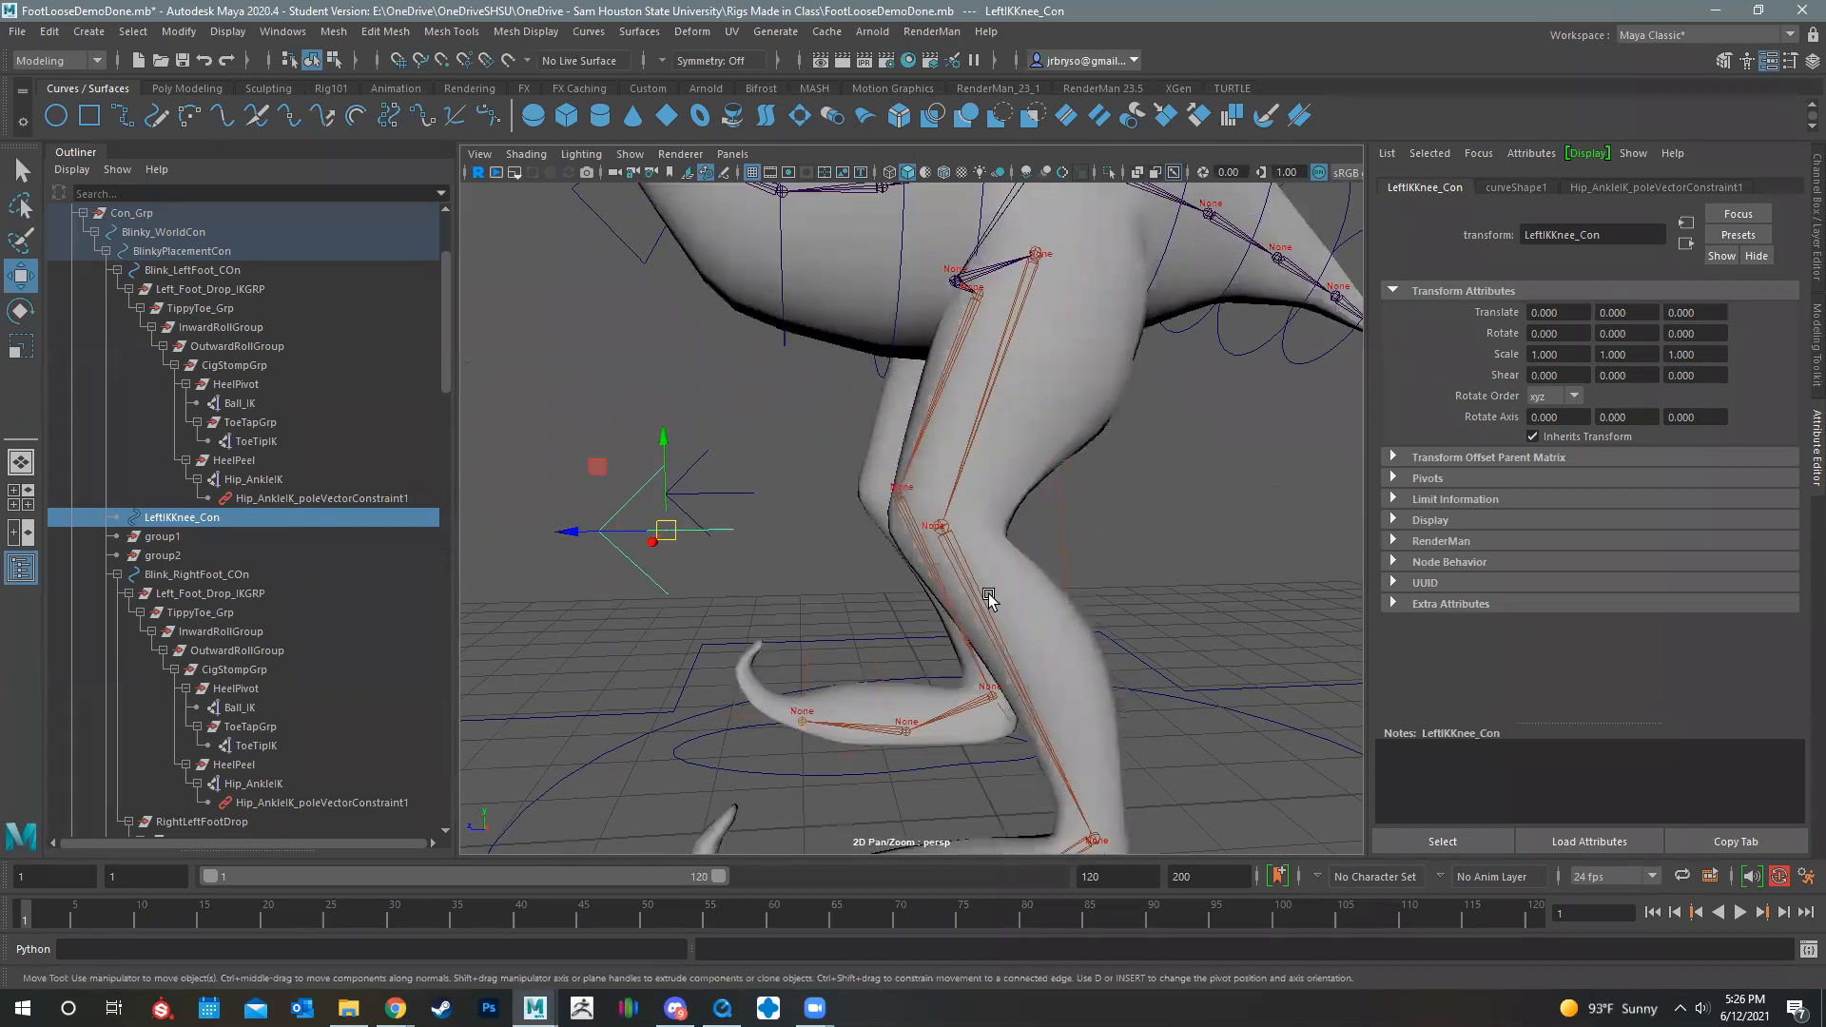
left_click_drag(669, 532, 799, 598)
key("ctrl+z")
key("ctrl+z")
key("ctrl+z")
key("ctrl+z")
key("ctrl+z")
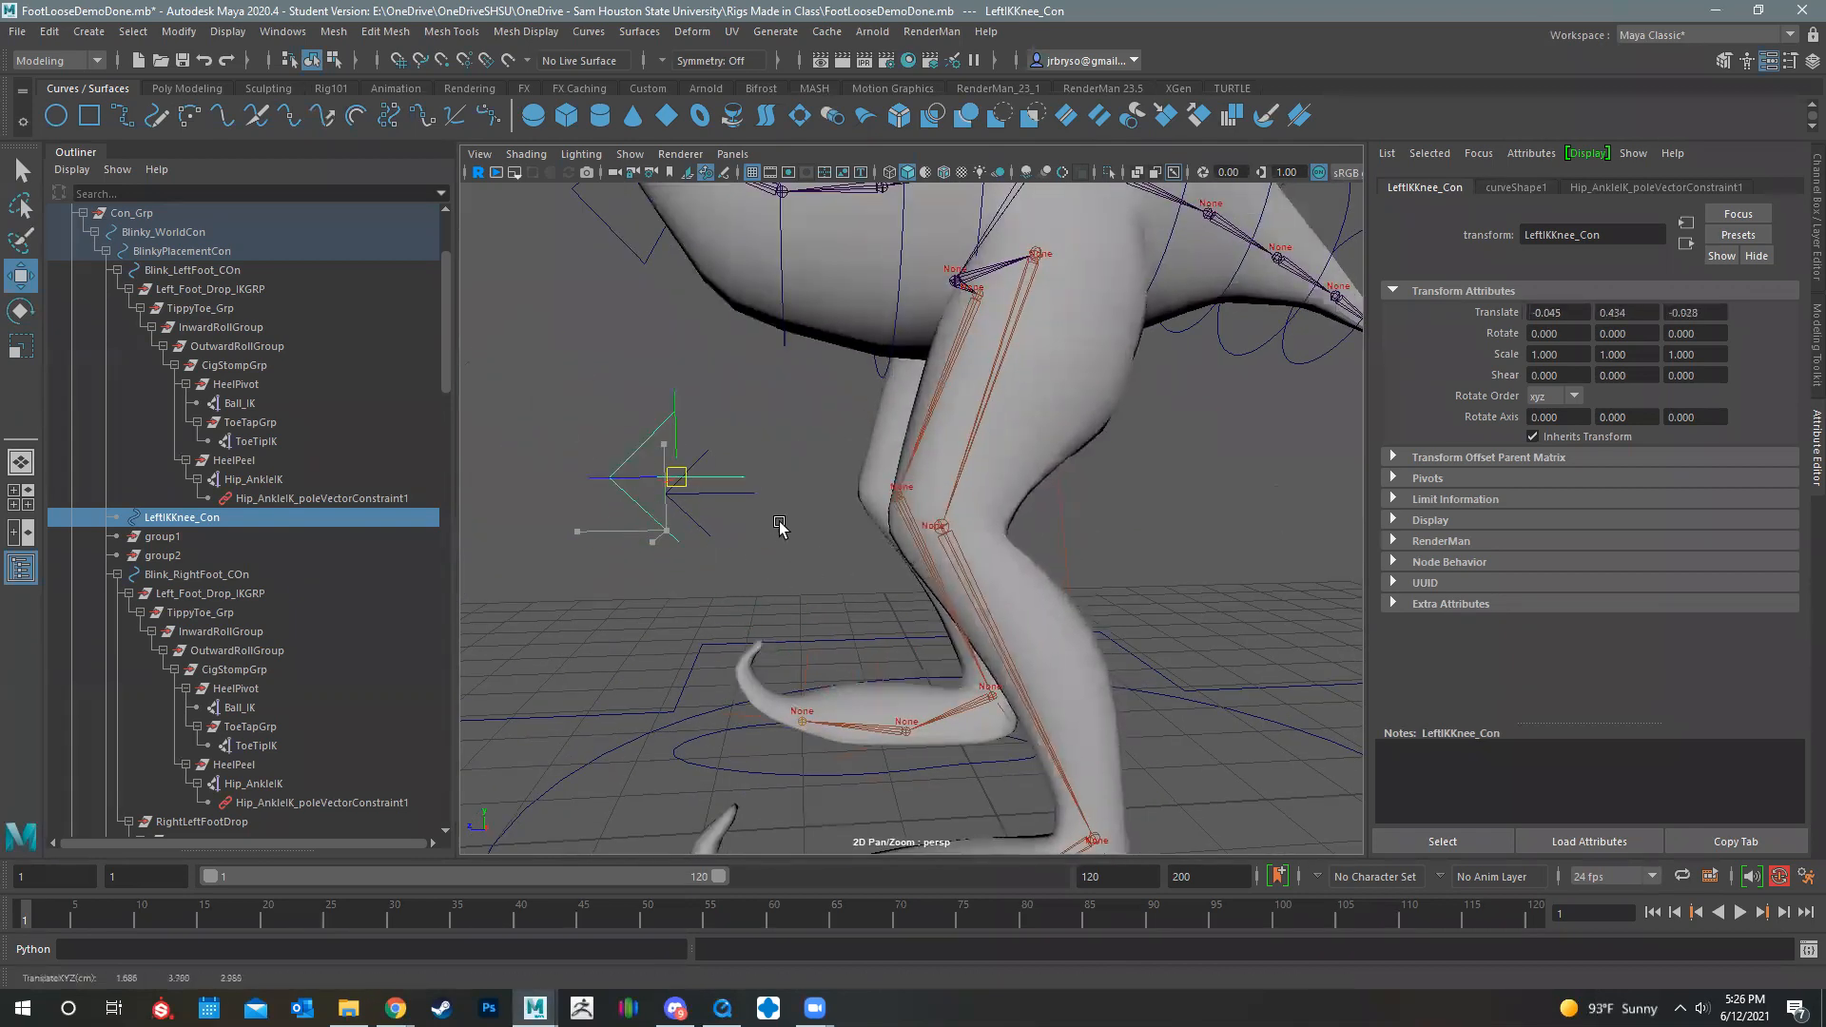
Step: Examine the example rig's ankle, ball and toe joints, and return to the LizardMan2 scene
left_click_drag(1063, 460, 1076, 514, "alt")
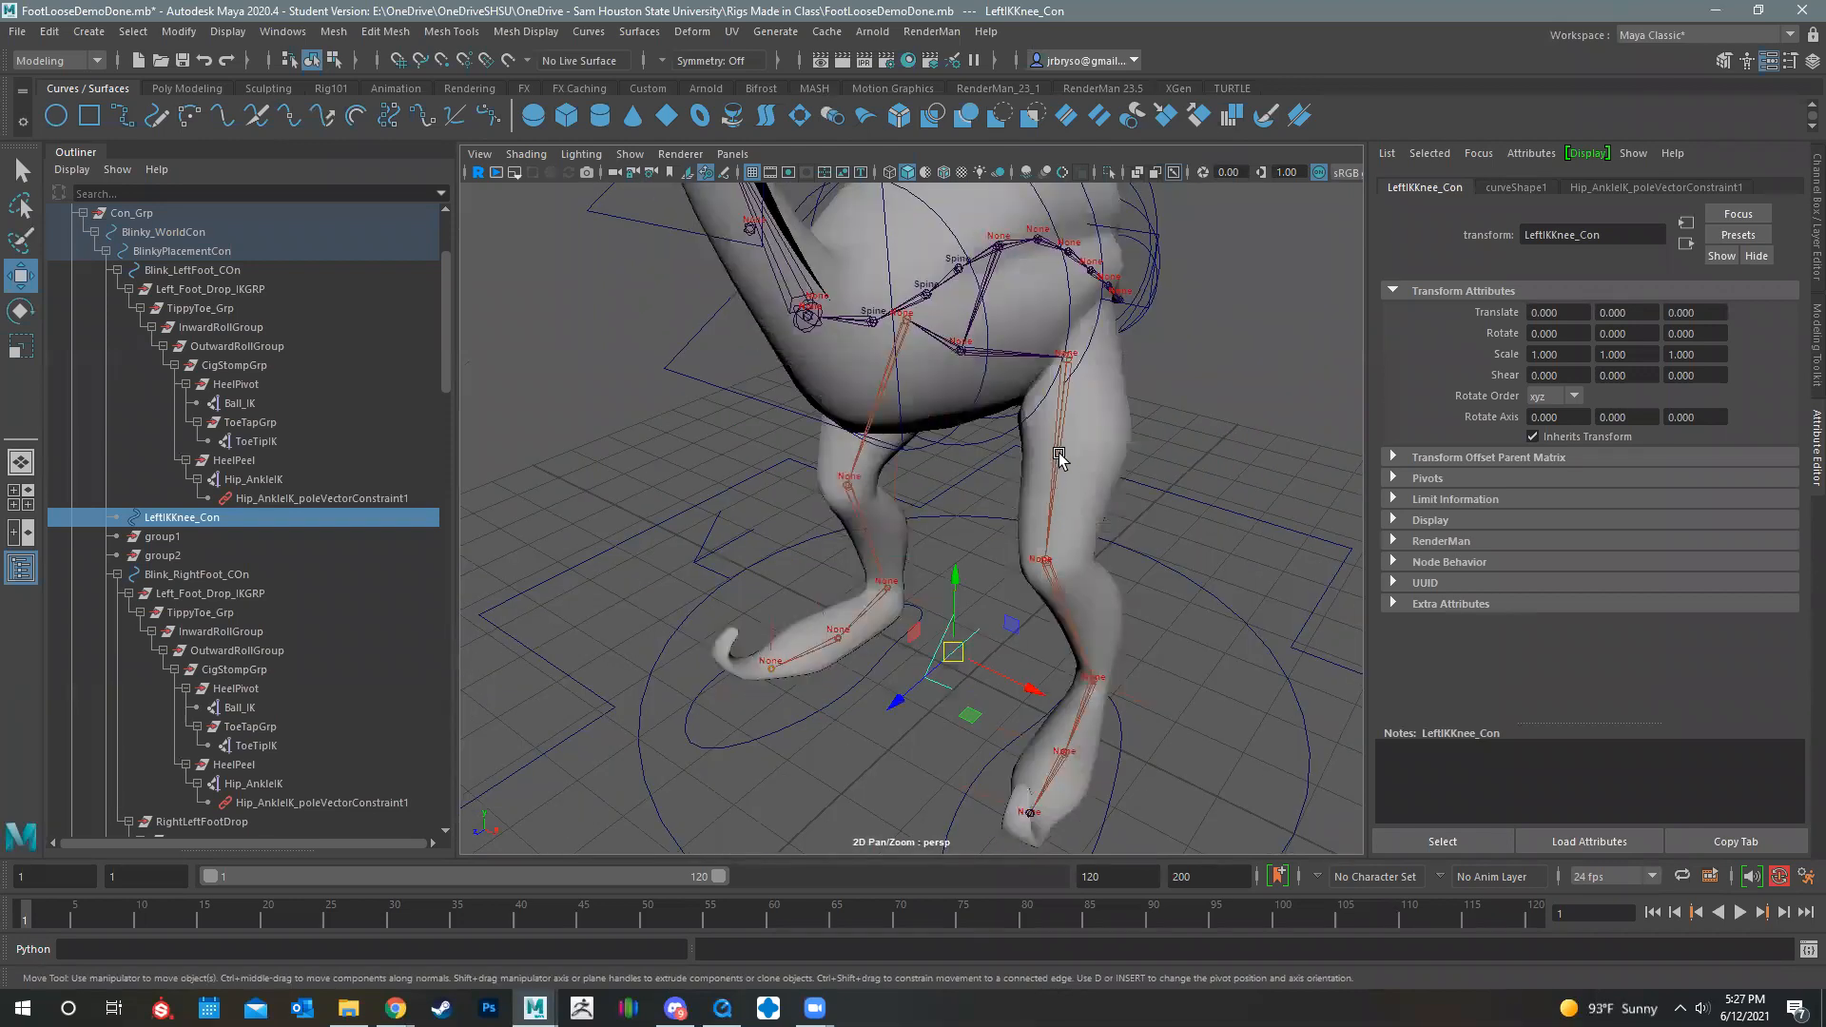
left_click_drag(1010, 618, 1106, 233, "alt")
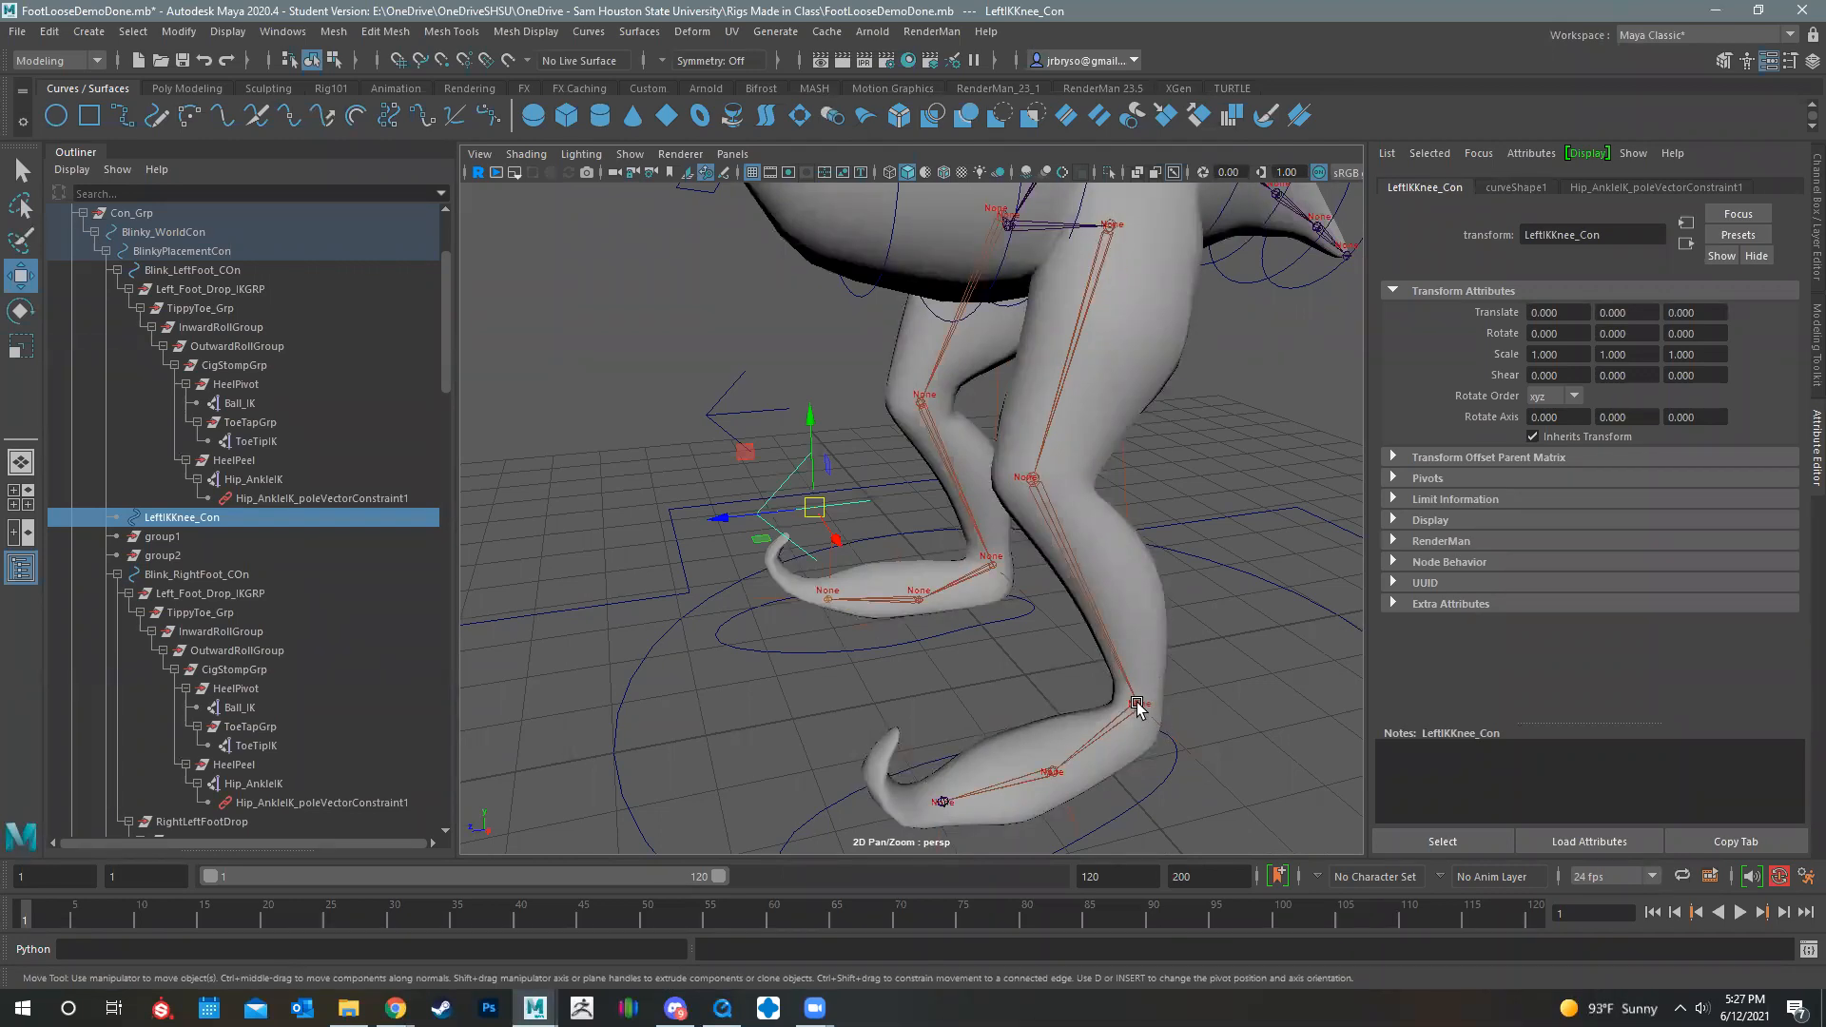
left_click_drag(1056, 738, 1033, 562, "alt")
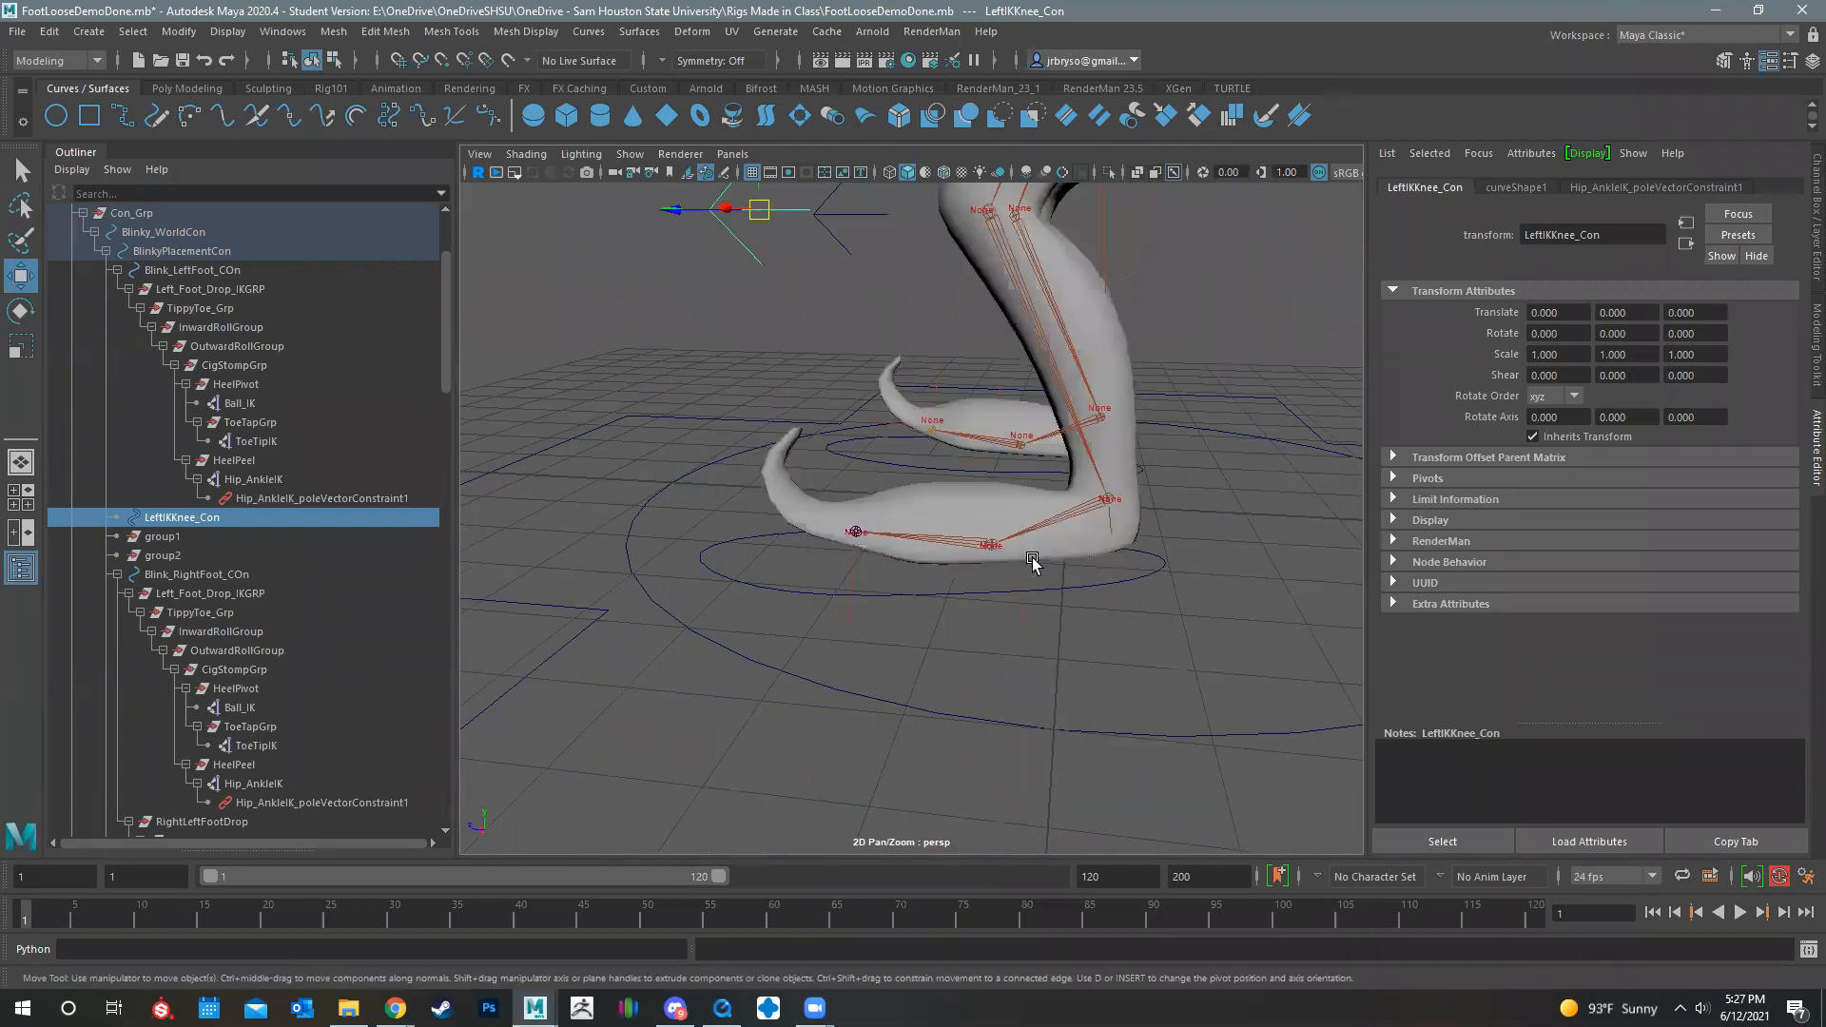
scroll(1033, 563, "up", 6)
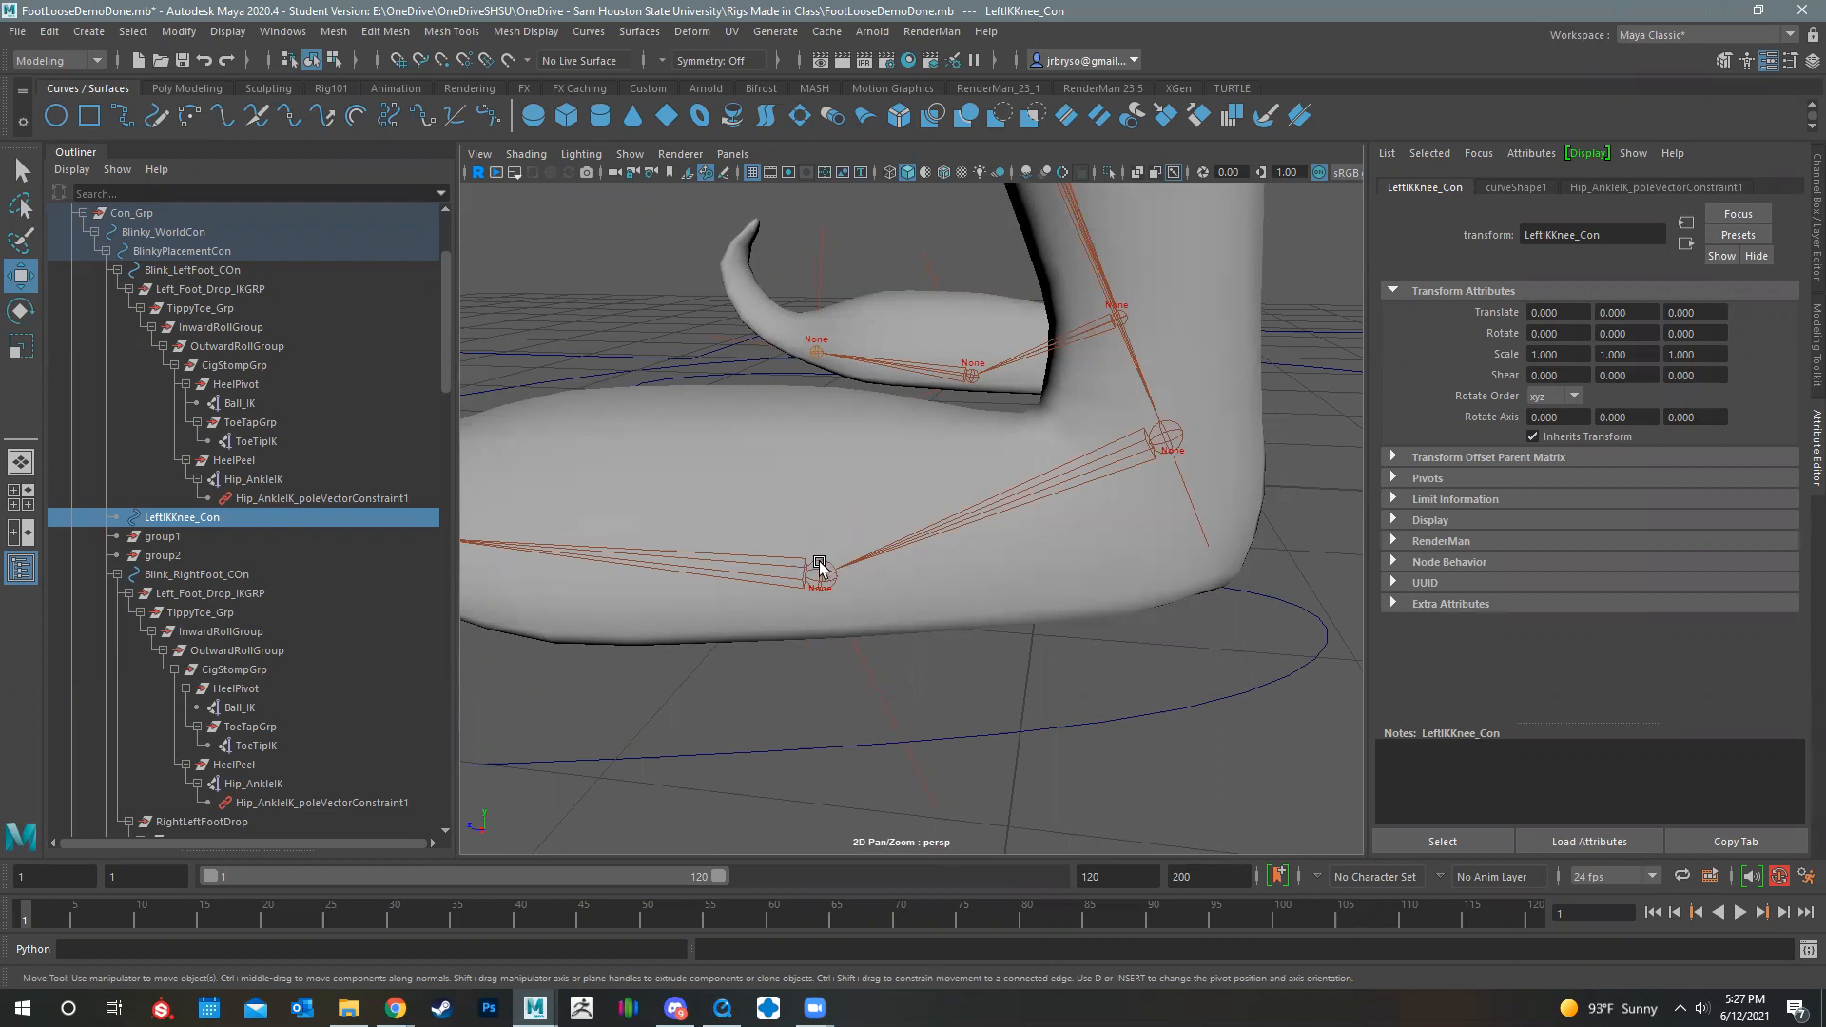
left_click_drag(914, 576, 1040, 612, "alt")
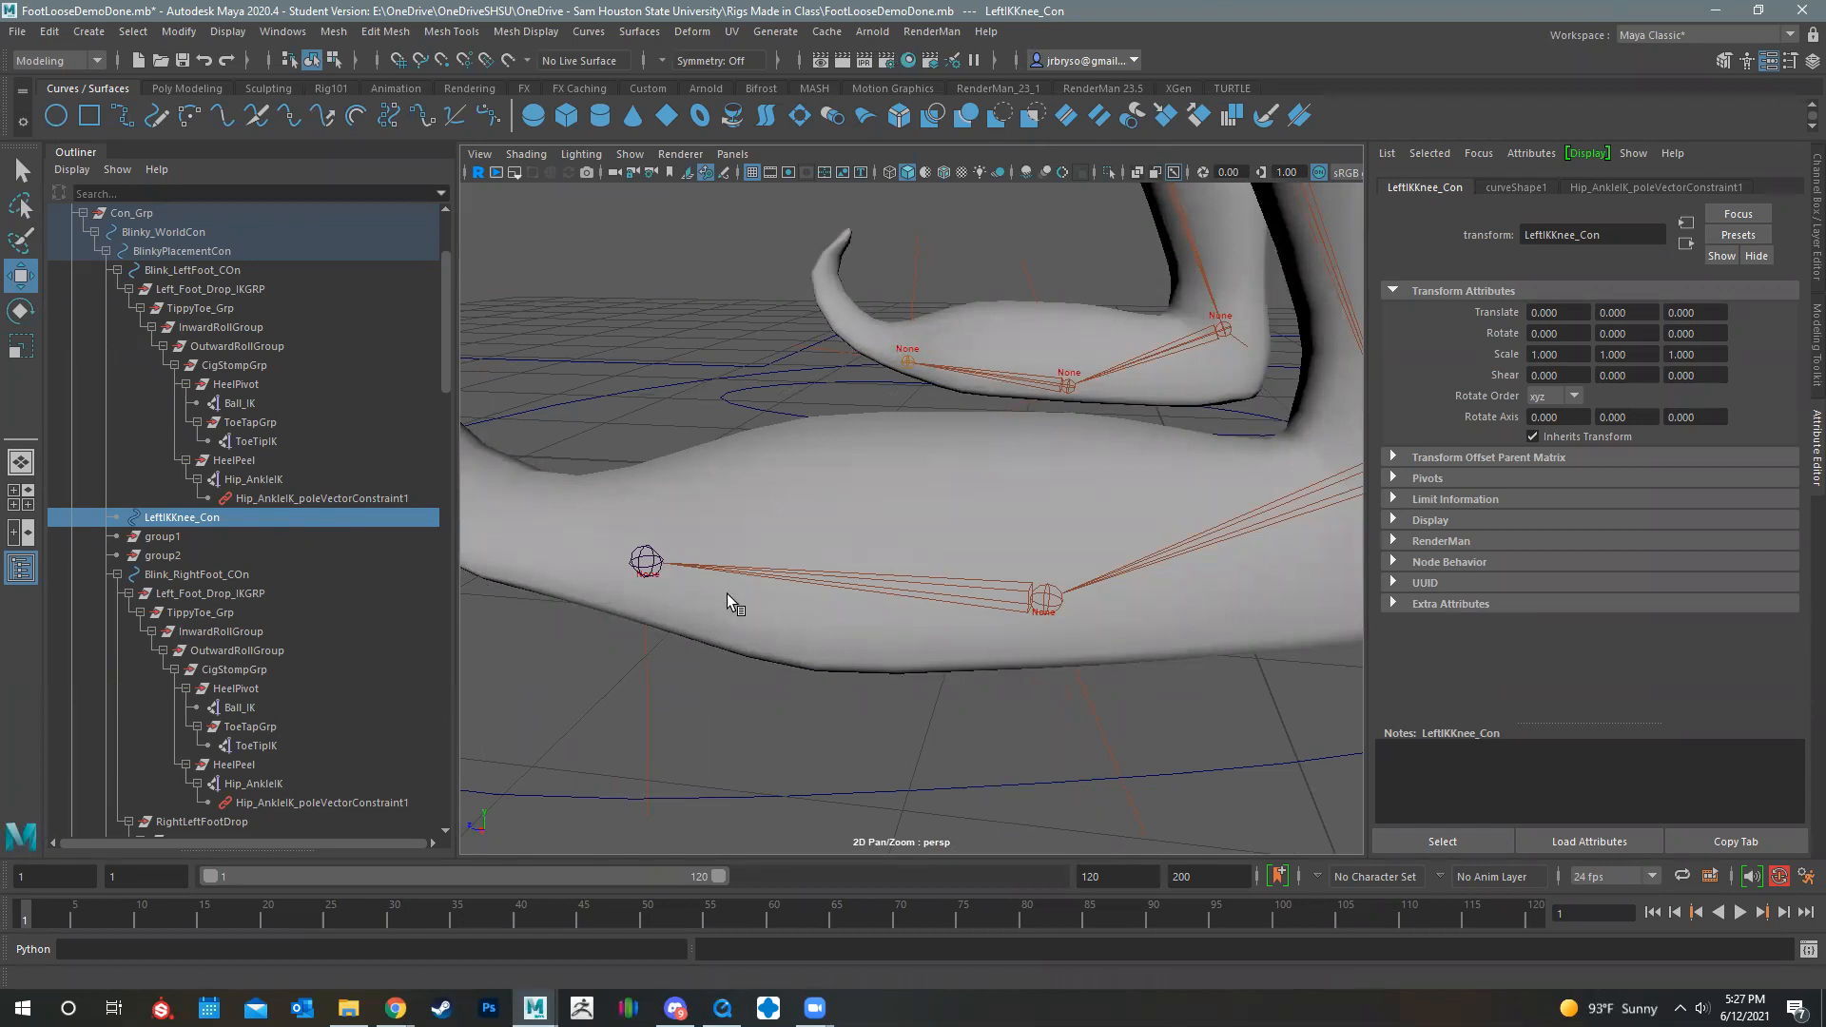
left_click_drag(780, 11, 843, 214)
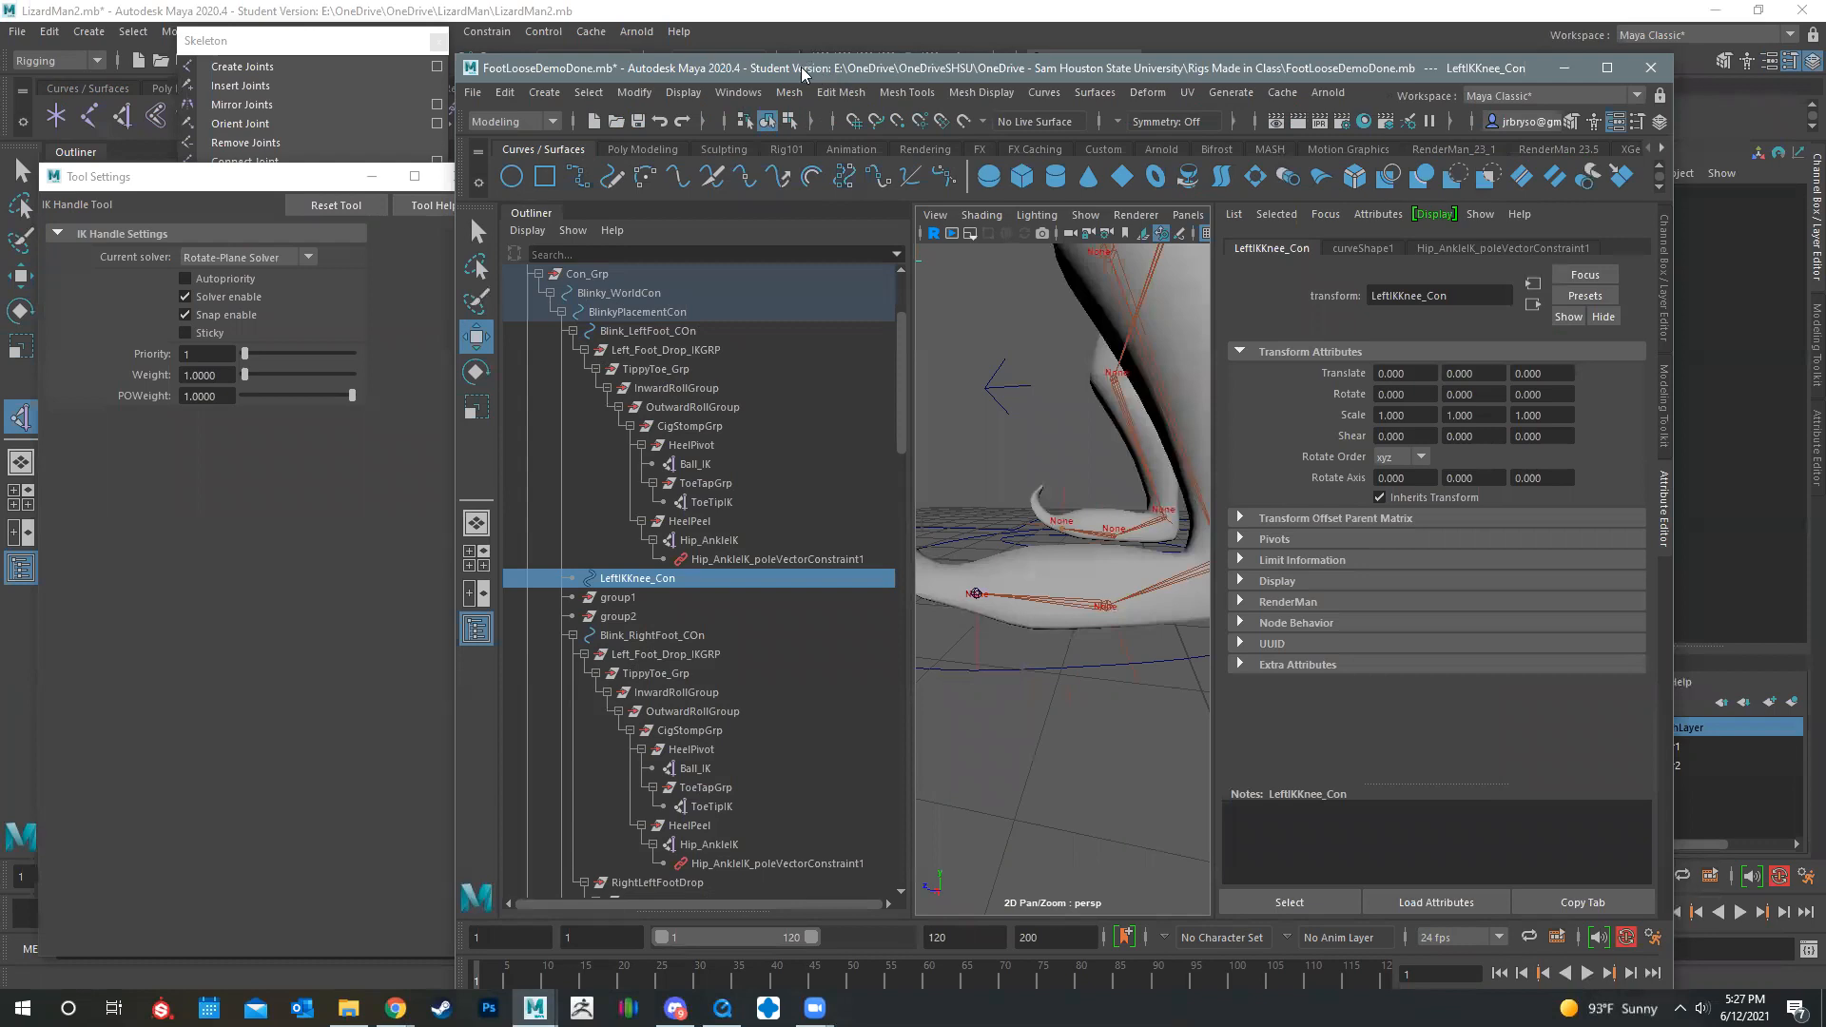
left_click_drag(804, 74, 791, 60)
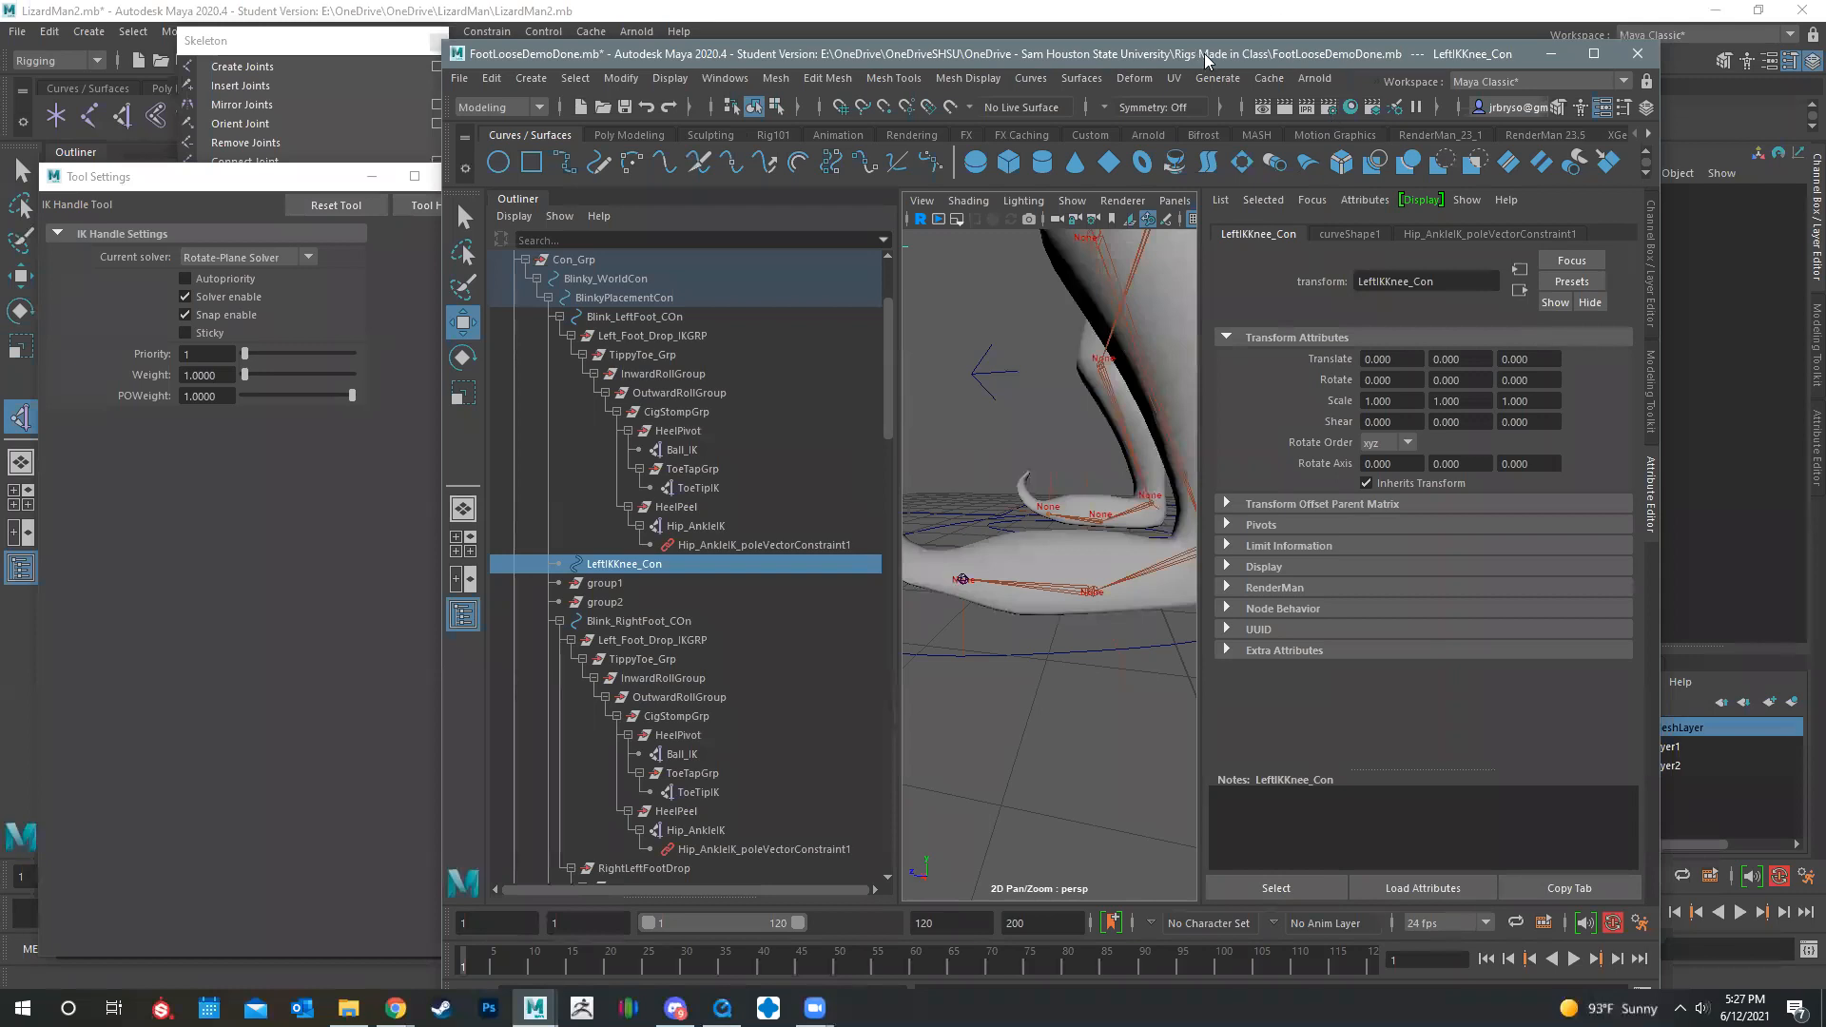
key("alt+Tab")
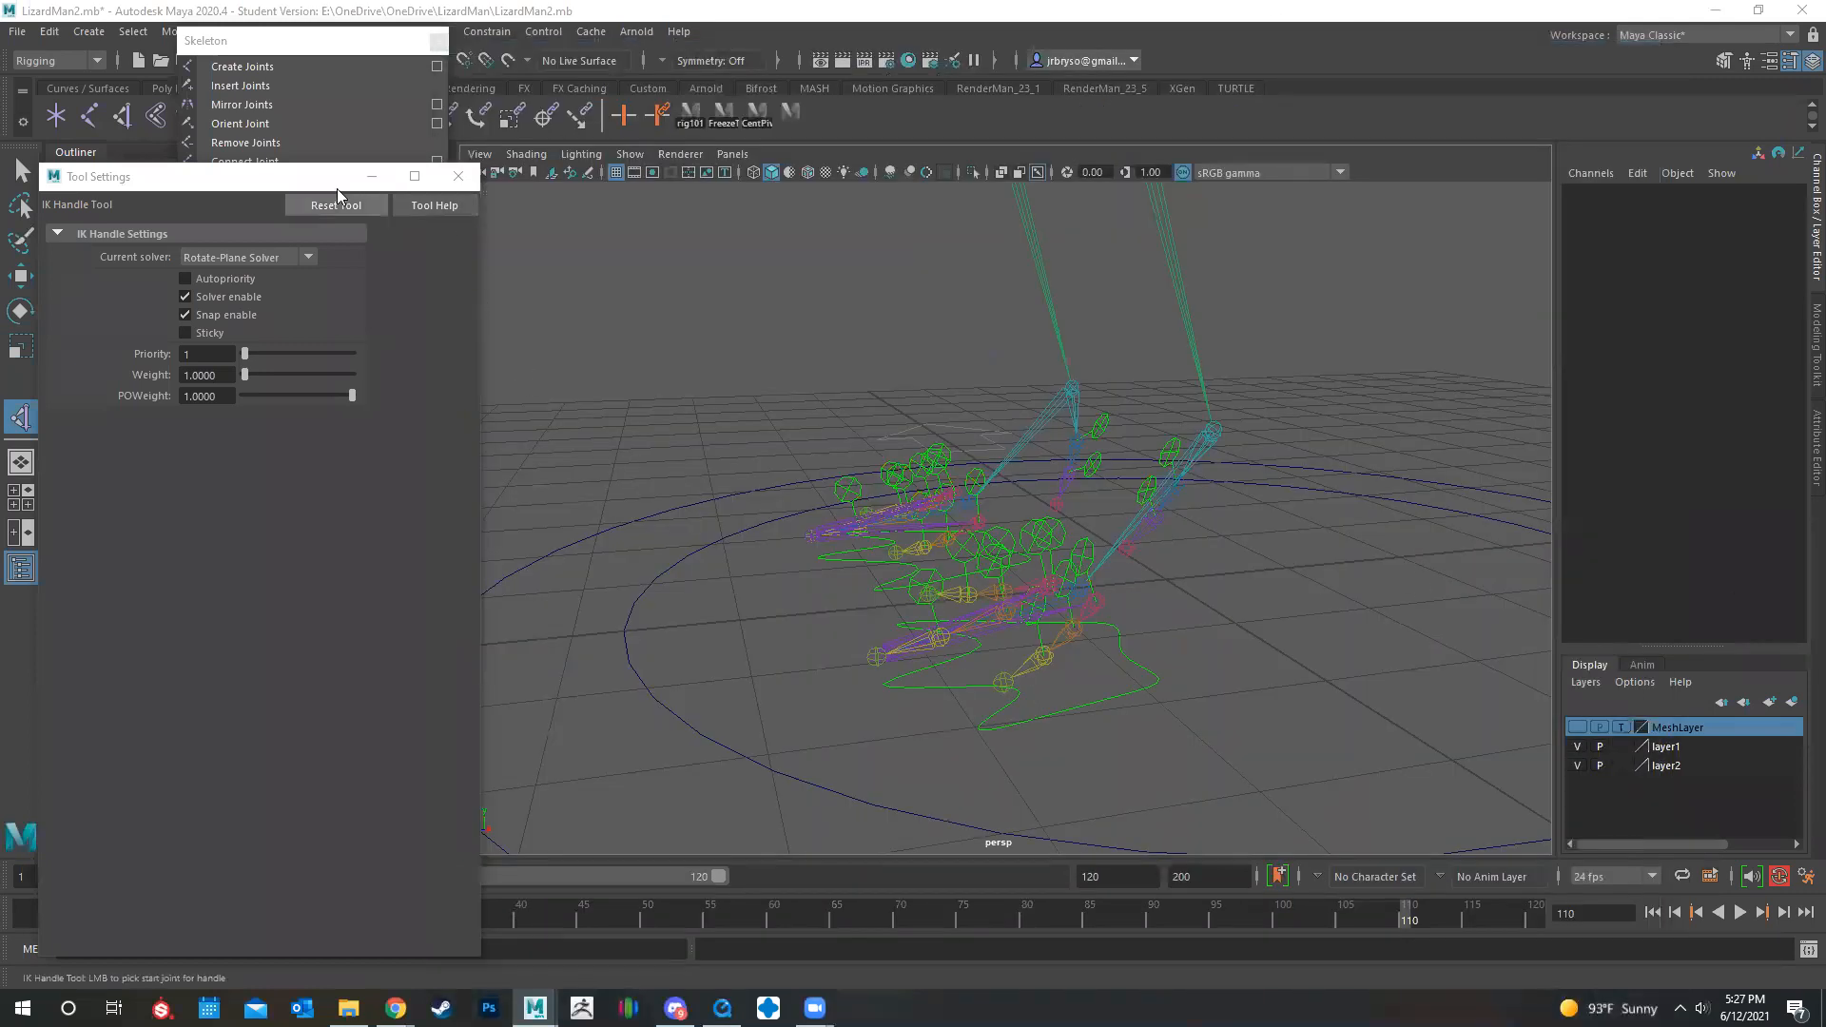
Step: Create a rotate-plane IK handle from the lizard's left hip joint to its left ankle joint
left_click_drag(319, 187, 448, 116)
left_click(1226, 721)
key("f")
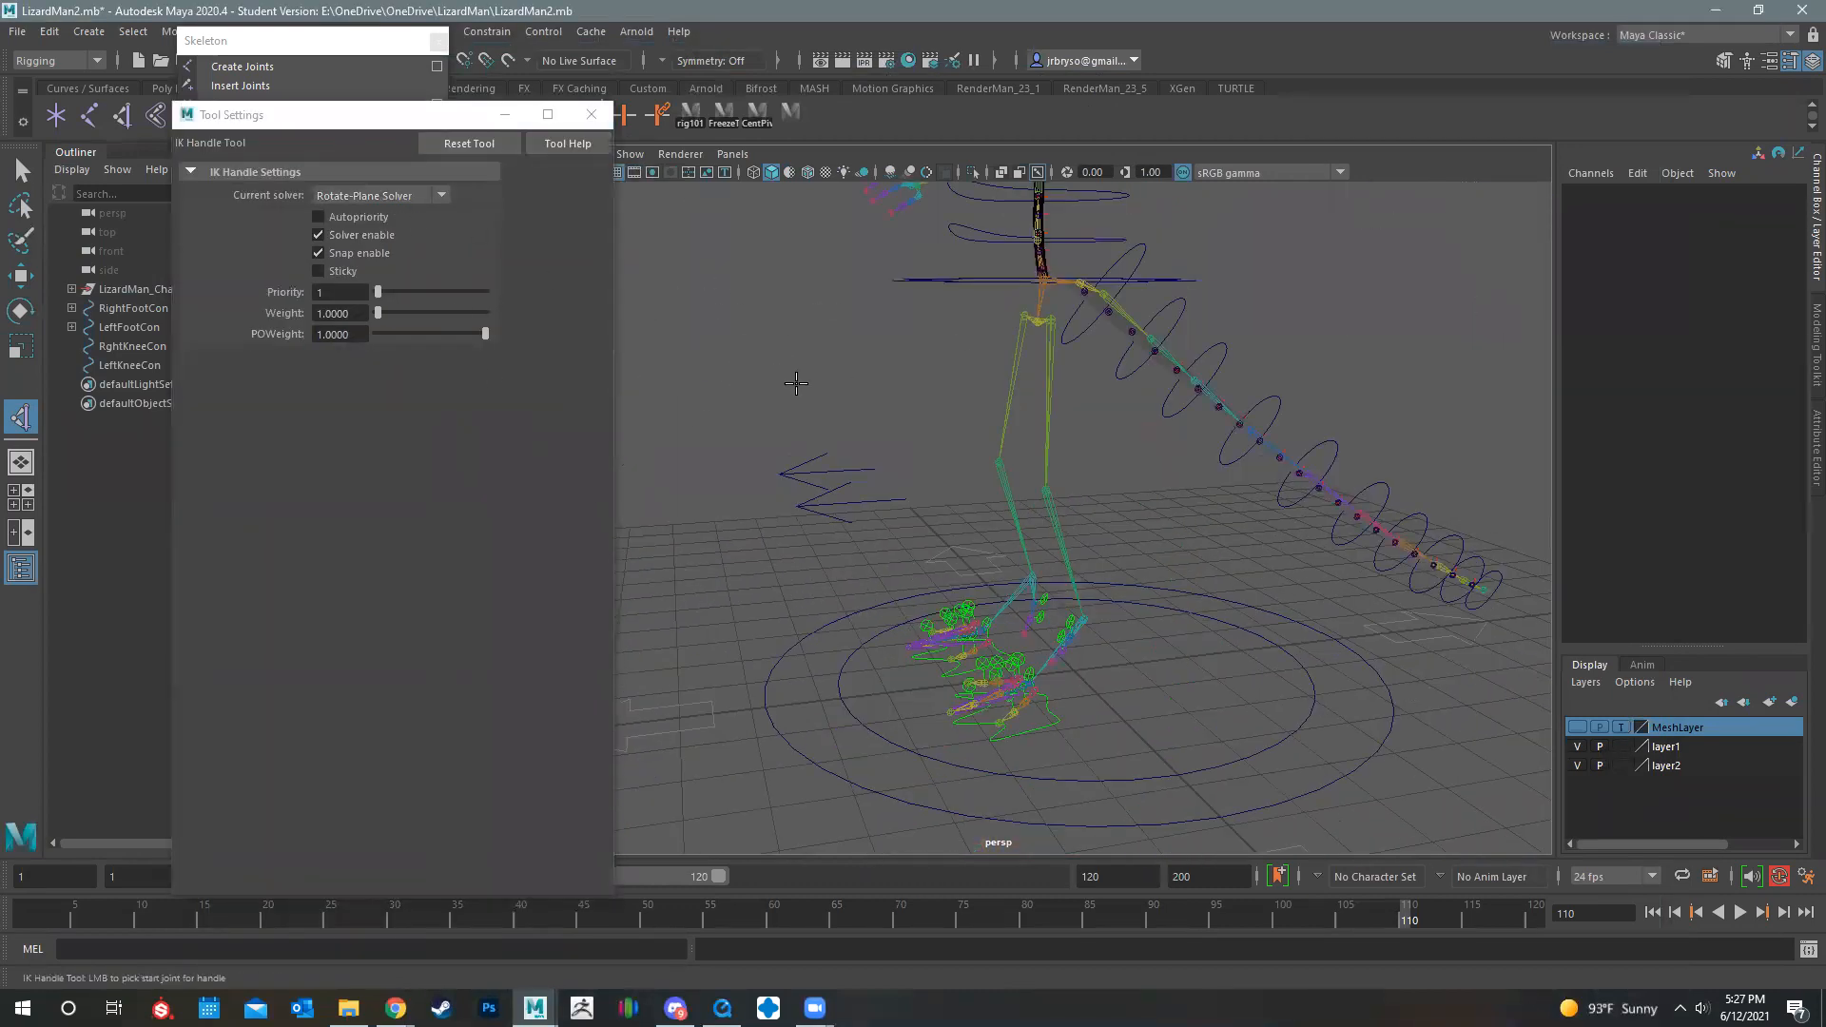
scroll(1083, 483, "up", 5)
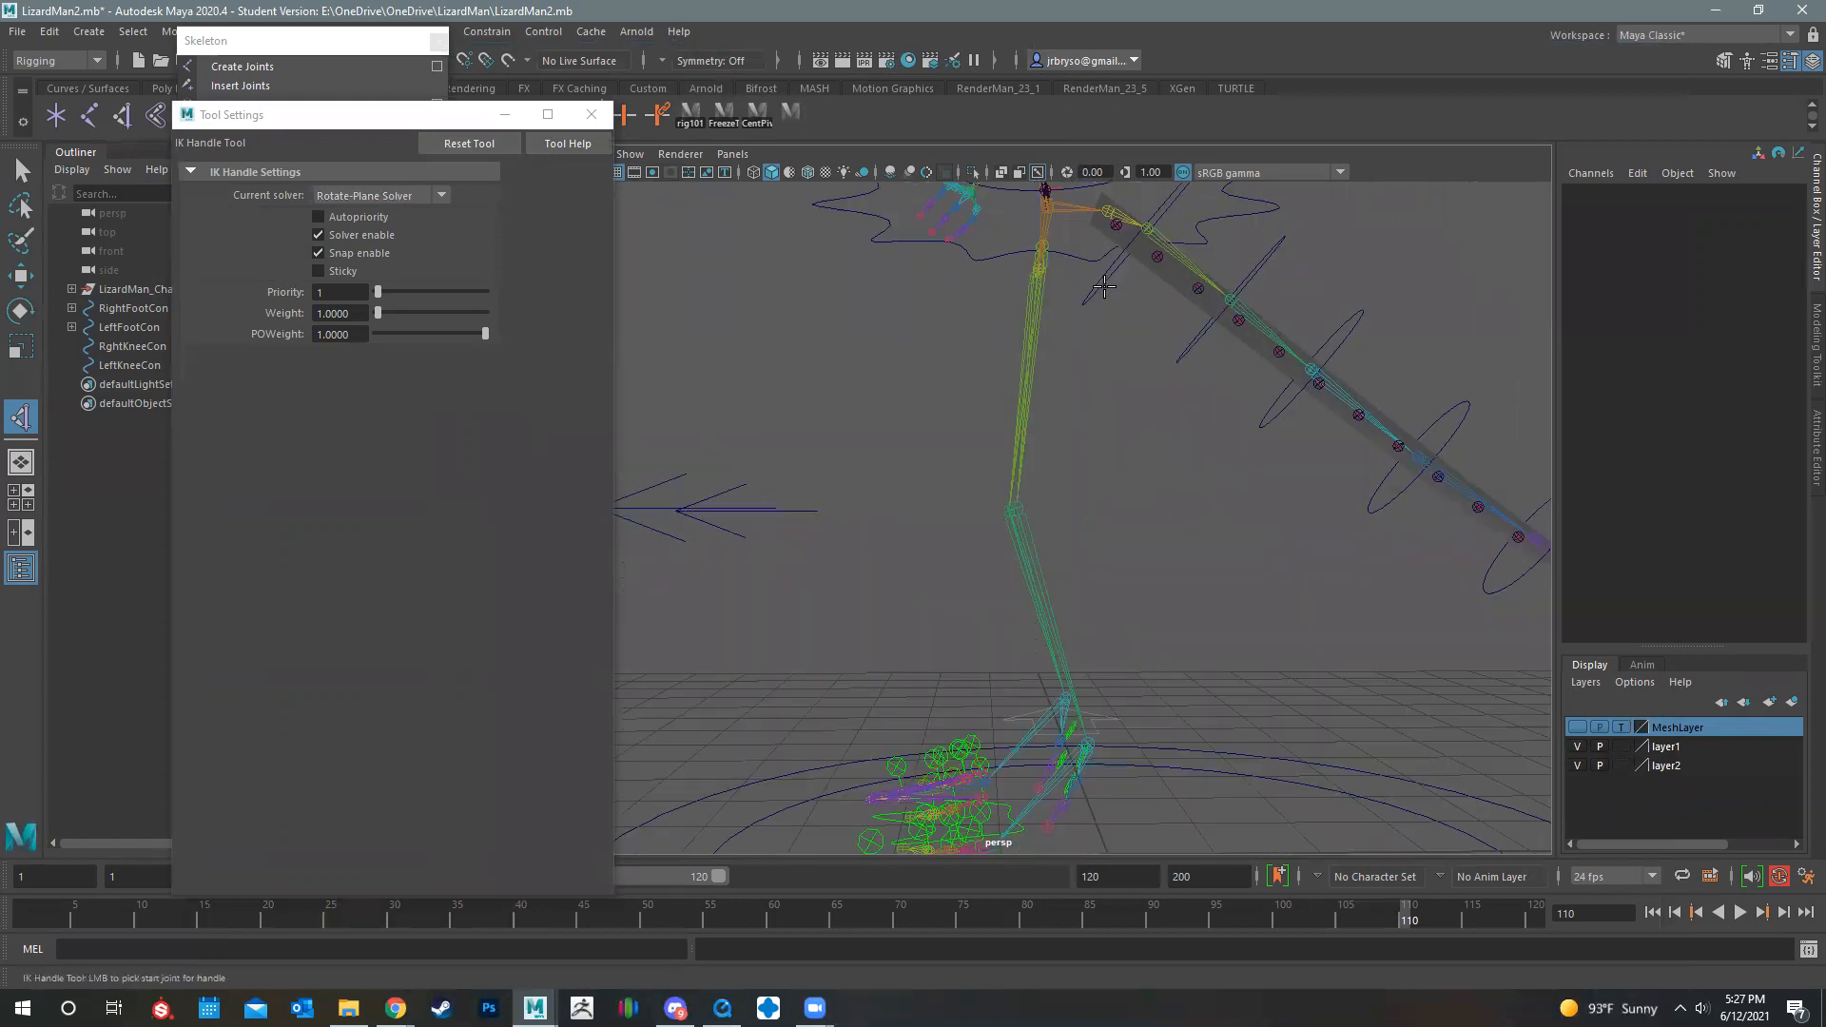
left_click(1146, 523)
left_click_drag(1189, 511, 1590, 192, "alt")
left_click(1125, 514)
key("w")
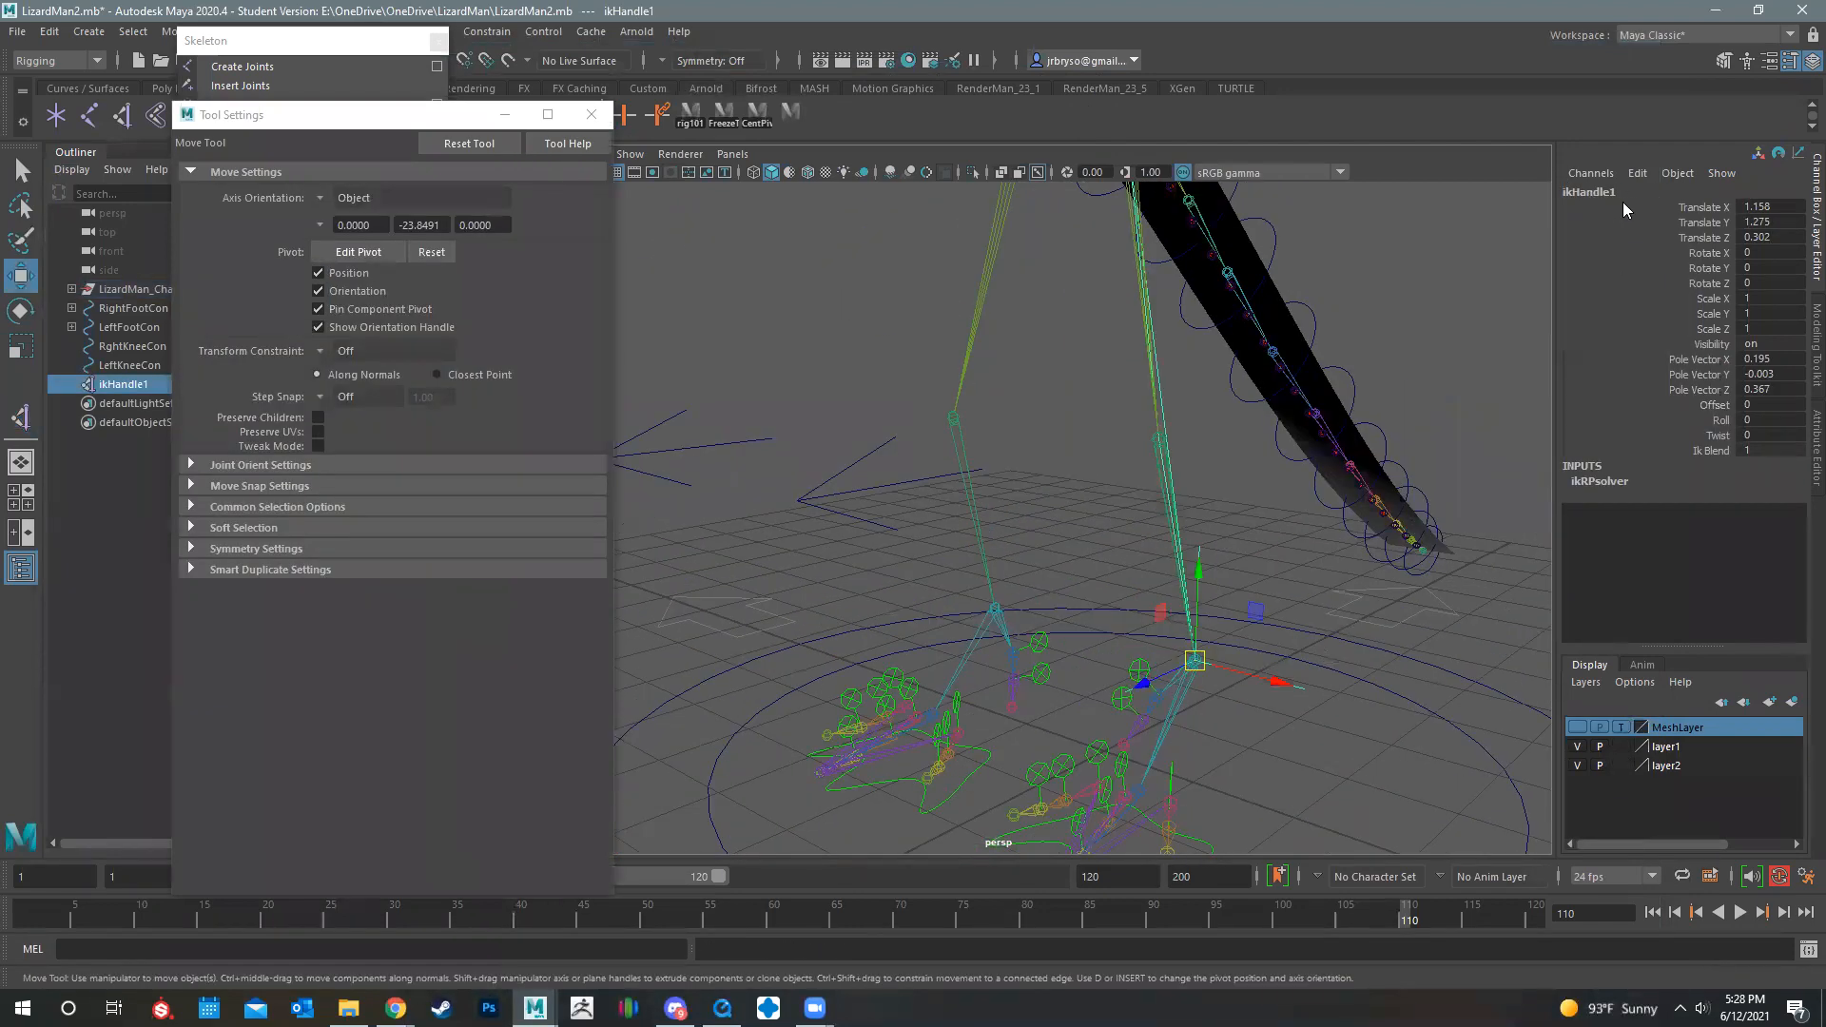
Step: Create an IK handle with the Single-Chain Solver from the left ankle joint to the left ball joint
left_click(21, 419)
left_click(369, 194)
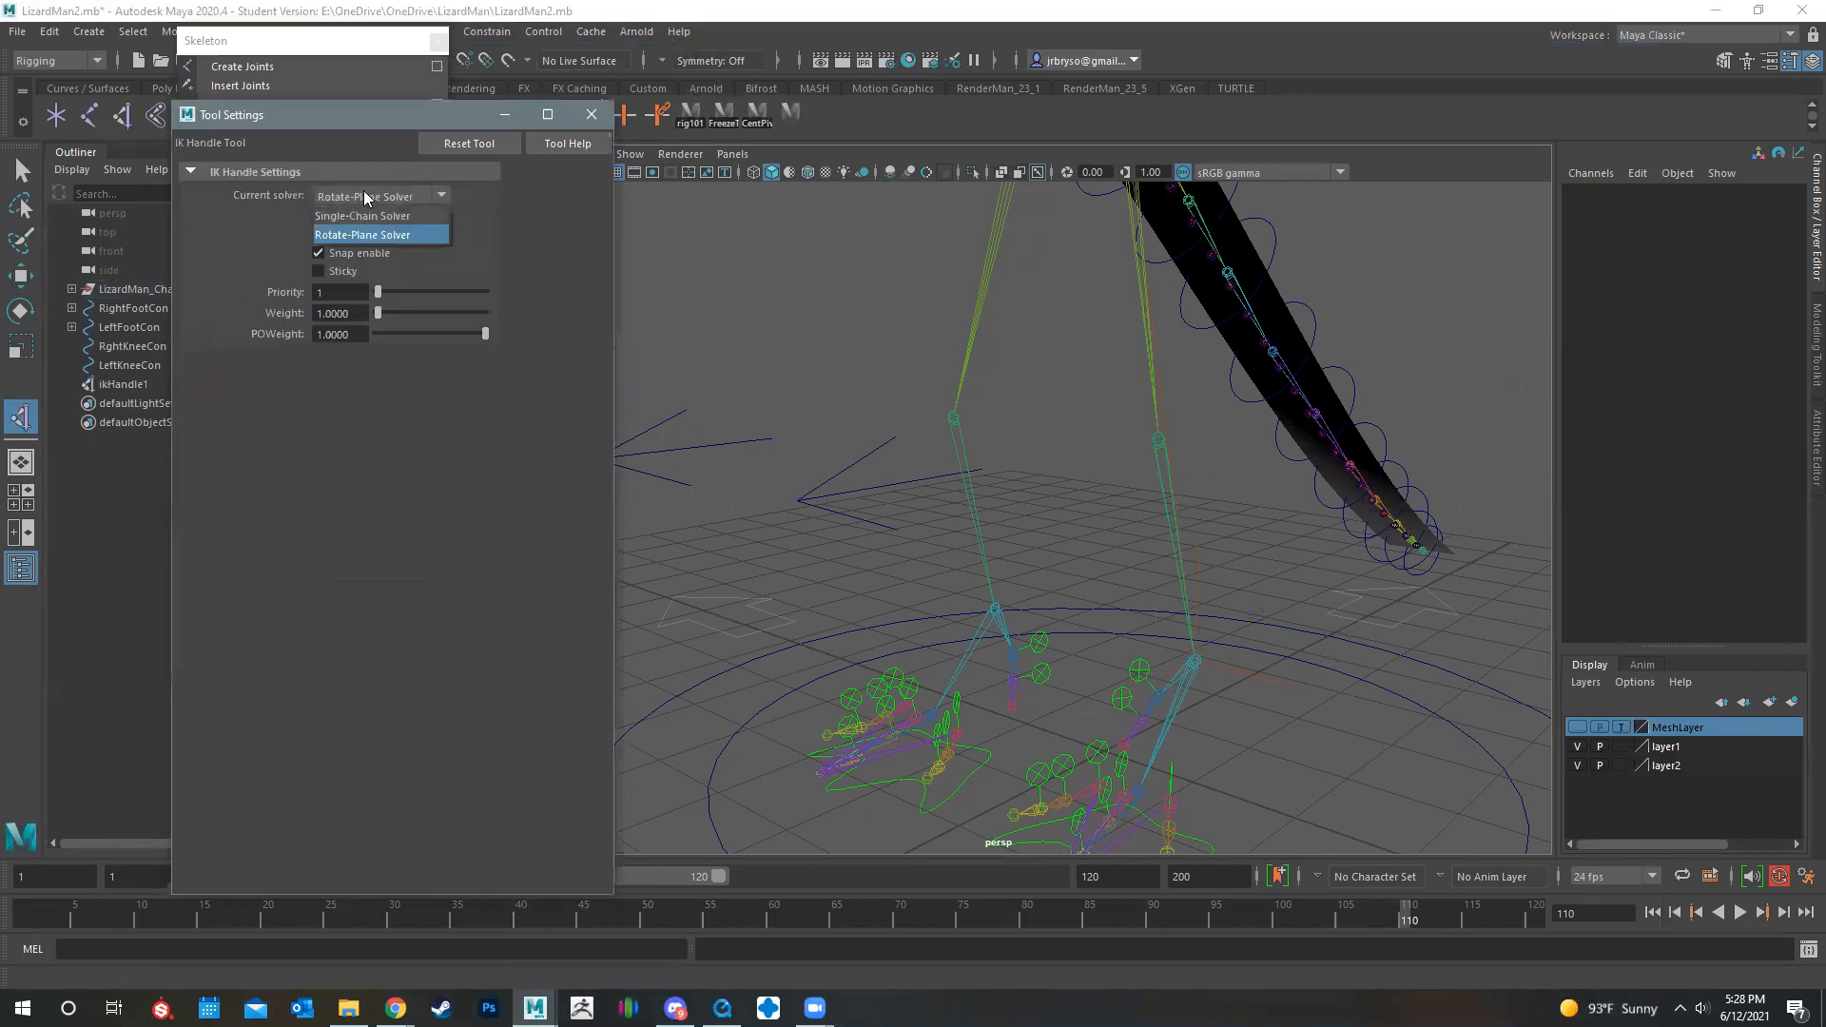
left_click(368, 219)
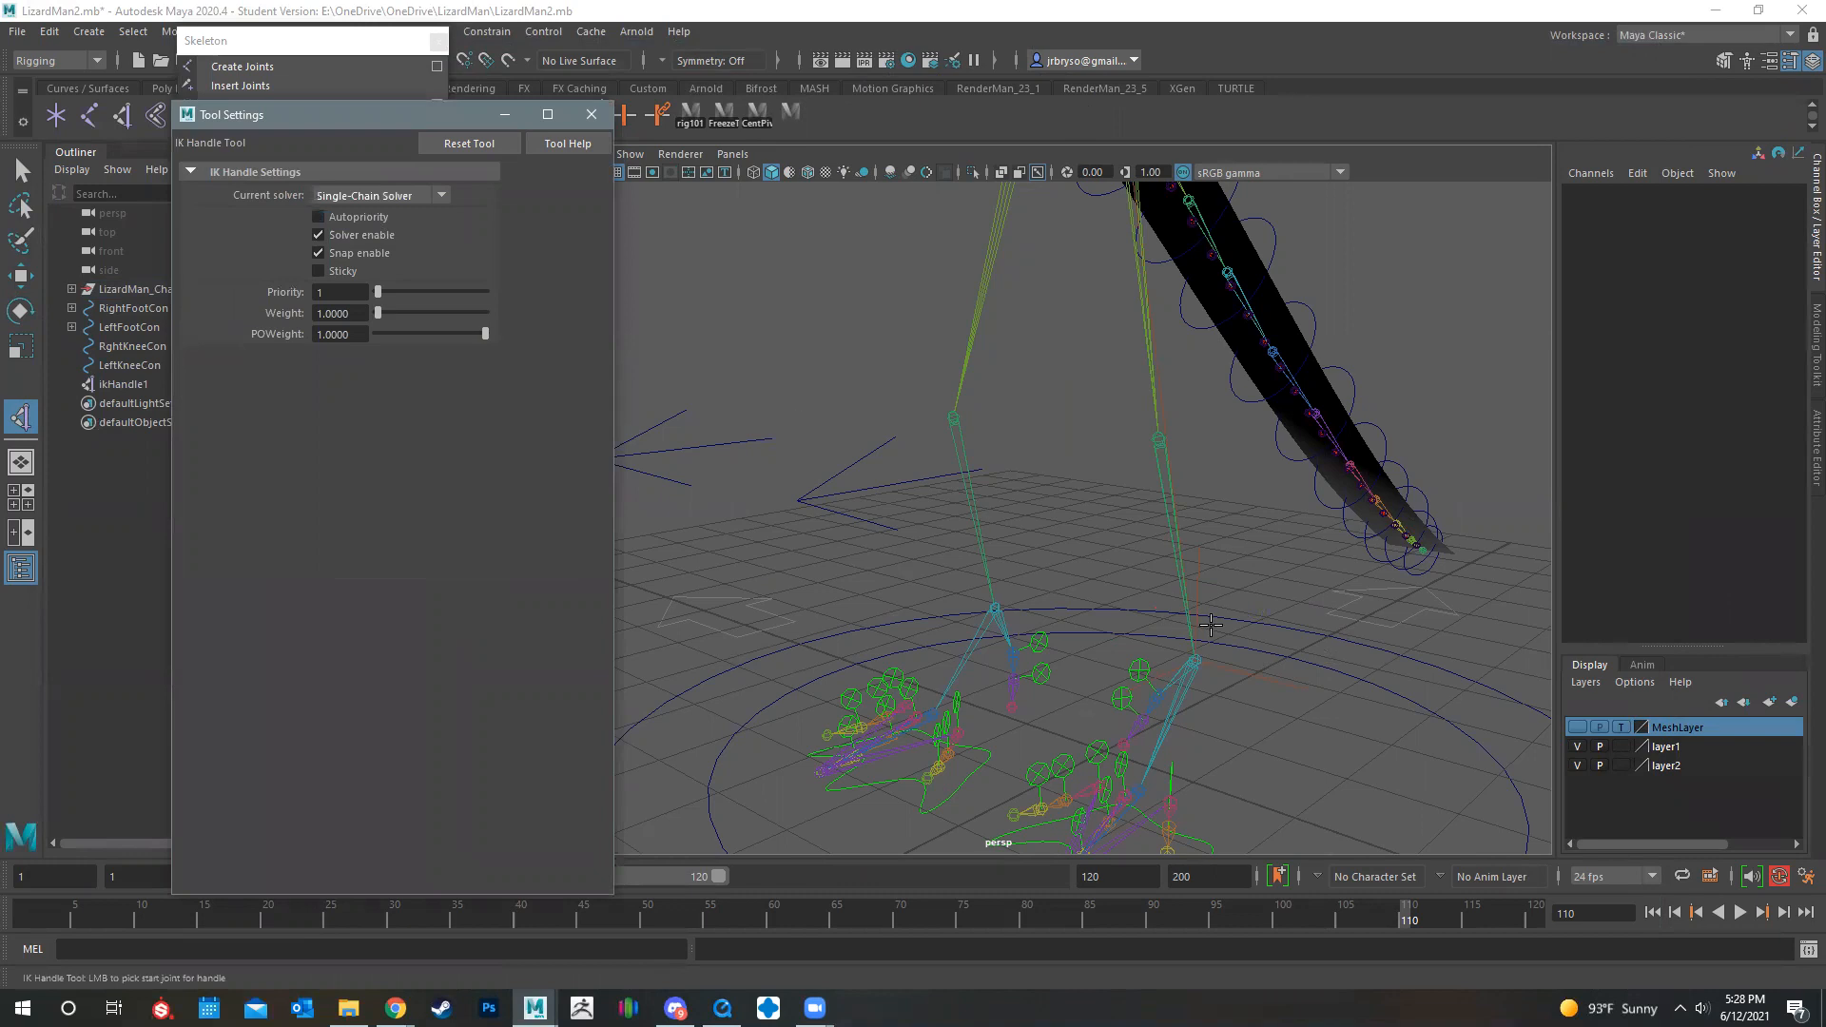
left_click_drag(1009, 788, 1325, 563, "alt")
scroll(1231, 523, "up", 5)
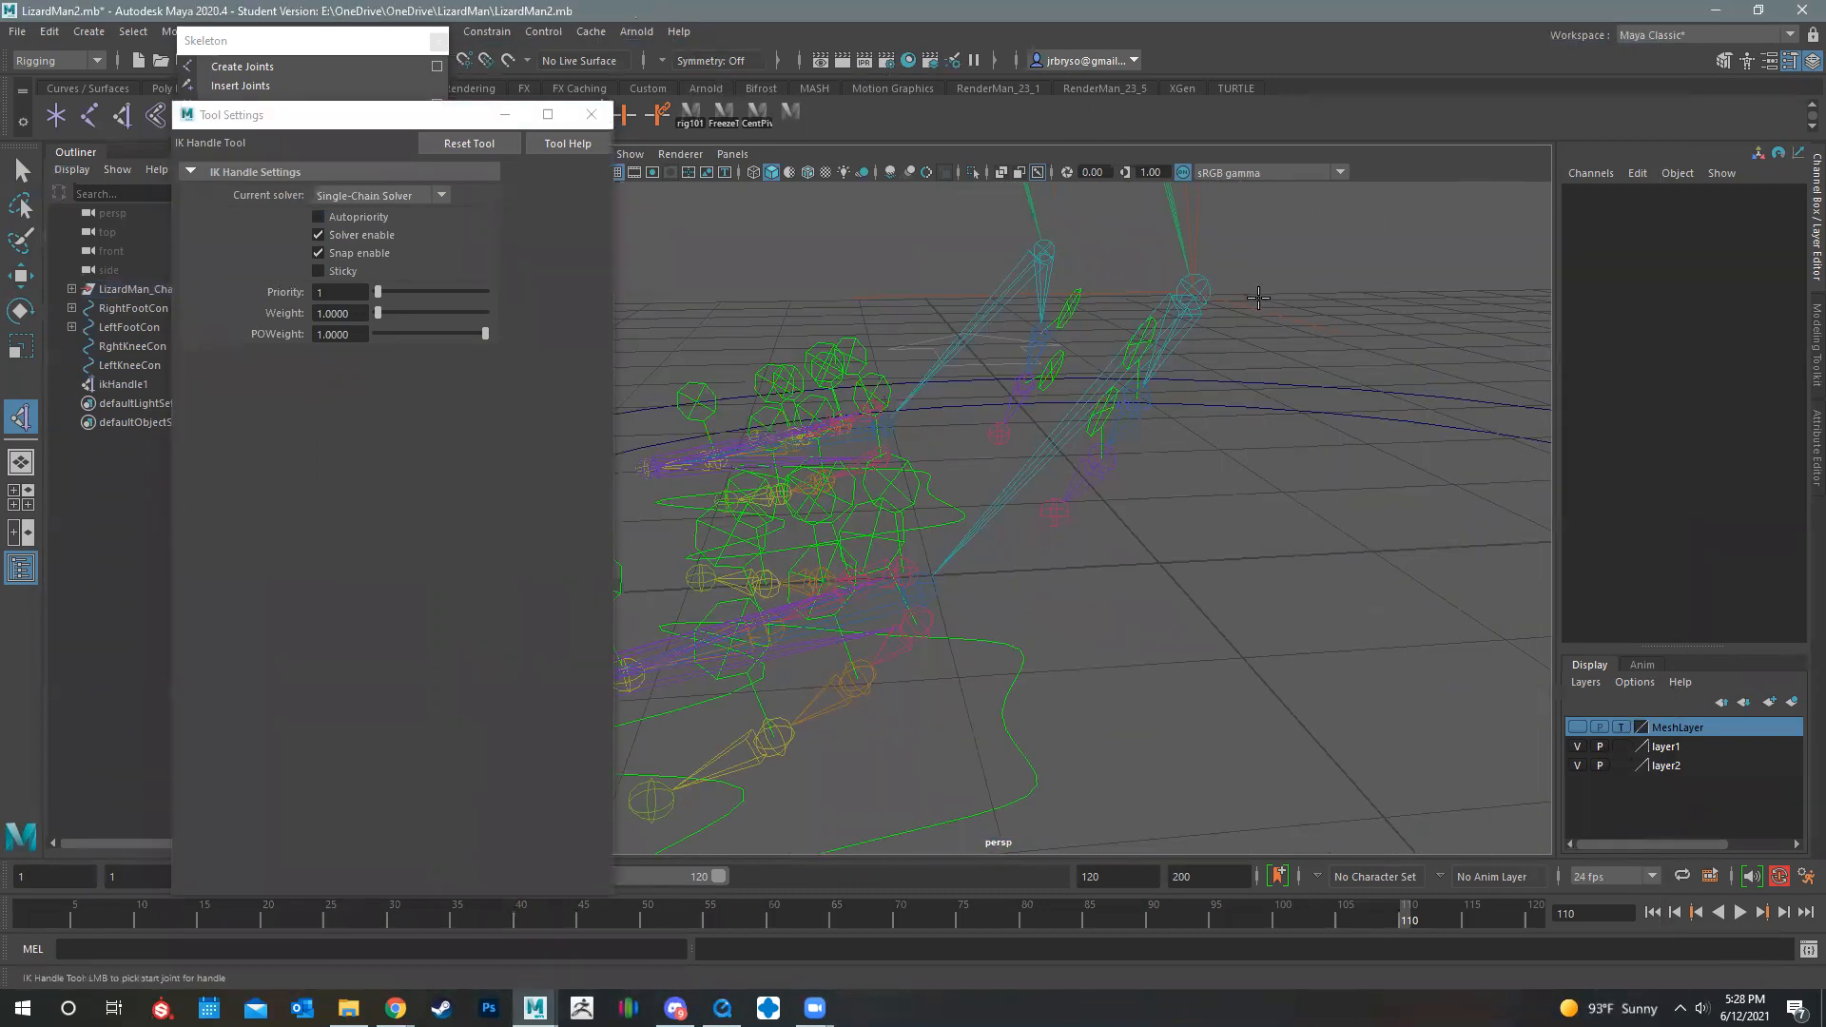
left_click(1257, 304)
middle_click_drag(1255, 460, 1231, 524, "alt")
left_click_drag(1230, 524, 1260, 528, "alt")
left_click(1227, 523)
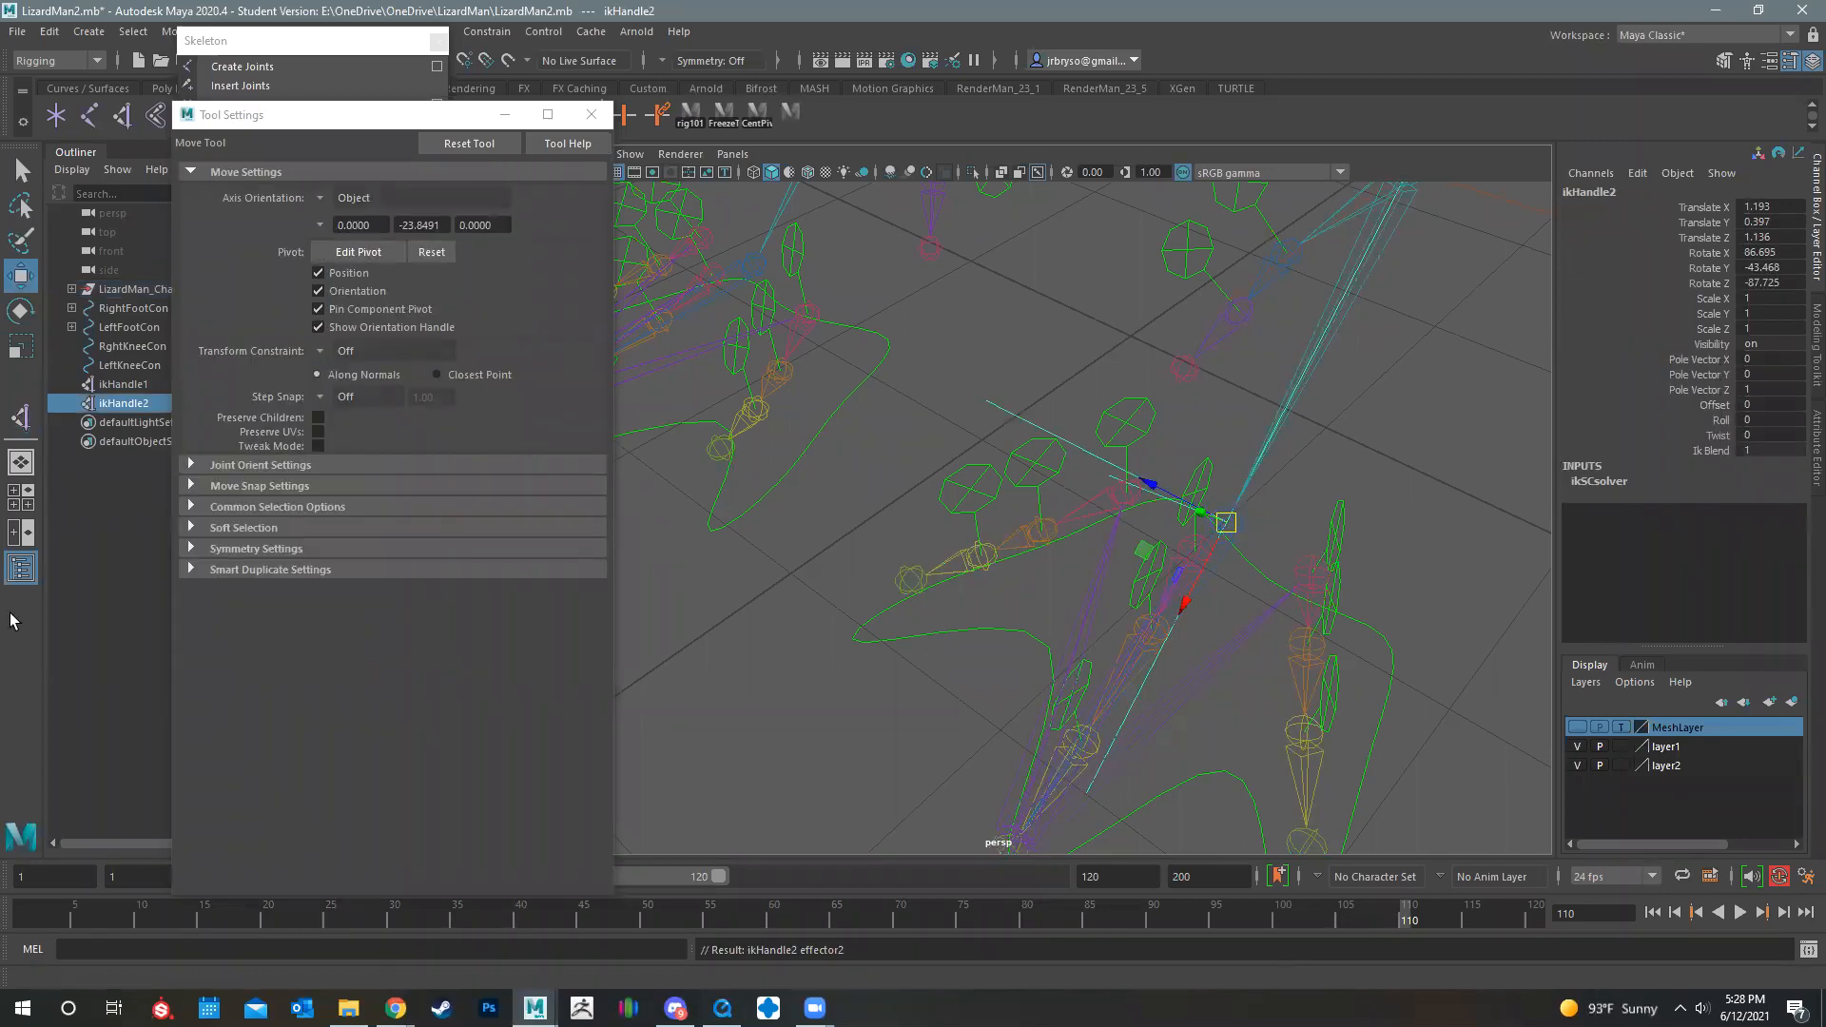
Step: Create a single-chain IK handle from the left ball joint to the toe joint at the front of the foot
left_click(21, 416)
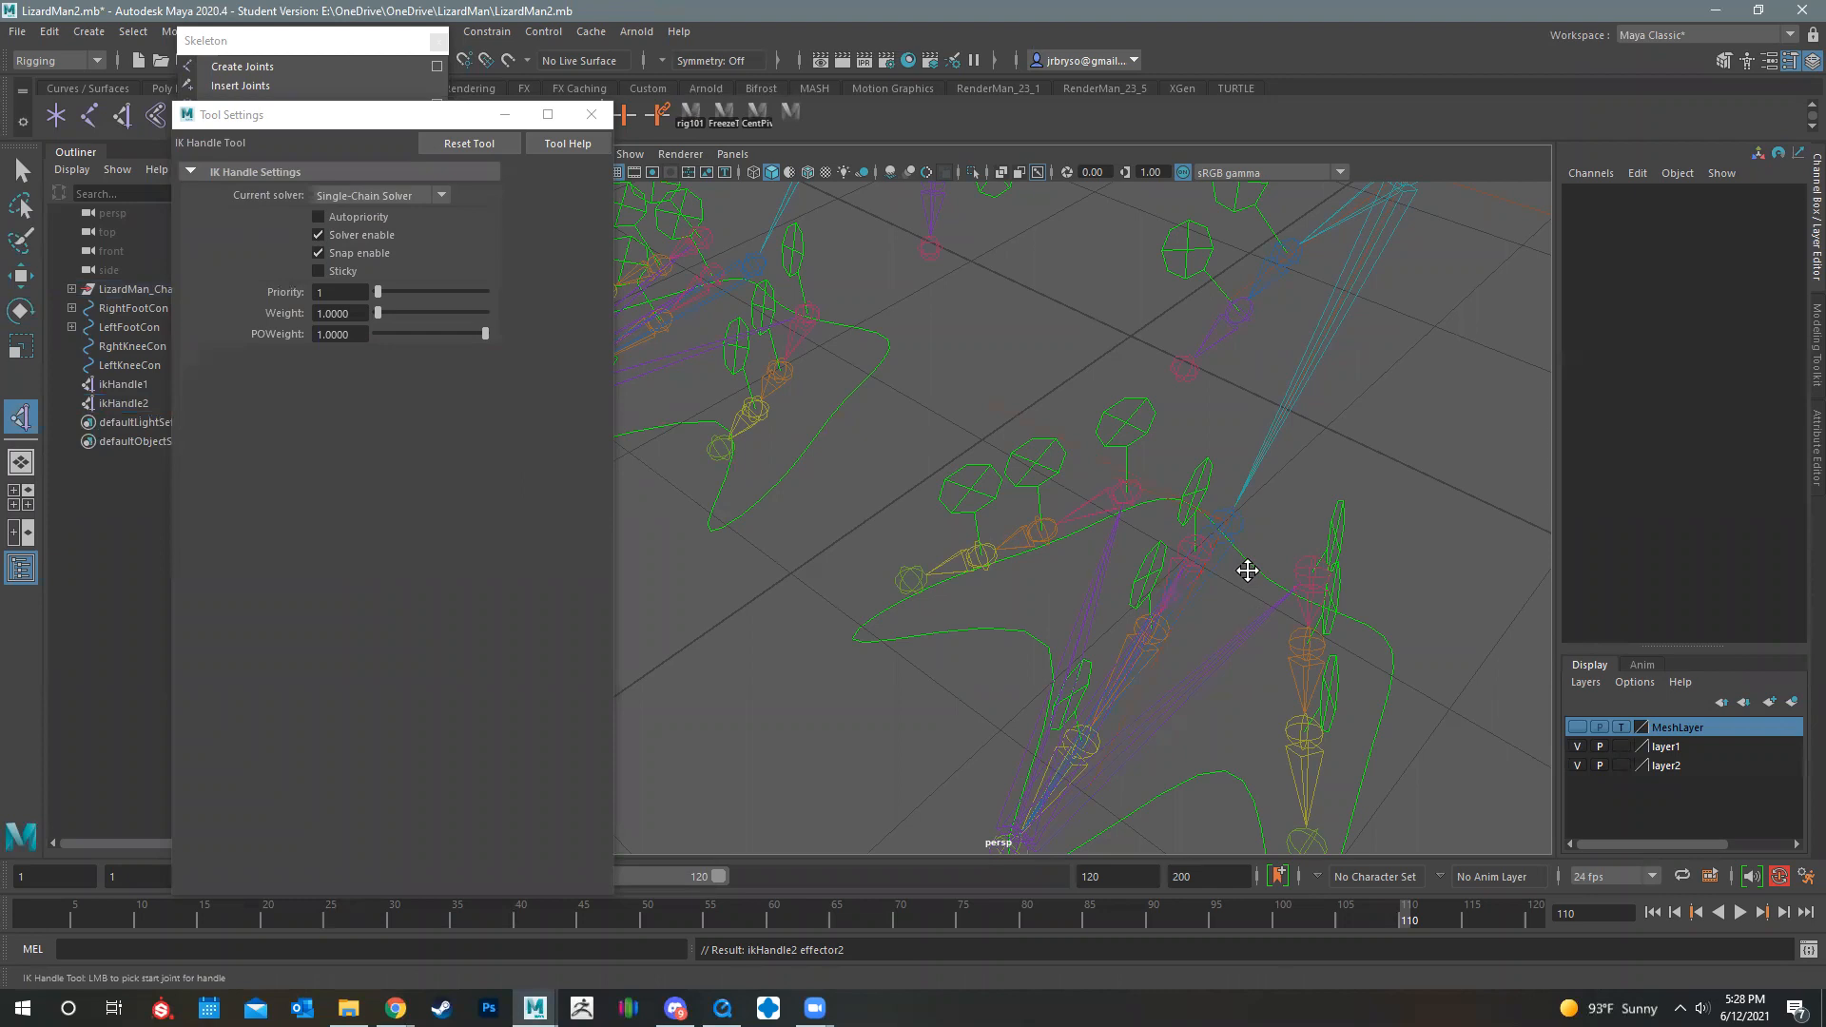
scroll(1199, 390, "down", 3)
left_click(1206, 388)
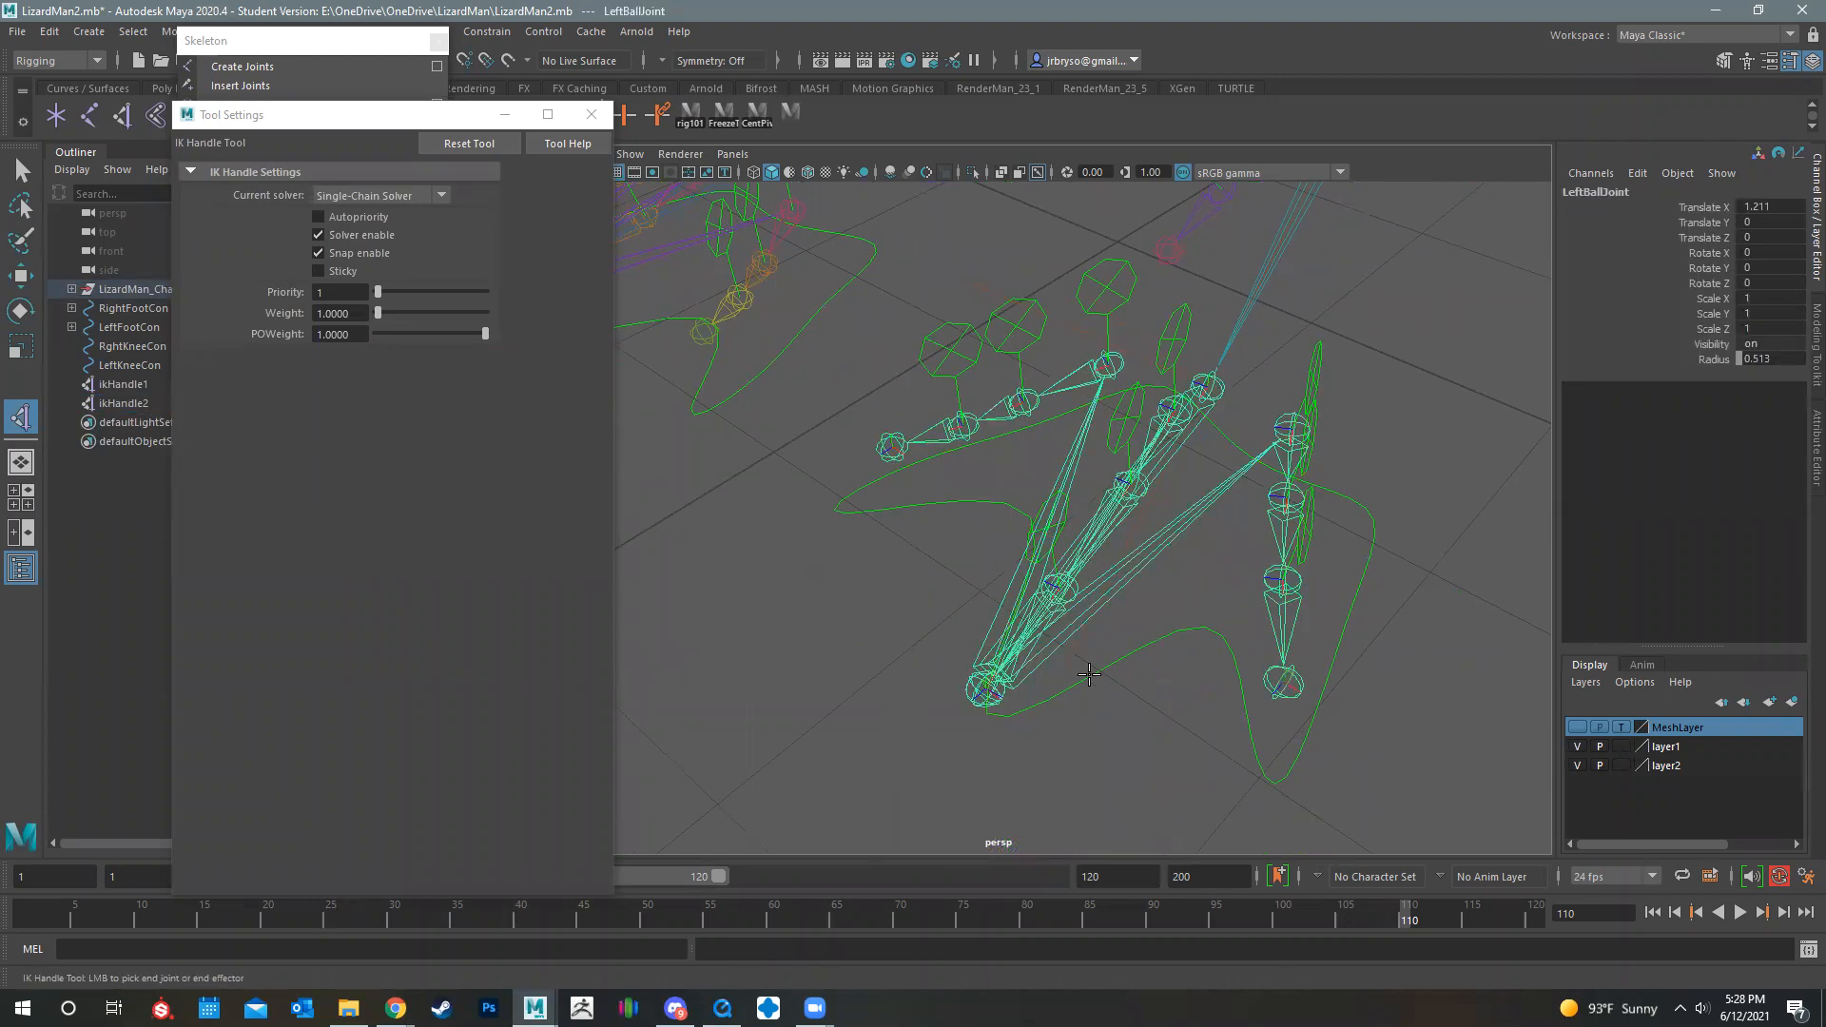
left_click_drag(929, 692, 999, 666, "alt")
scroll(990, 570, "up", 3)
left_click(987, 539)
mouse_move(1080, 595)
left_mouse_down("alt")
mouse_move(1024, 624)
mouse_move(1080, 609)
left_mouse_up("alt")
left_click_drag(1370, 570, 1158, 574, "alt")
scroll(1142, 609, "down", 5)
left_click_drag(1109, 677, 1130, 520, "alt")
key("q")
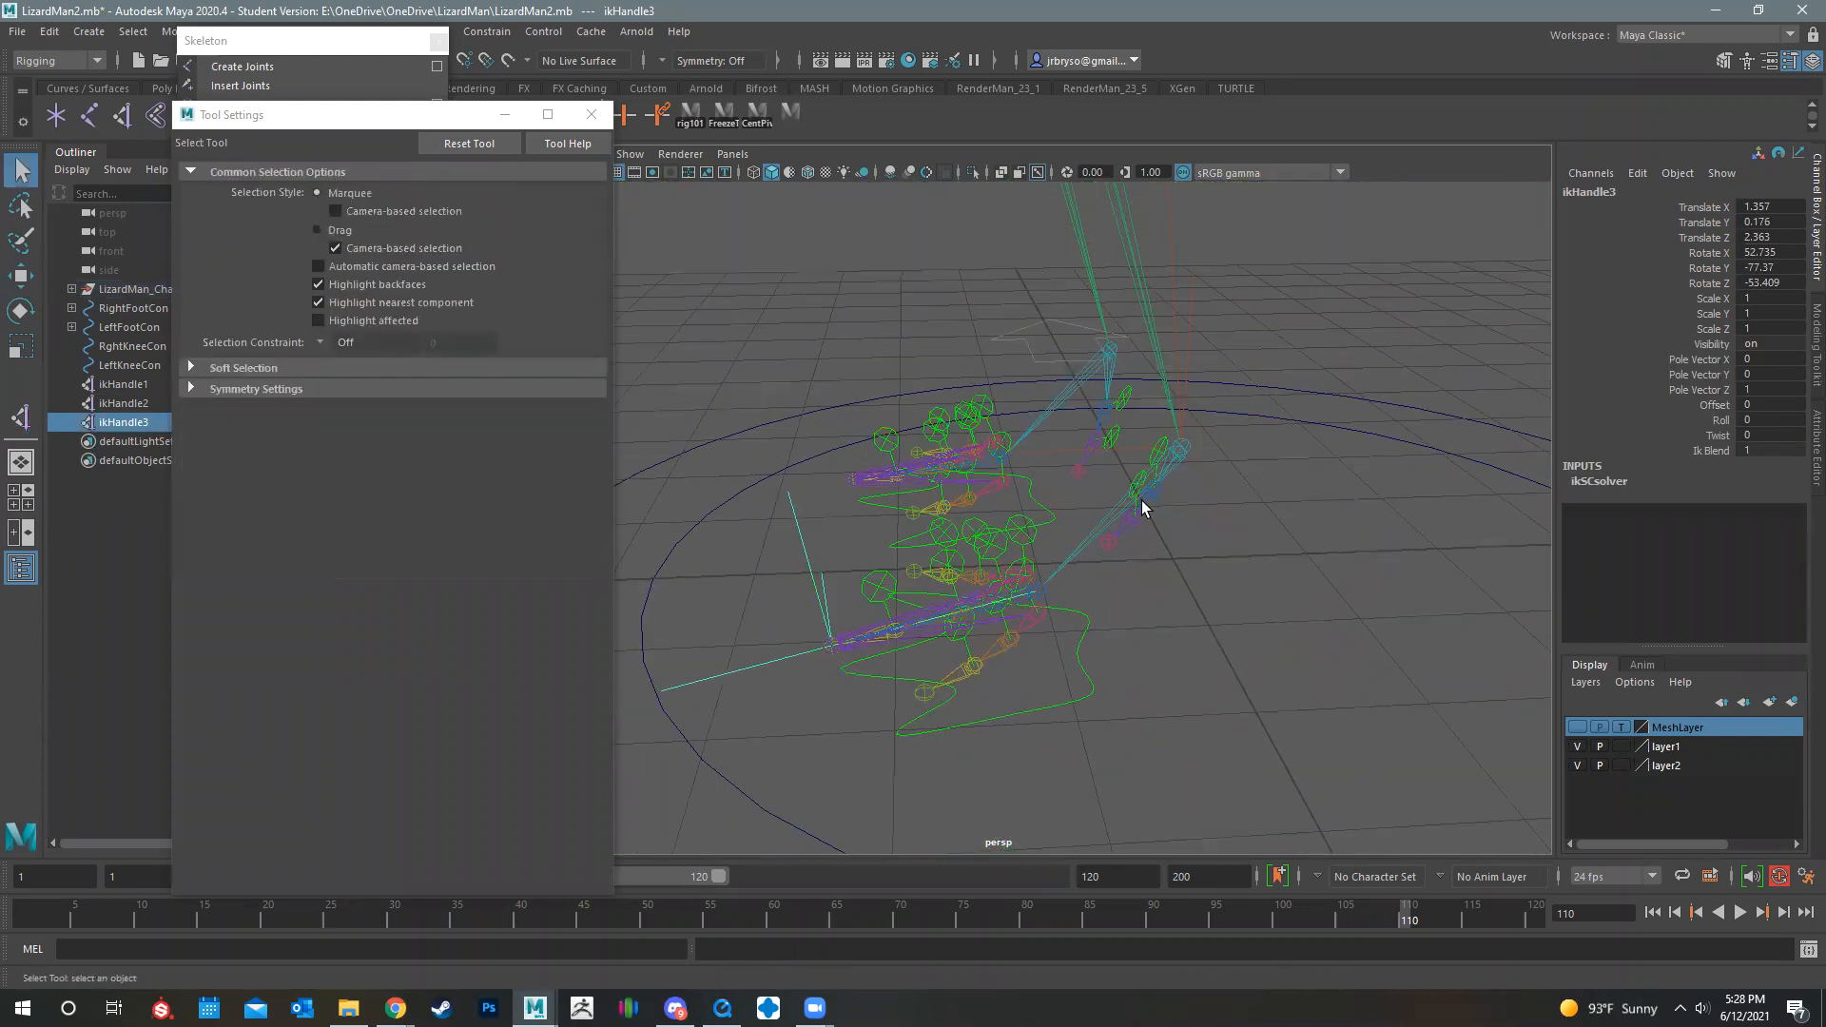
Step: Test the new left-leg IK handles by moving them, undoing each move
left_click_drag(1209, 465, 1162, 267, "alt")
left_click(1208, 473)
key("w")
key("ctrl+z")
left_click_drag(1276, 692, 1033, 481, "alt")
scroll(1145, 614, "up", 2)
left_click_drag(1063, 582, 1106, 498)
key("ctrl+z")
left_click(813, 653)
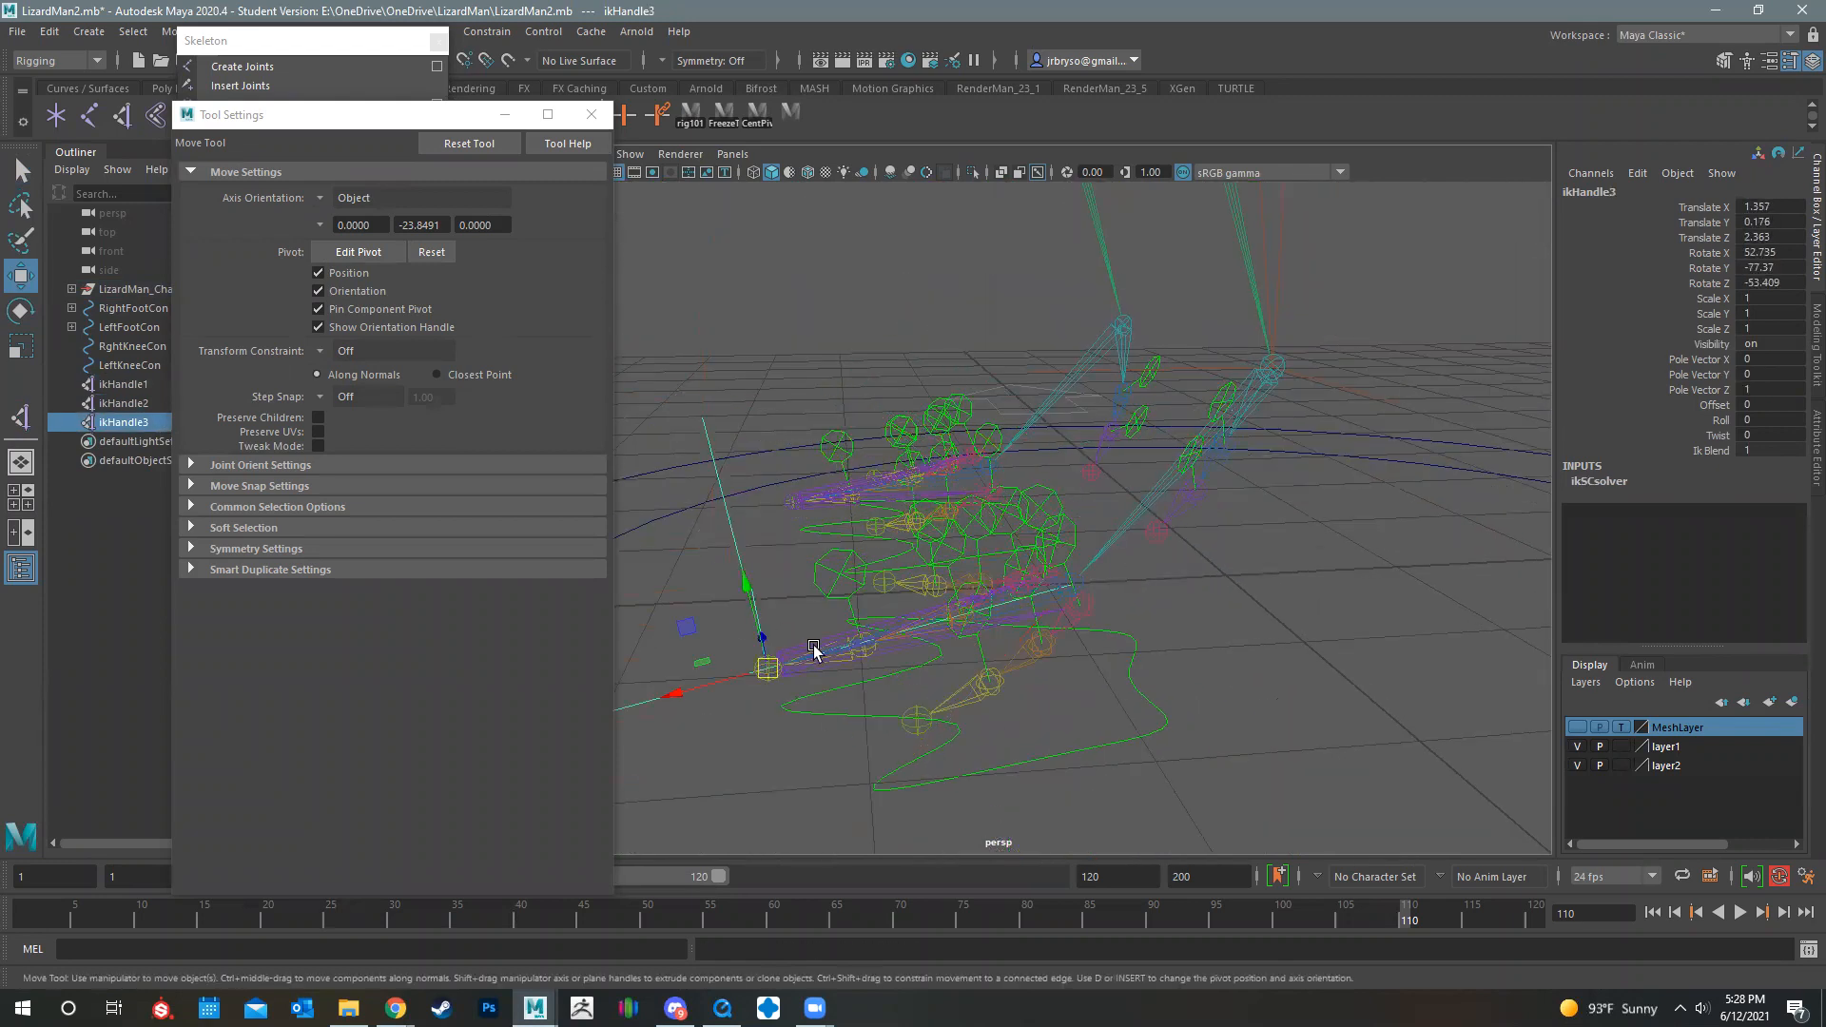
left_click_drag(772, 663, 820, 514)
key("ctrl+z")
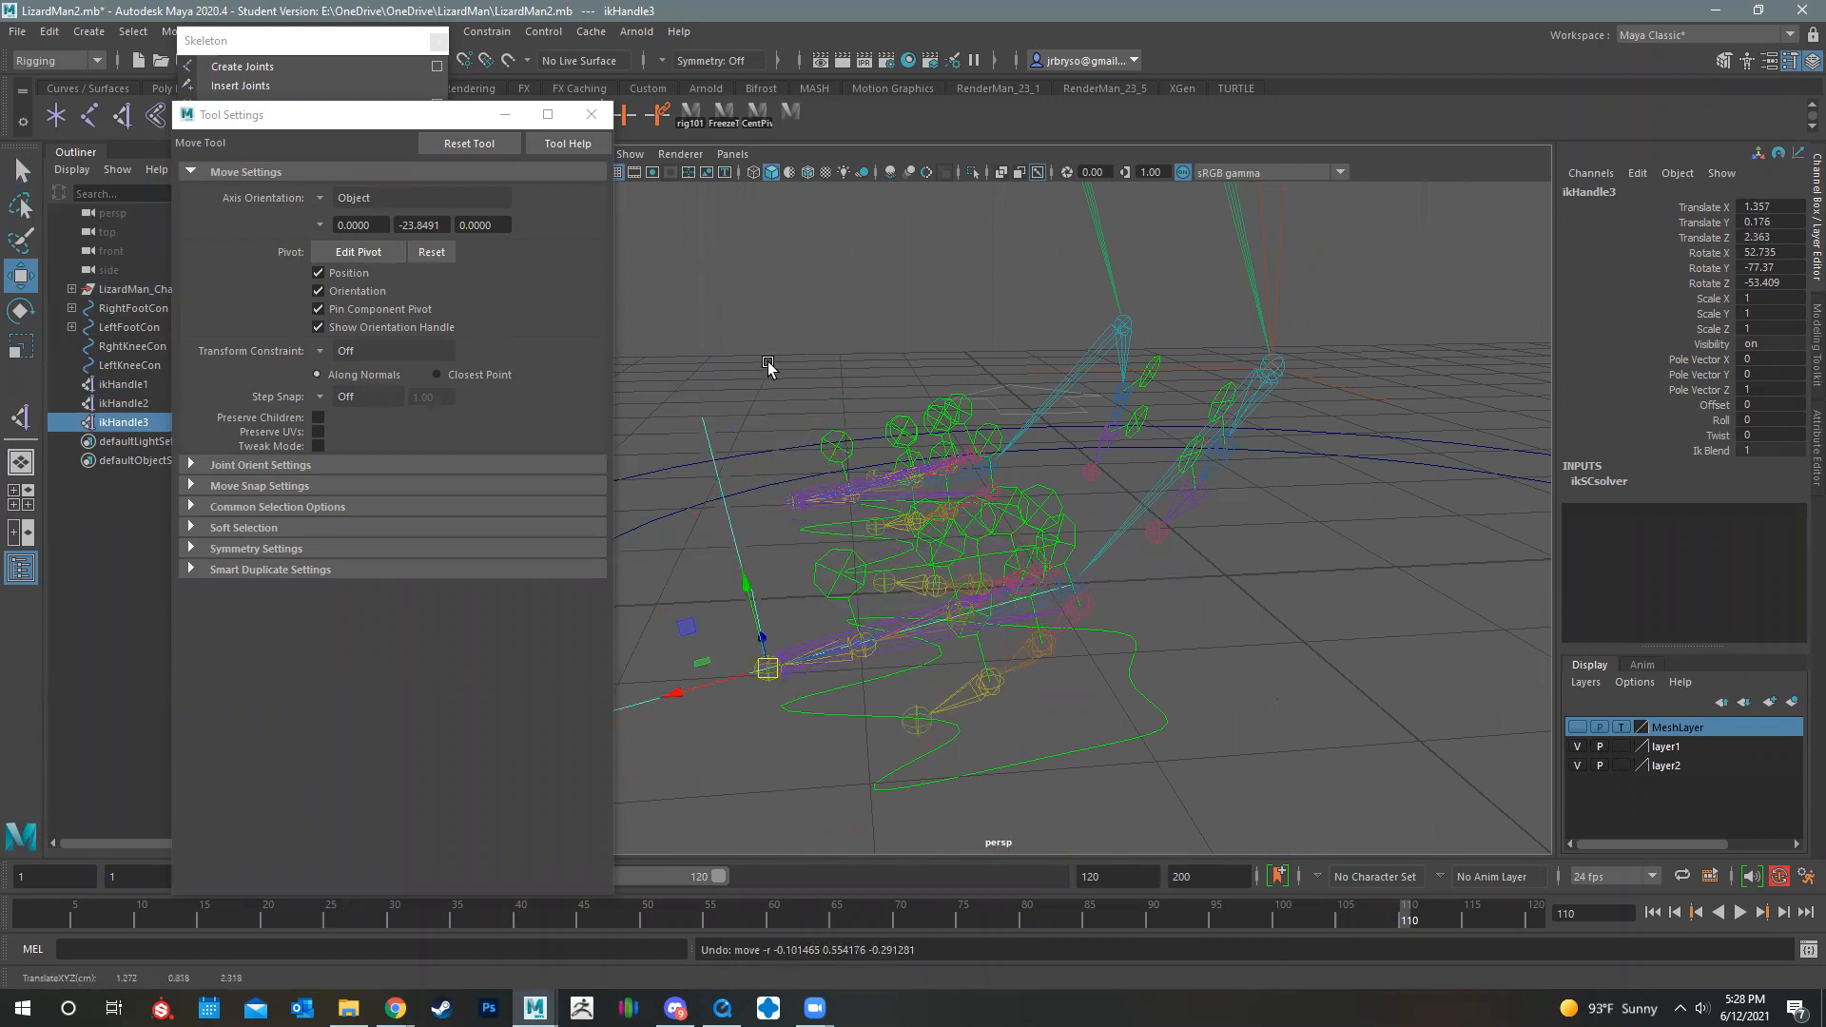
Step: Minimize the Tool Settings window to uncover the detached Skeleton command list
left_click(506, 118)
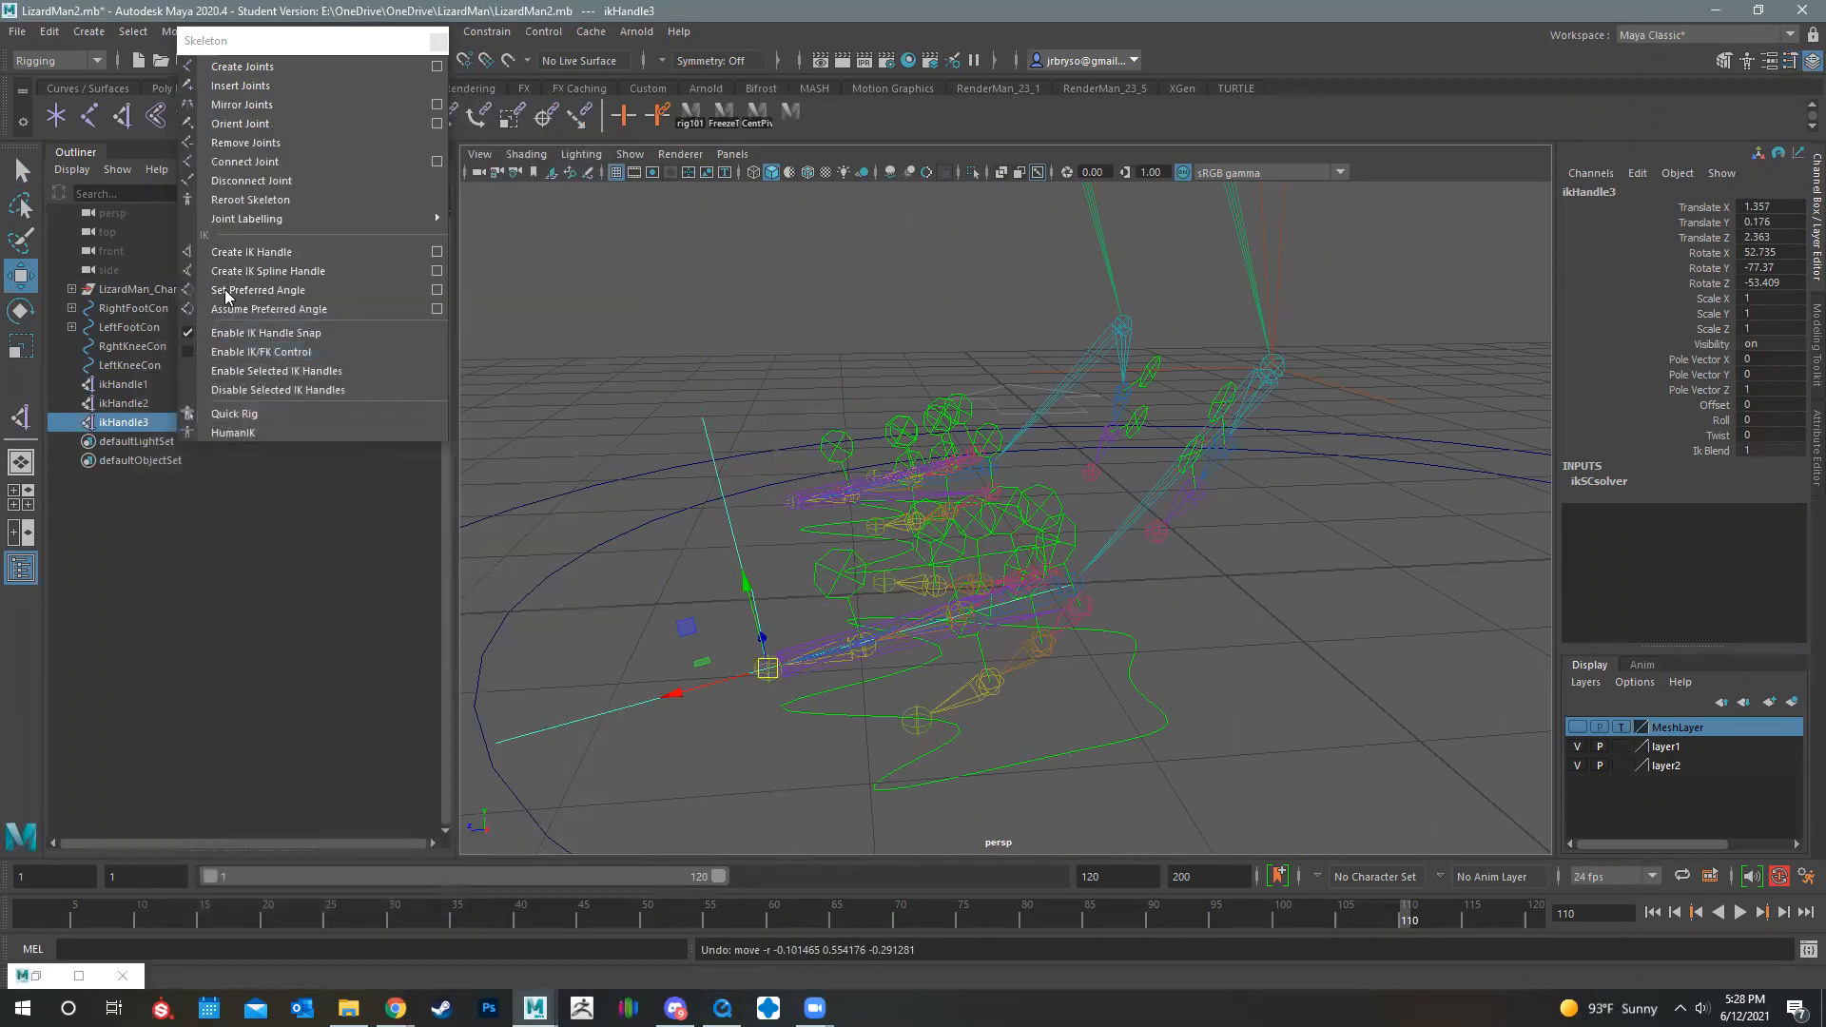
left_click(305, 42)
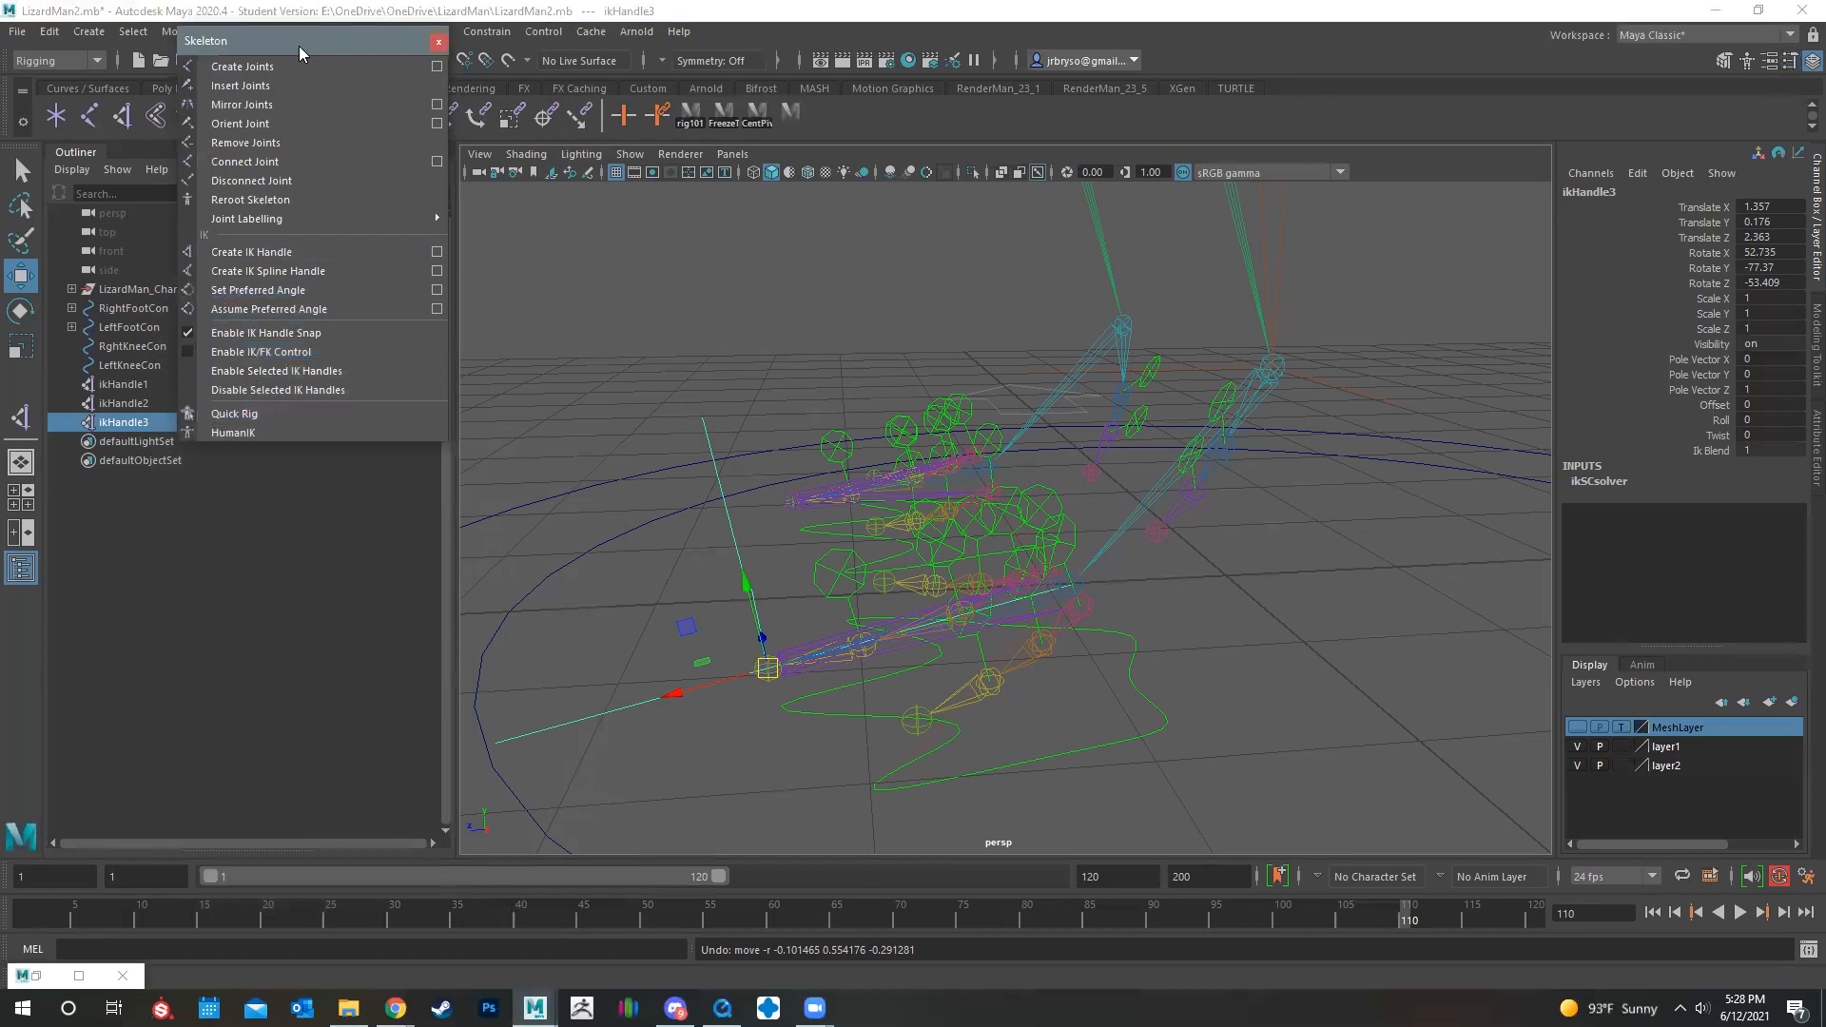
Step: Close the detached Skeleton command list and rename ikHandle3 as ToeTipIK
left_click(439, 42)
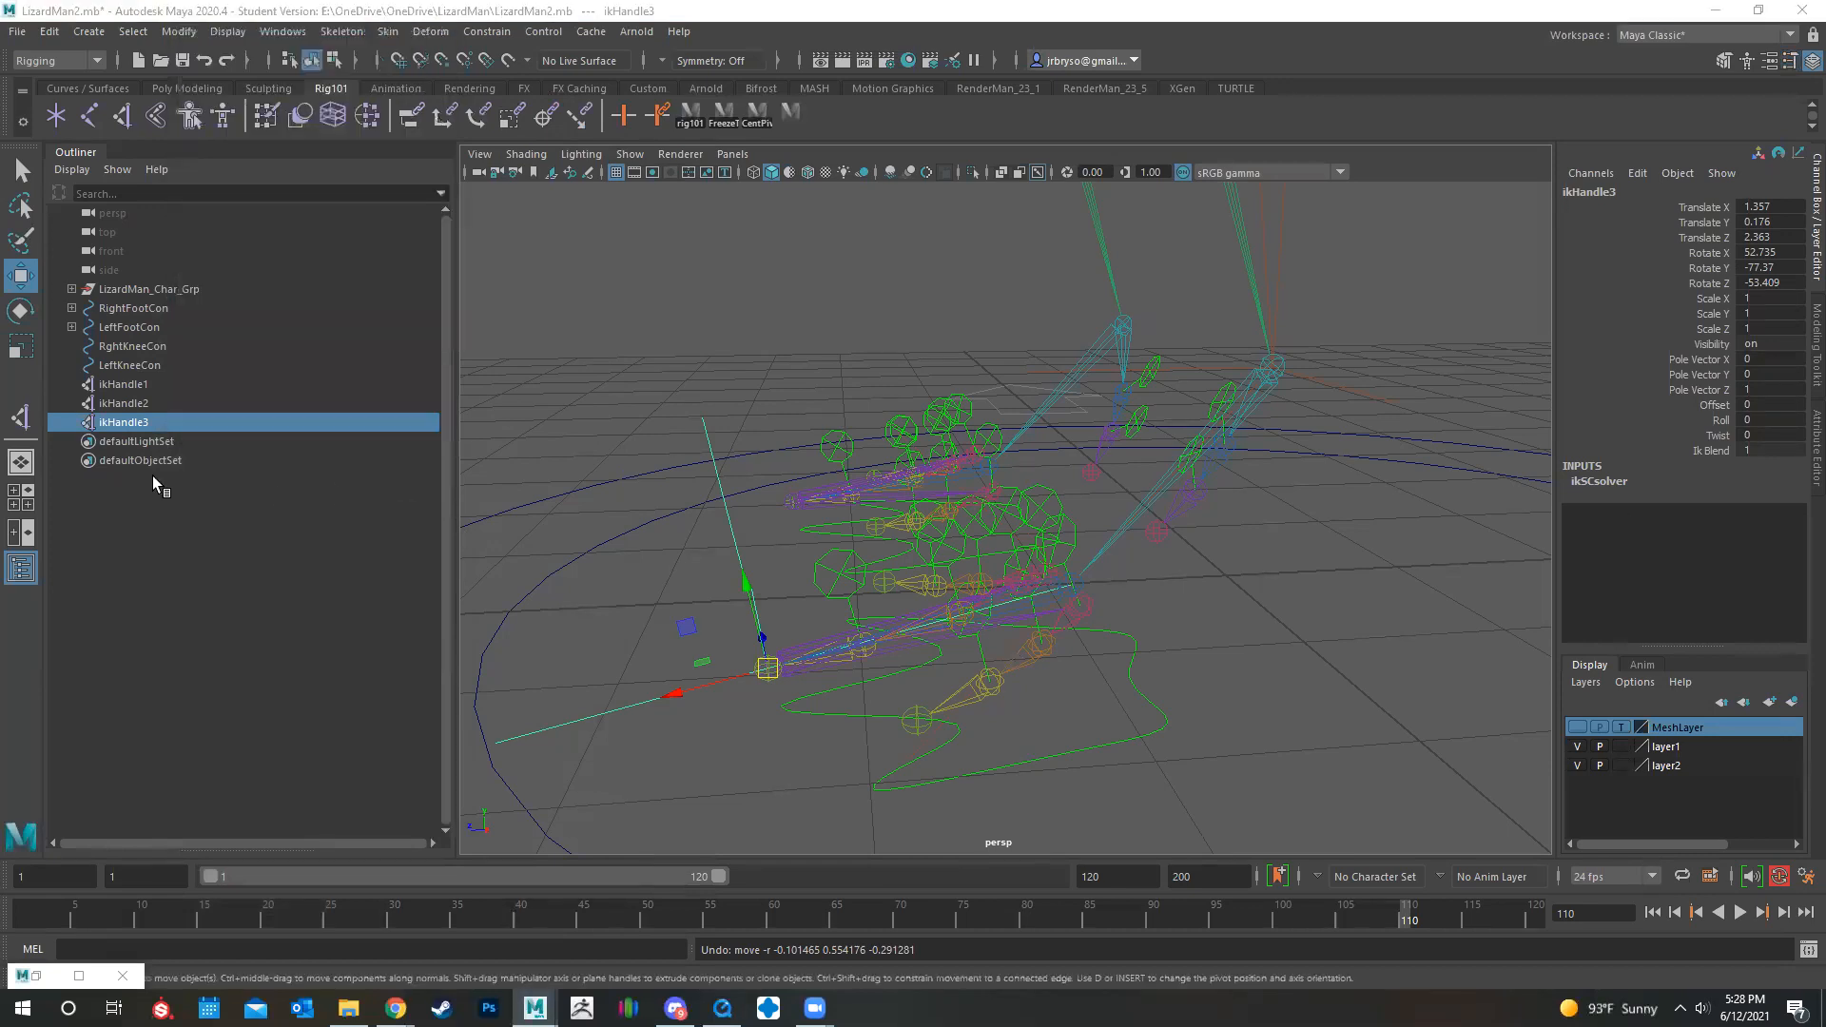
double_click(133, 424)
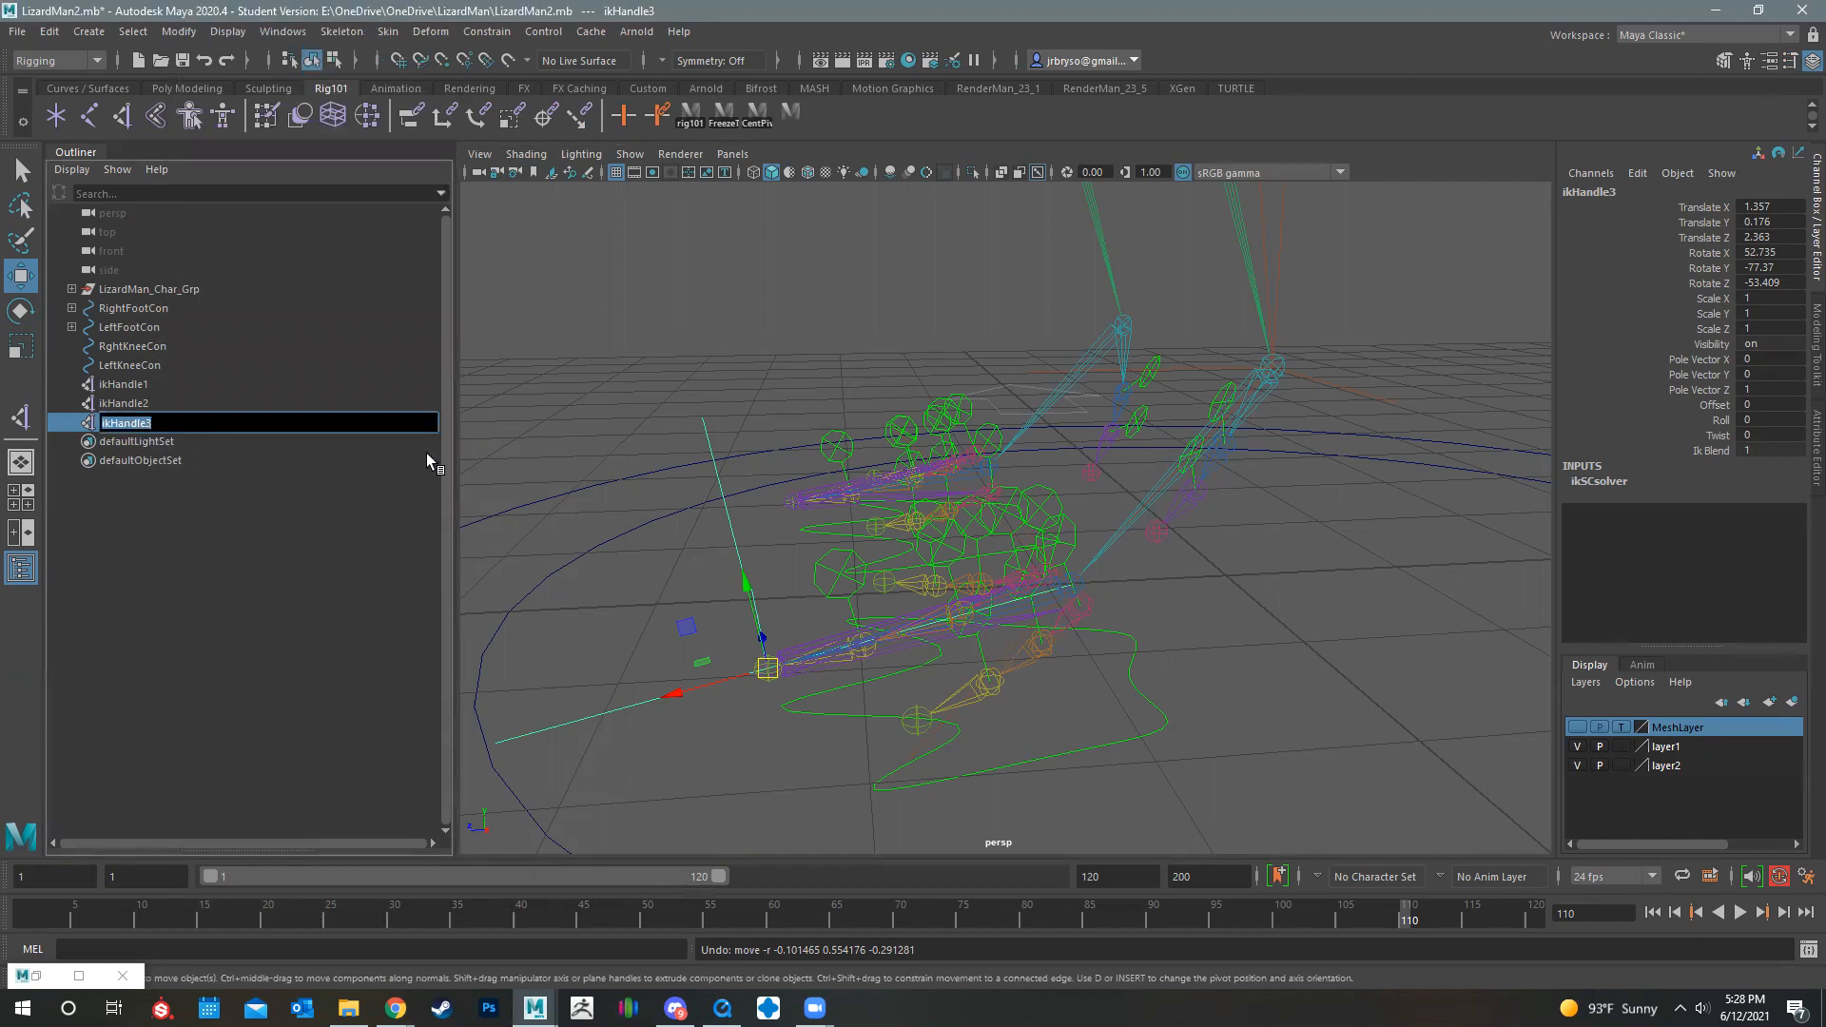
type("ToeTipIK")
key("Return")
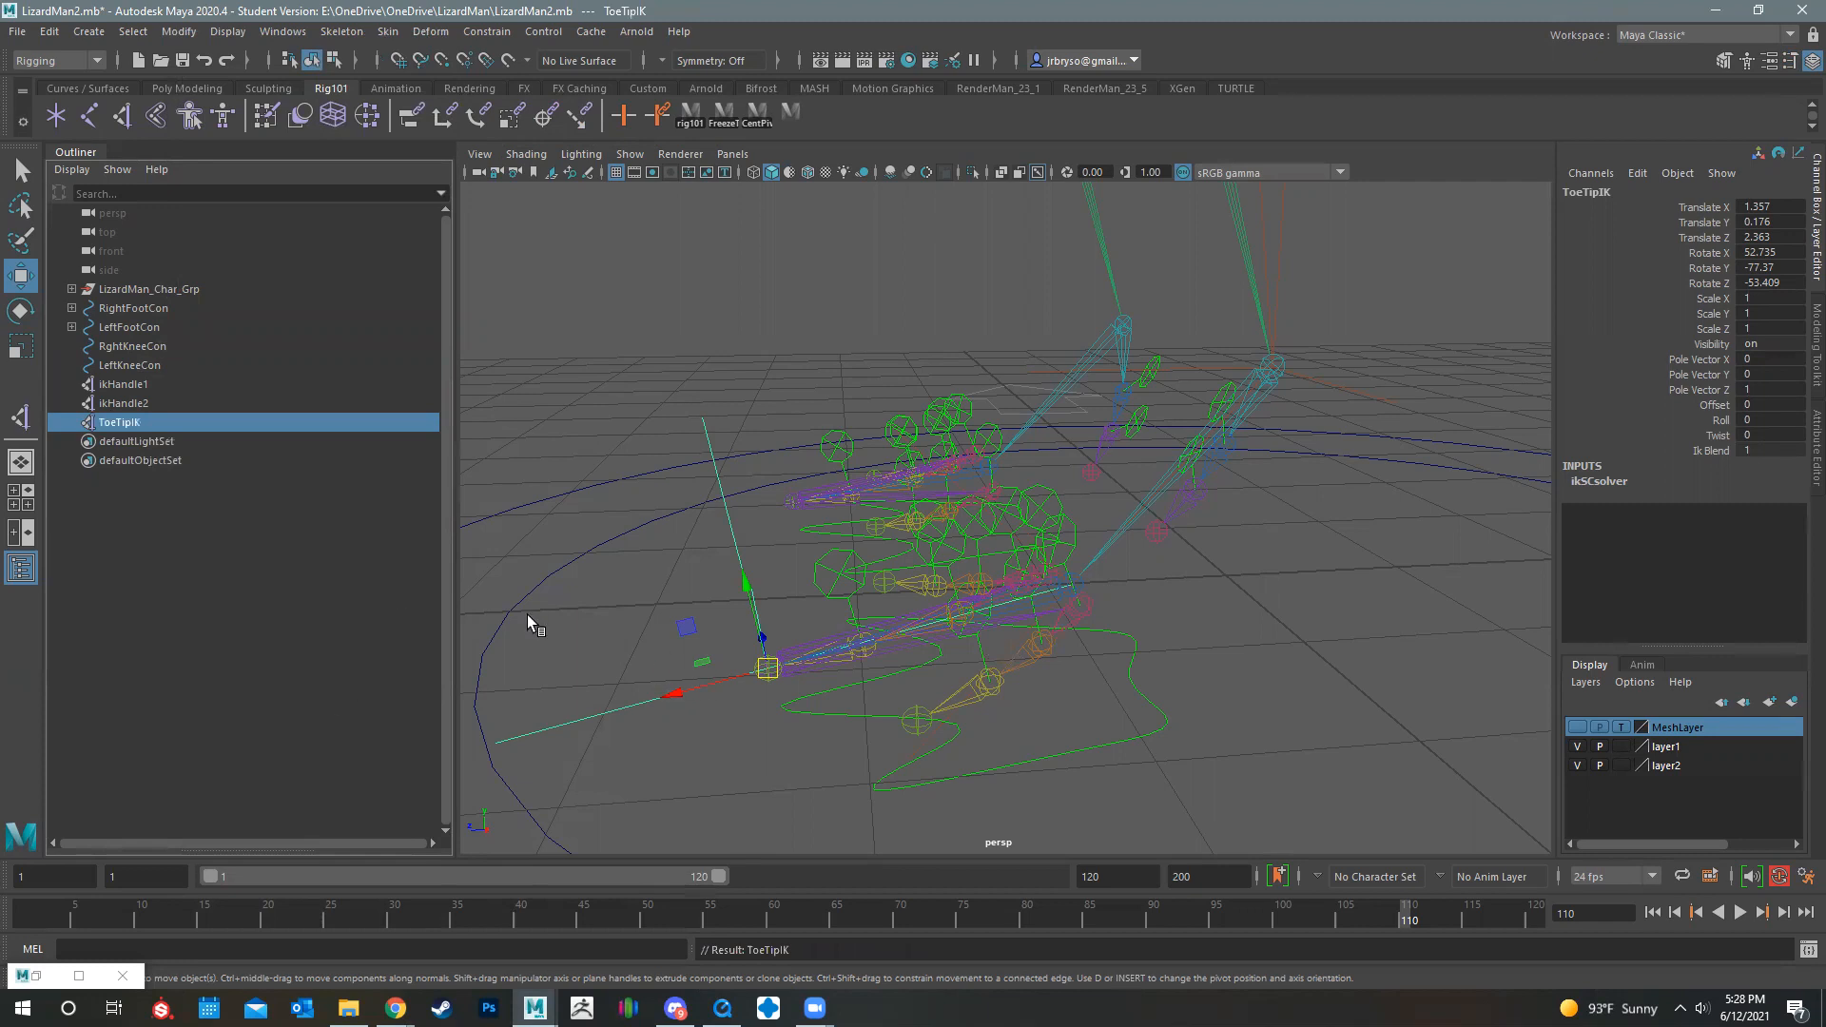
Step: Rename ikHandle2, the handle at the left ball joint, as BallIK
left_click(133, 409)
double_click(132, 408)
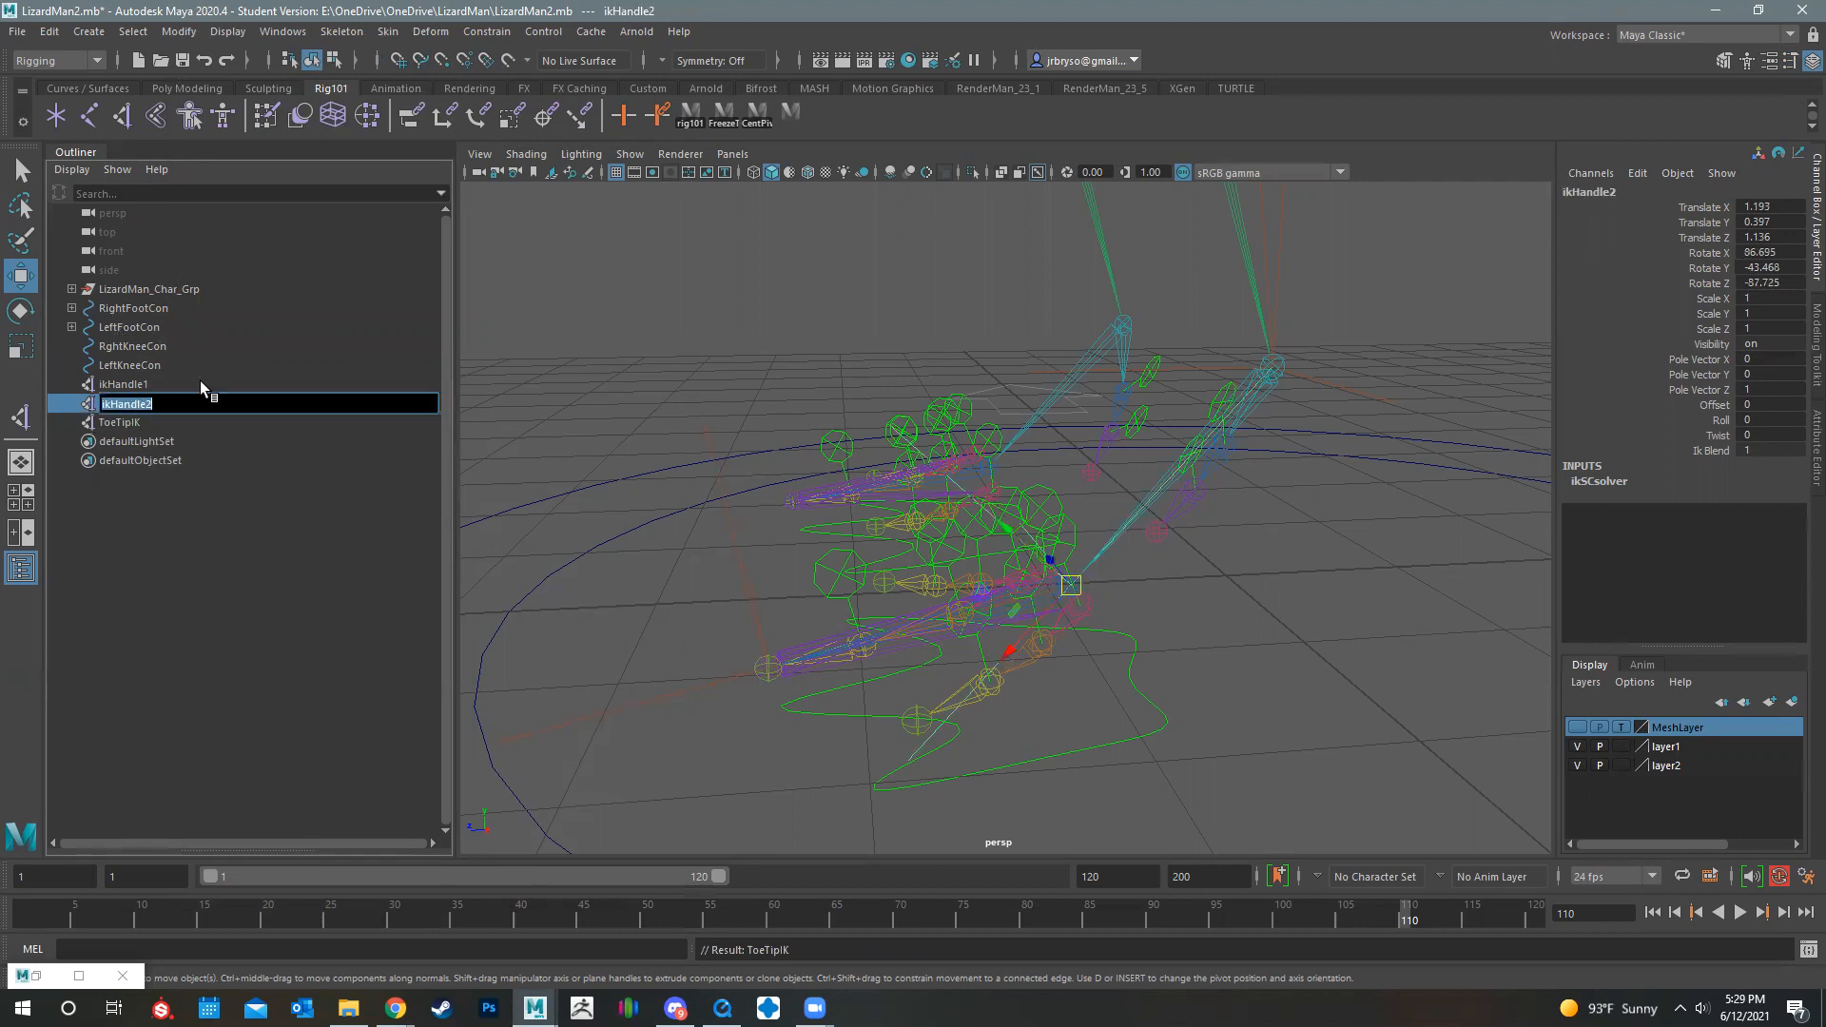
type("BallIK")
key("Return")
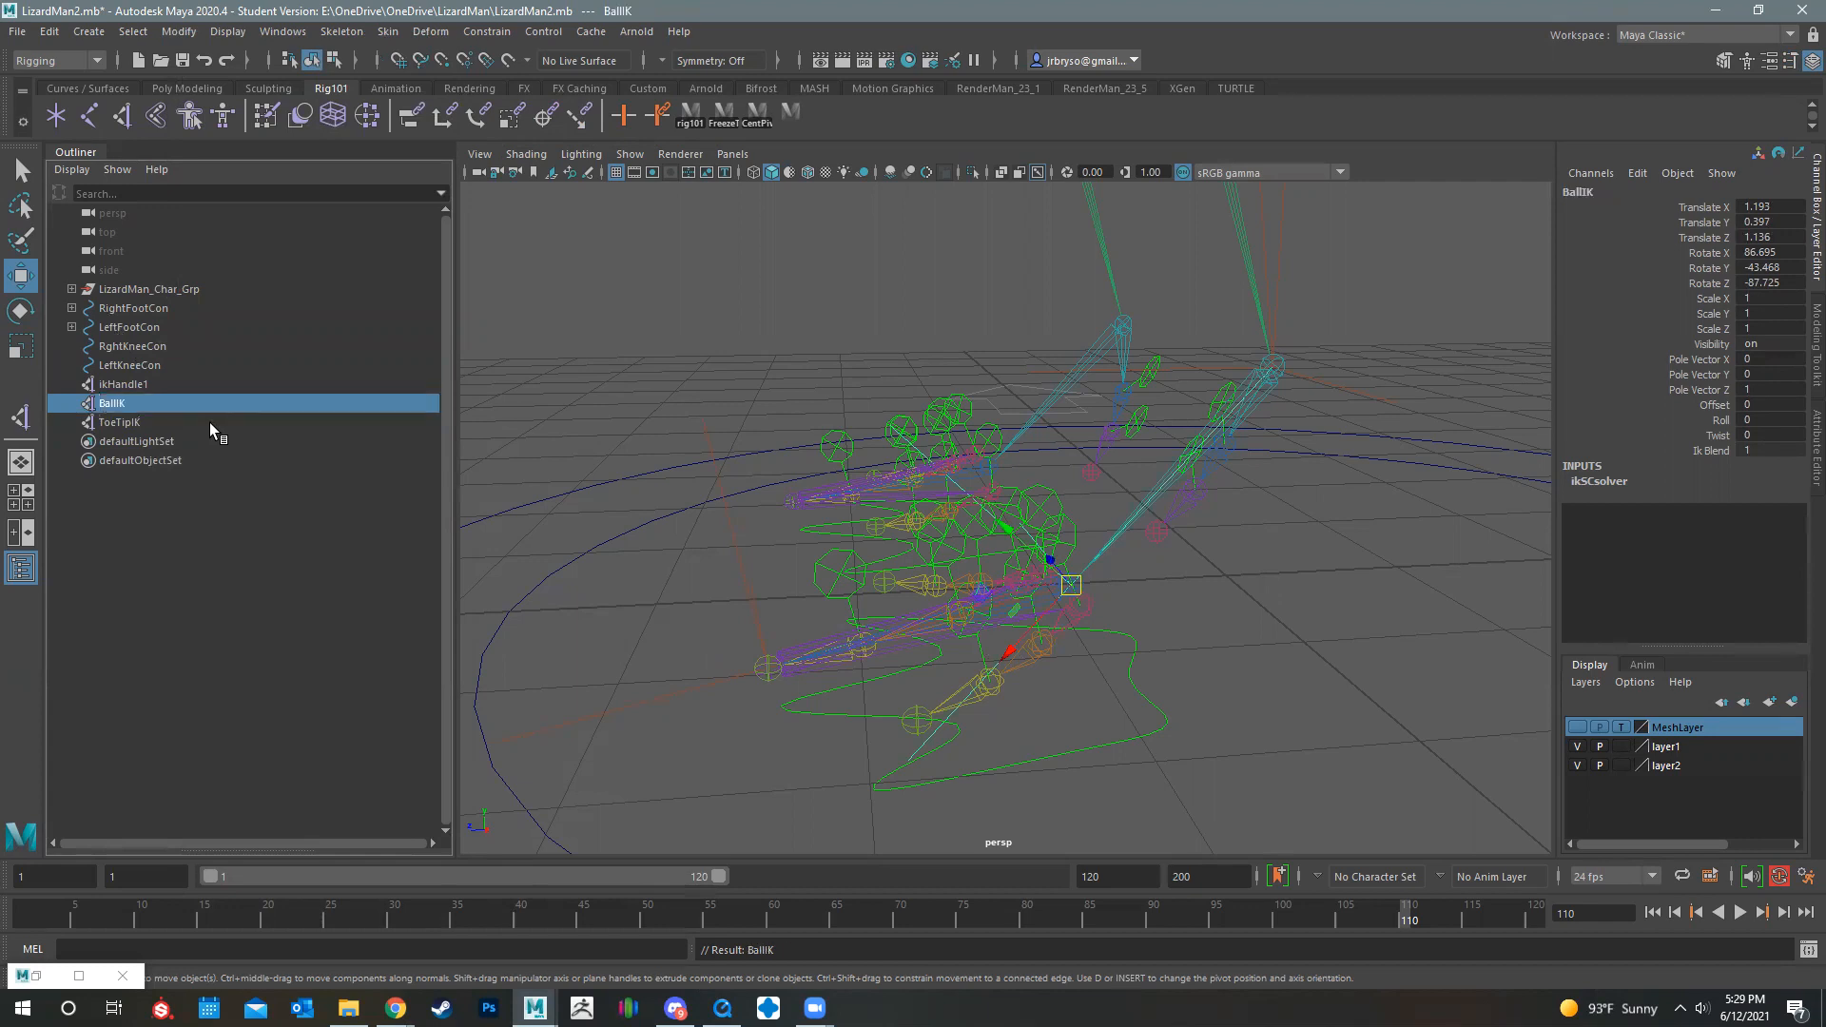
Step: Add the prefix LeftFoot to the ball and toe tip handles, naming them LeftFootBallIK and LeftFootToeTipIK
double_click(108, 407)
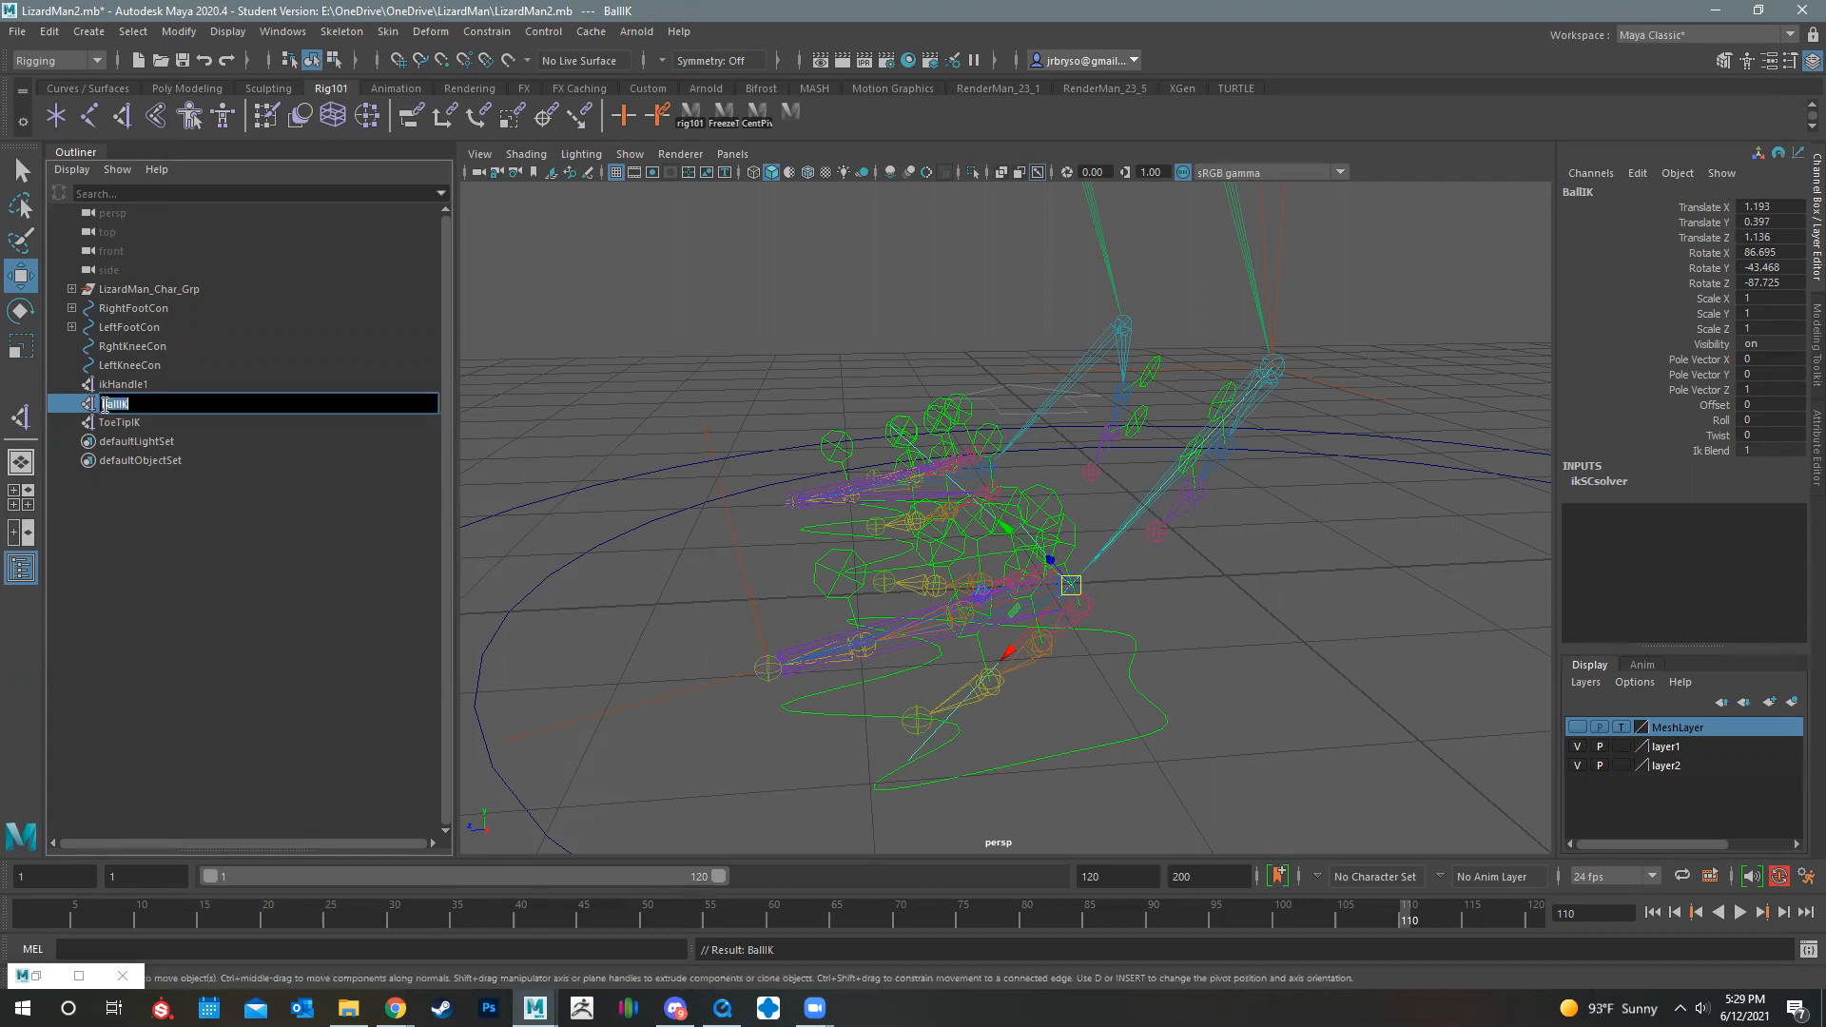
type("LeftFoot")
key("Return")
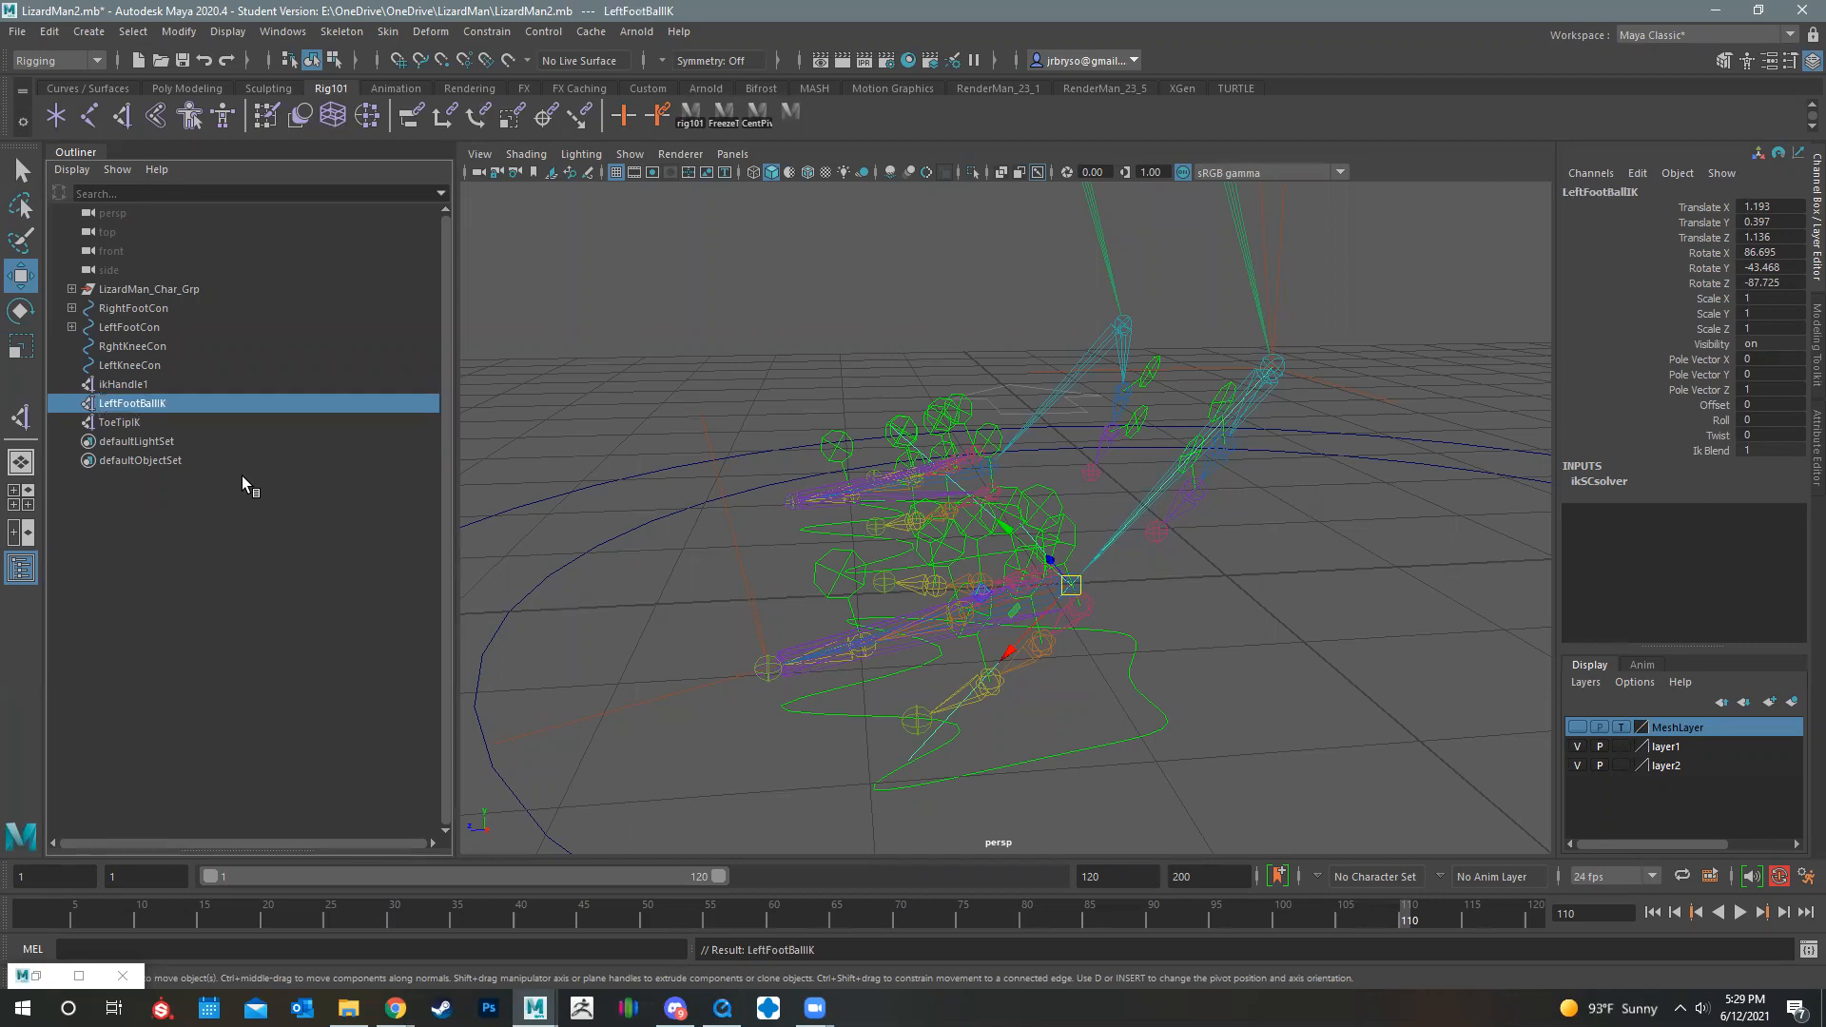
double_click(107, 424)
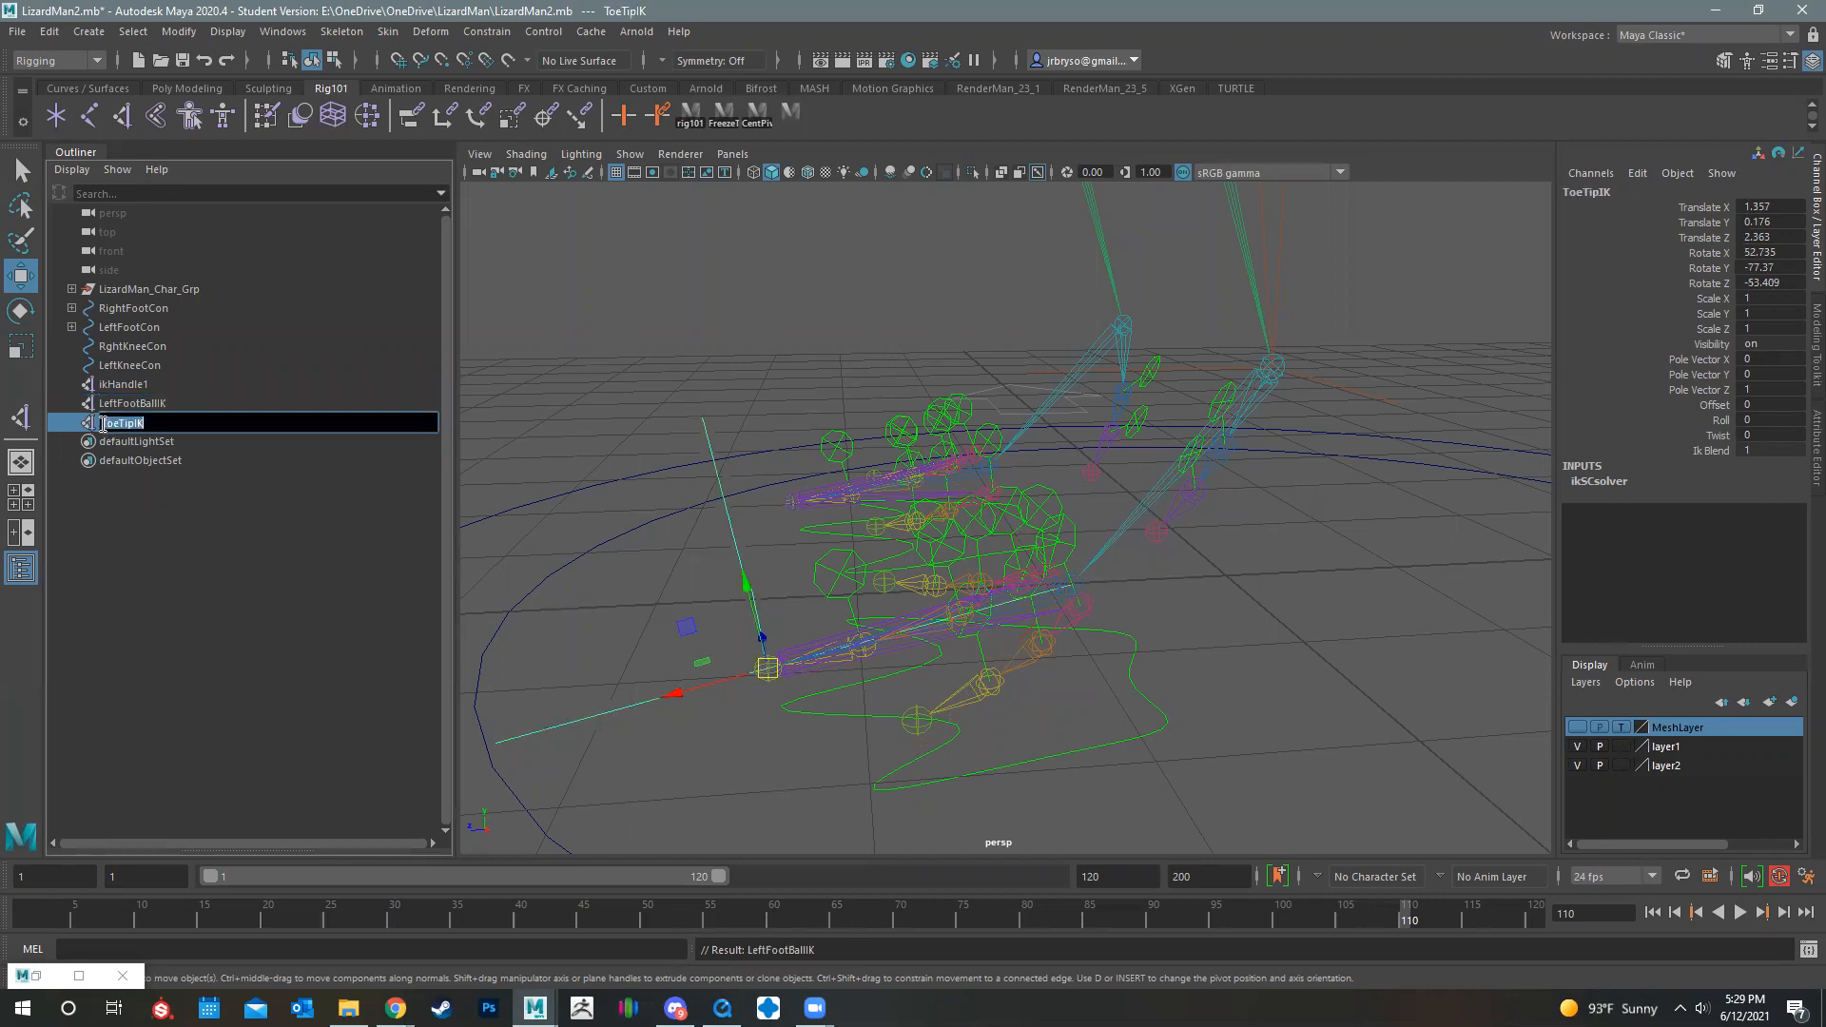
type("LeftFoot")
key("Return")
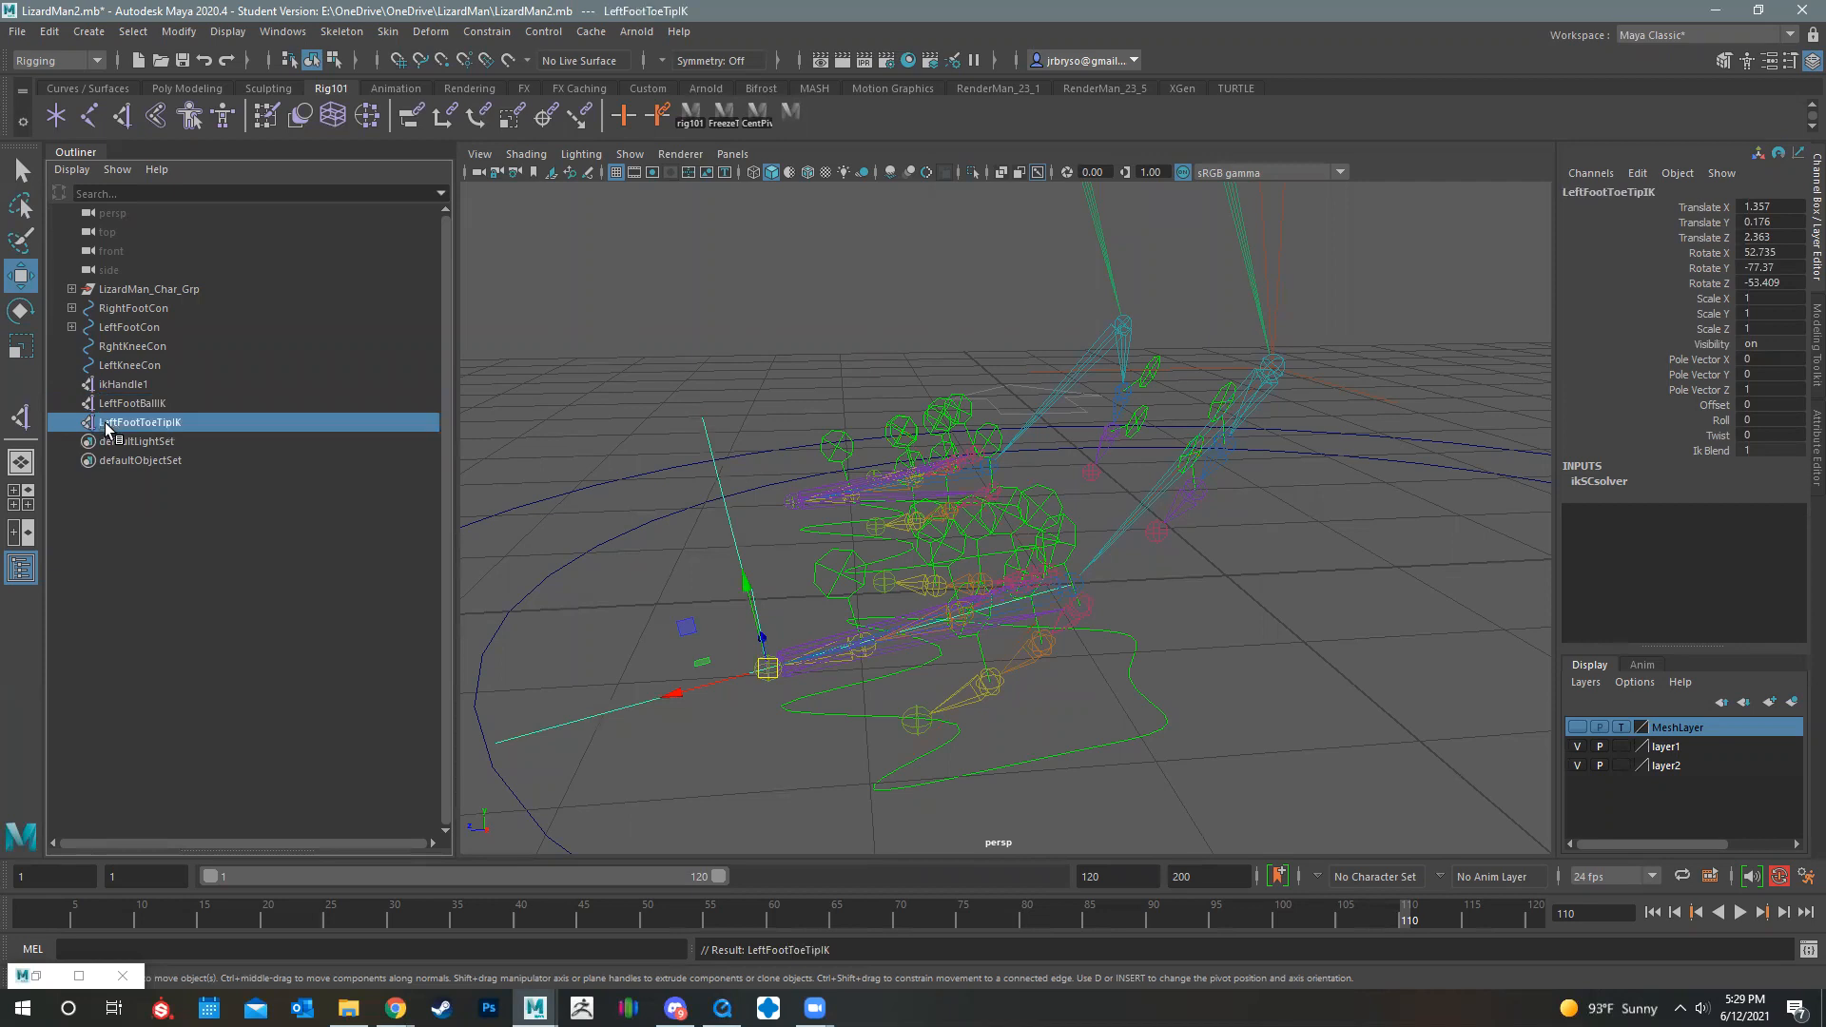
Step: Rename ikHandle1, the handle at the left ankle, as LeftFootHipToAnkleIK
double_click(133, 384)
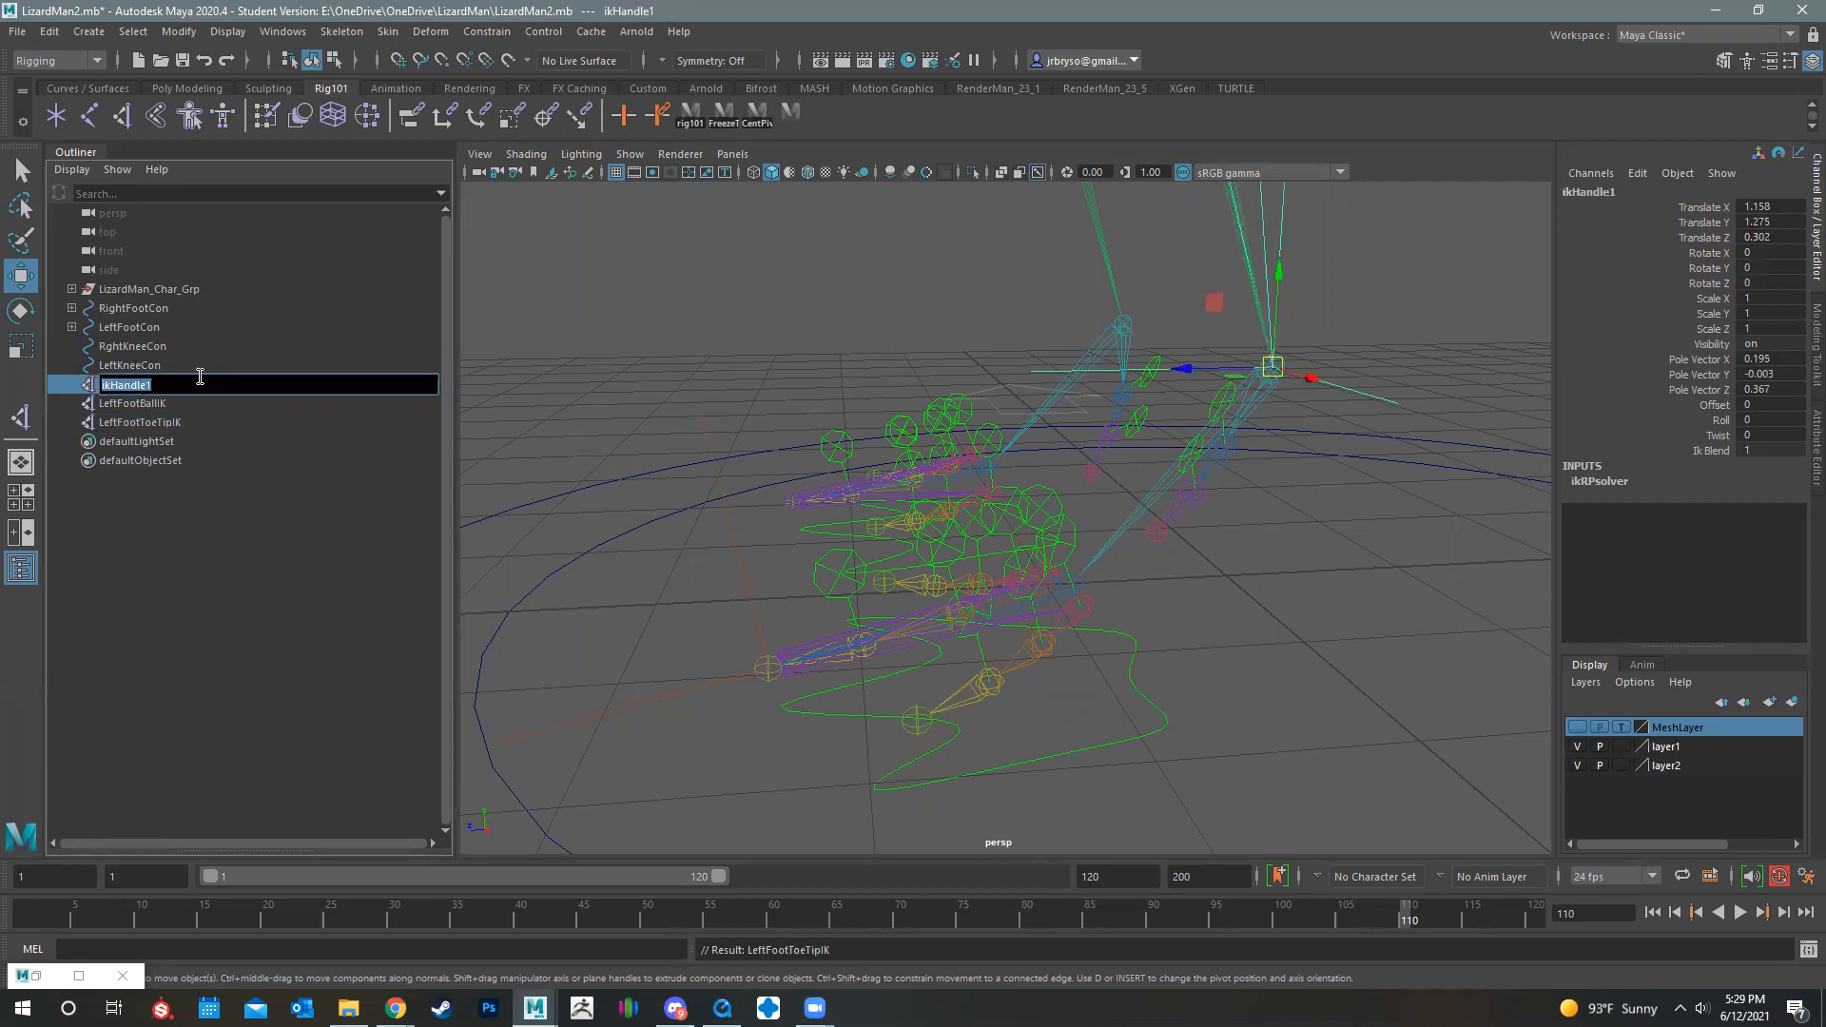
type("LeftFootHipToAnkleIK")
key("Return")
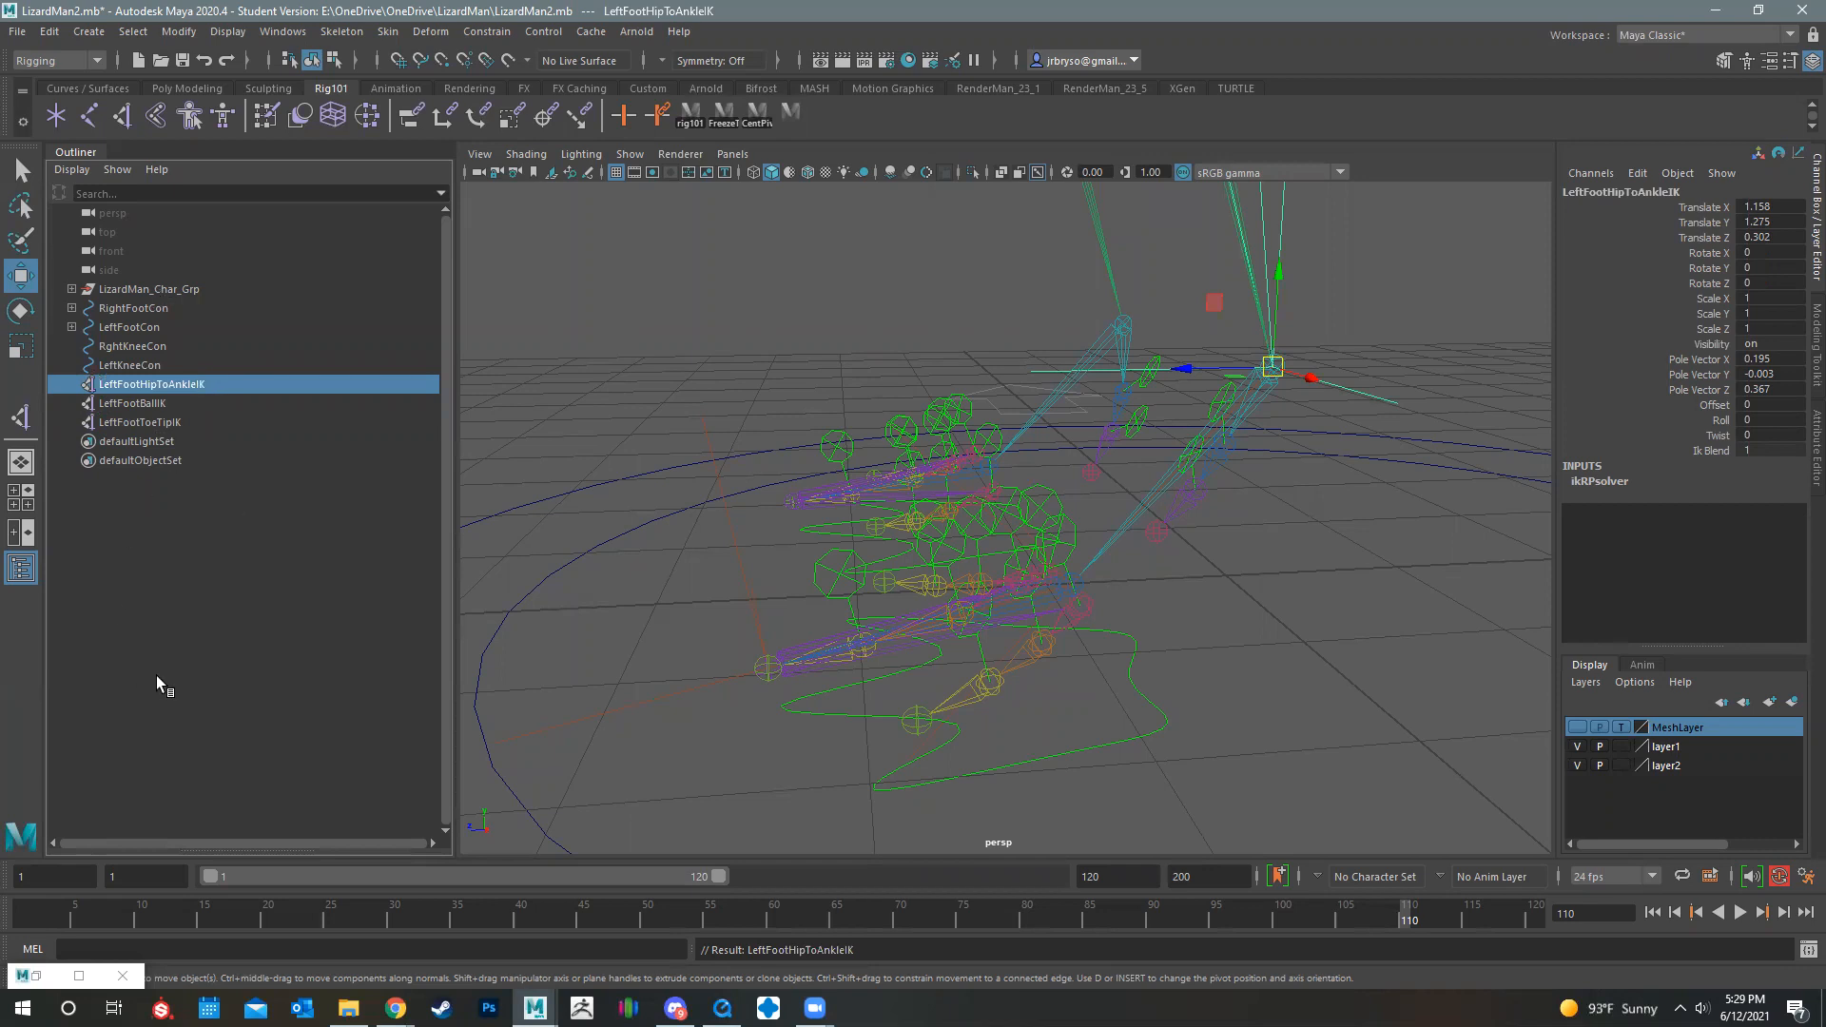
Step: Group LeftFootHipToAnkleIK on its own and name the new group HeelPeel
left_click(167, 402)
left_click(131, 385)
key("ctrl+g")
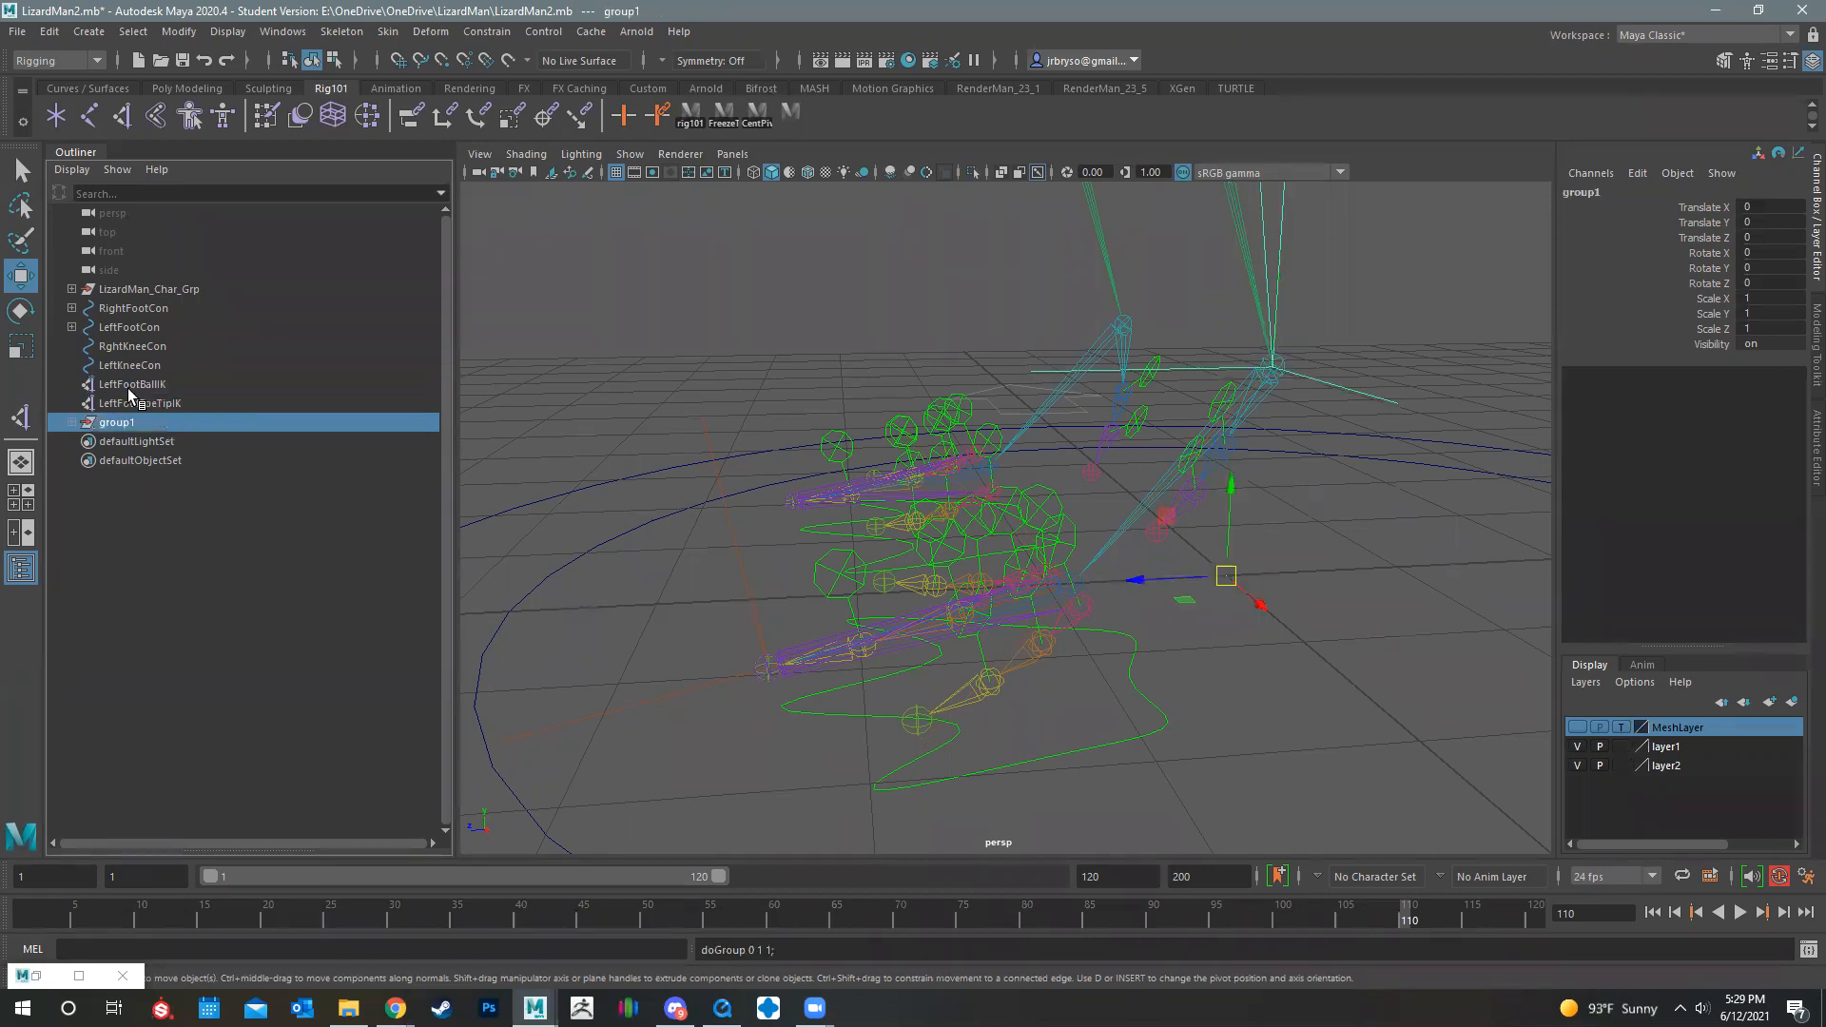
double_click(117, 423)
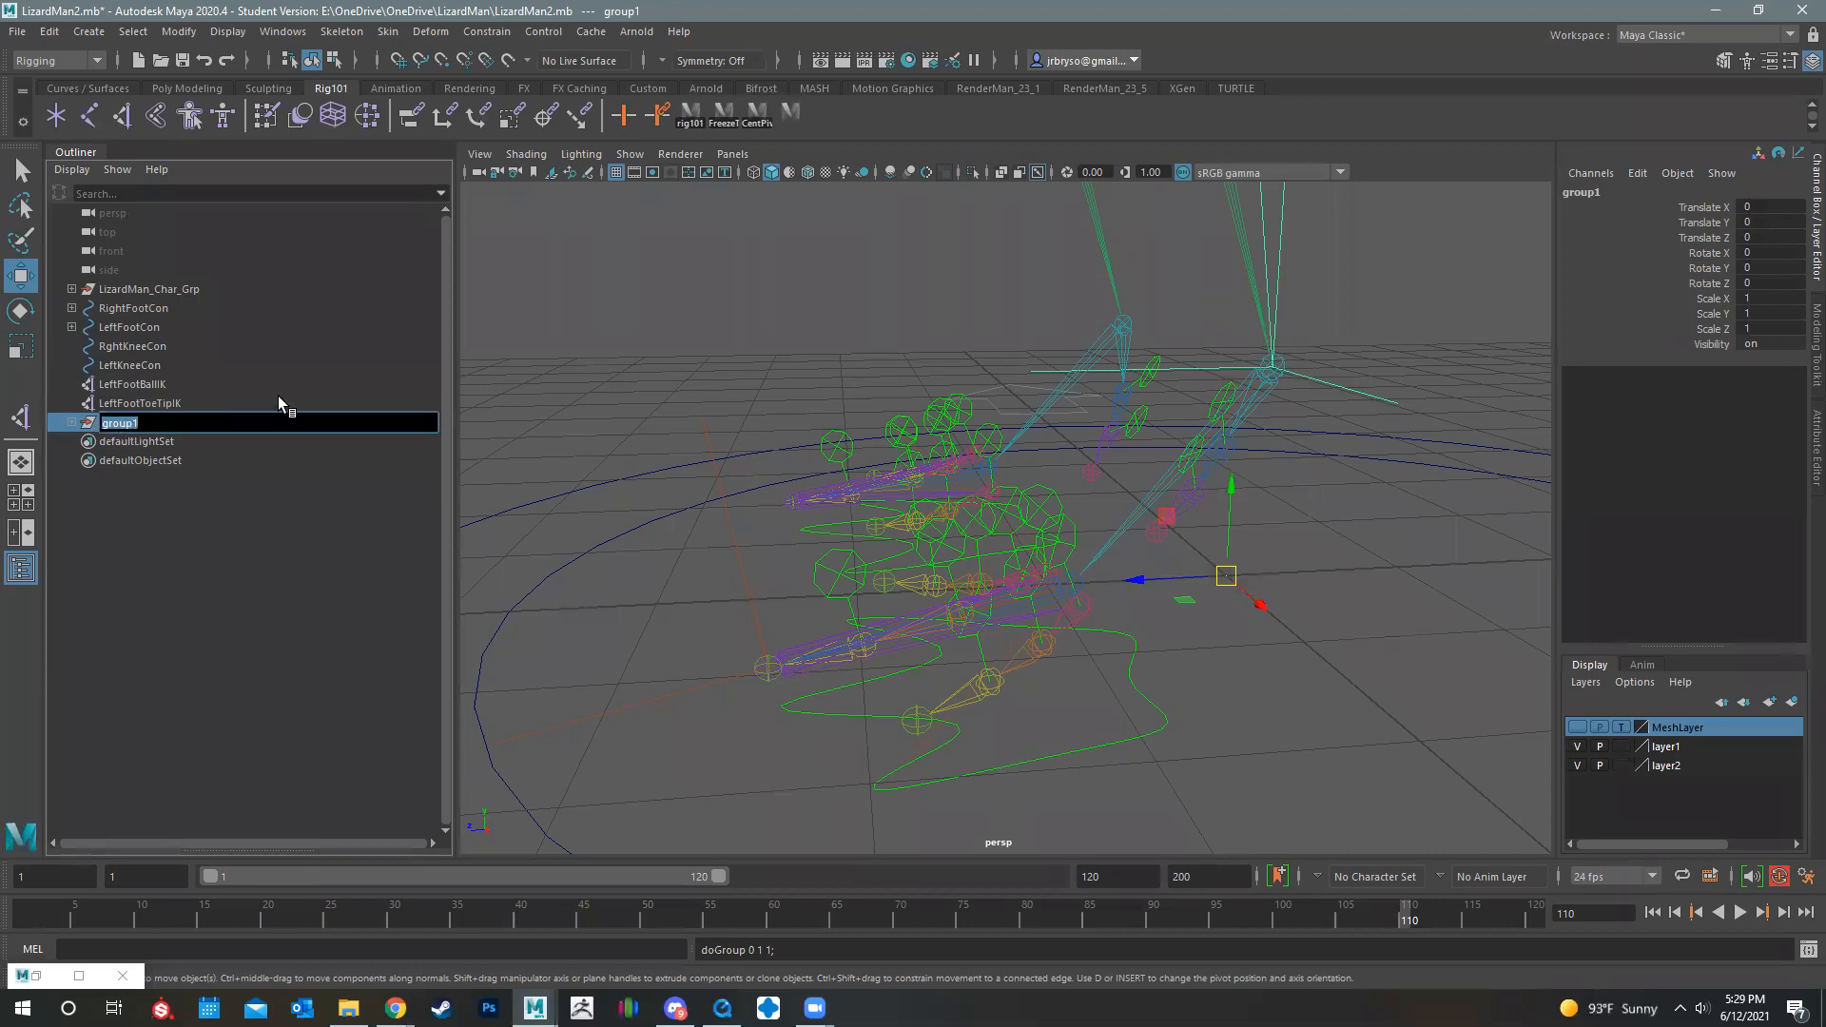
type("HeelP")
type("eek")
key("Return")
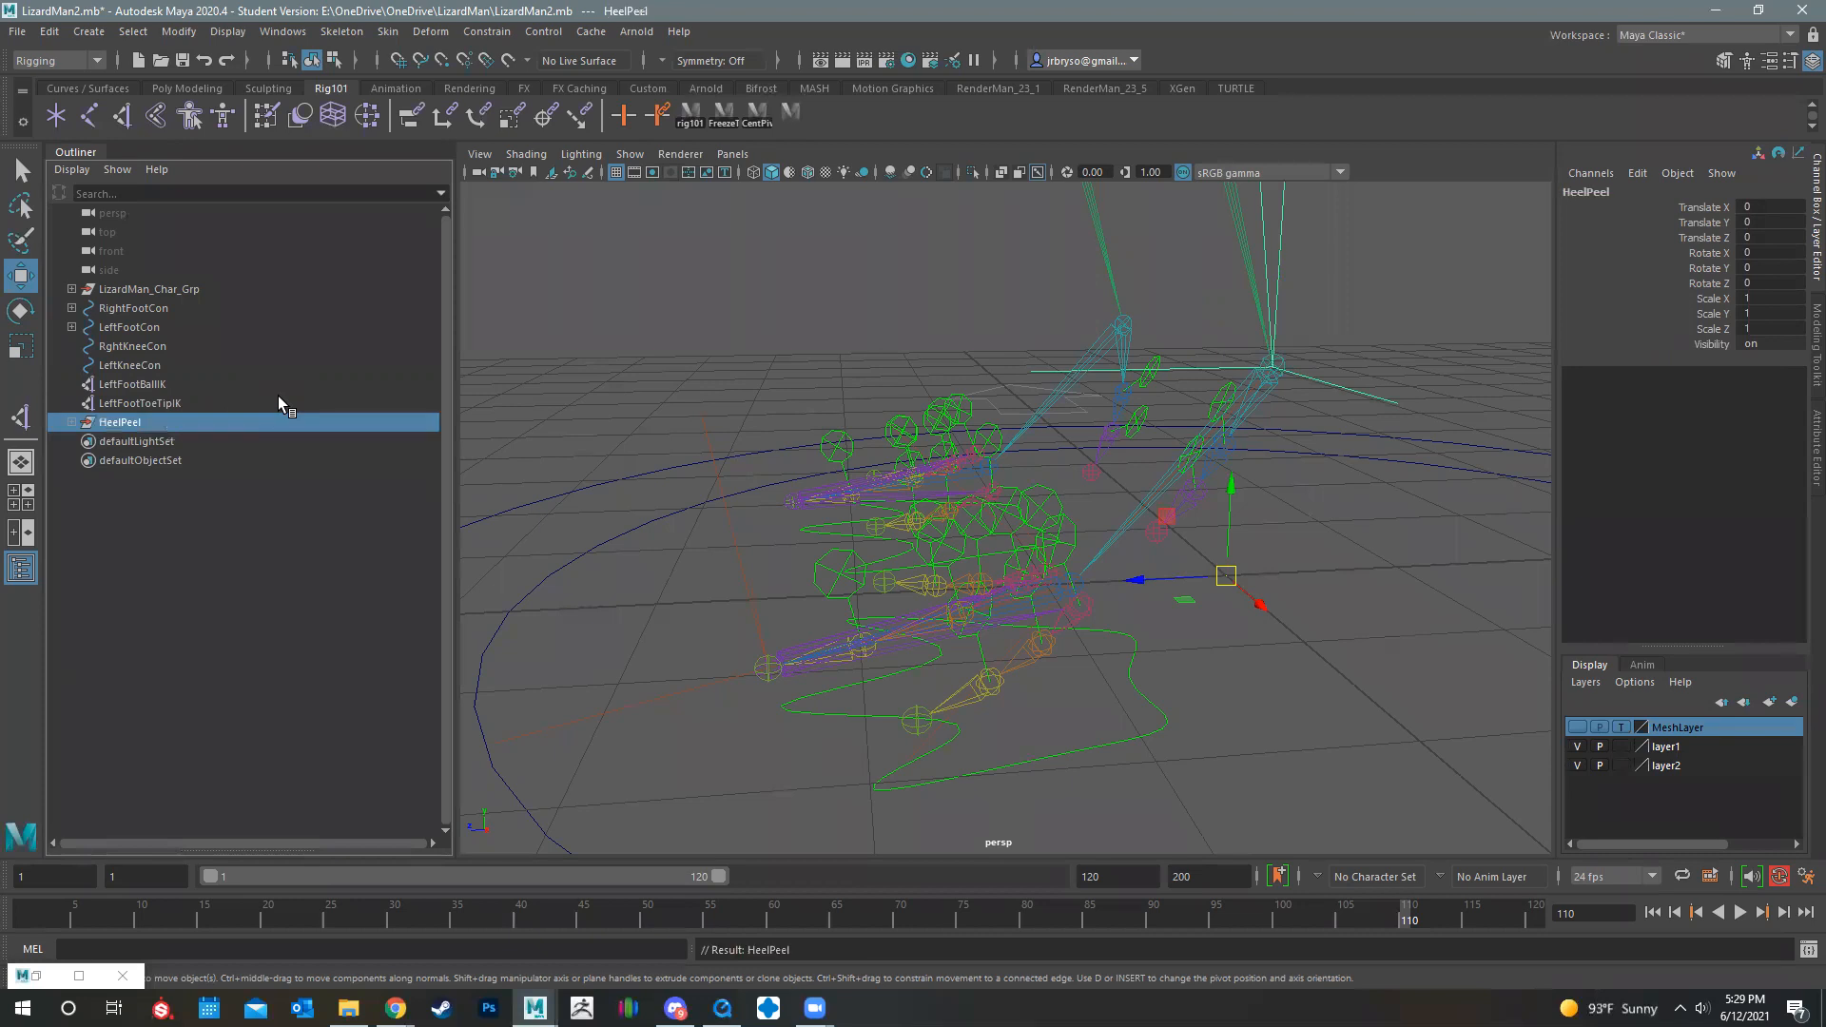
Step: Group LeftFootToeTipIK on its own and name the new group ToeTapGrp
left_click(123, 404)
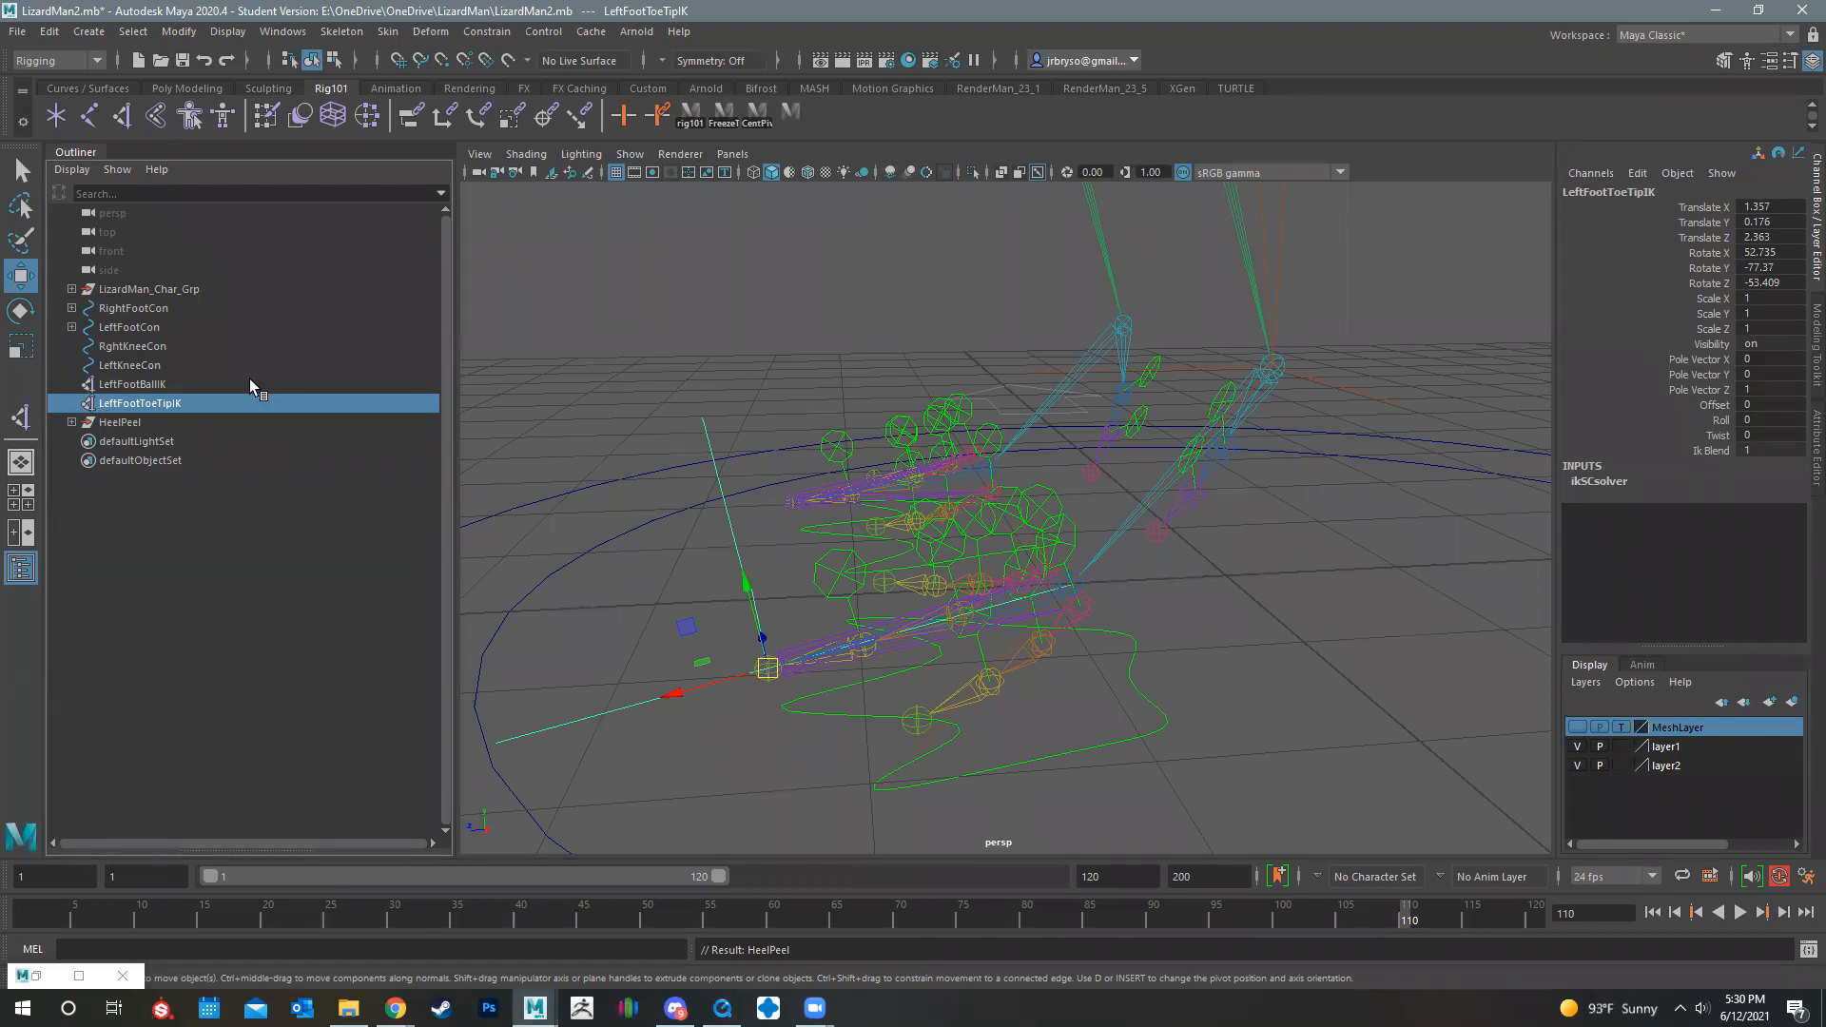
key("ctrl+g")
double_click(112, 424)
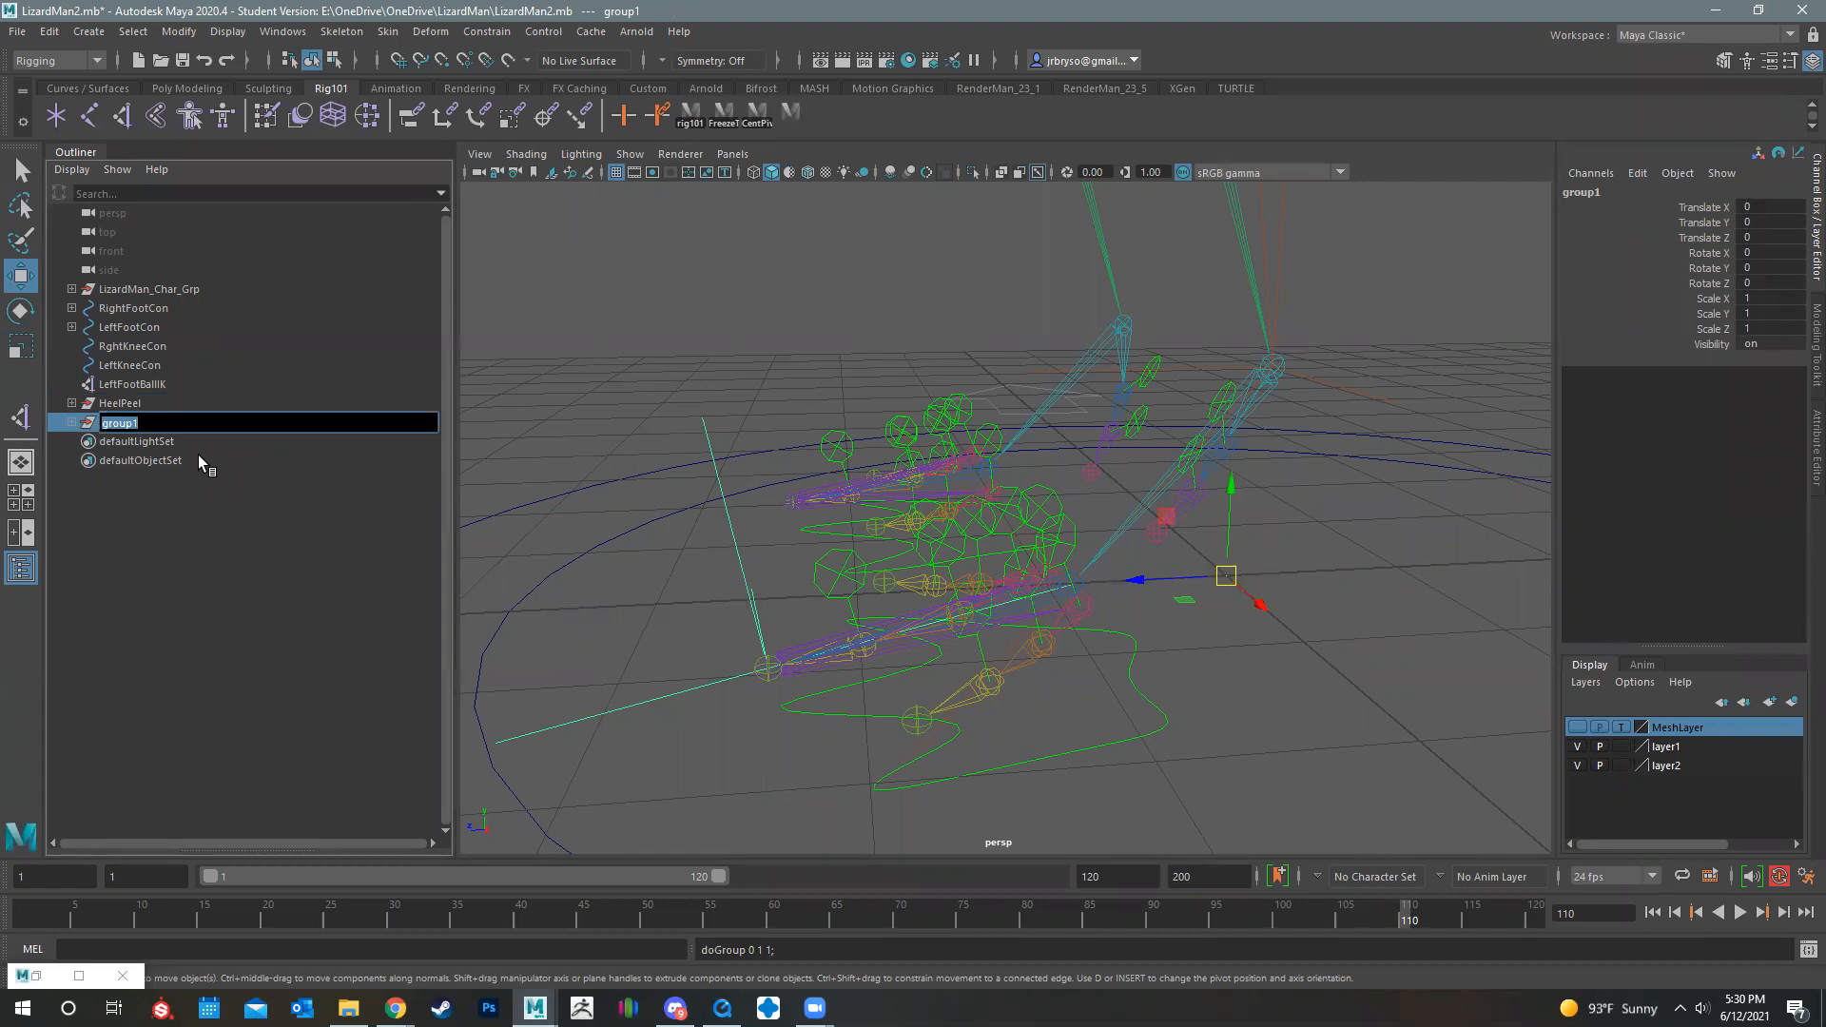
type("ToeTapGrp")
key("Return")
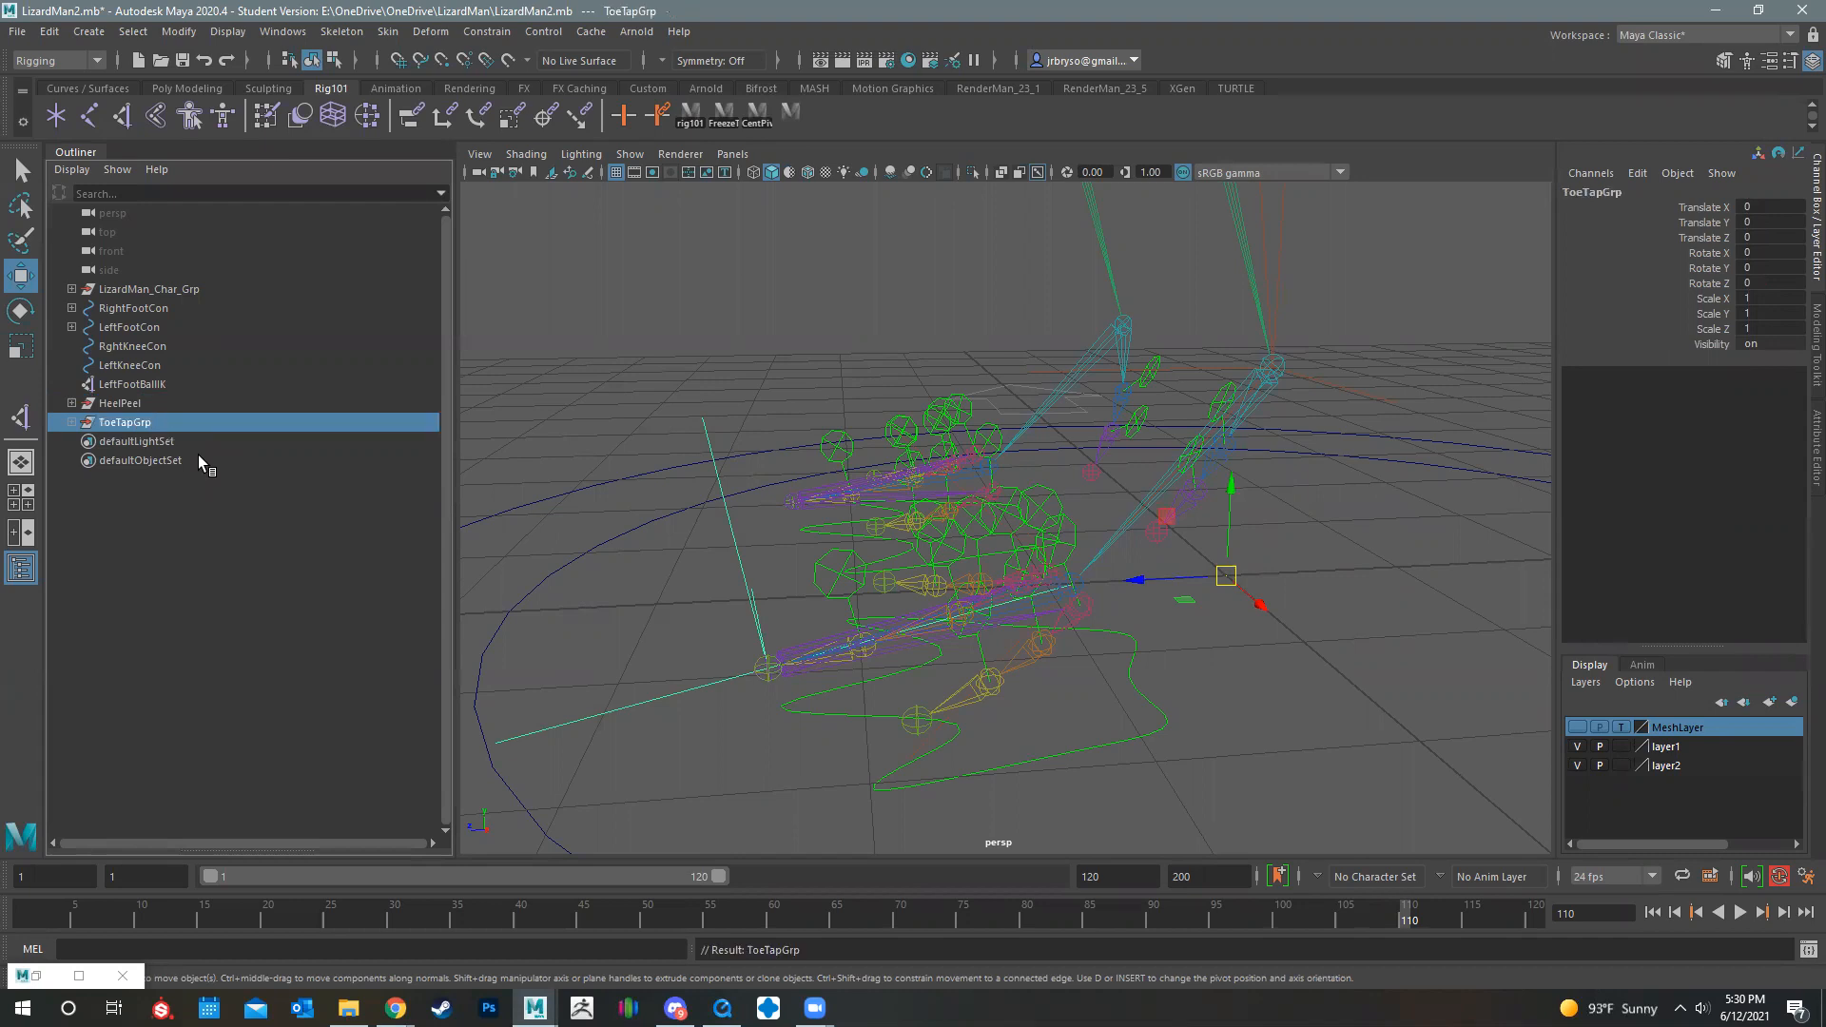
Step: Rename the HeelPeel group as LeftHeelPeelGrp by adding the Grp suffix and the Left prefix
double_click(124, 404)
left_click(160, 403)
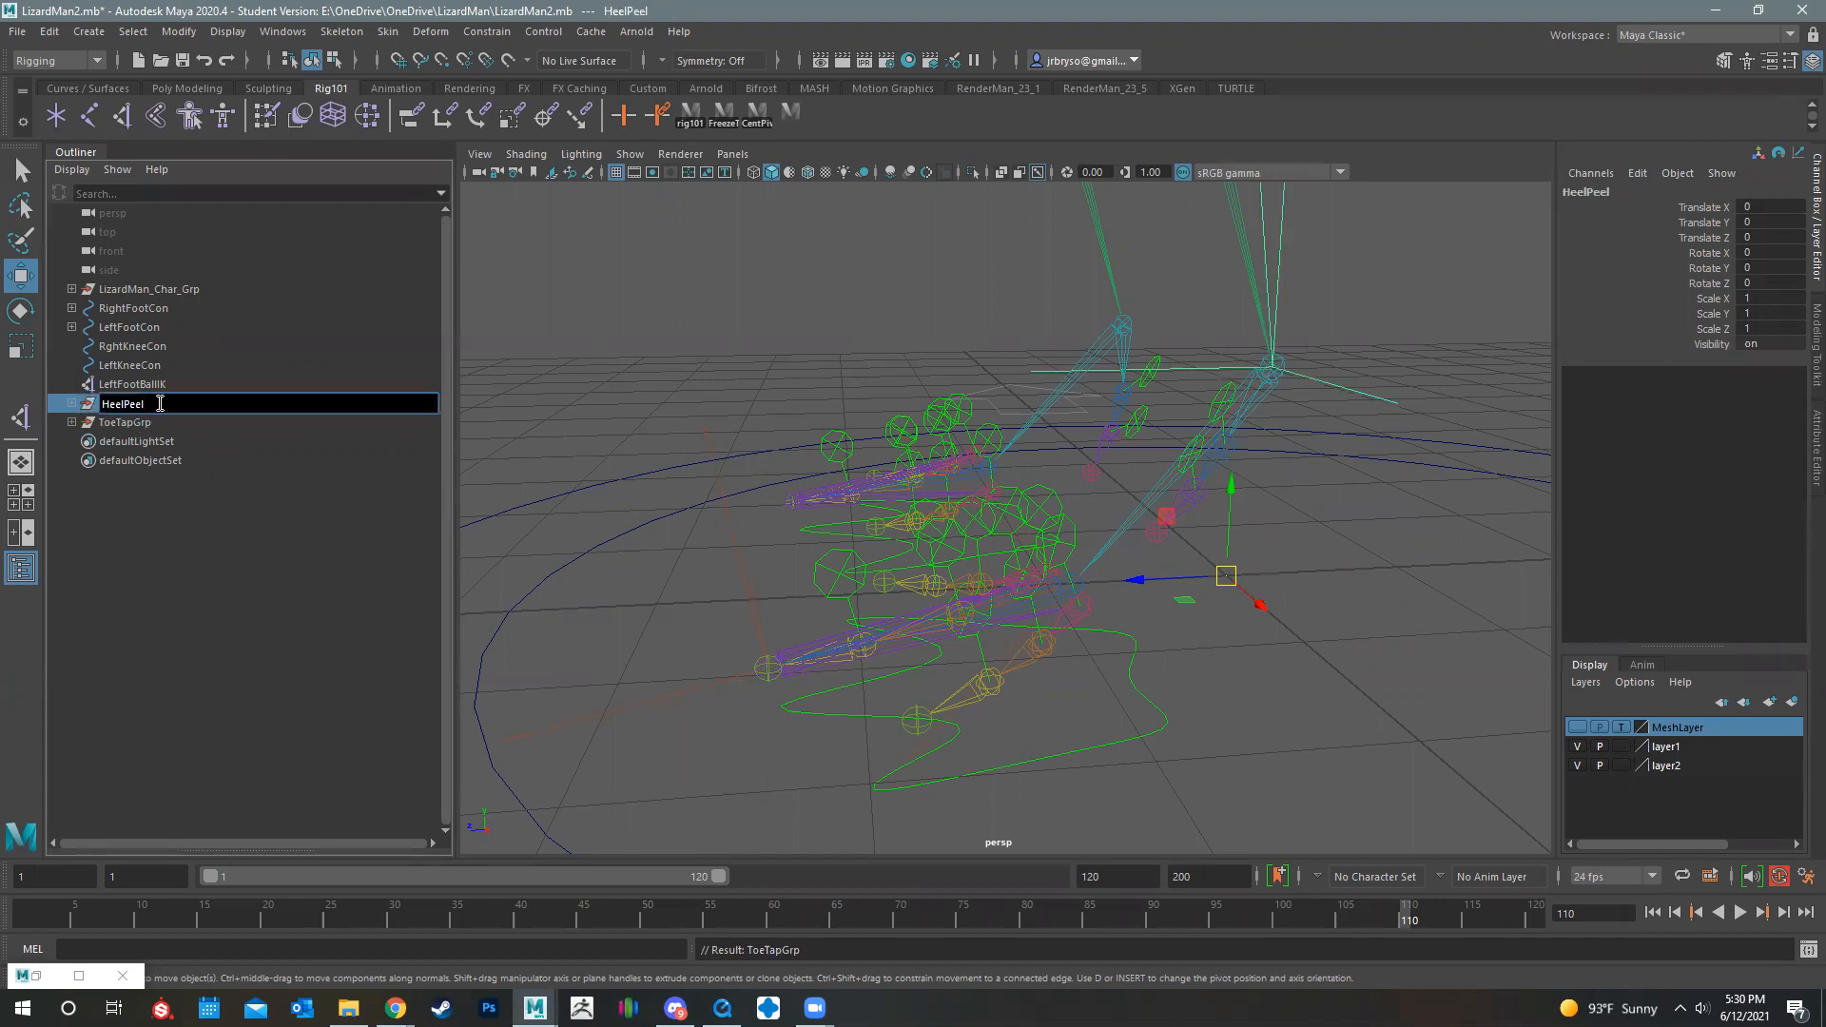
type("Grp")
key("Return")
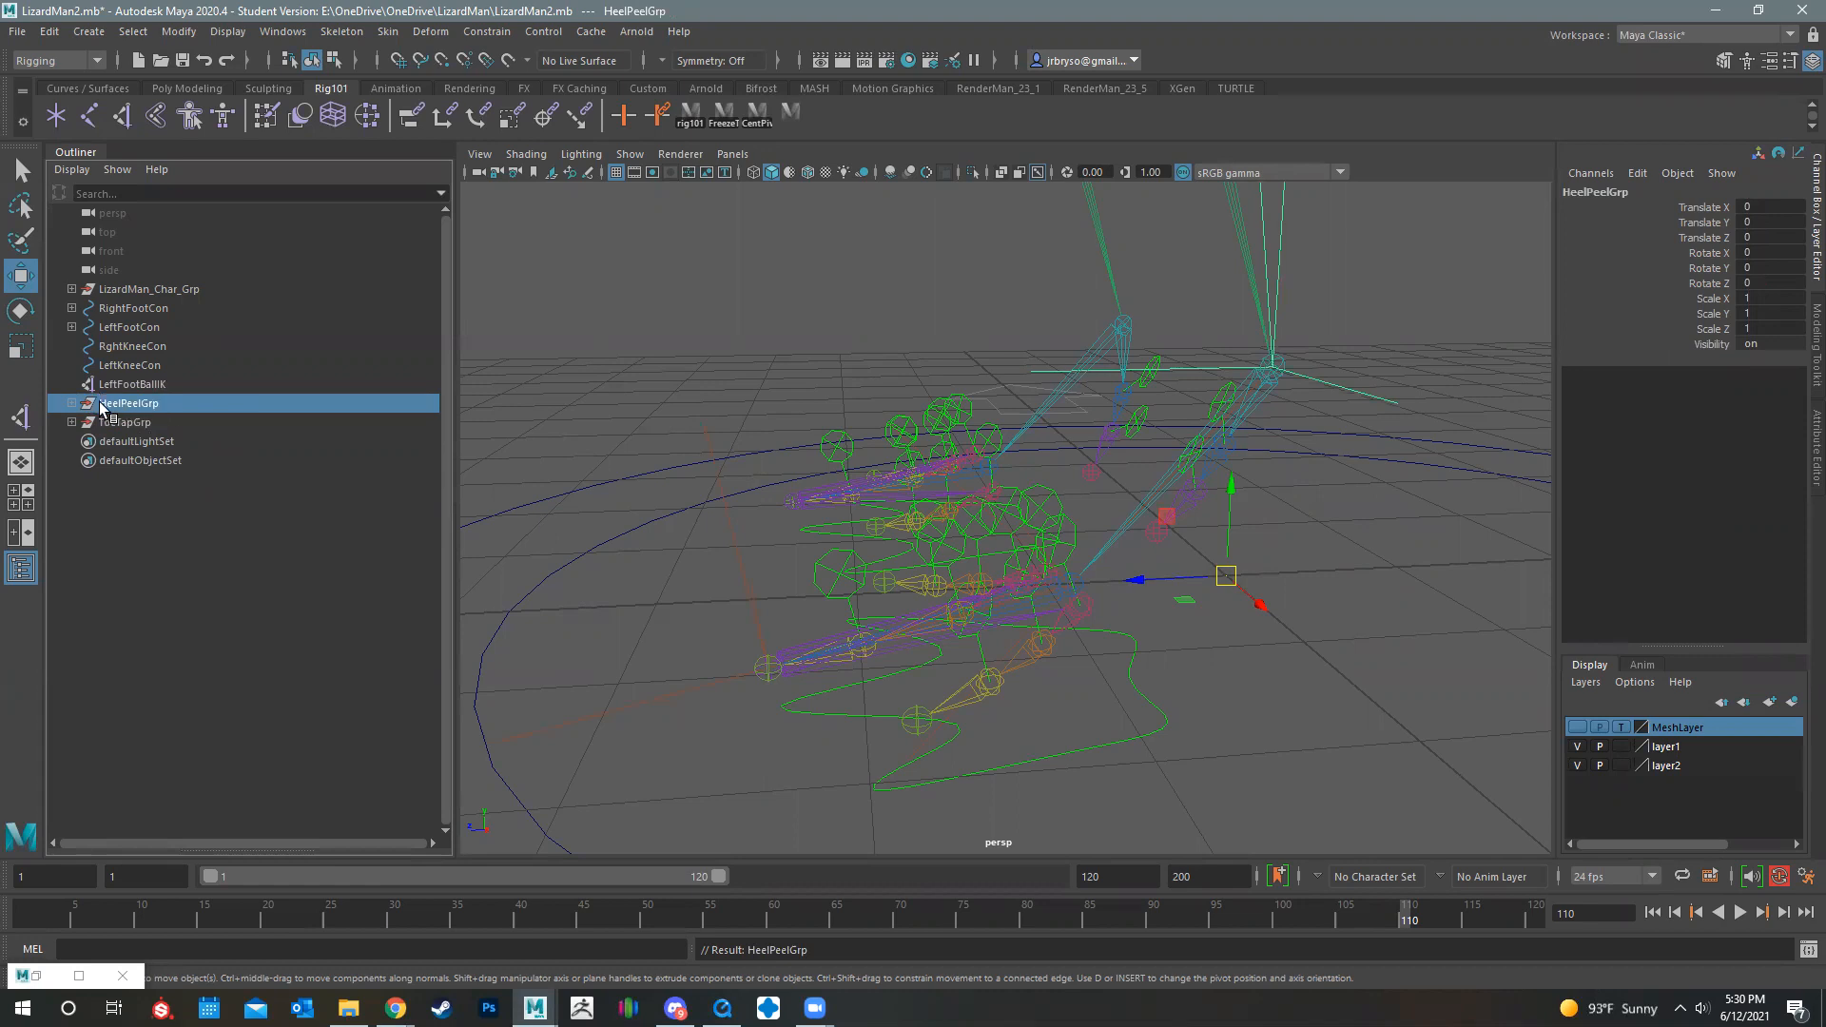
double_click(158, 402)
type("Left")
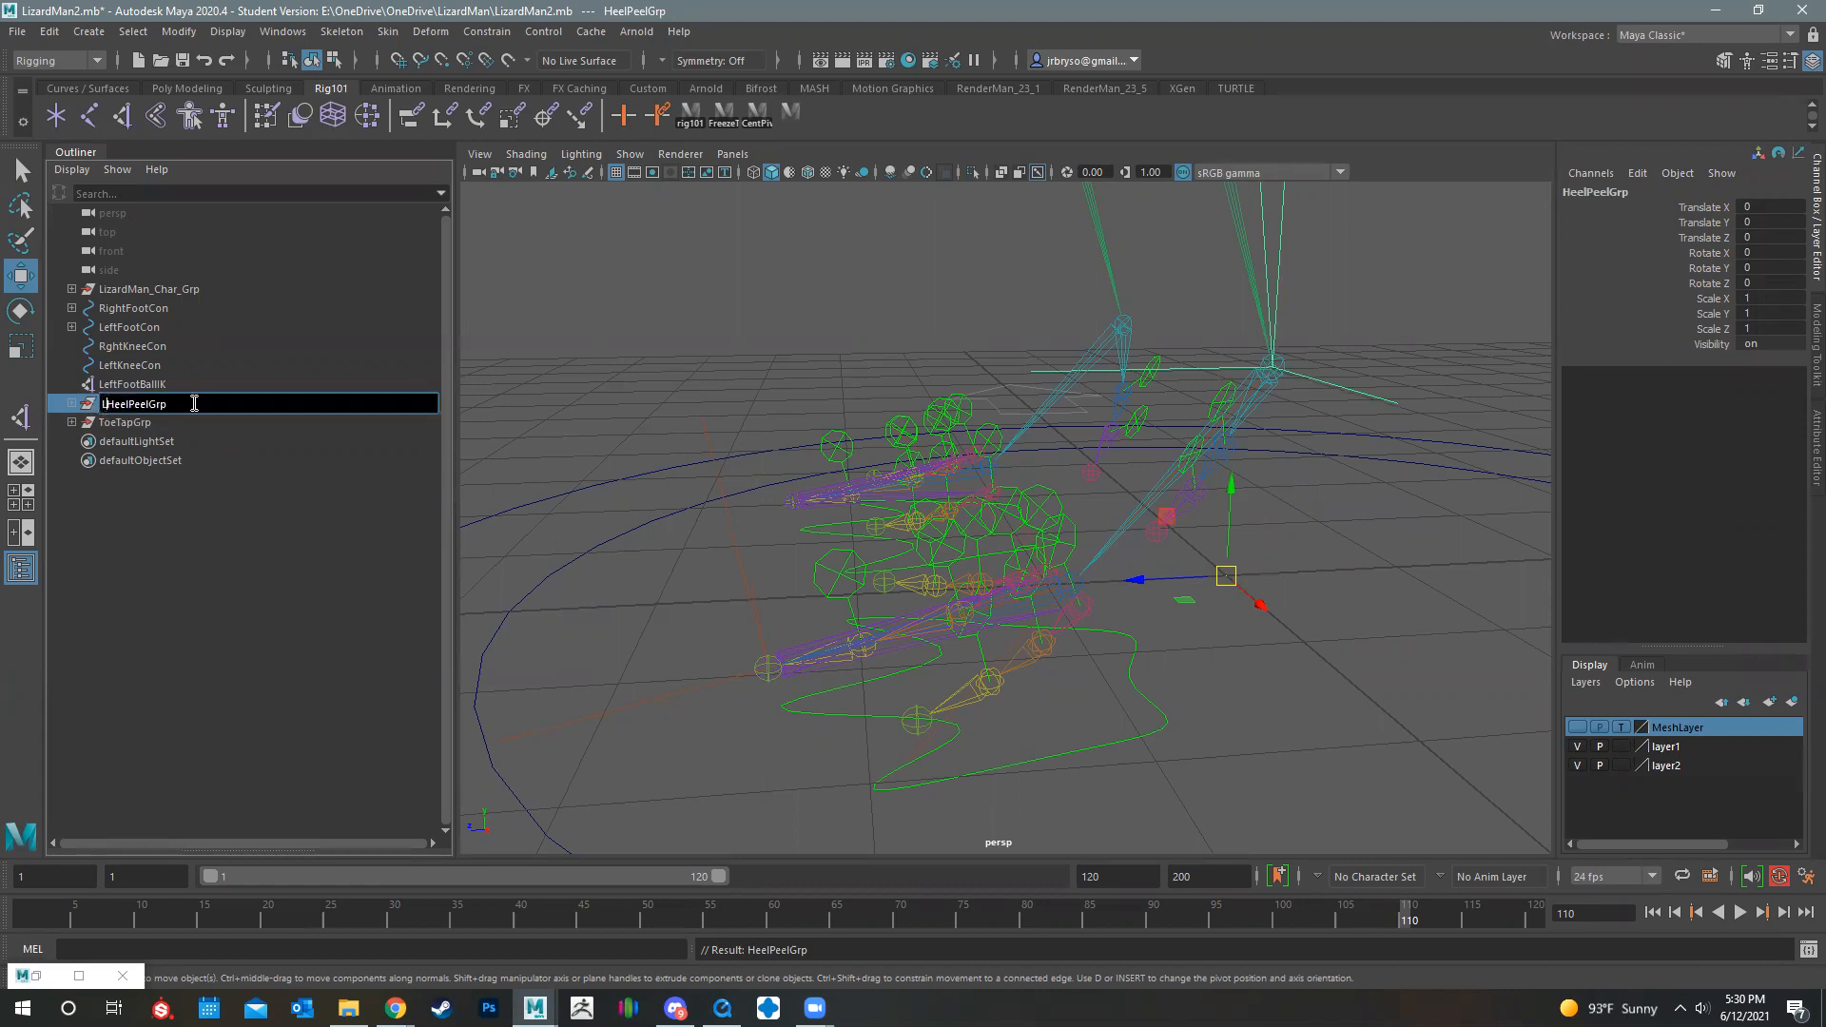
key("Return")
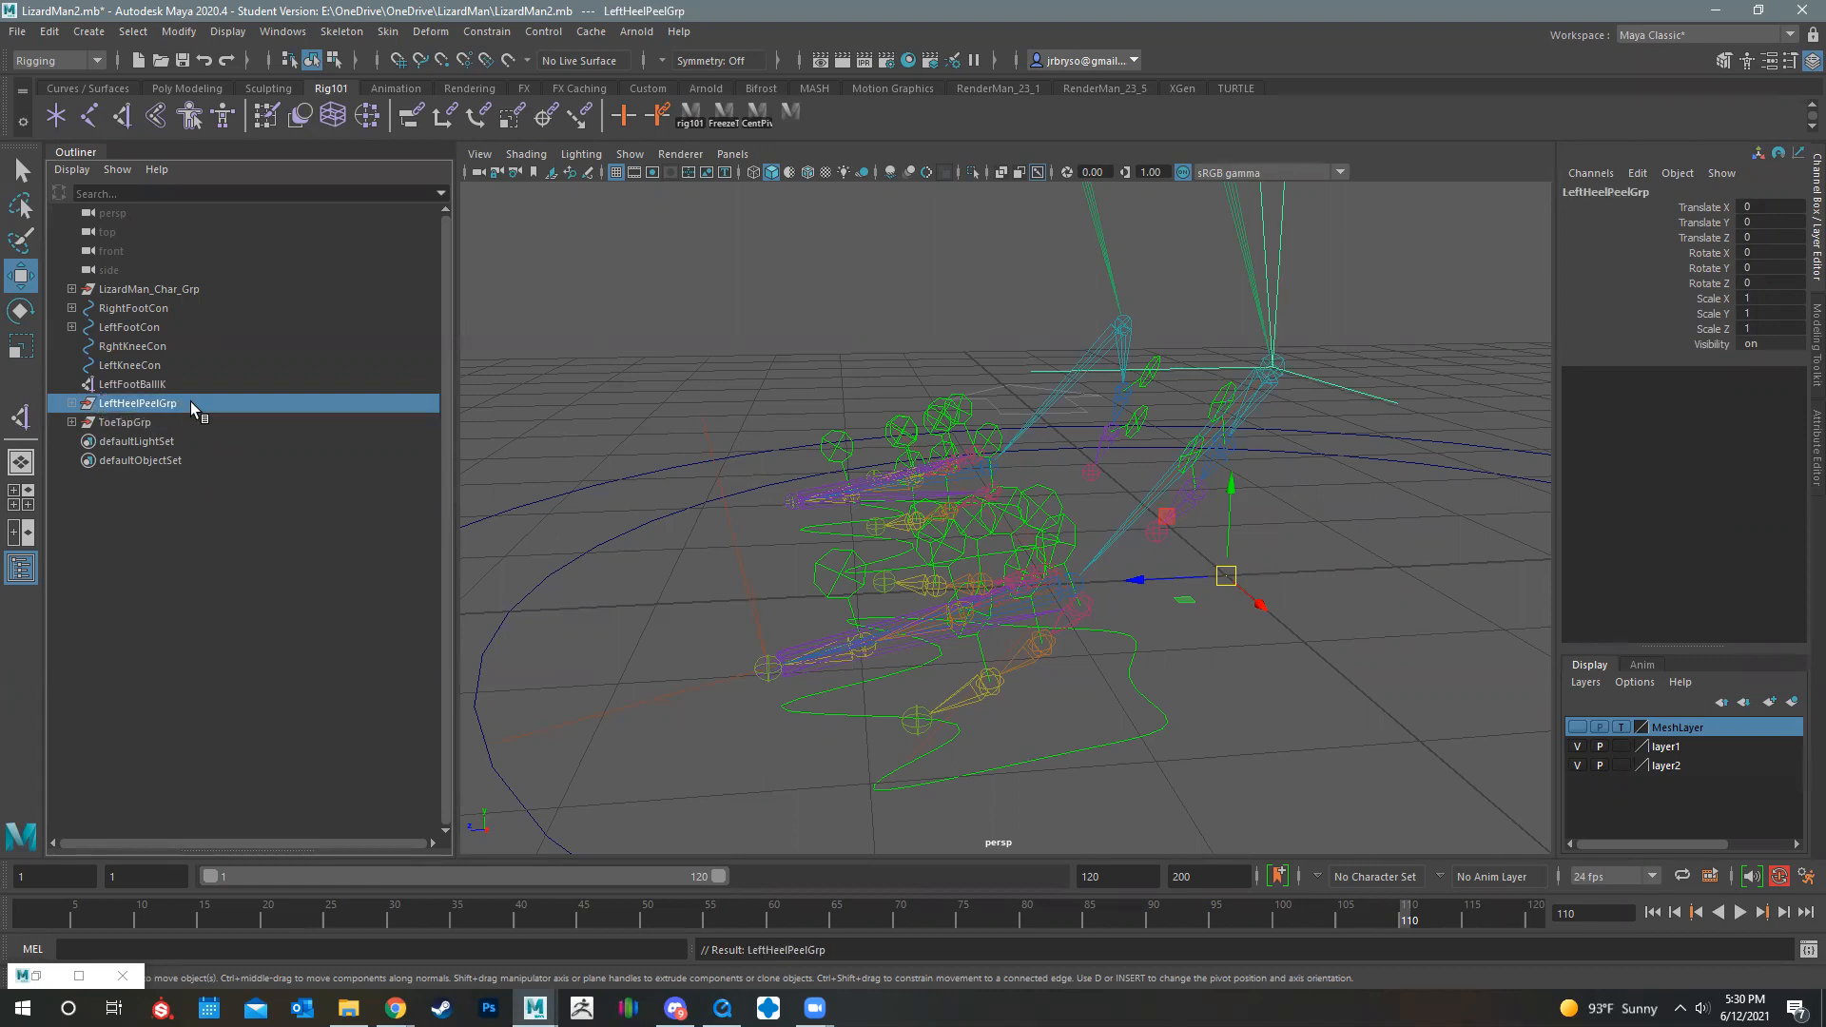
Step: Add a side prefix to the ToeTapGrp group, renaming it LEftToeTapGrp
double_click(112, 422)
type("LEft")
key("Return")
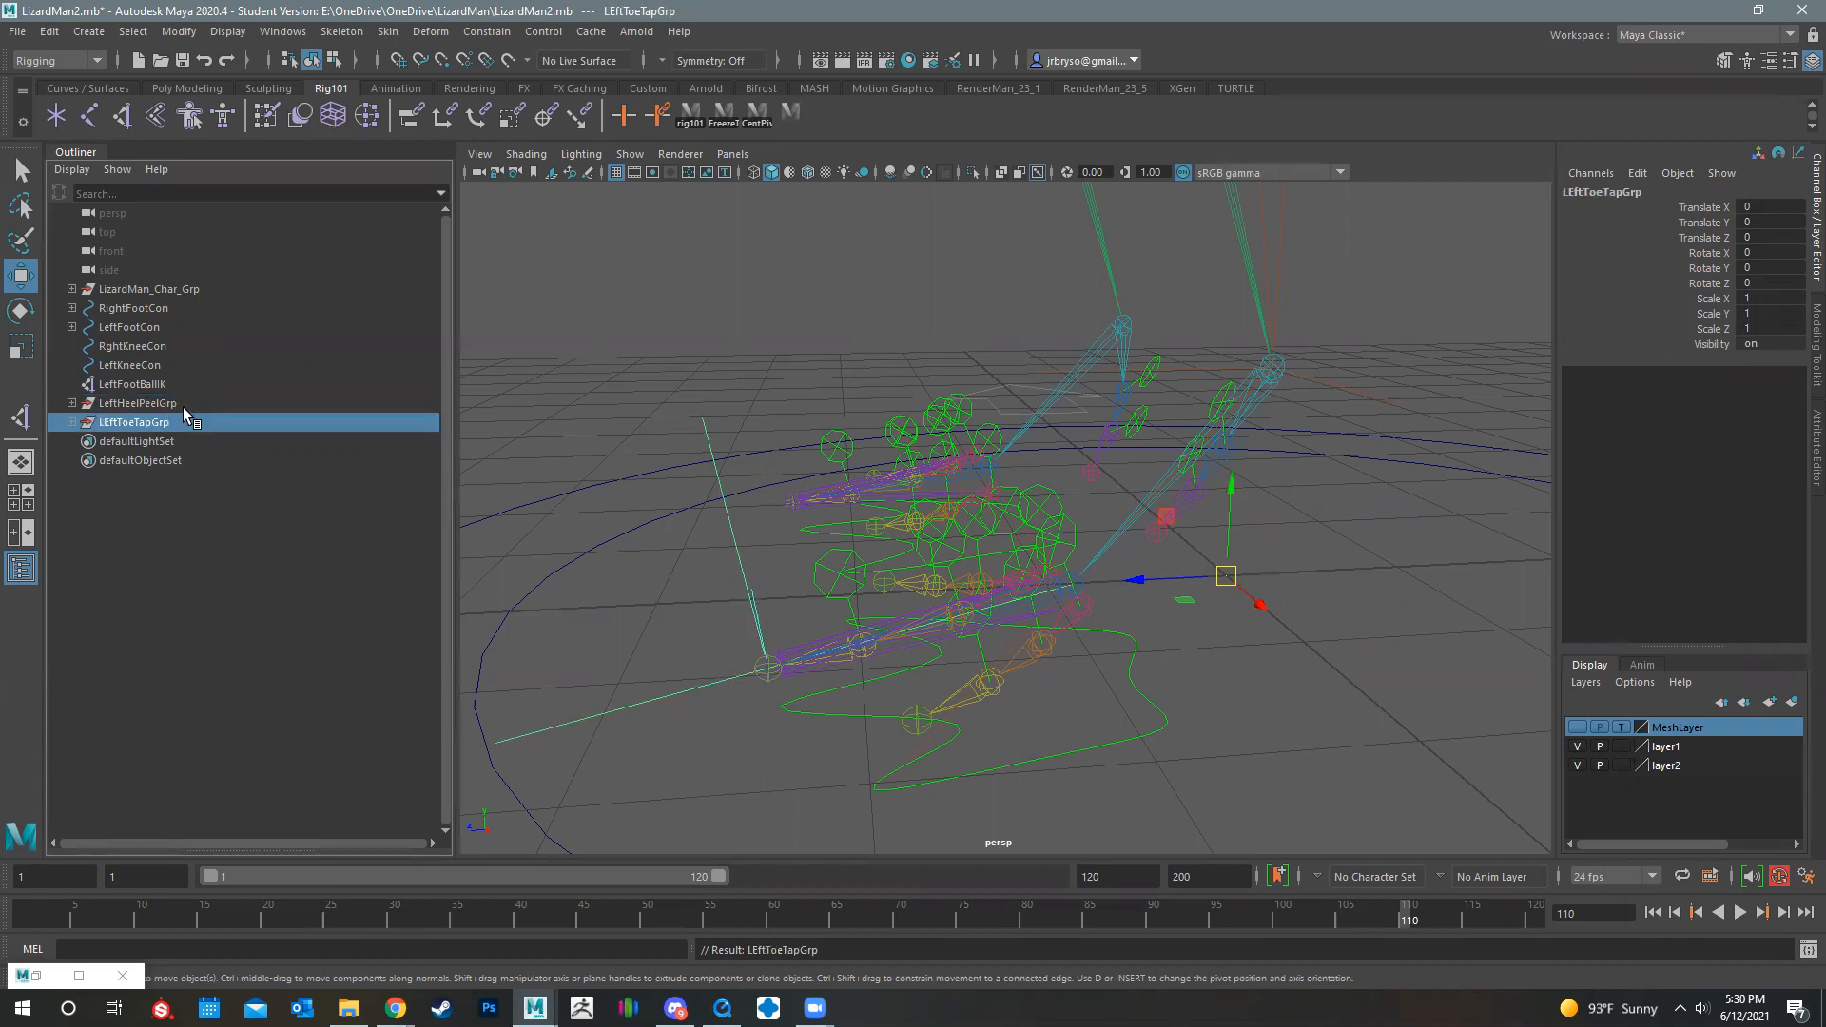
Step: Group LeftFootBallIK on its own and name the new group LeftHeelPivotGrp
left_click(130, 386)
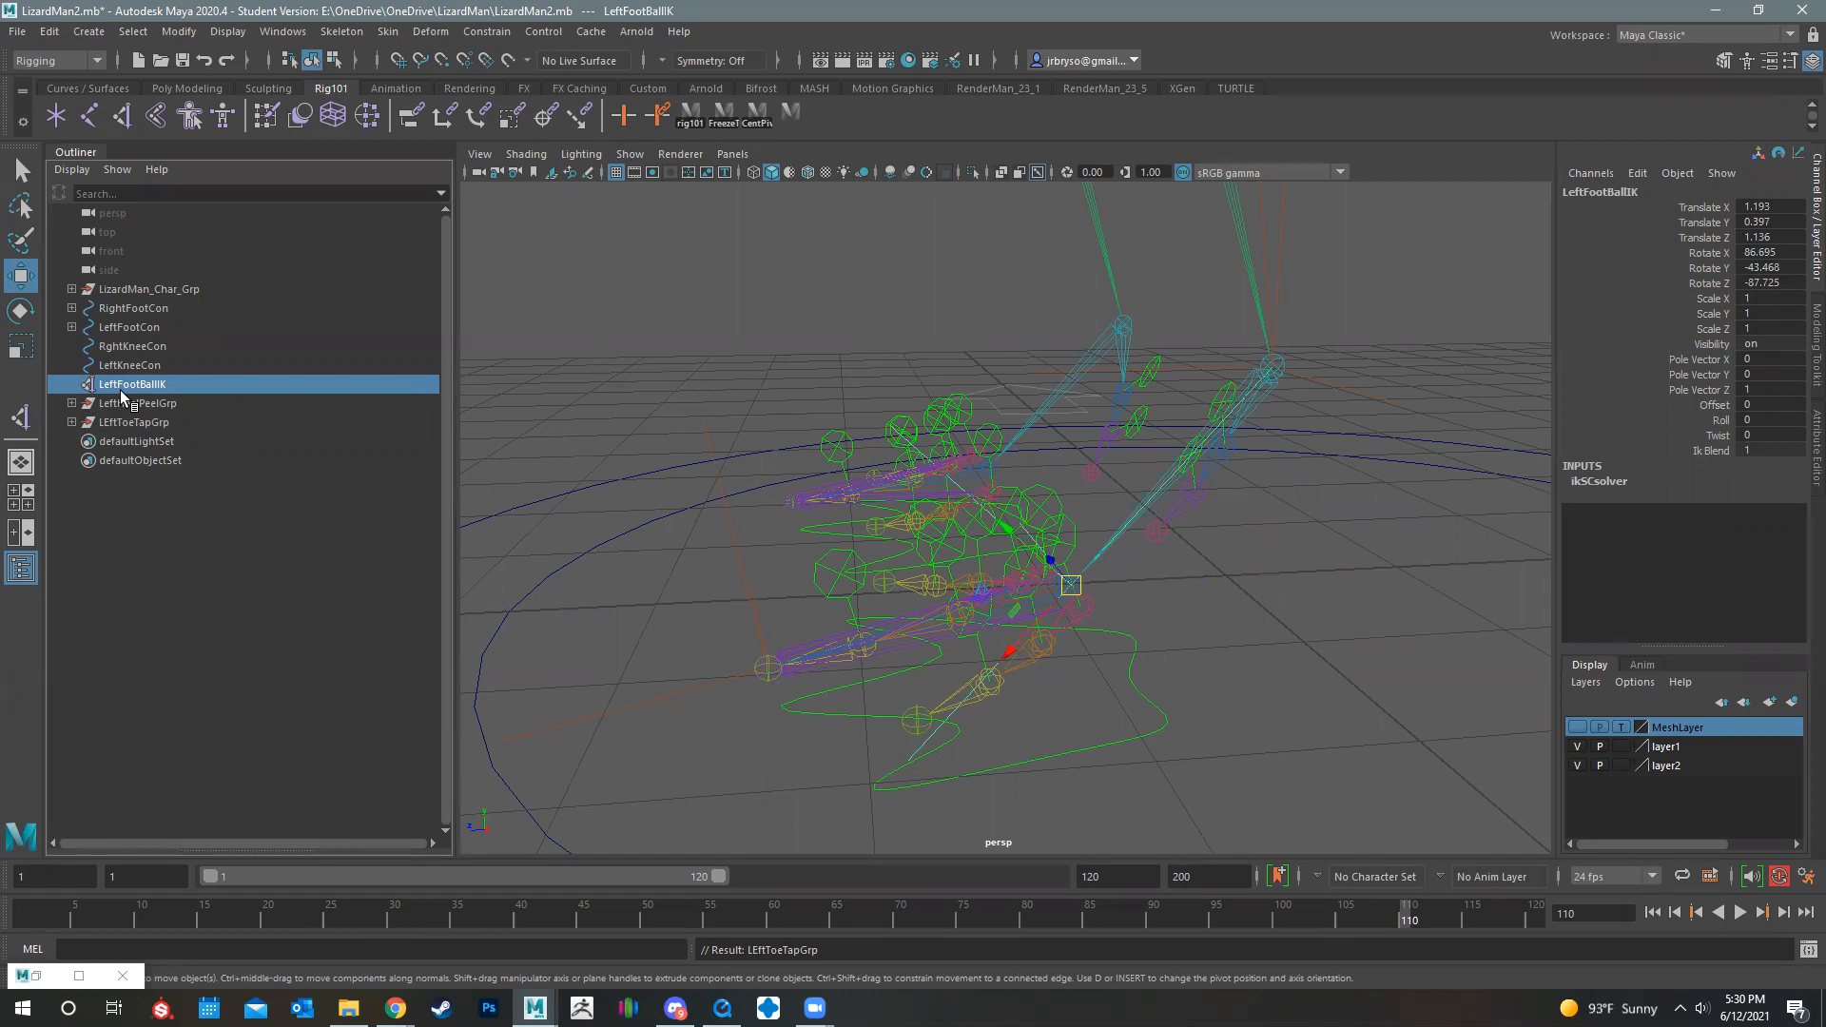
key("ctrl+g")
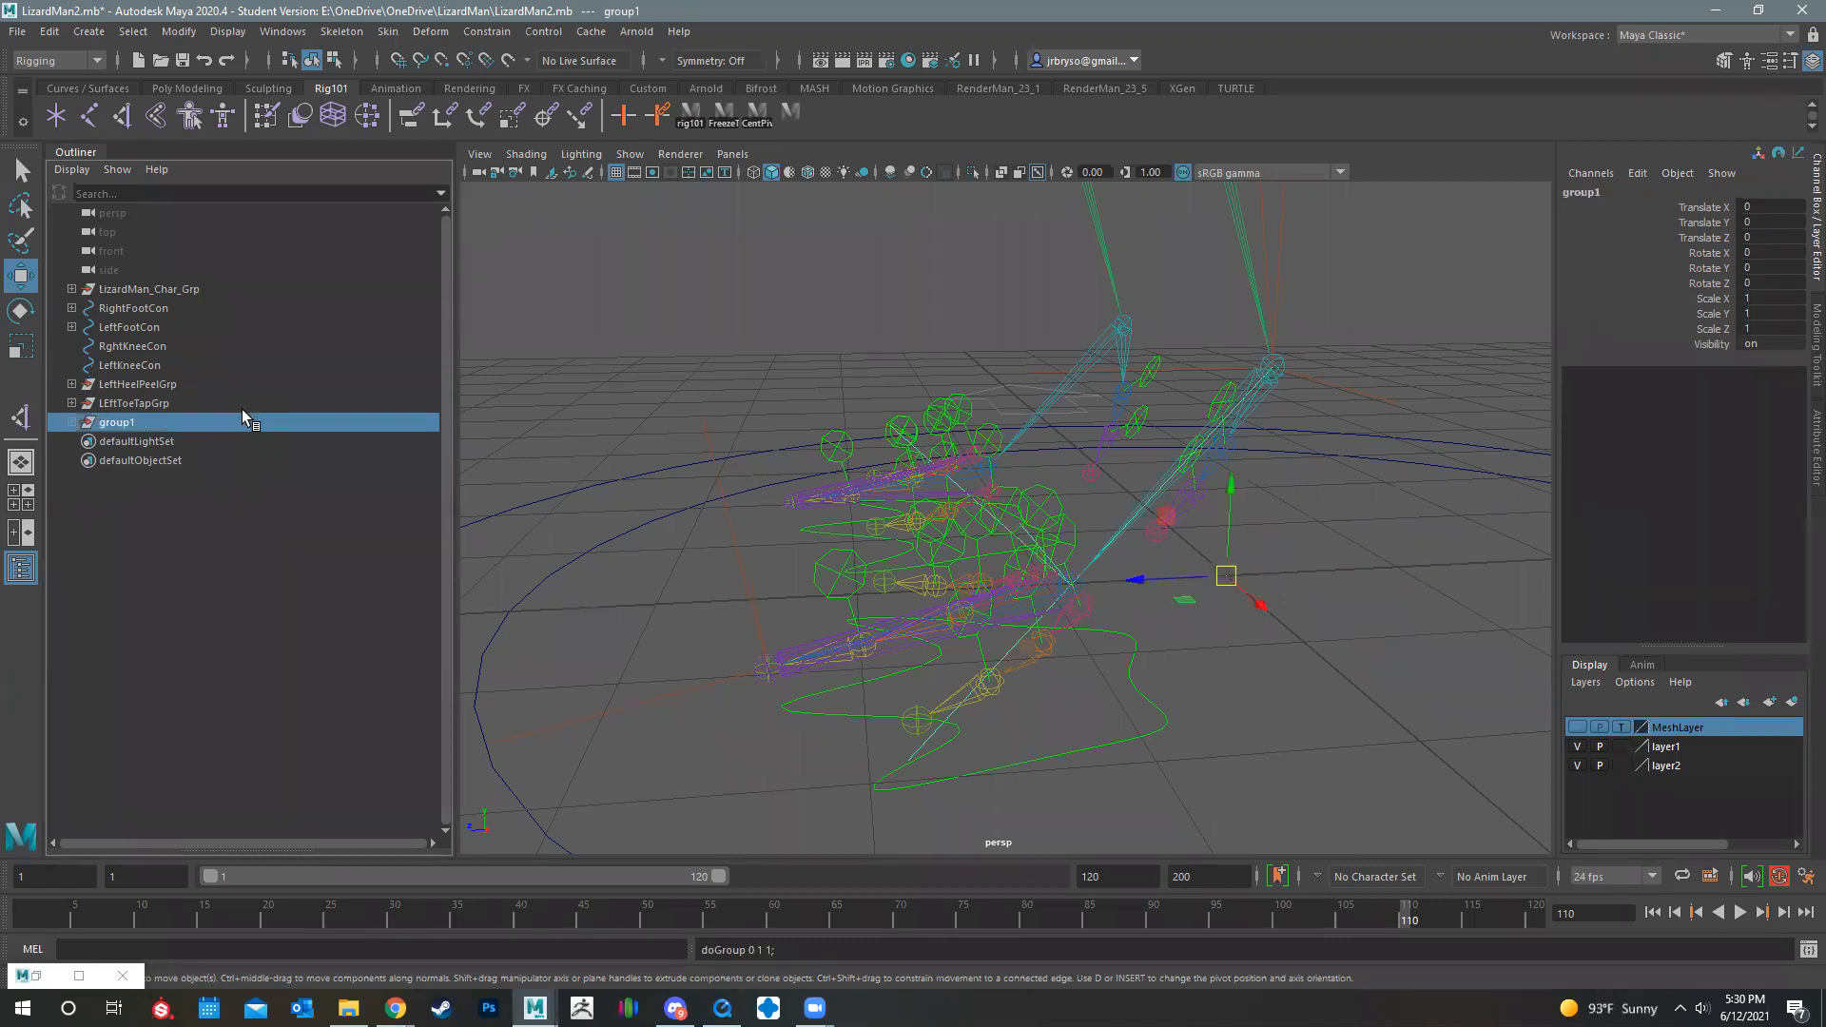
double_click(119, 424)
type("LeftBa")
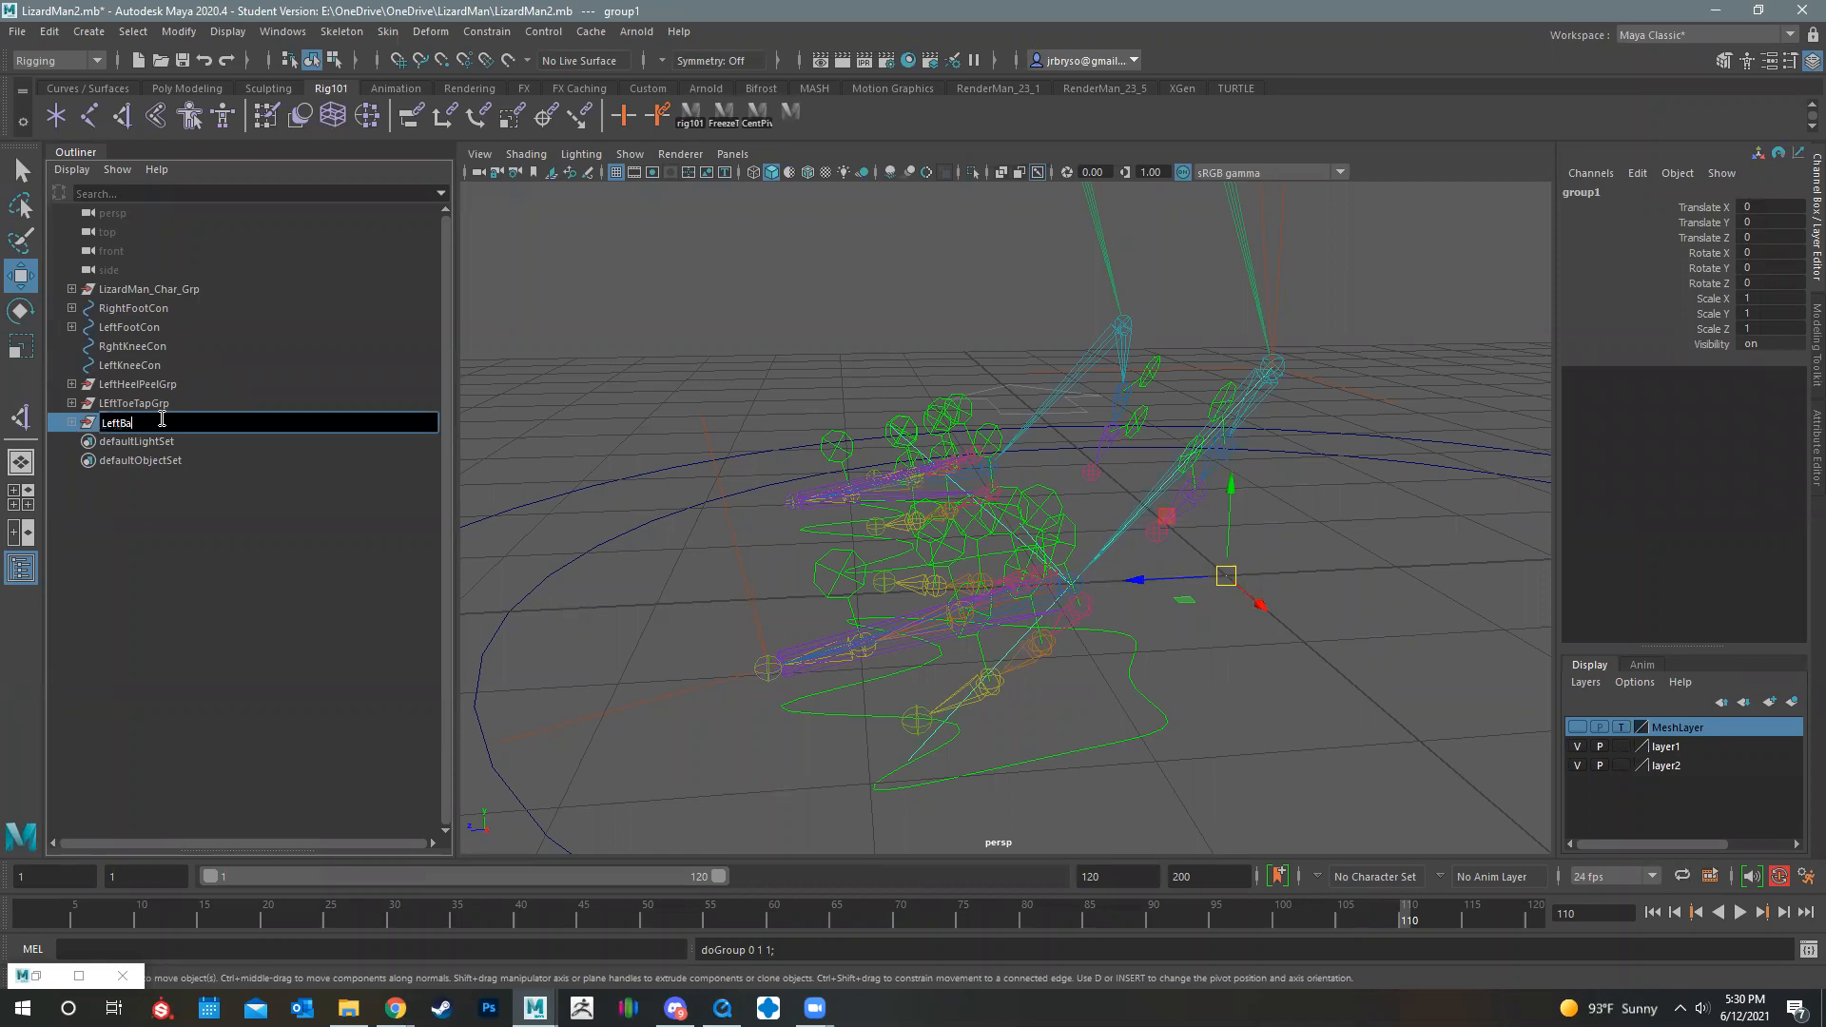
key("BackSpace")
key("BackSpace")
key("BackSpace")
key("BackSpace")
type("eftHeelPl")
type("votGrp")
key("Return")
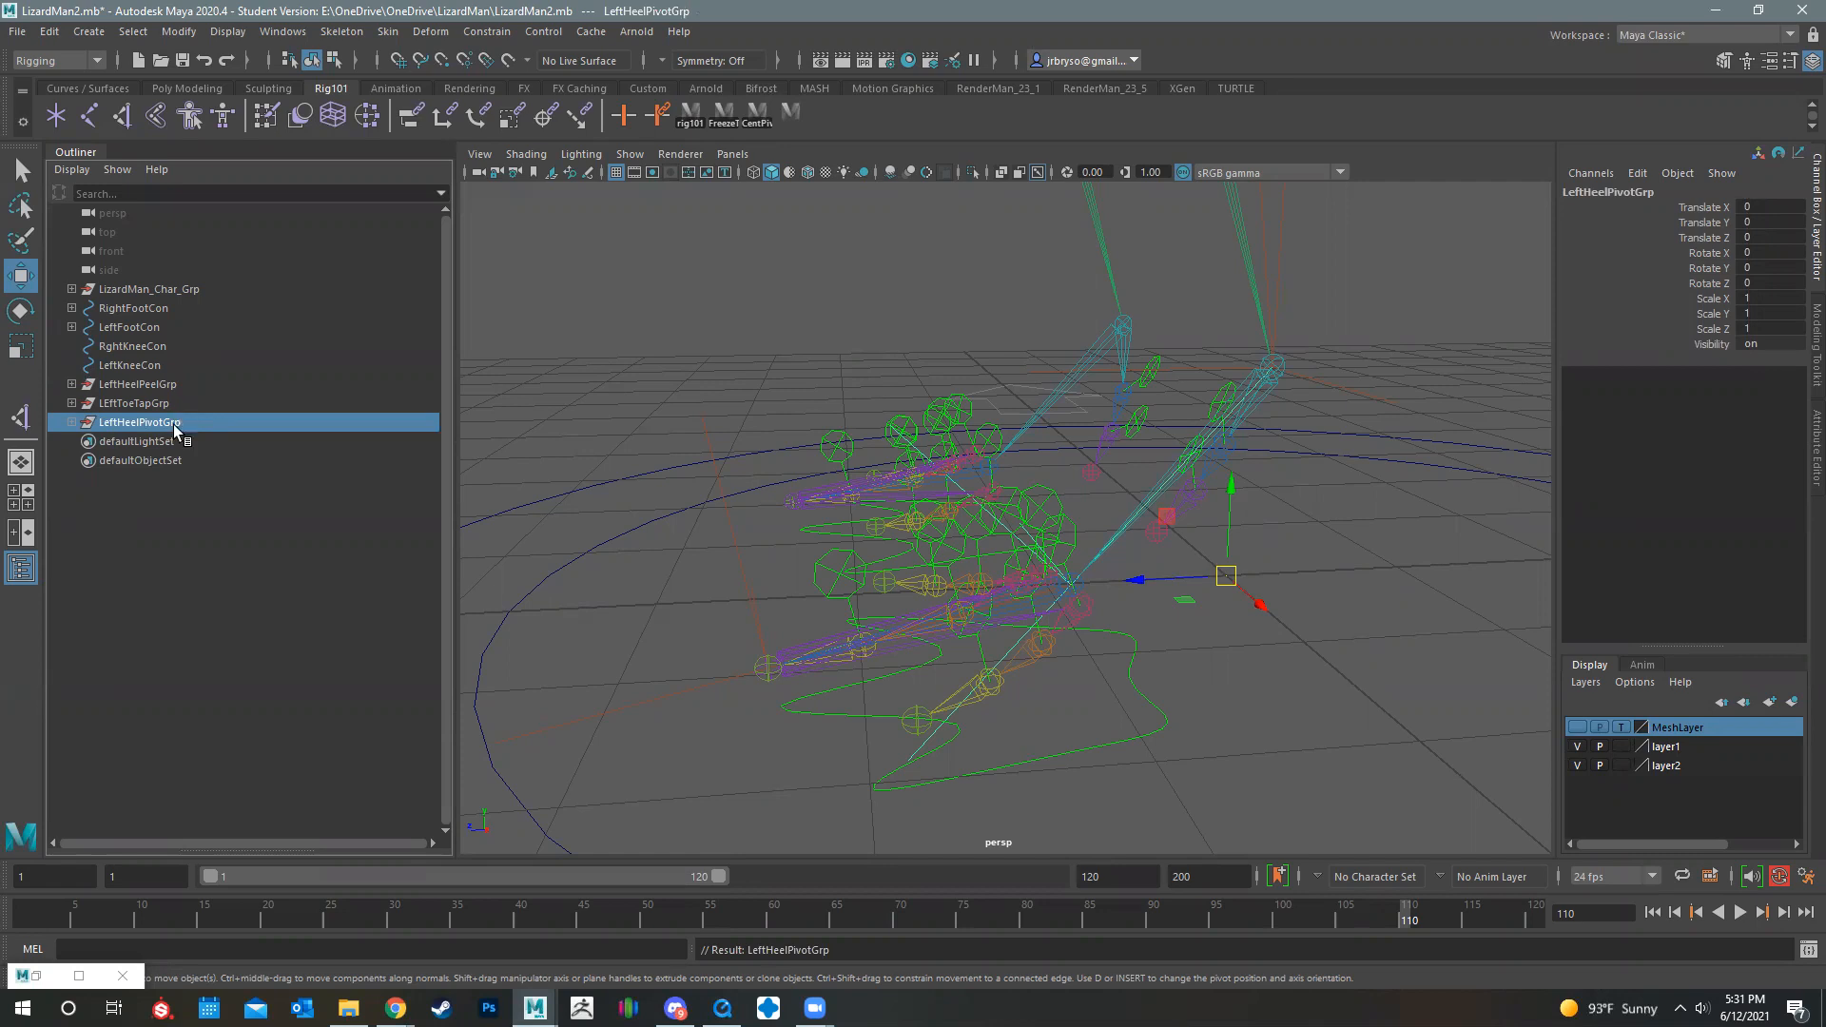
Step: Snap the pivot of LeftHeelPeelGrp from the origin to the left foot's ball joint
left_click_drag(1018, 599, 1213, 562, "alt")
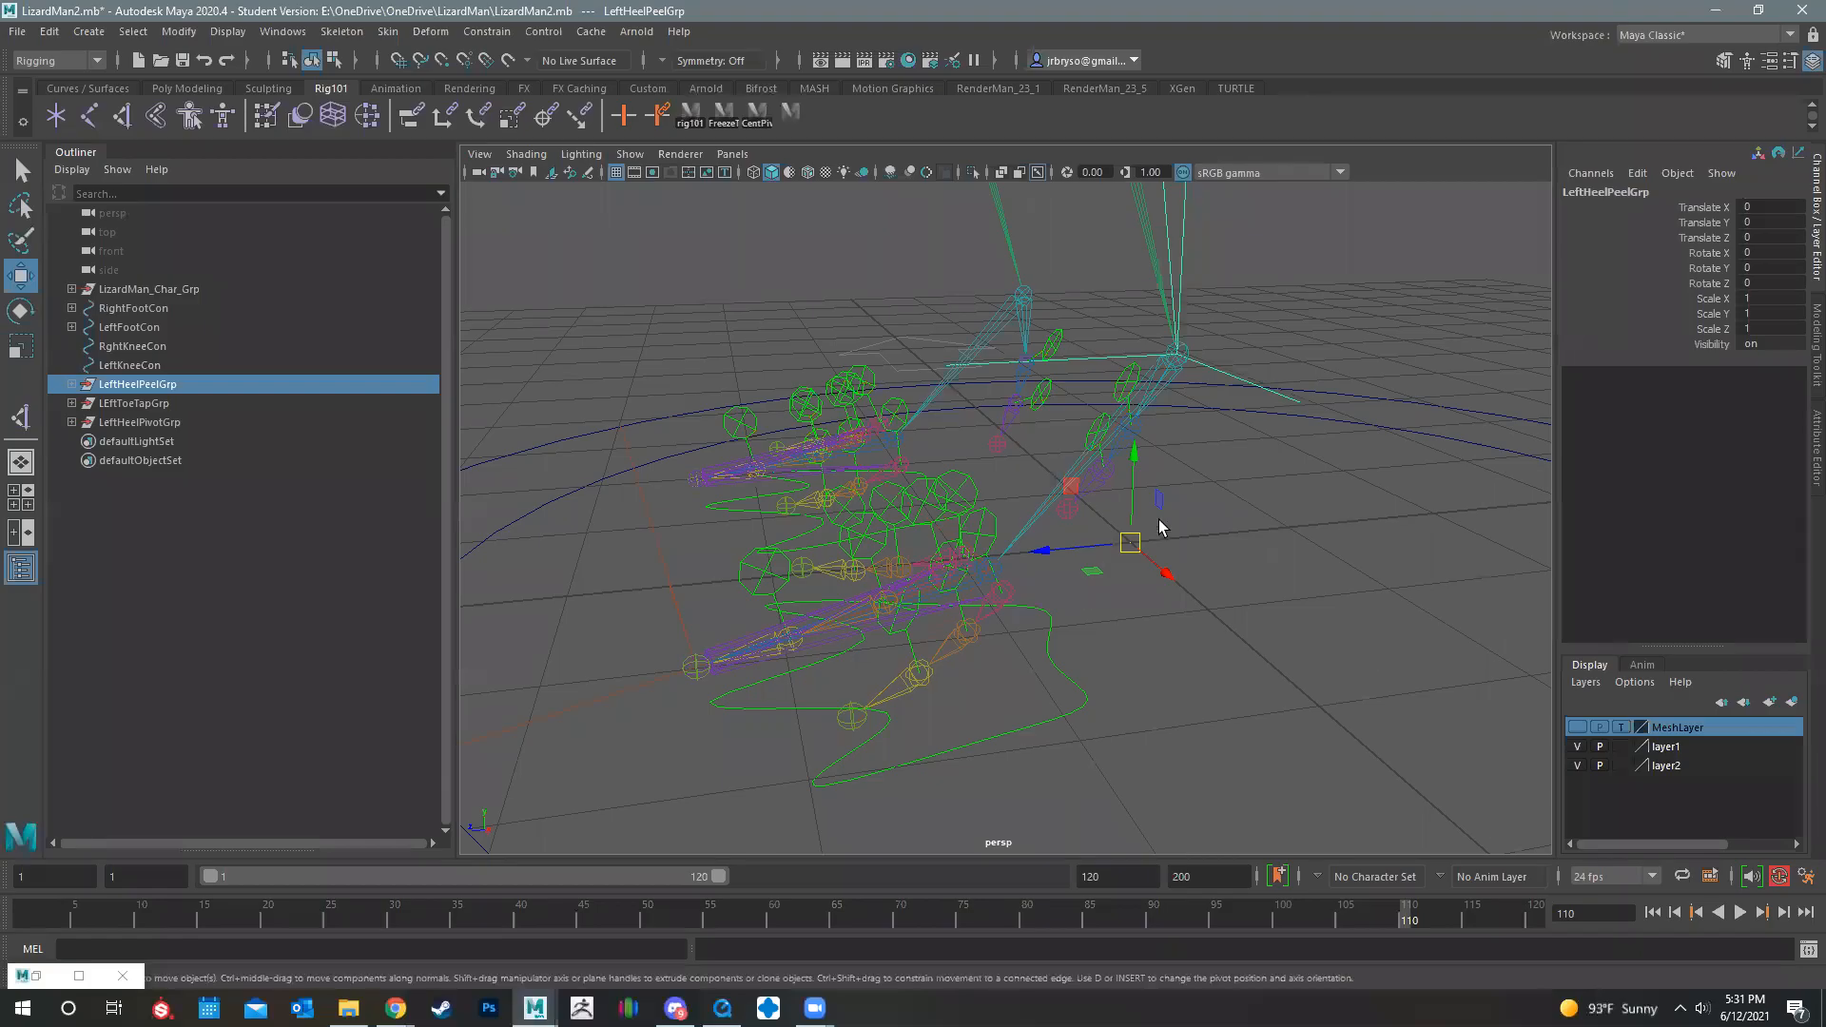
left_click_drag(1089, 566, 1123, 521, "alt")
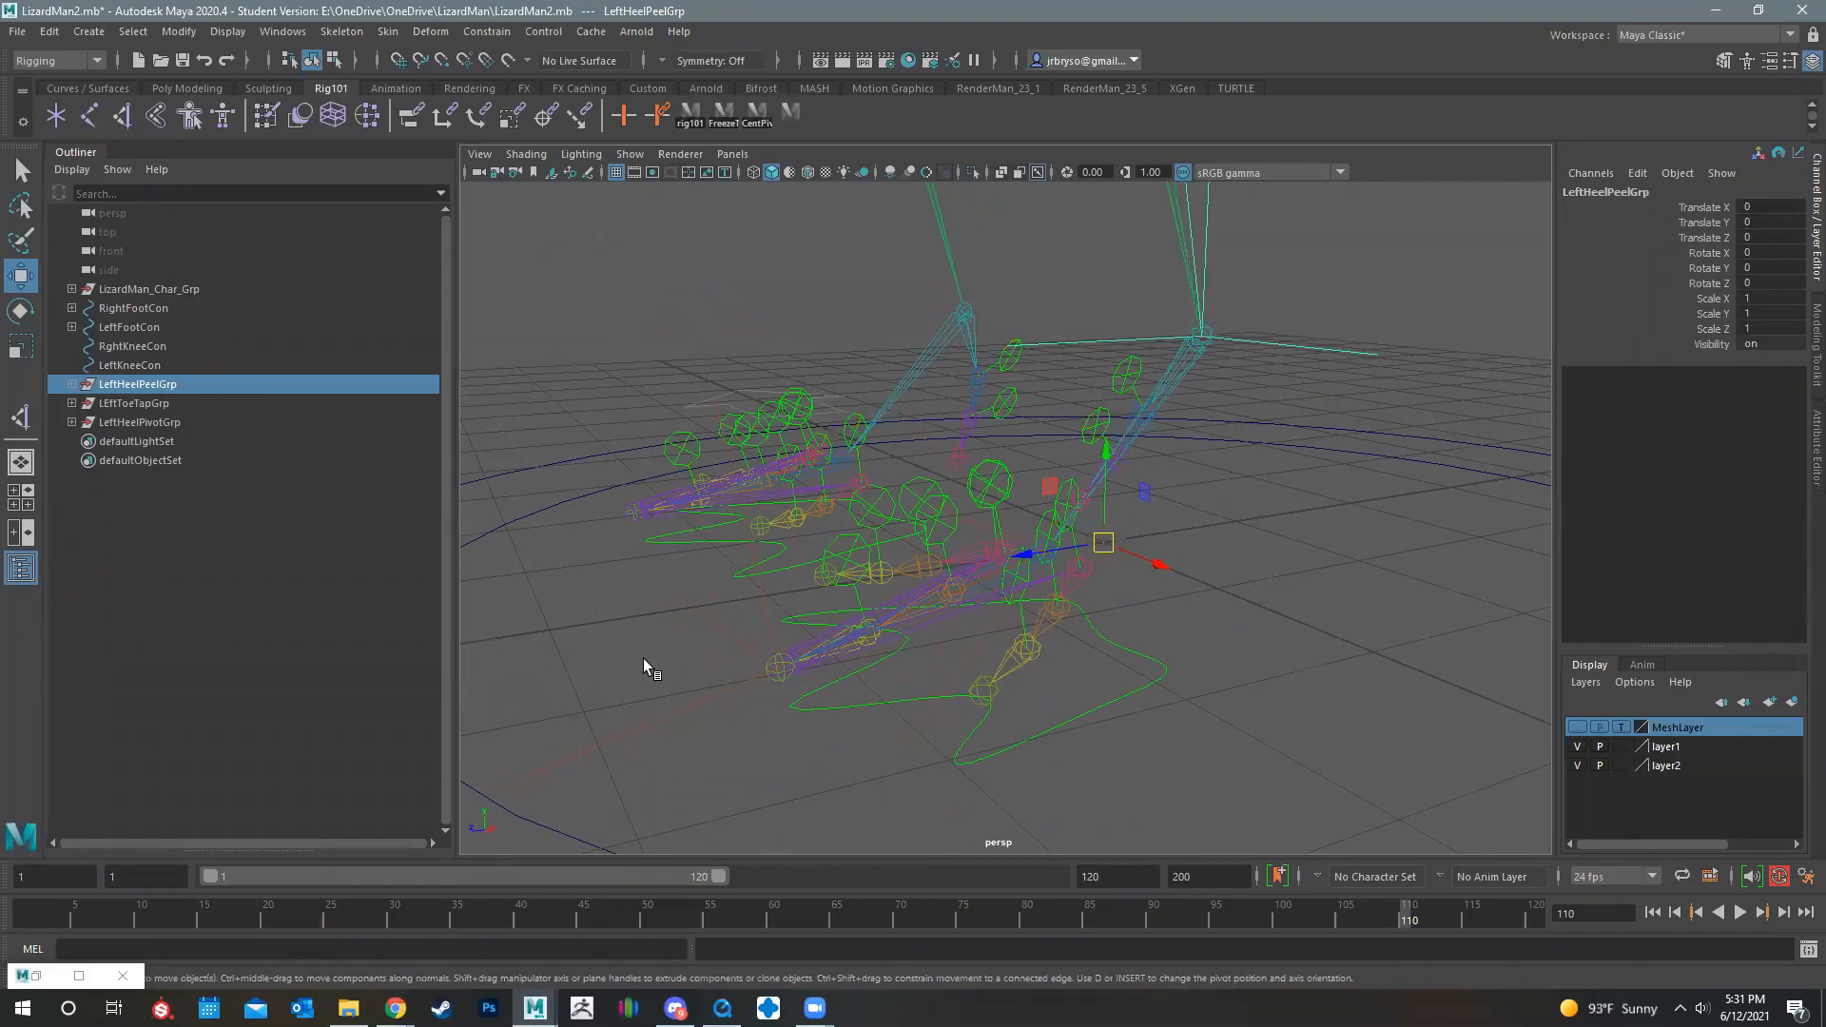
left_click_drag(1240, 608, 1051, 574, "alt")
left_click_drag(1161, 604, 1161, 559, "alt")
scroll(1048, 407, "up", 3)
left_click_drag(1047, 407, 1042, 423, "alt")
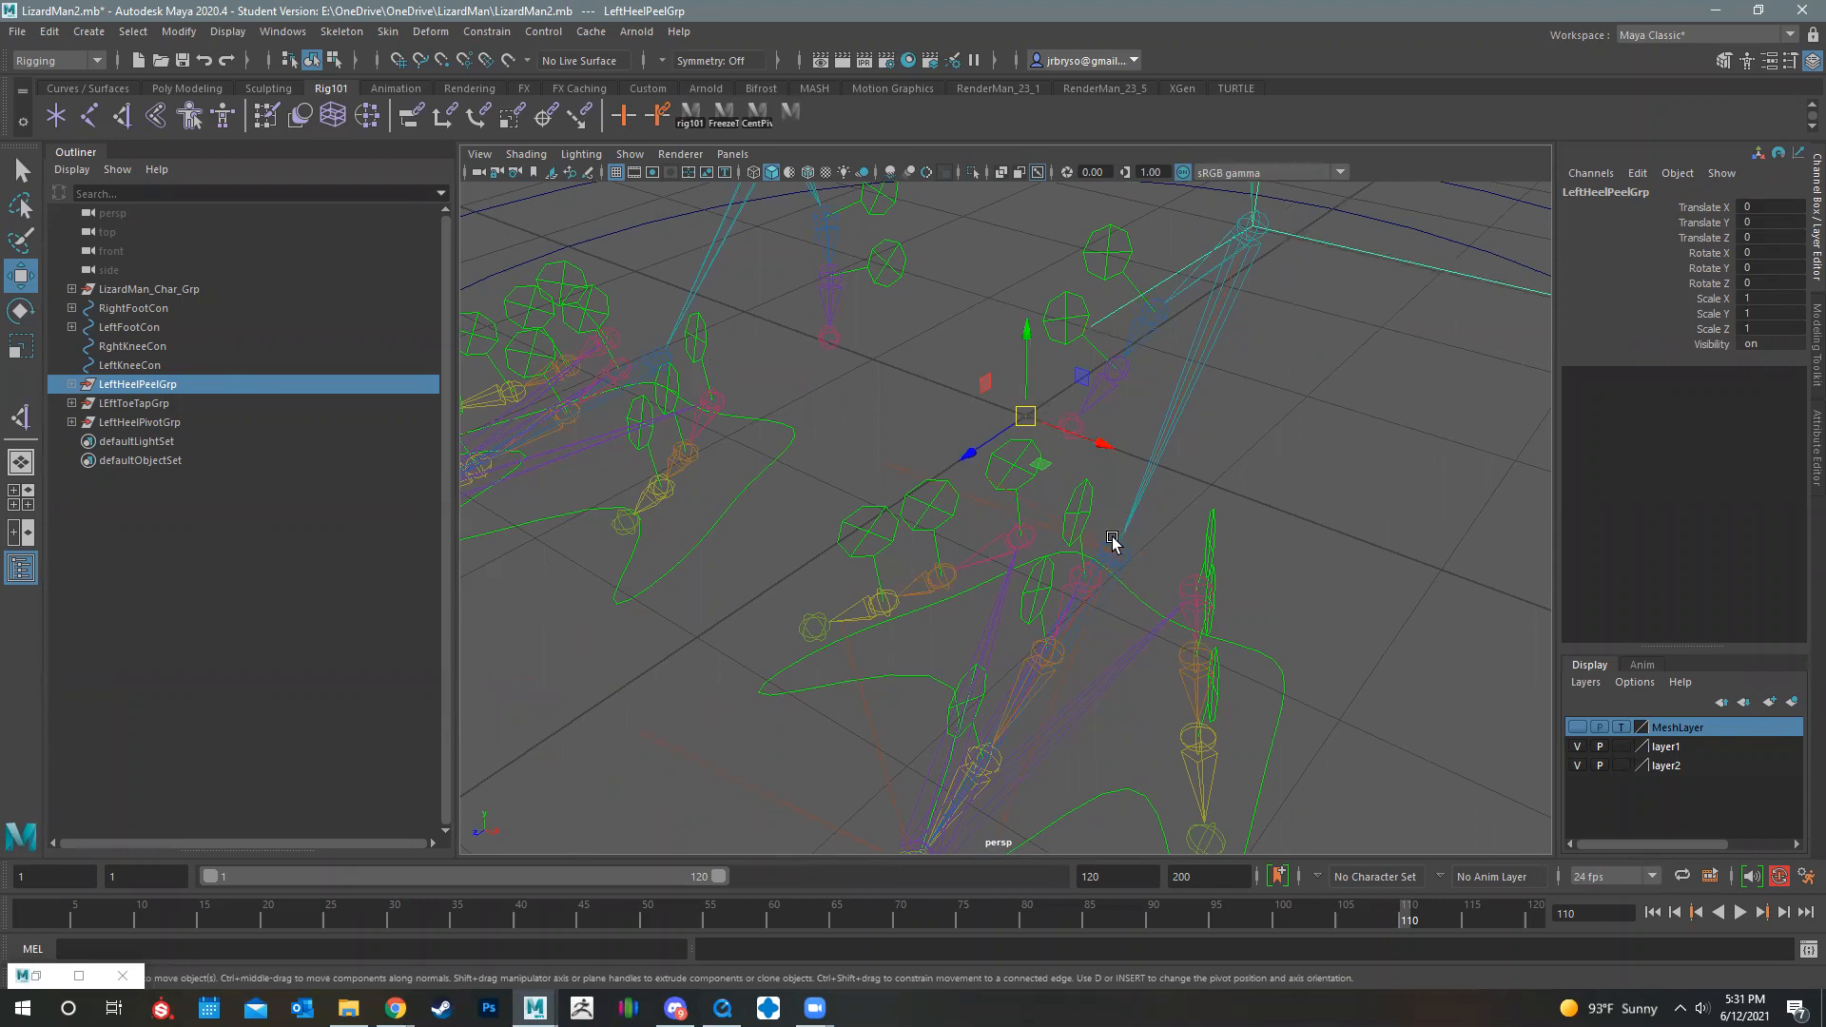
key("d")
key("v")
left_click_drag(1027, 418, 1100, 545)
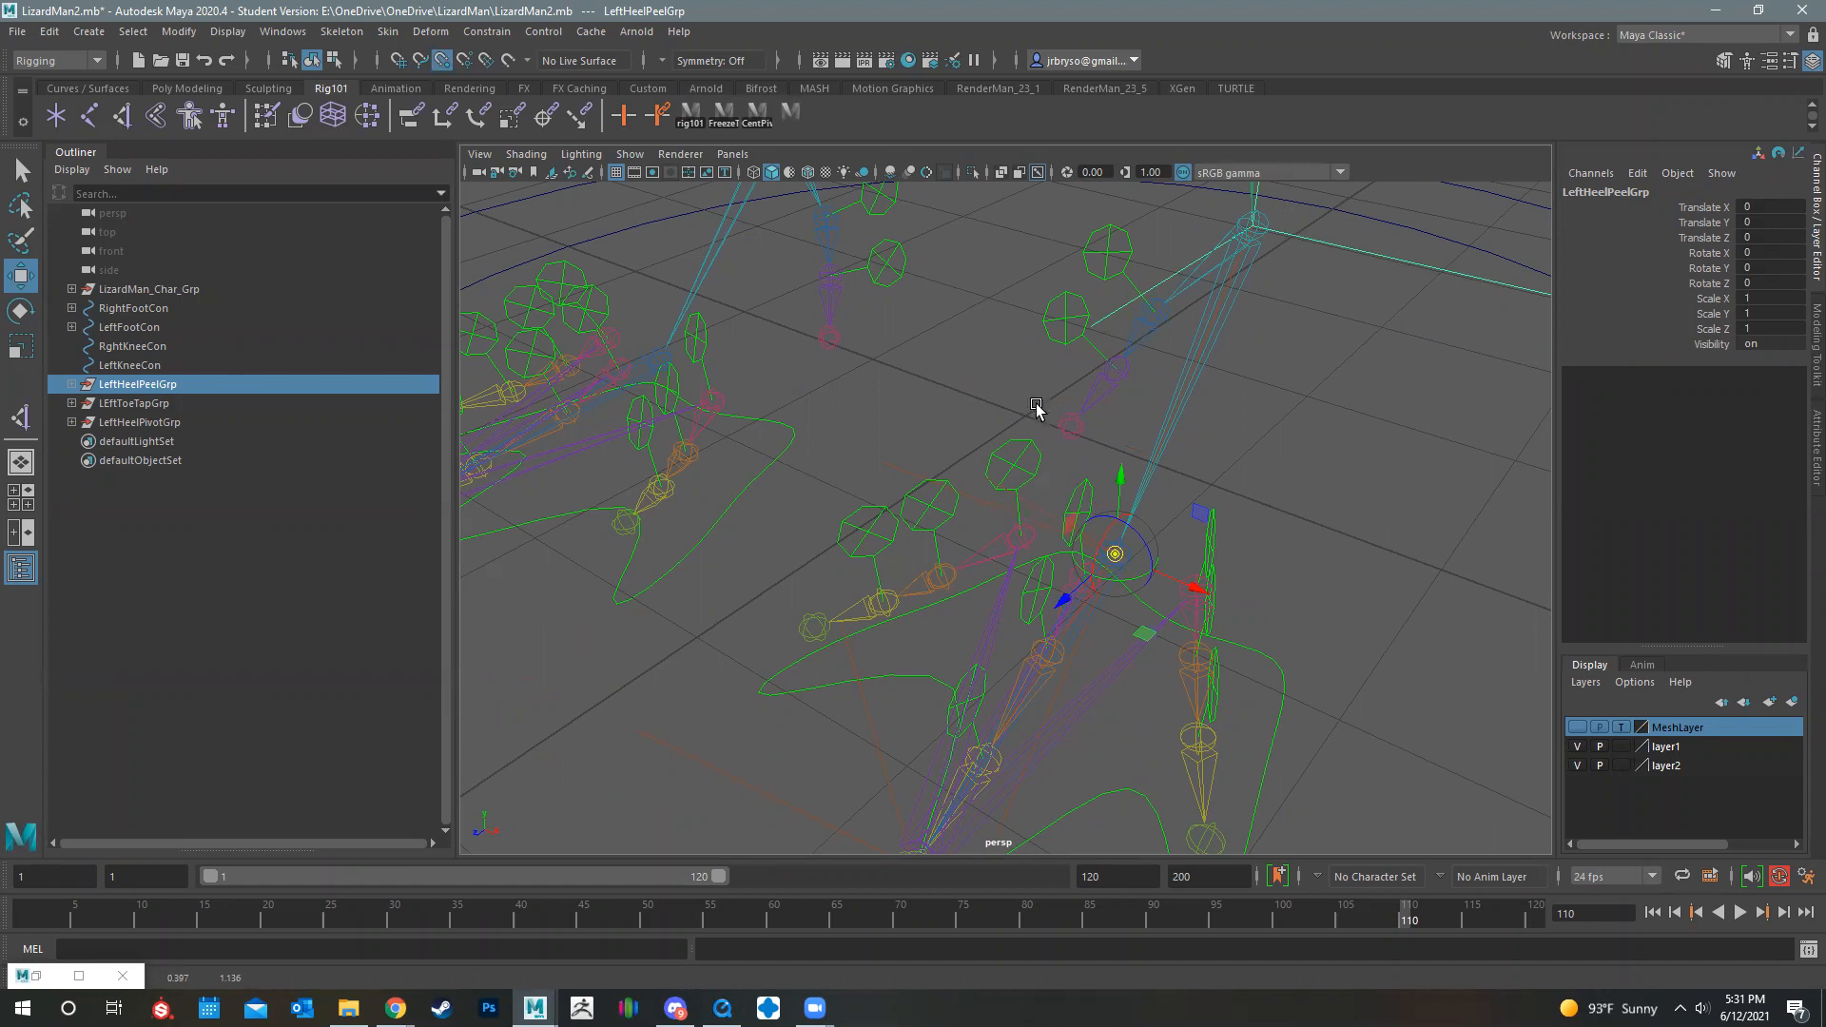
key("d")
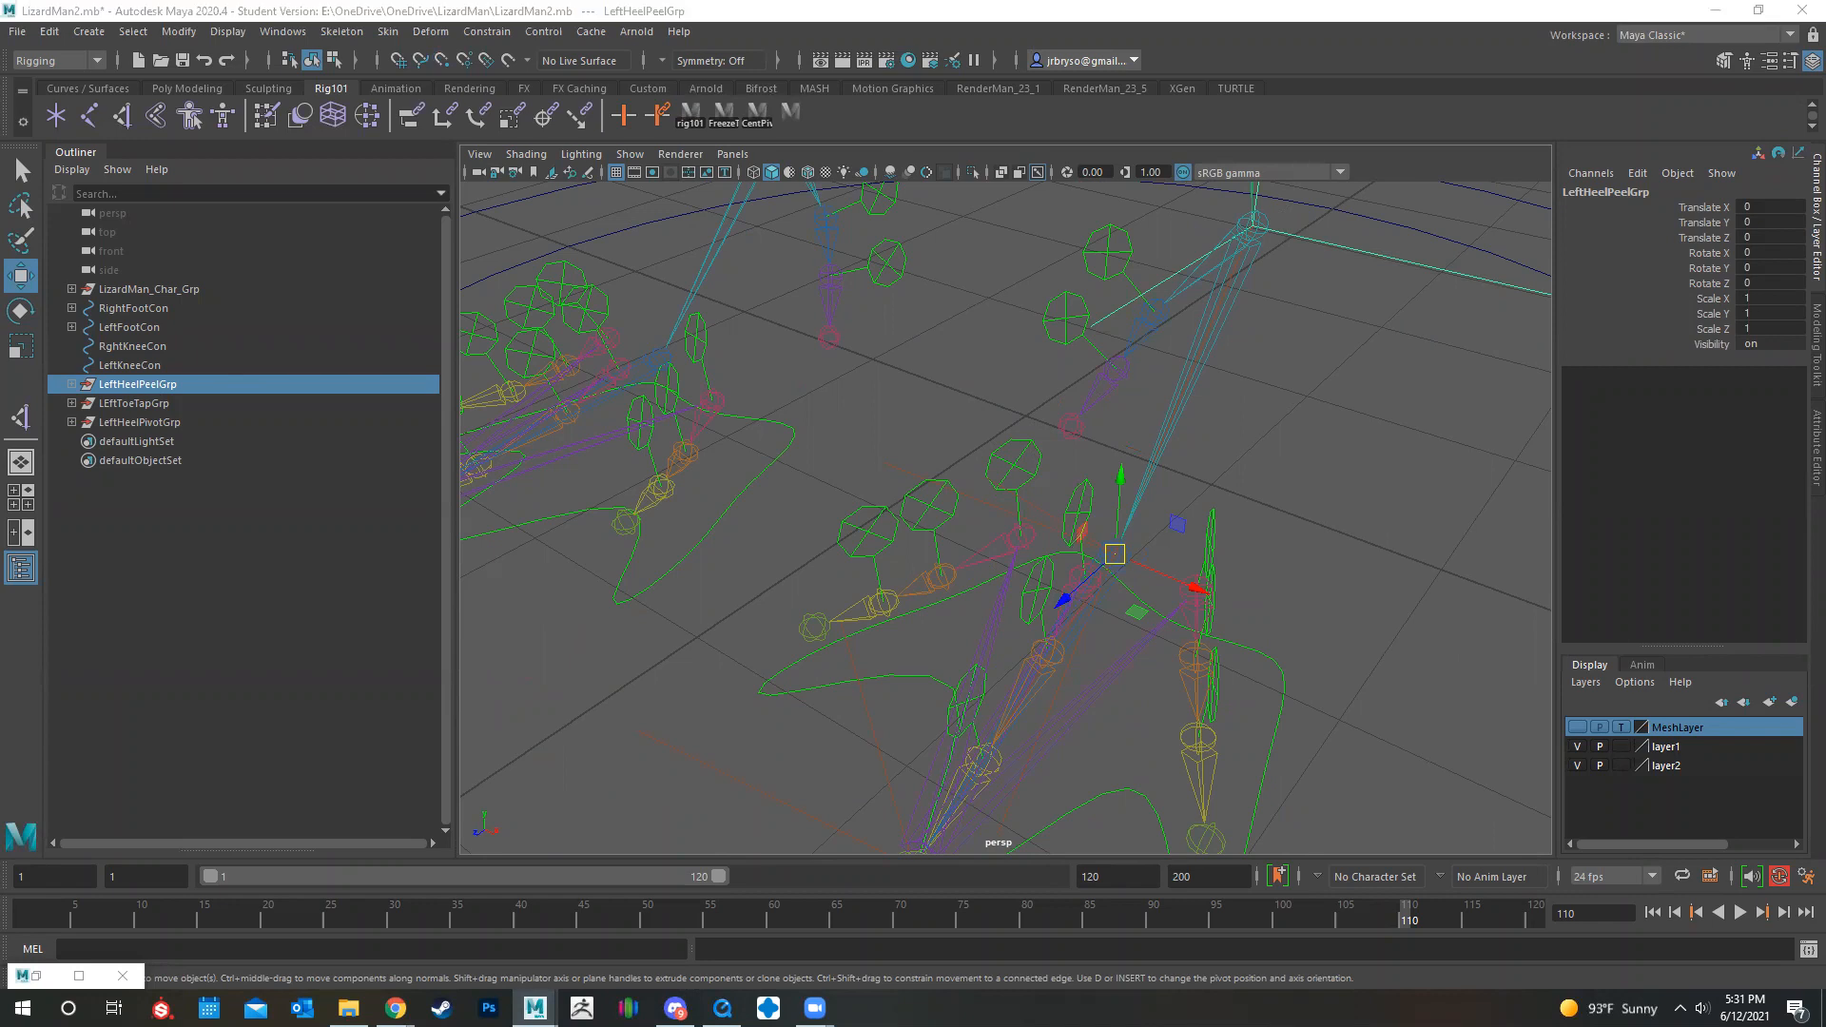
Step: Snap the pivot of LEftToeTapGrp to the left foot's ball joint
left_click(136, 404)
left_click_drag(937, 542, 958, 493, "alt")
key("d")
key("v")
left_click_drag(1052, 427, 1092, 546)
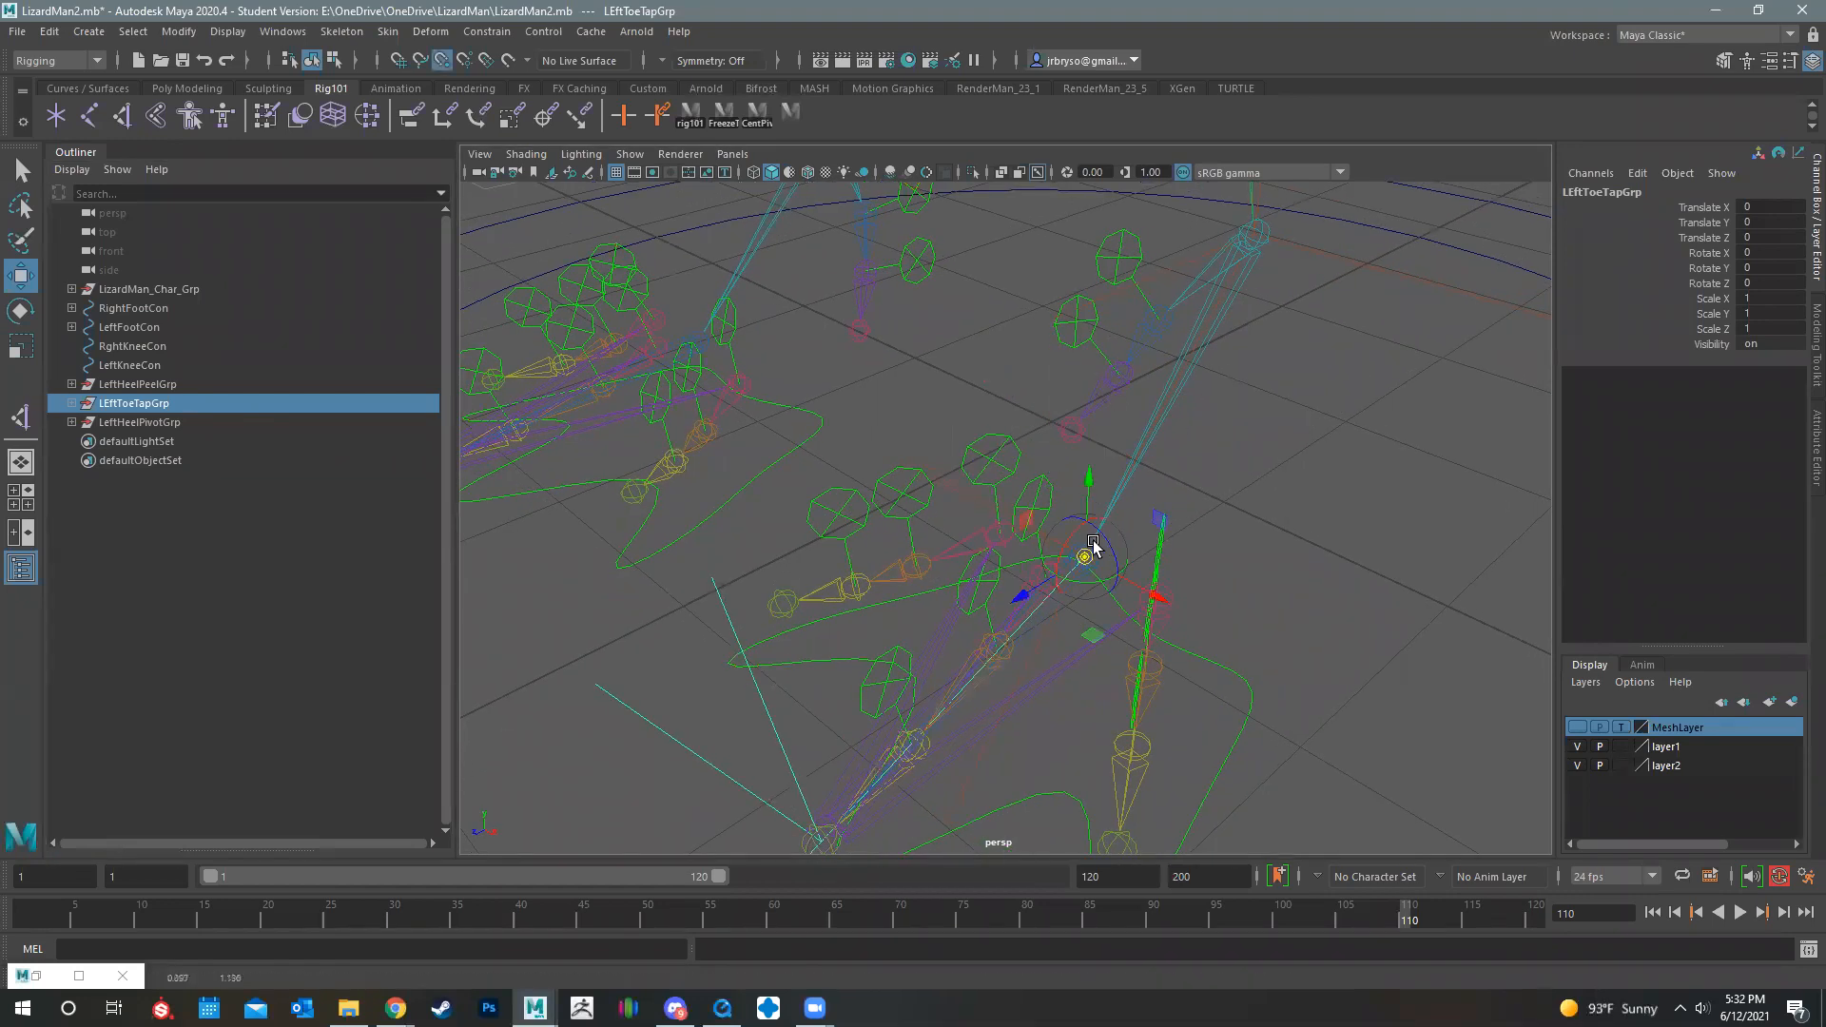
Step: Select LeftHeelPivotGrp and make the MeshLayer visible around the left foot
left_click(139, 423)
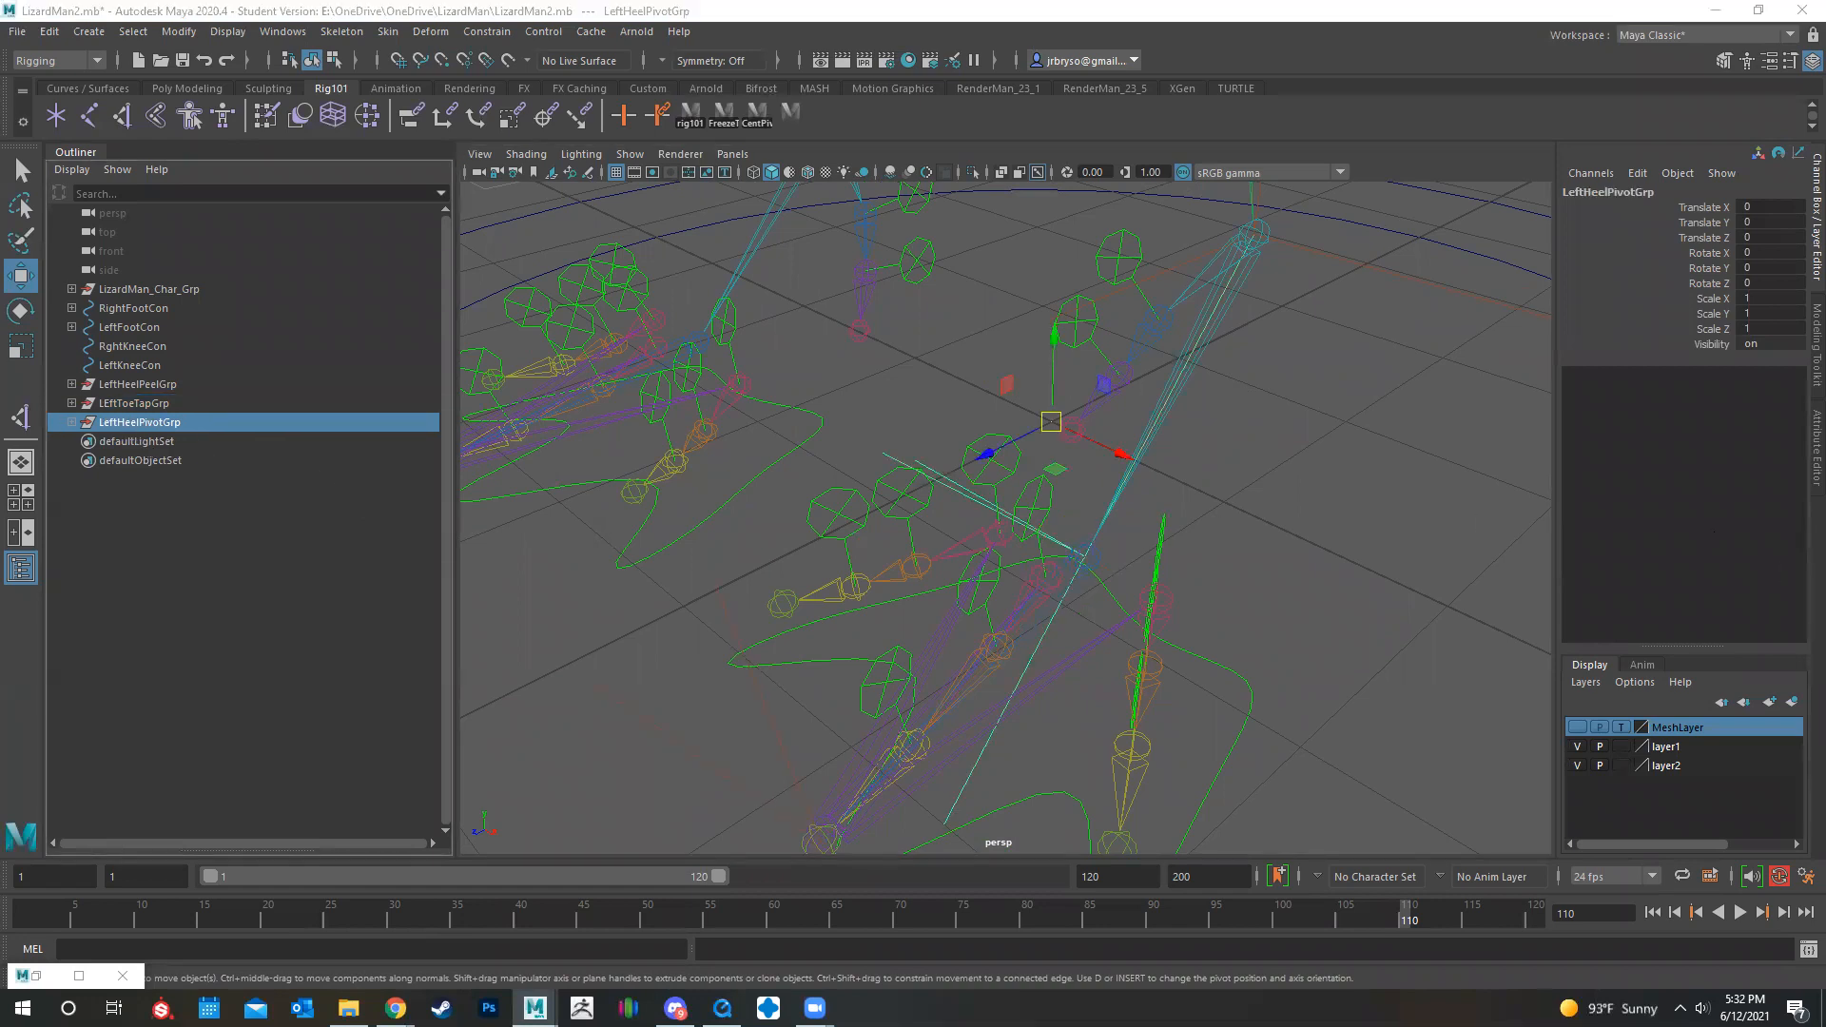
left_click_drag(1275, 556, 1043, 580, "alt")
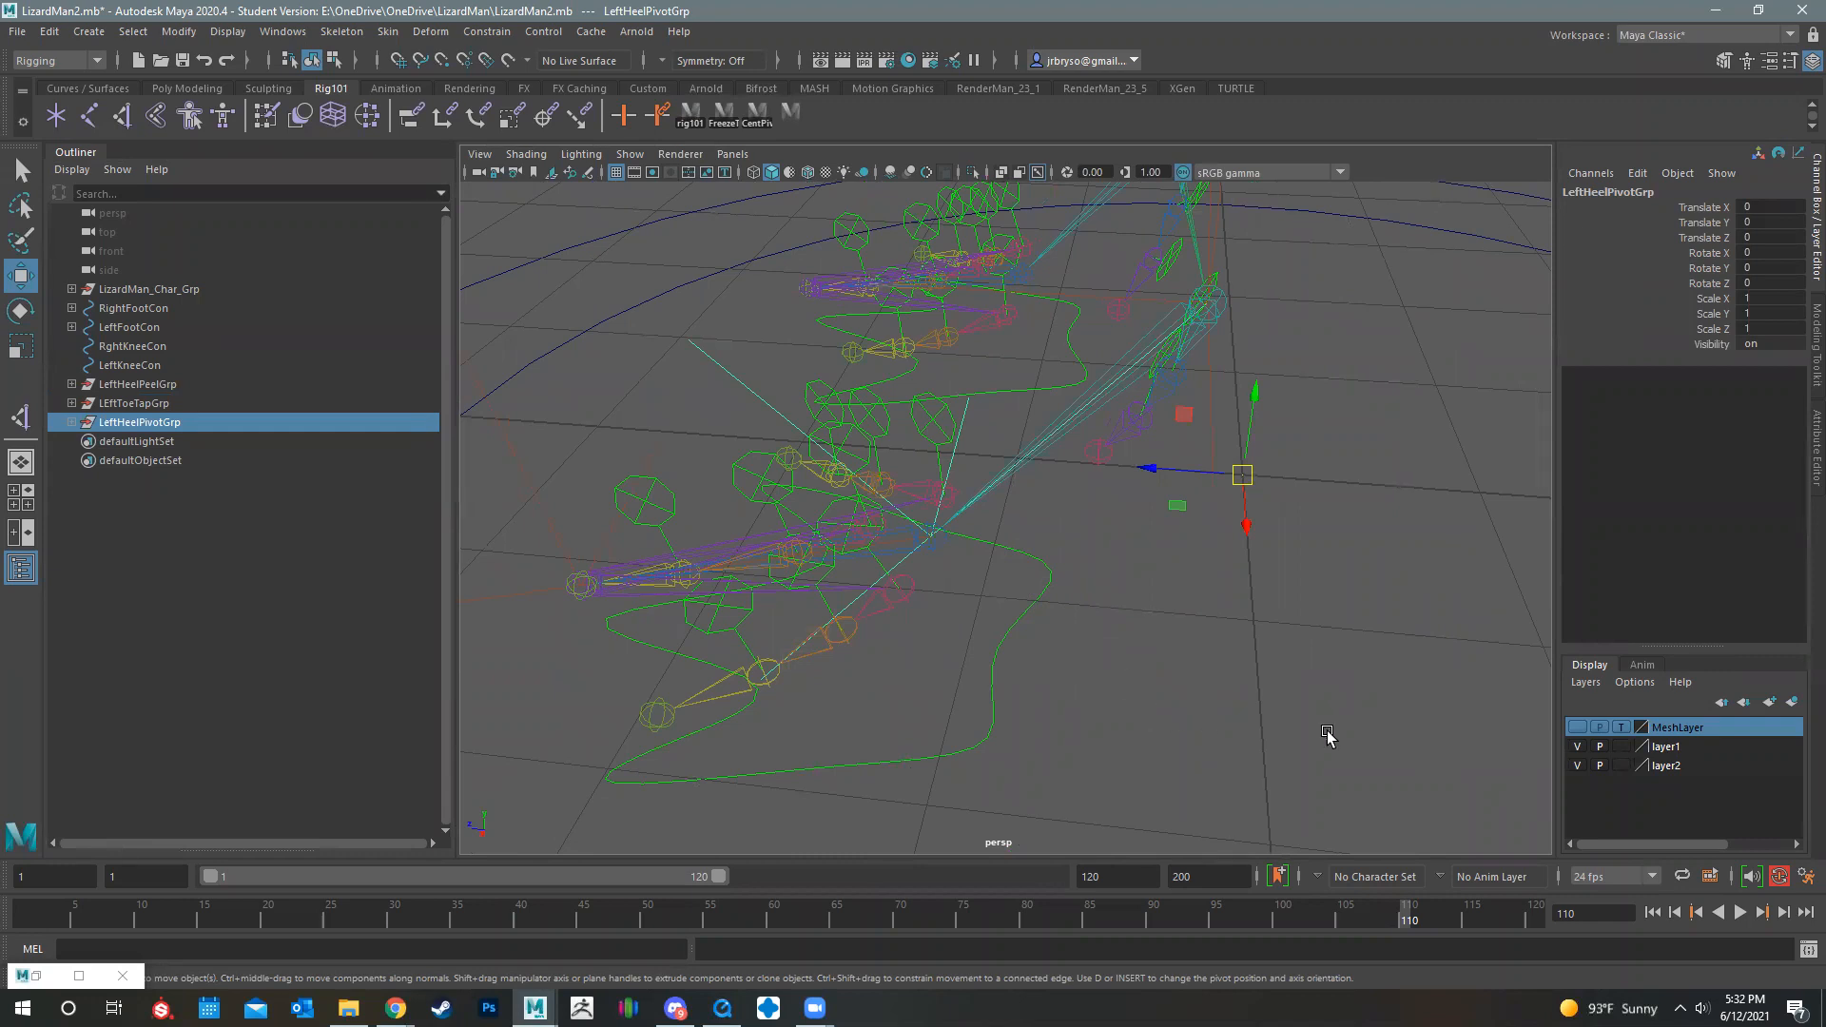
mouse_move(1341, 666)
left_mouse_down("alt")
mouse_move(1284, 666)
mouse_move(1312, 670)
left_mouse_up("alt")
left_click(1577, 728)
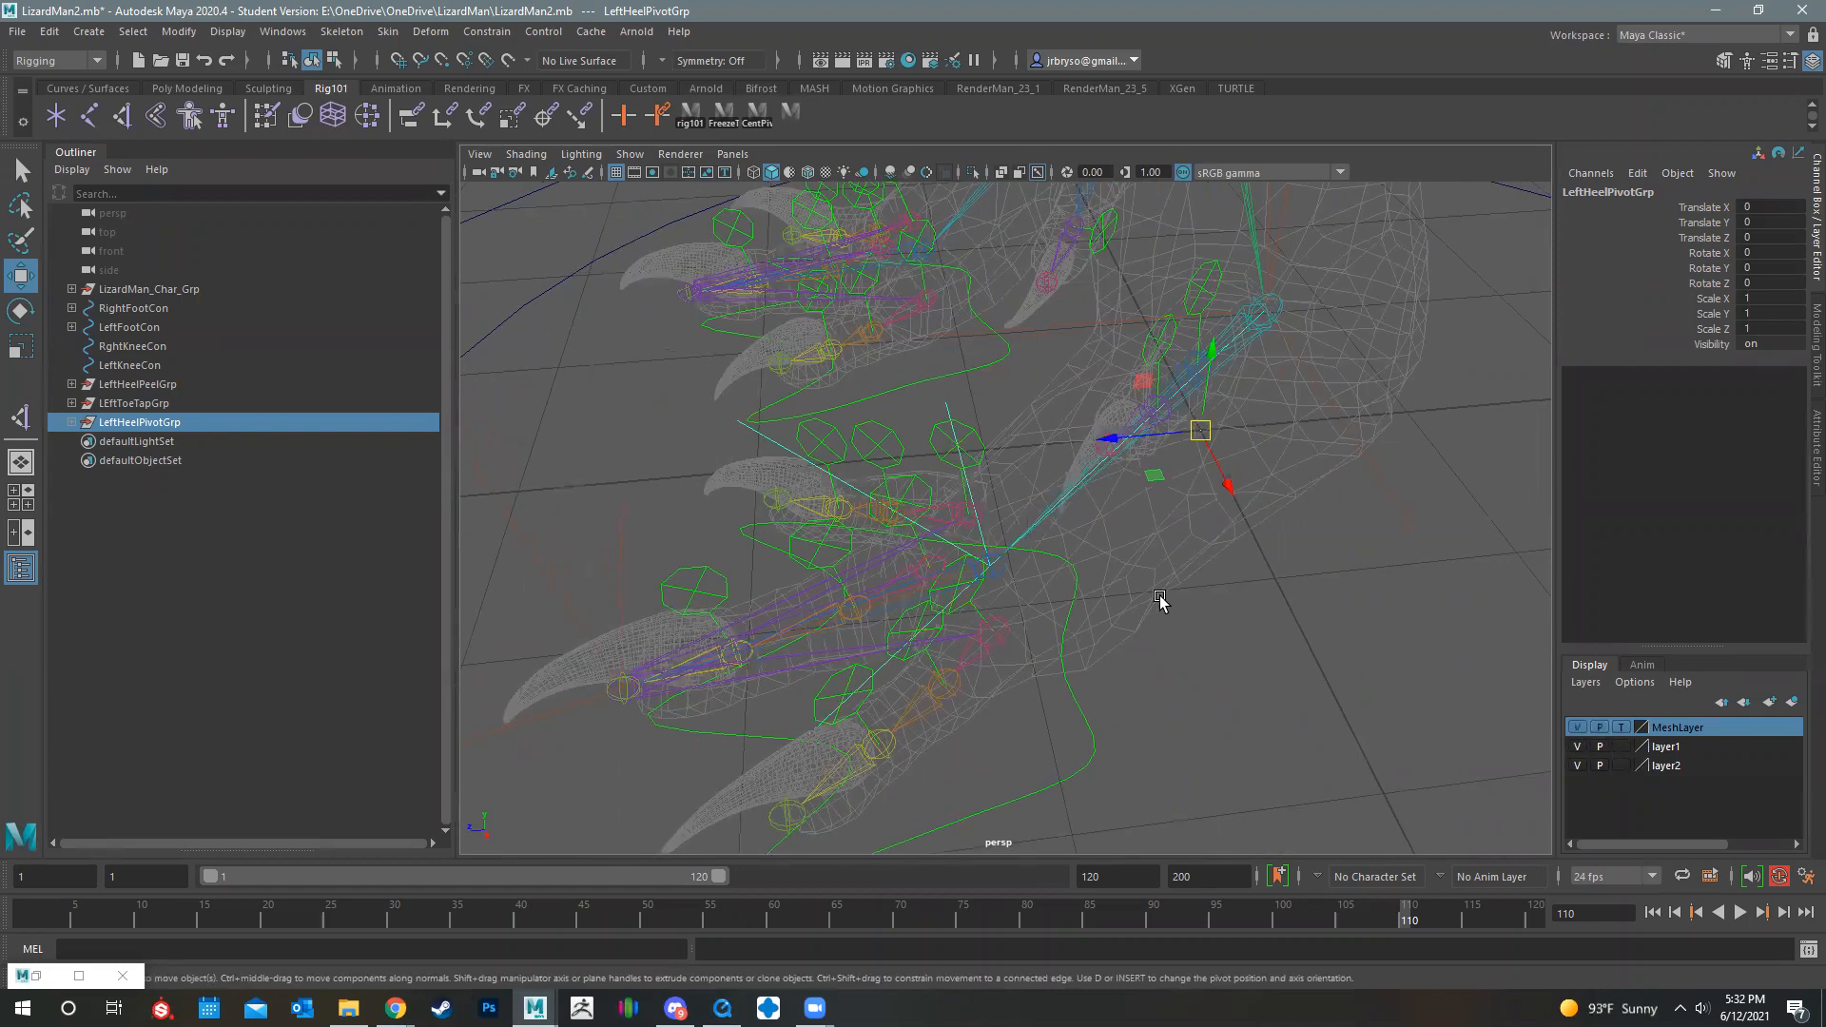
left_click_drag(962, 637, 1346, 575, "alt")
left_click_drag(1180, 572, 1286, 617, "alt")
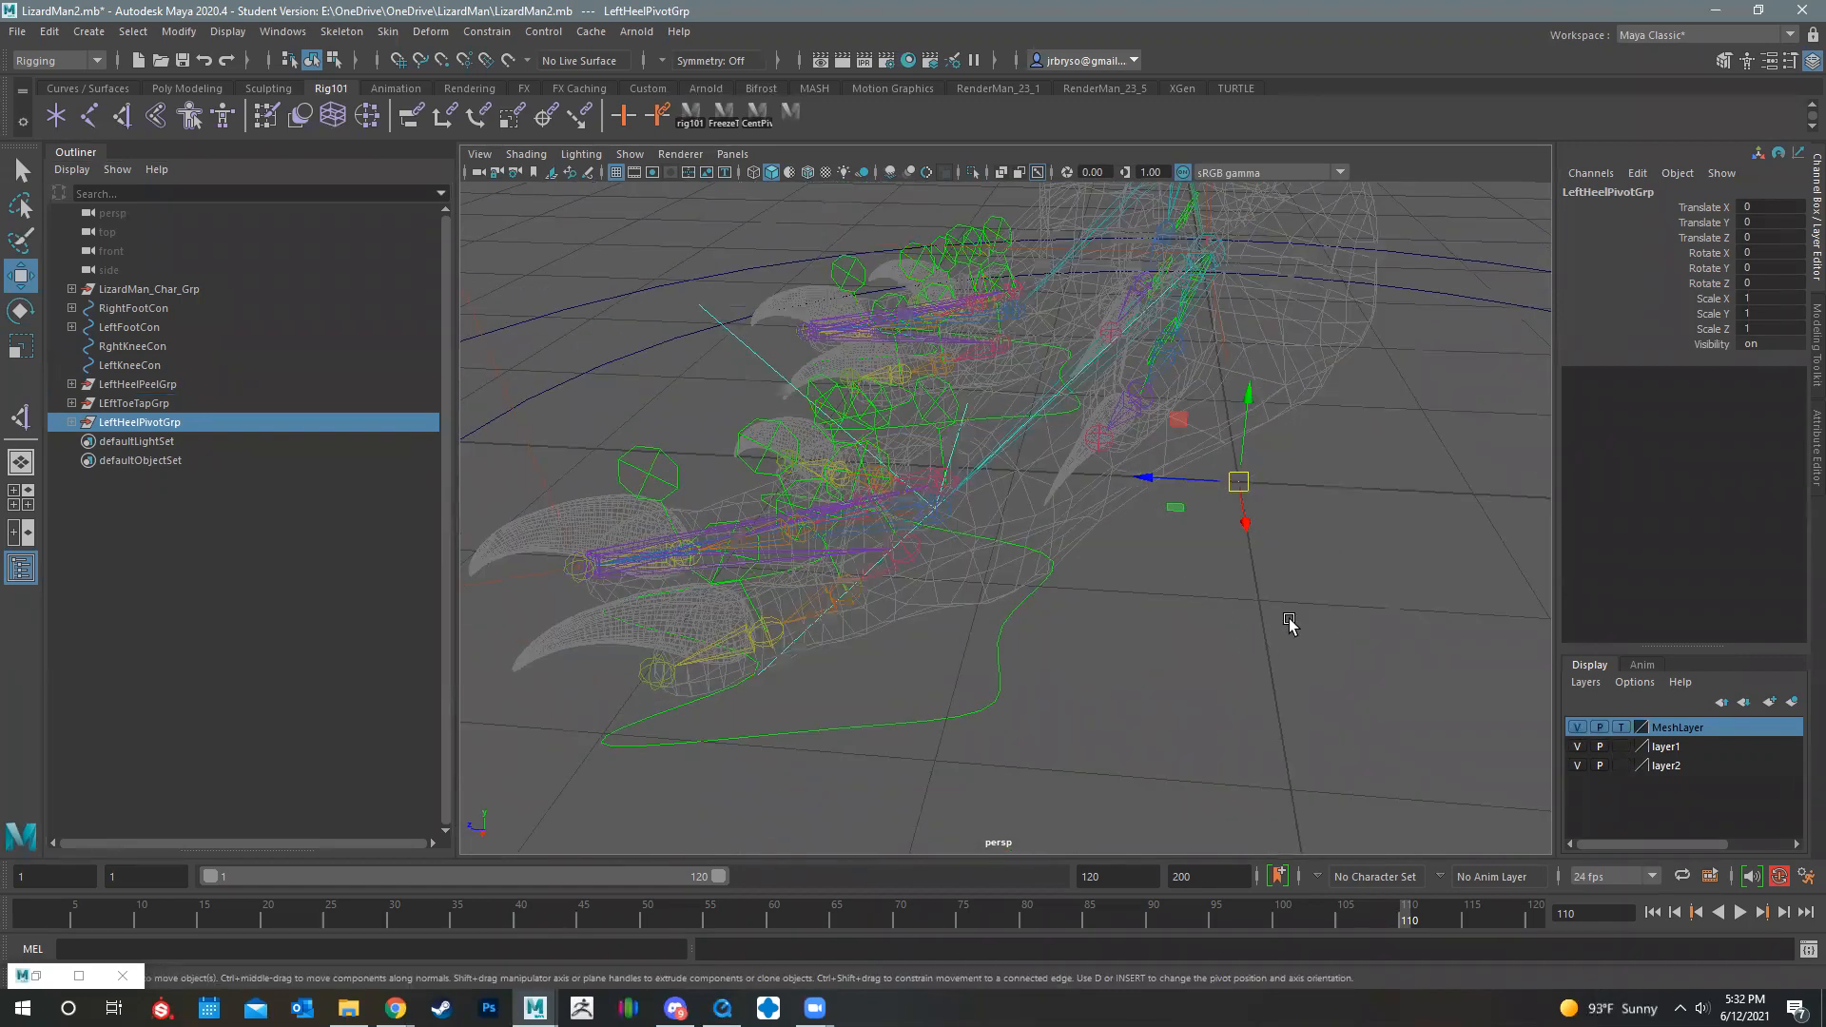
left_click_drag(1167, 343, 1221, 241, "alt")
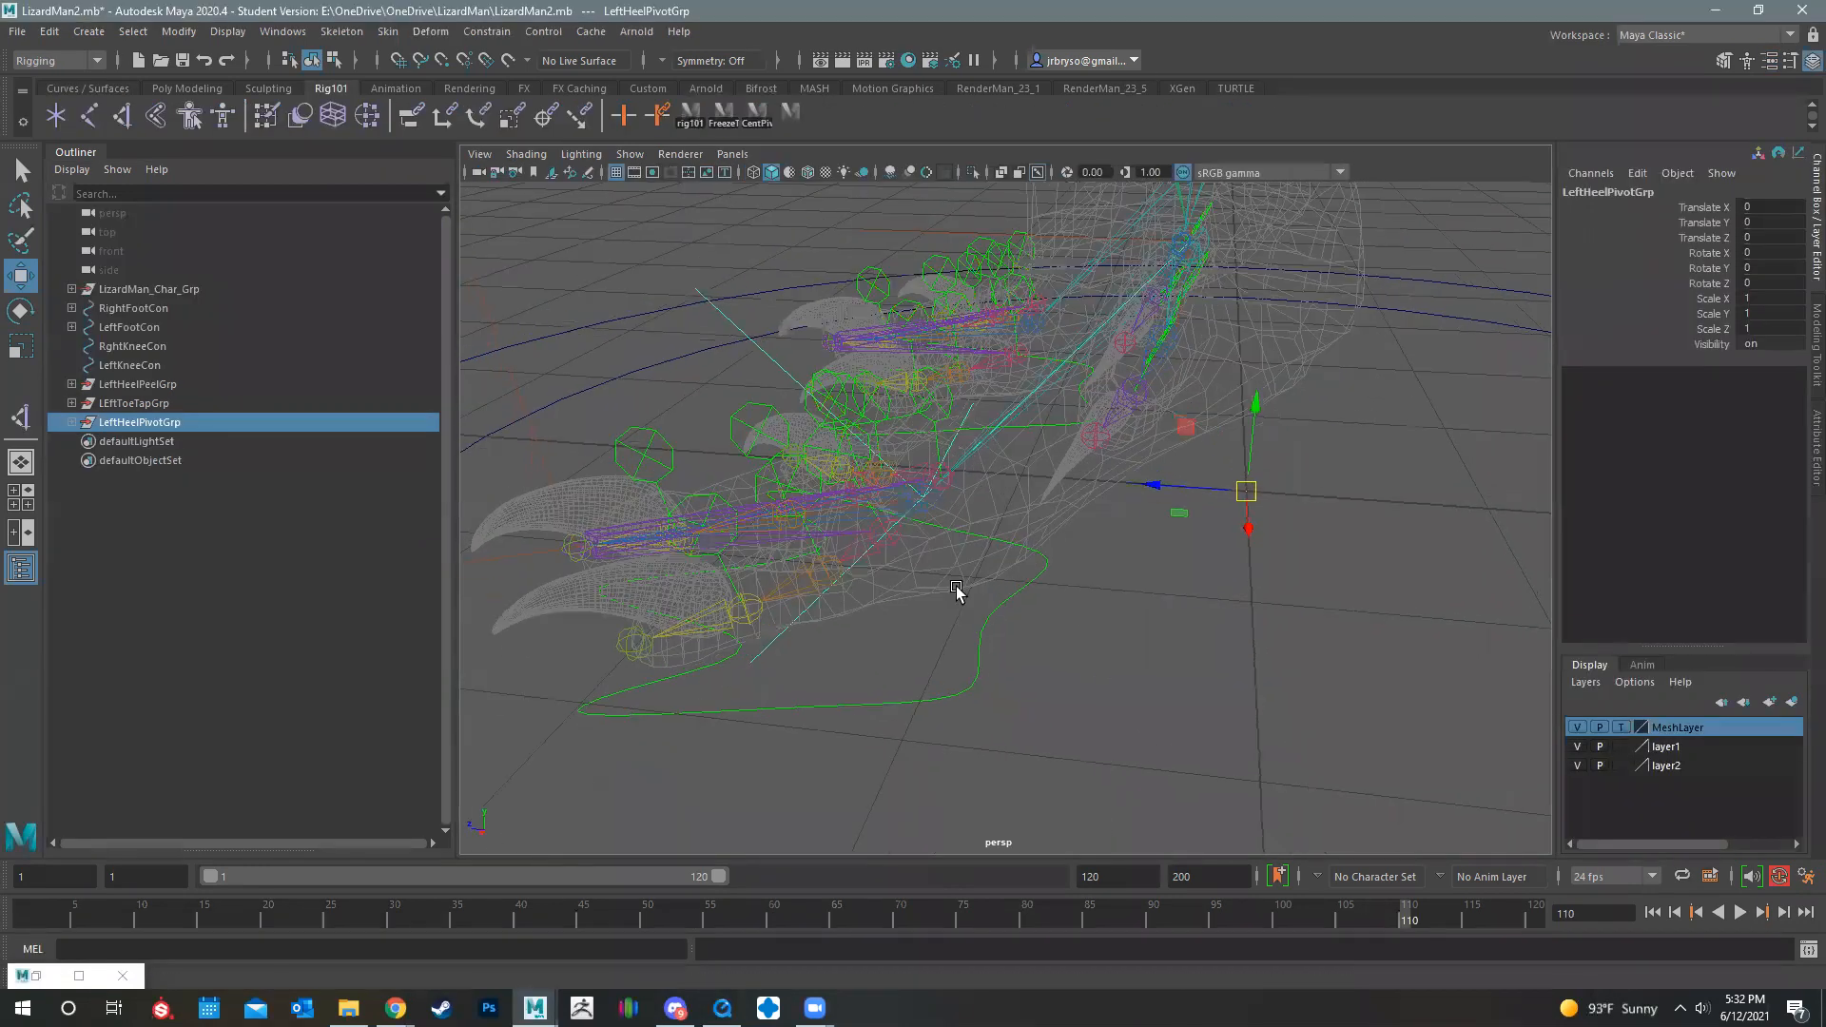
Step: Snap the pivot of LeftHeelPivotGrp to the left foot's ball joint
left_click_drag(956, 589, 1037, 605, "alt")
left_click_drag(1037, 600, 975, 559, "alt")
key("d")
key("v")
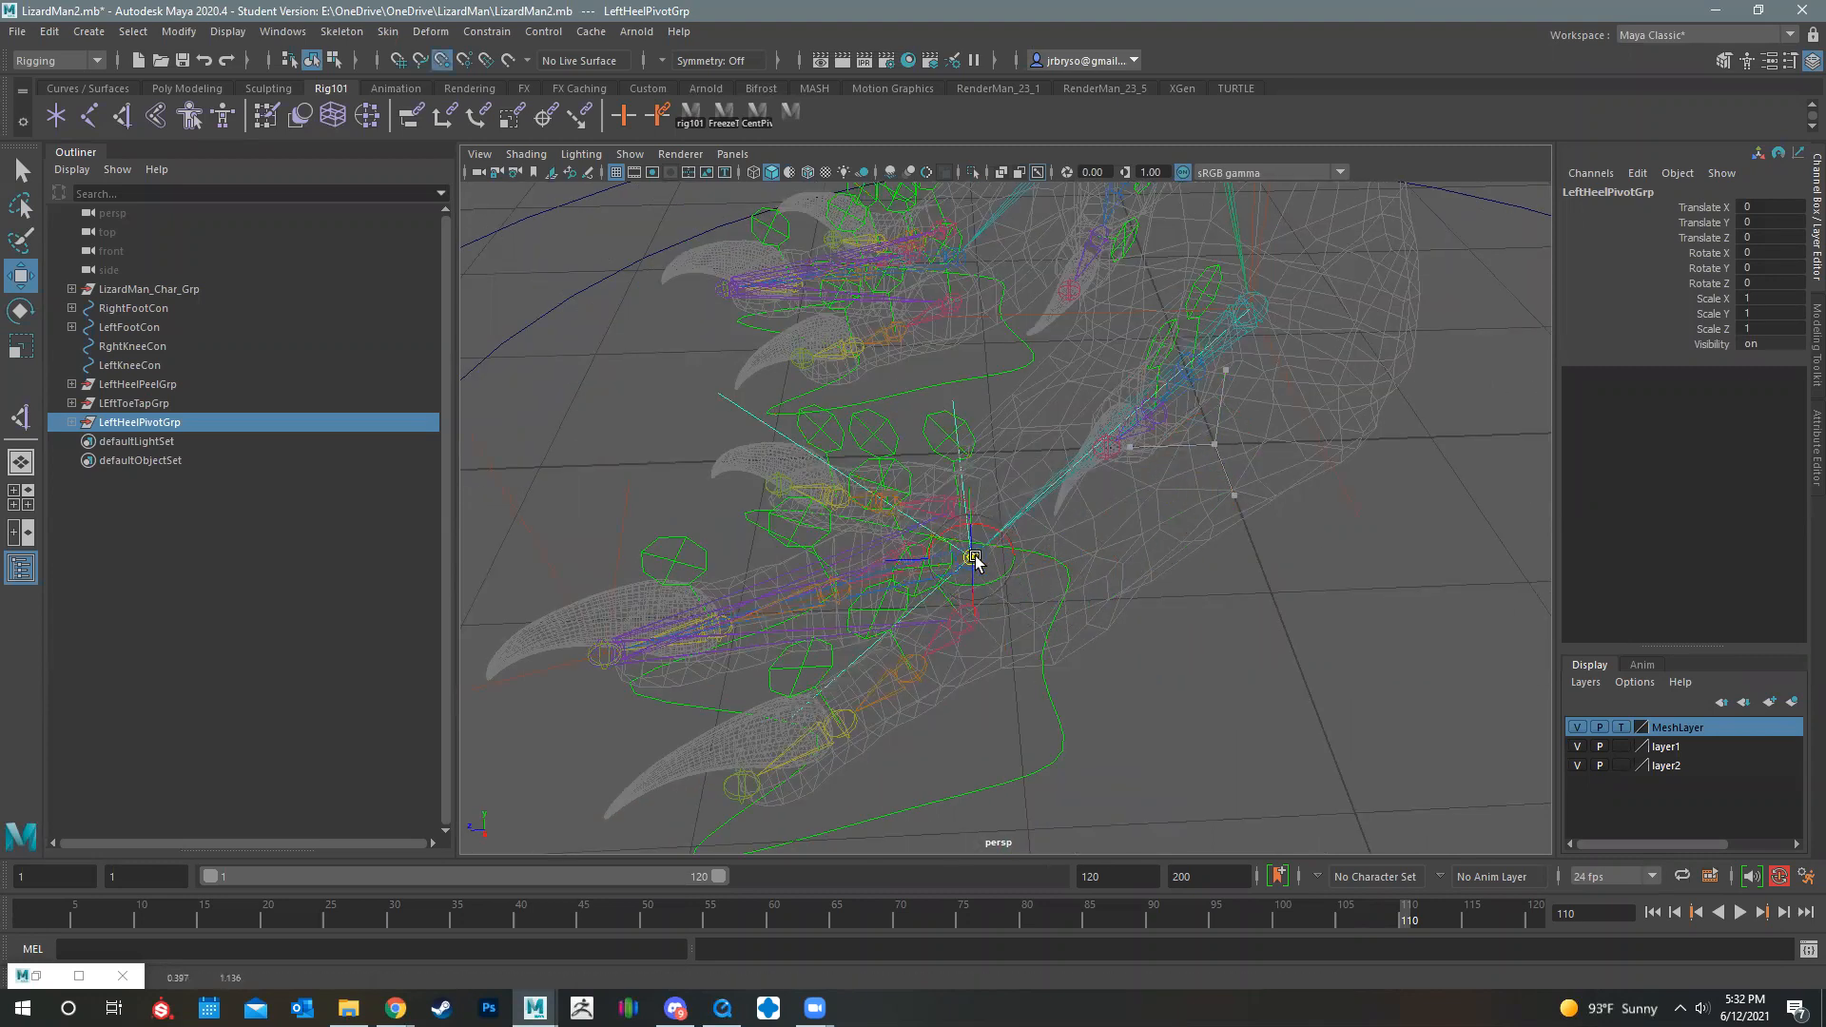
mouse_move(1202, 631)
left_mouse_down("alt")
mouse_move(1162, 599)
mouse_move(1194, 627)
left_mouse_up("alt")
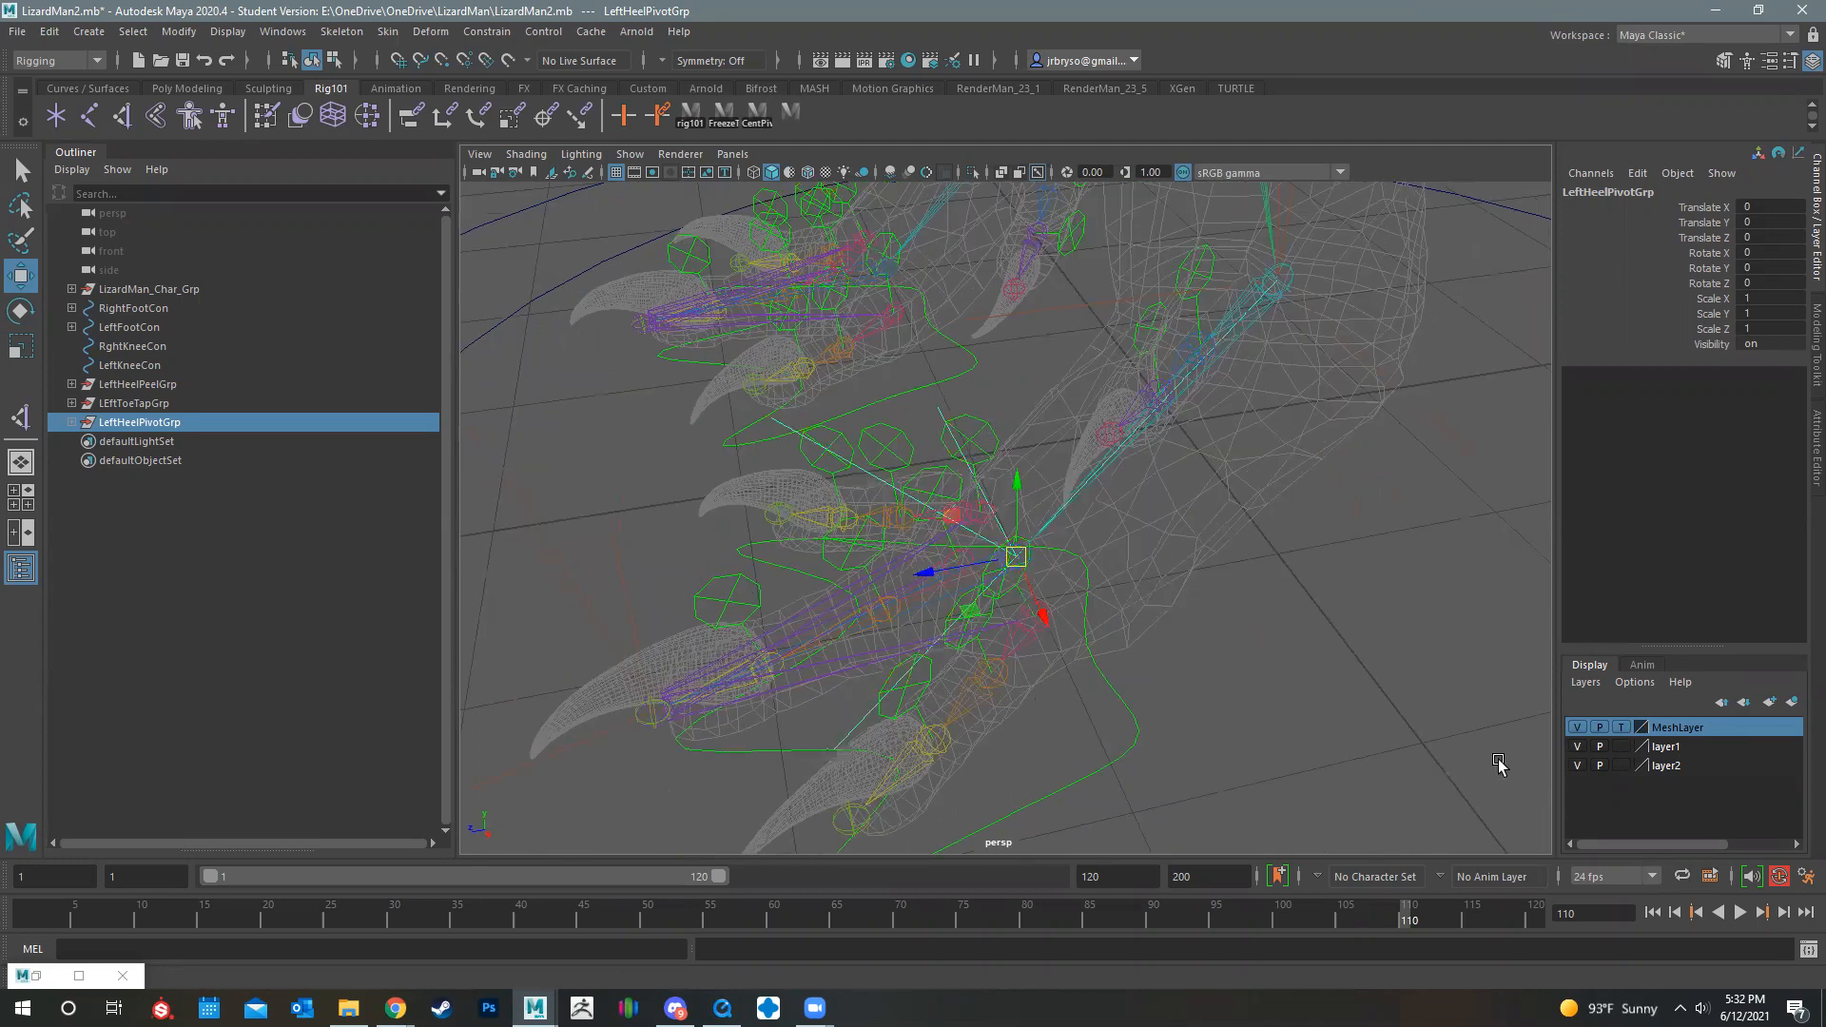
Step: Move the pivot of LeftHeelPivotGrp back to the left foot's heel, using the character mesh as reference
left_click_drag(1498, 766, 1522, 751, "alt")
left_click(1577, 728)
left_click_drag(1143, 610, 1219, 612, "alt")
left_click(1578, 728)
left_click_drag(1111, 577, 997, 459, "alt")
left_click_drag(1145, 571, 966, 506, "alt")
left_click_drag(1213, 590, 1105, 618, "alt")
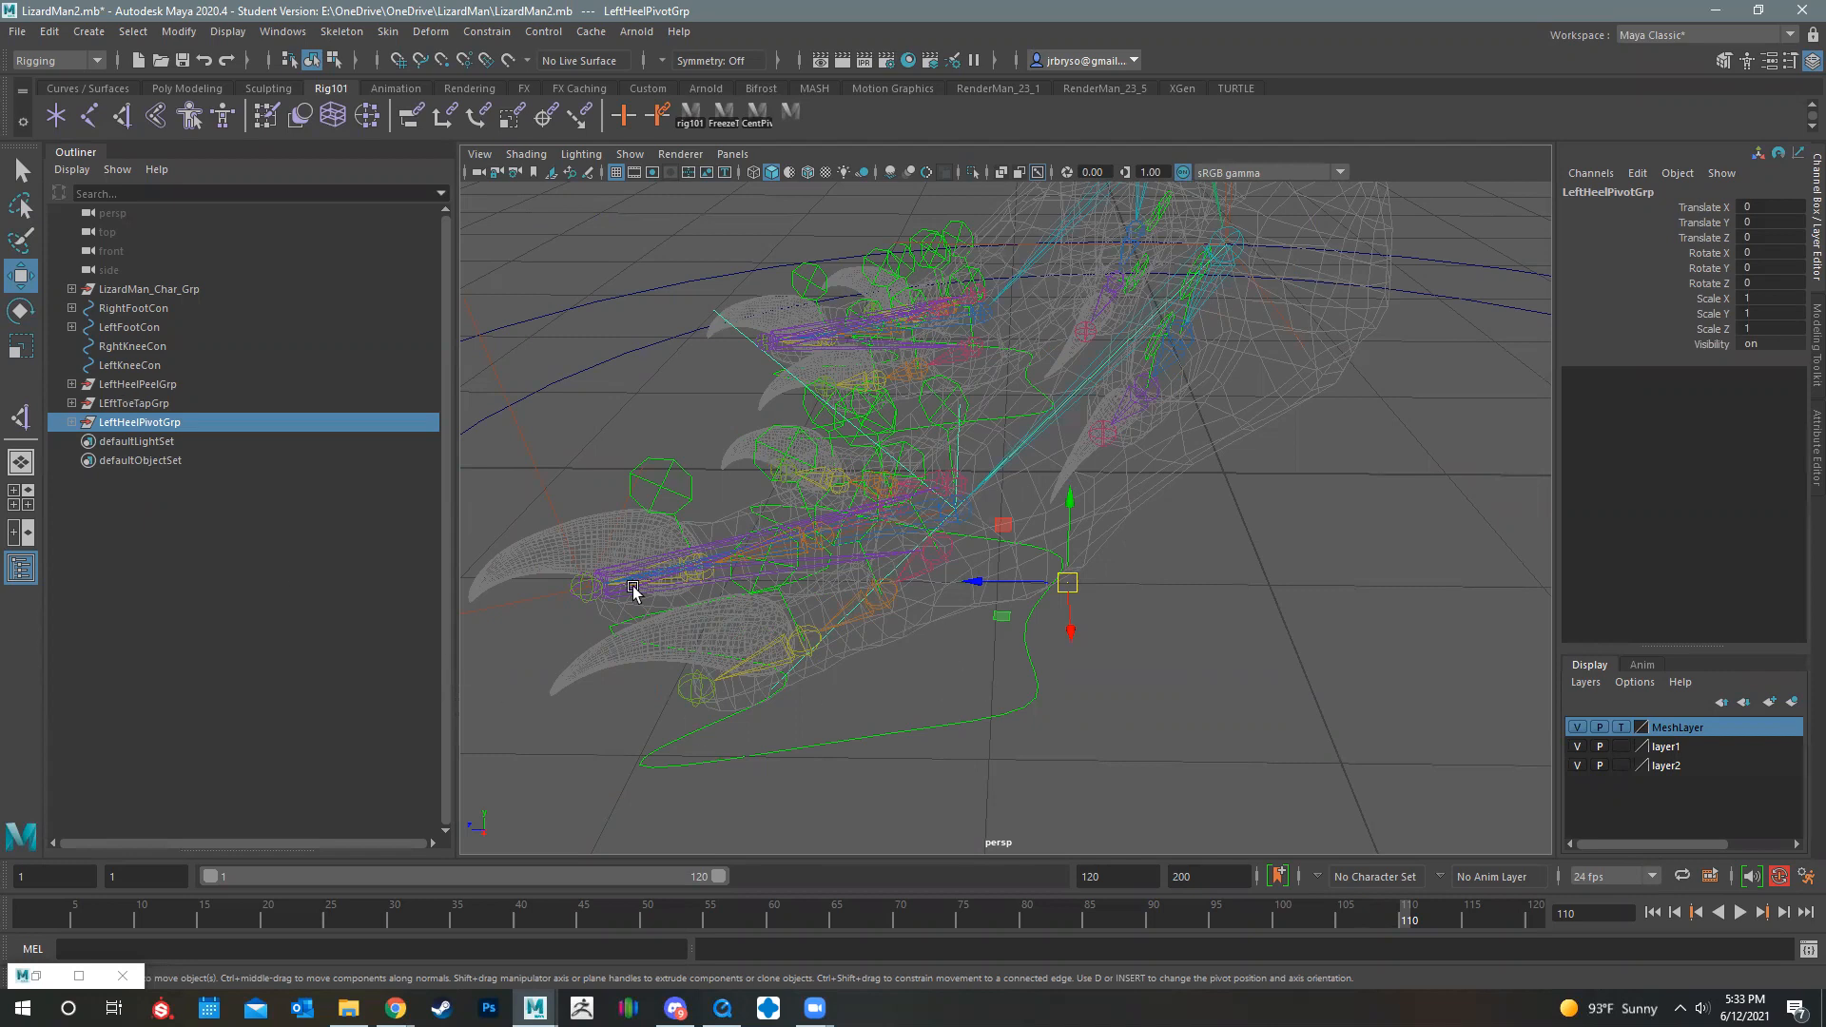
Step: Test LeftHeelPivotGrp by rotating it about the Y axis, and undo the rotation
left_click(119, 423)
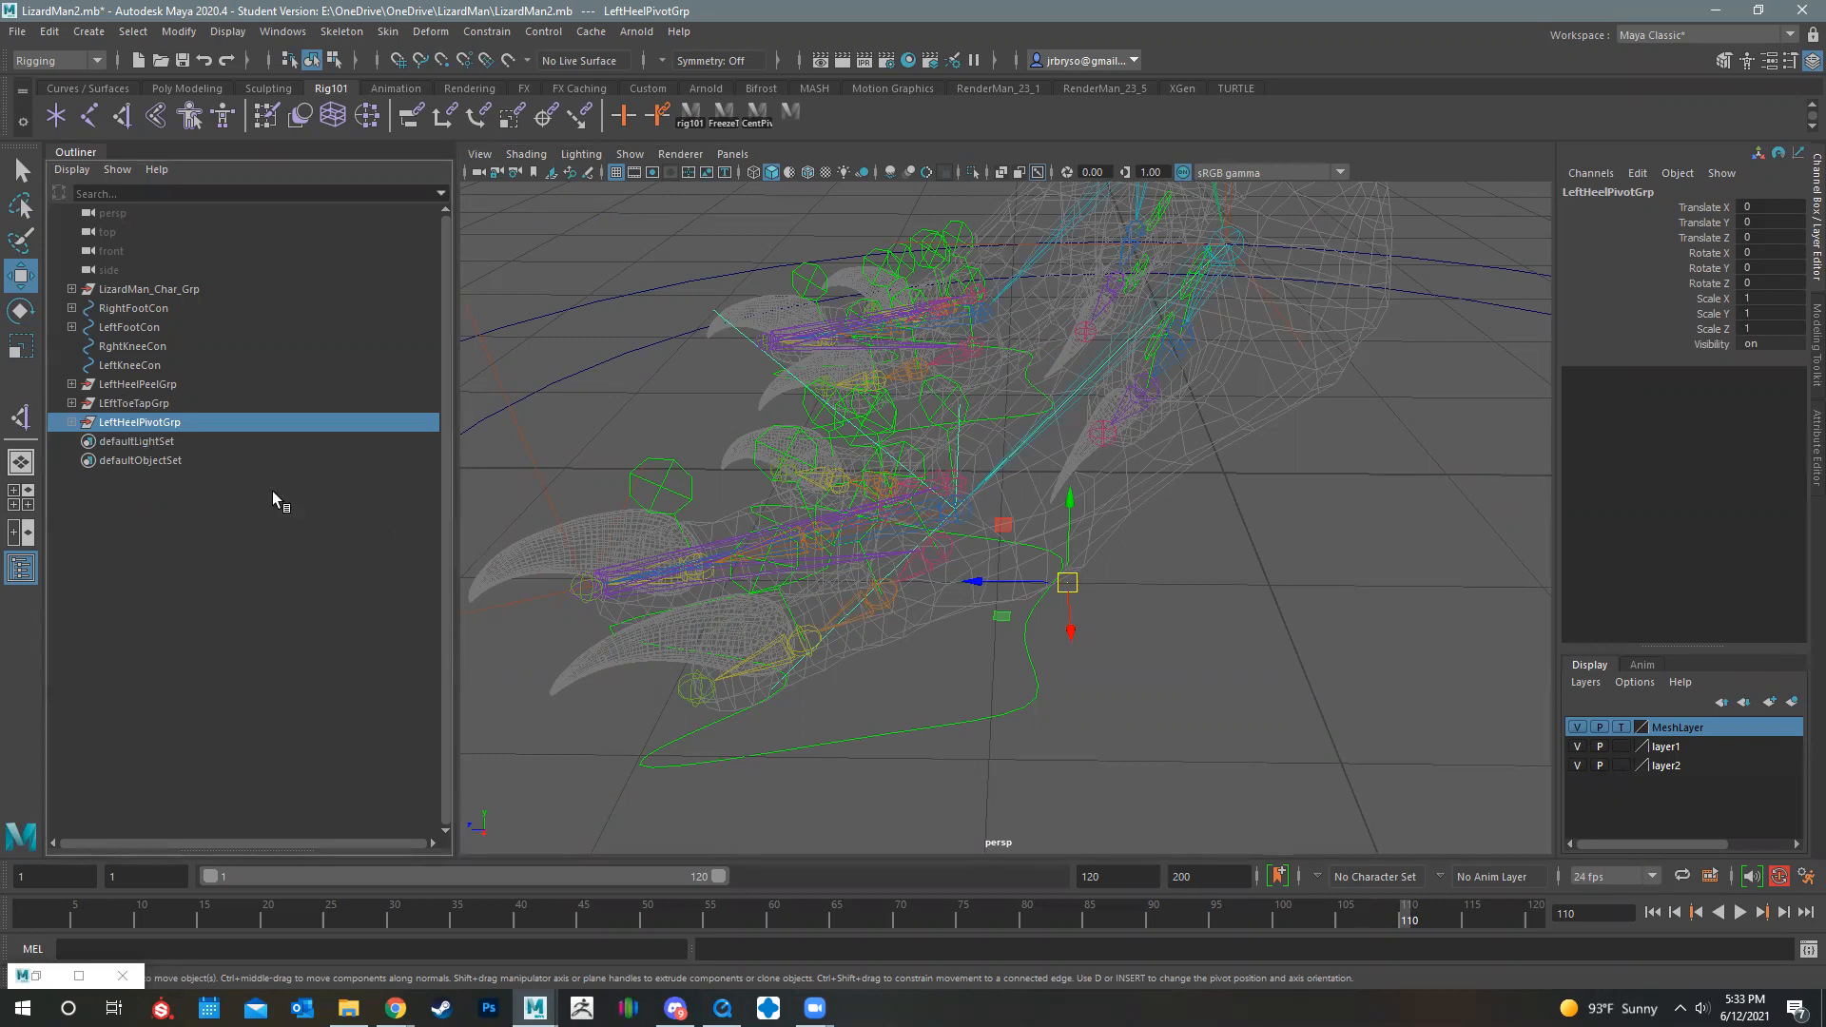
key("e")
mouse_move(1066, 628)
left_mouse_down()
mouse_move(954, 591)
mouse_move(1084, 623)
mouse_move(1002, 590)
mouse_move(1067, 608)
left_mouse_up()
key("ctrl+z")
key("ctrl+z")
key("ctrl+z")
key("ctrl+z")
Step: Test LEftToeTapGrp and LeftHeelPeelGrp by rotating each about the X axis, undoing each rotation
left_click(124, 403)
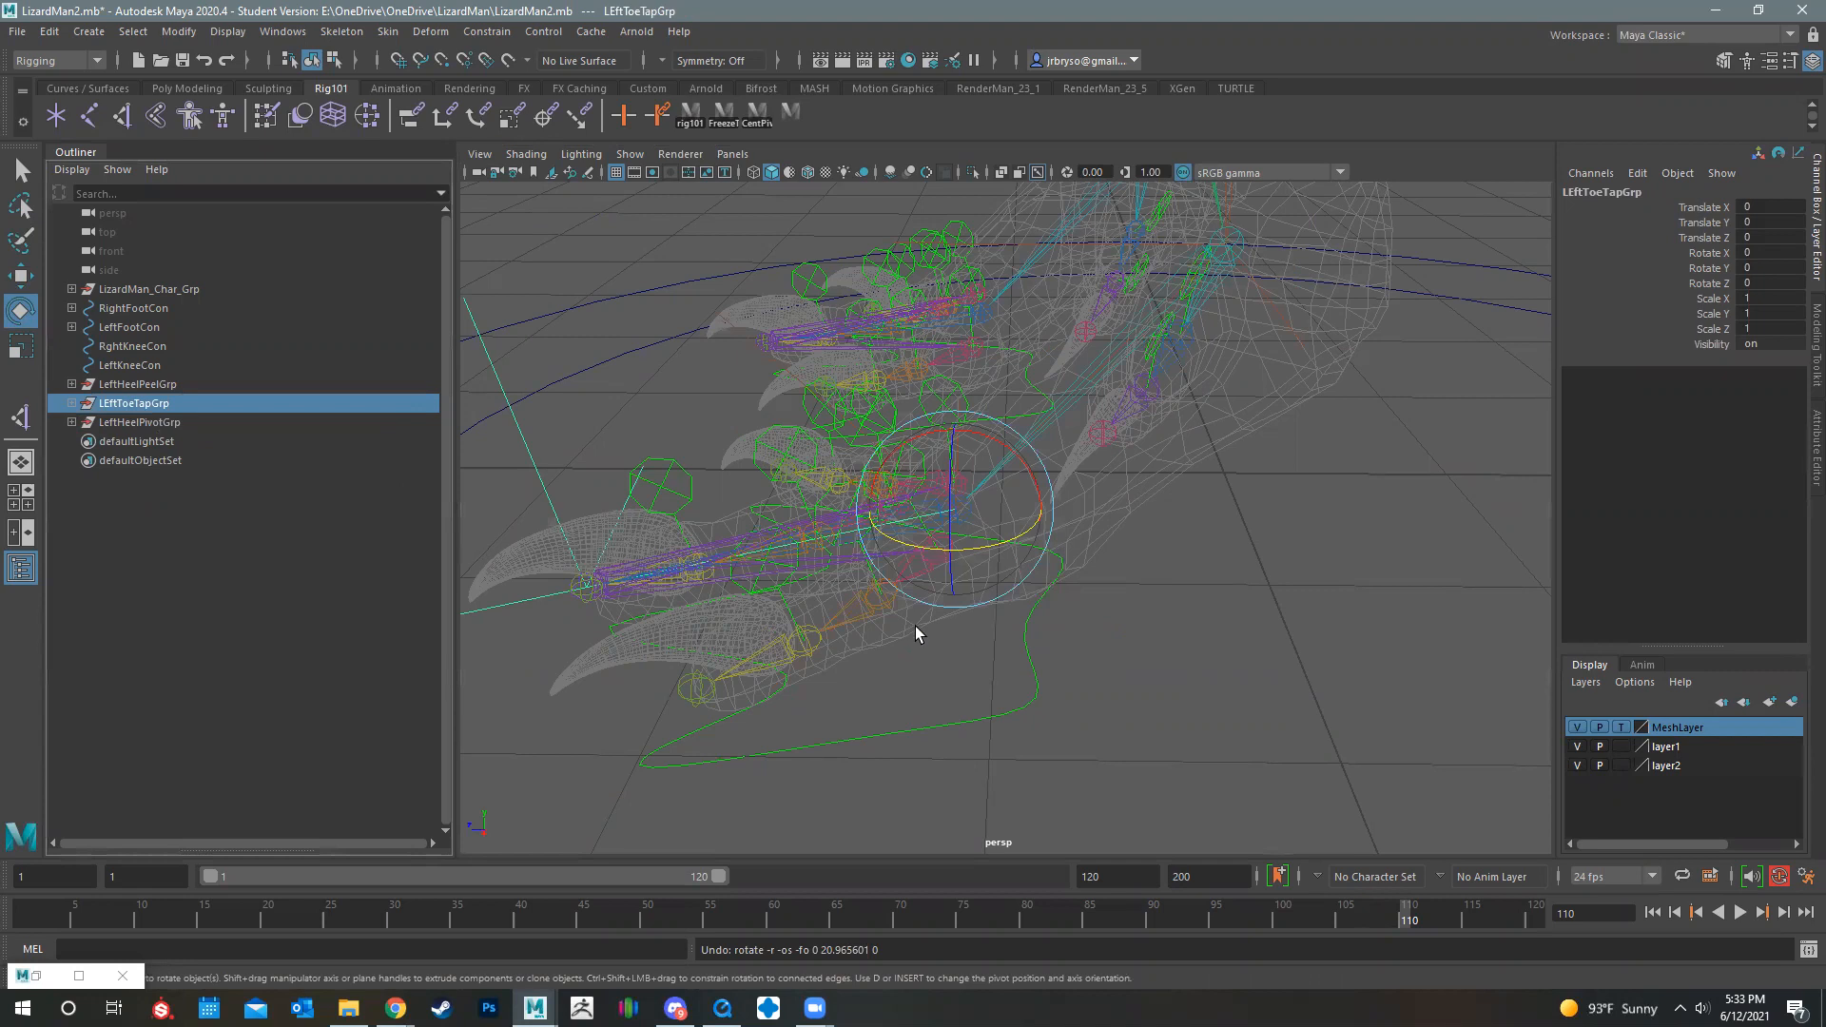
left_click_drag(900, 437, 961, 447)
key("ctrl+z")
left_click(122, 385)
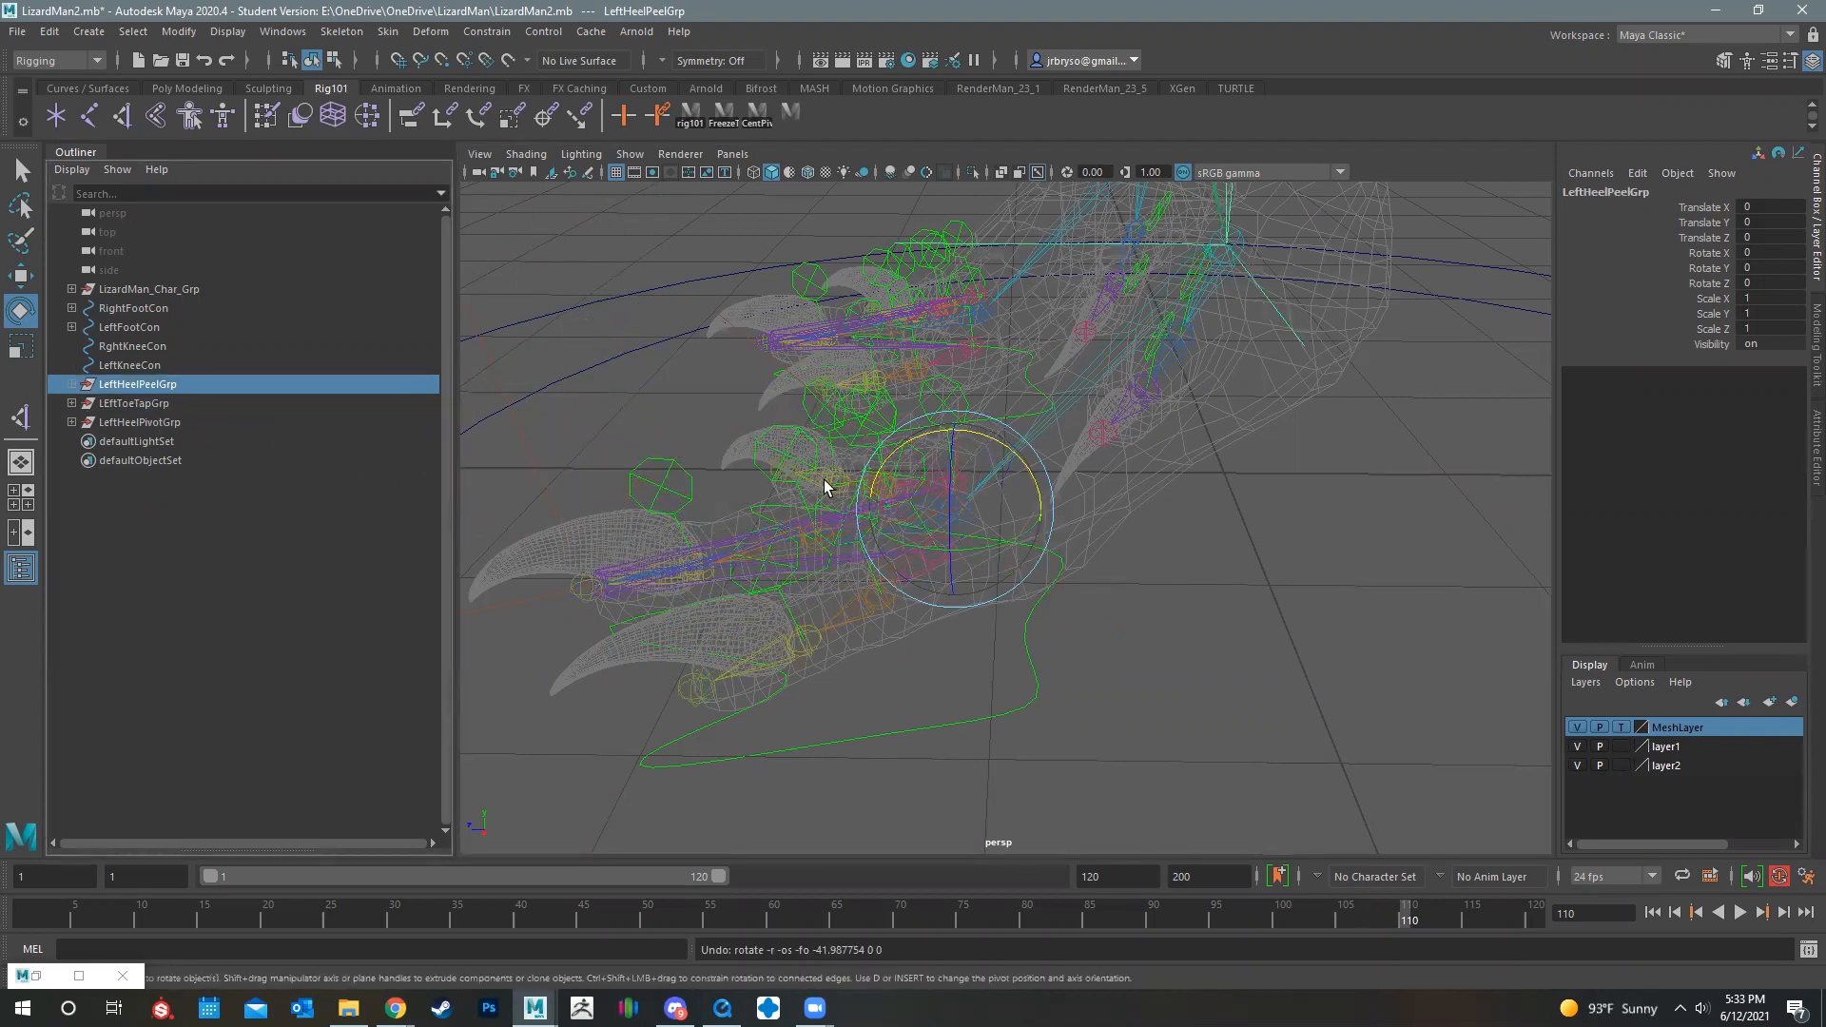
left_click_drag(983, 440, 1031, 430)
key("ctrl+z")
key("ctrl+z")
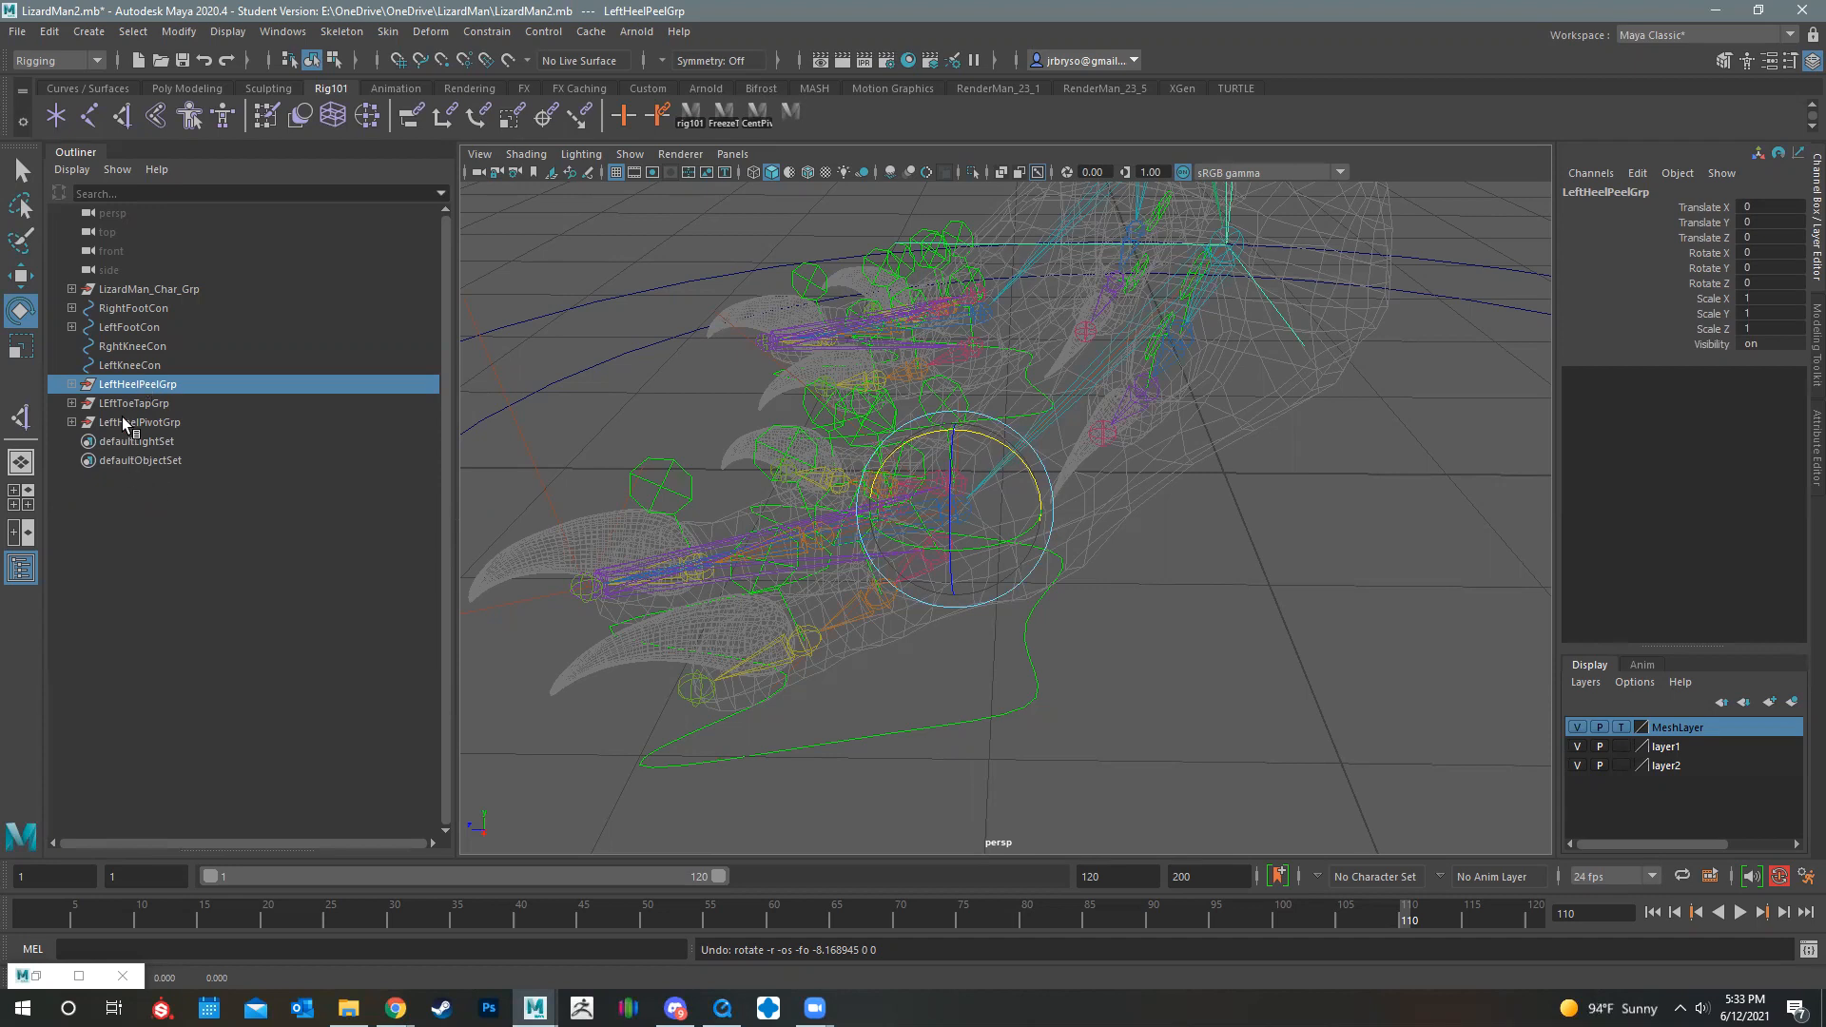
Step: Expand LeftHeelPivotGrp and parent LEftToeTapGrp under it
left_click(149, 404)
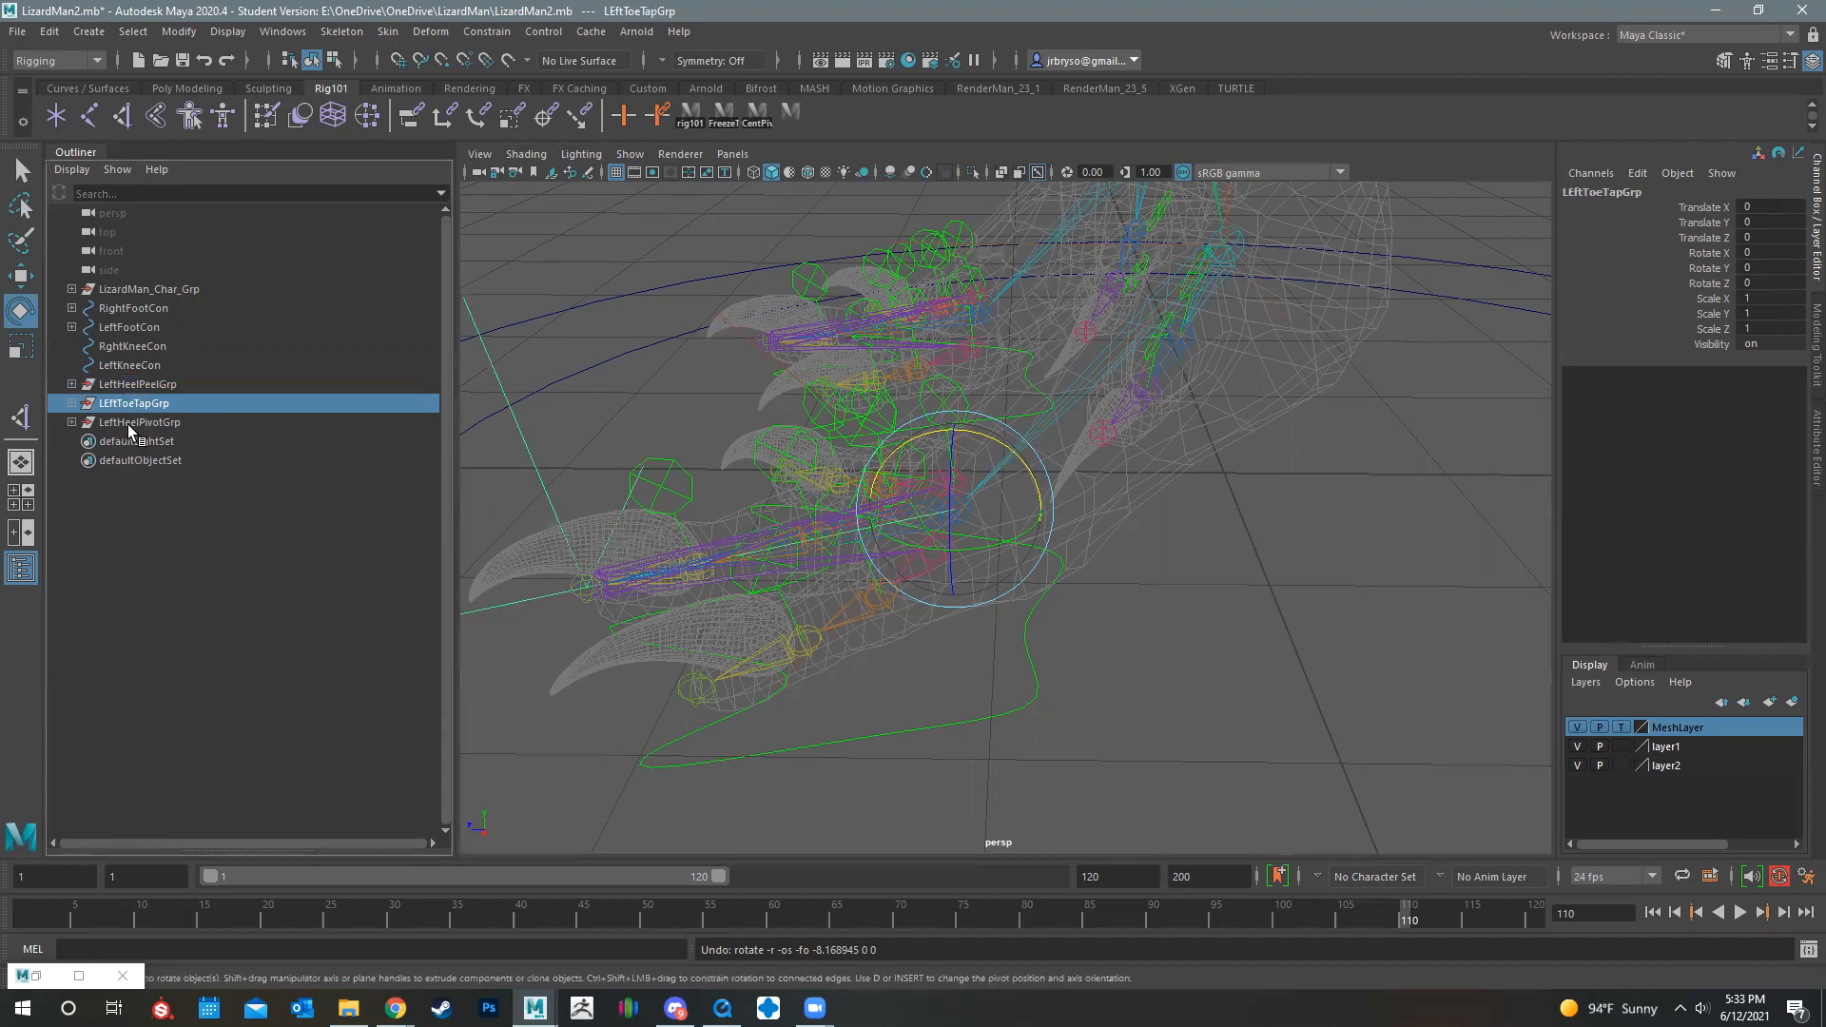
left_click(123, 422, "shift")
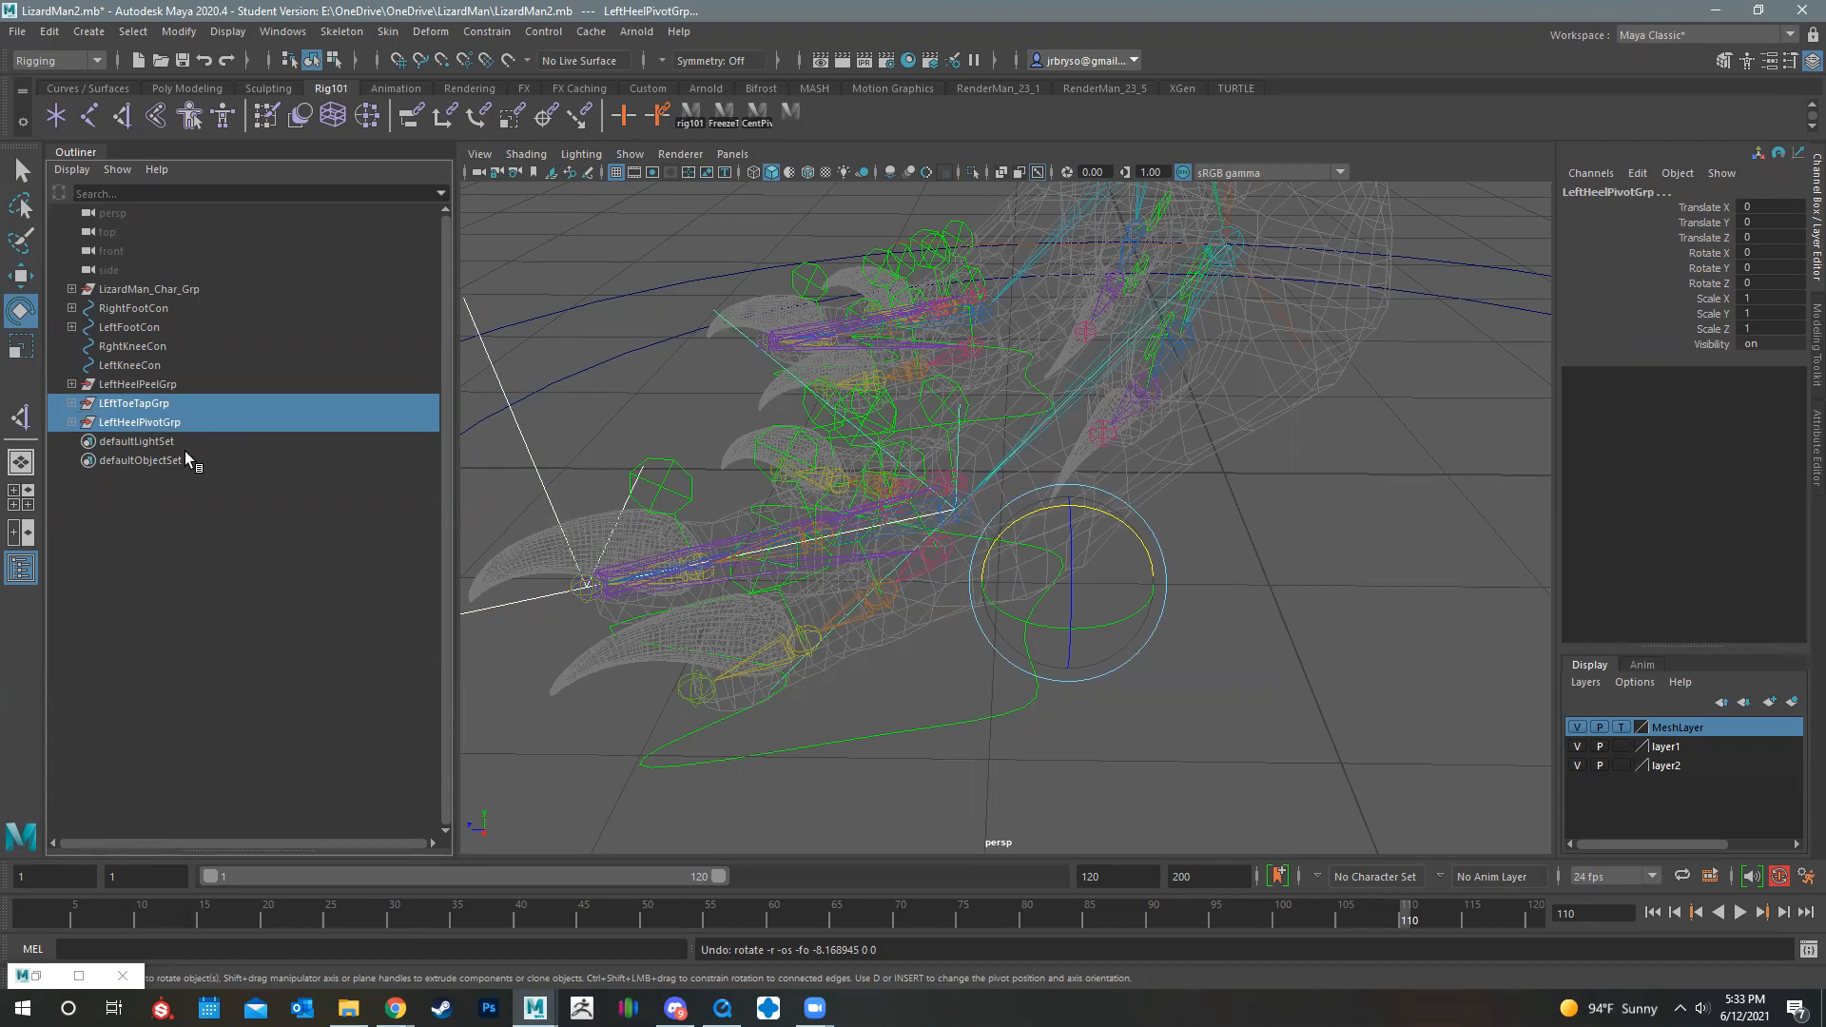
left_click(123, 405)
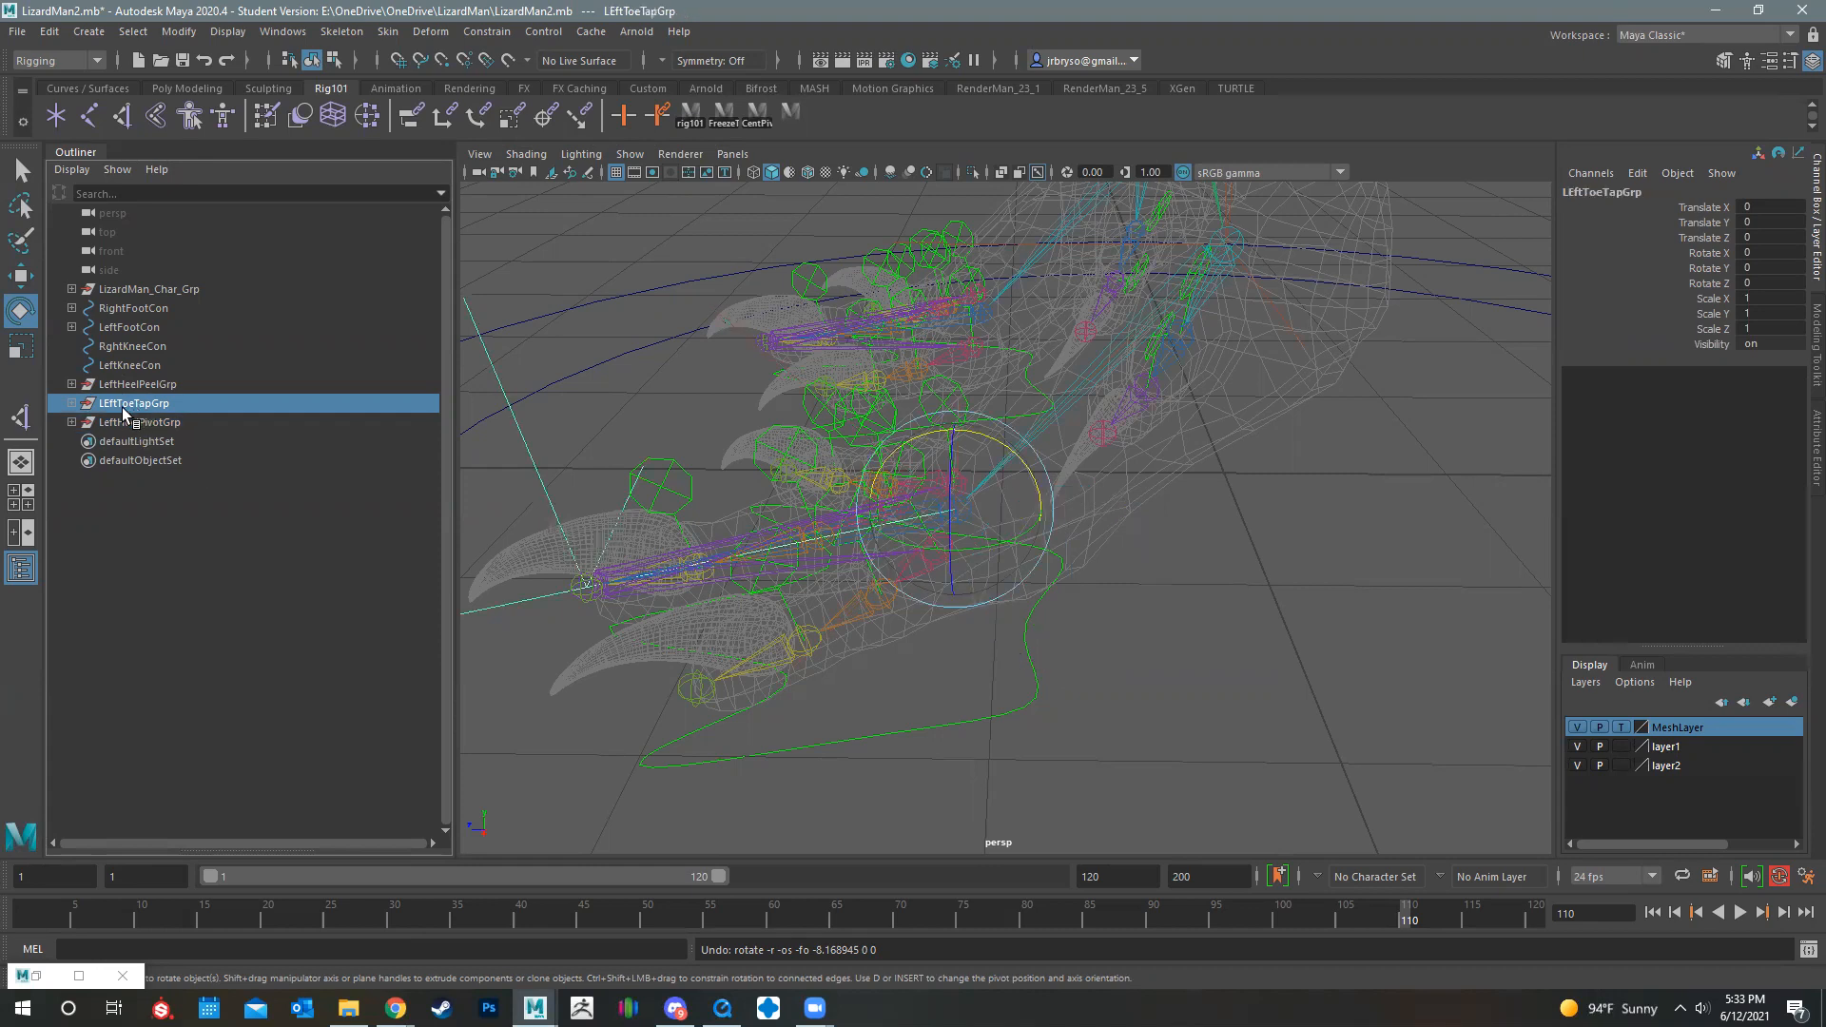
left_click(73, 422)
middle_click_drag(120, 405, 123, 425)
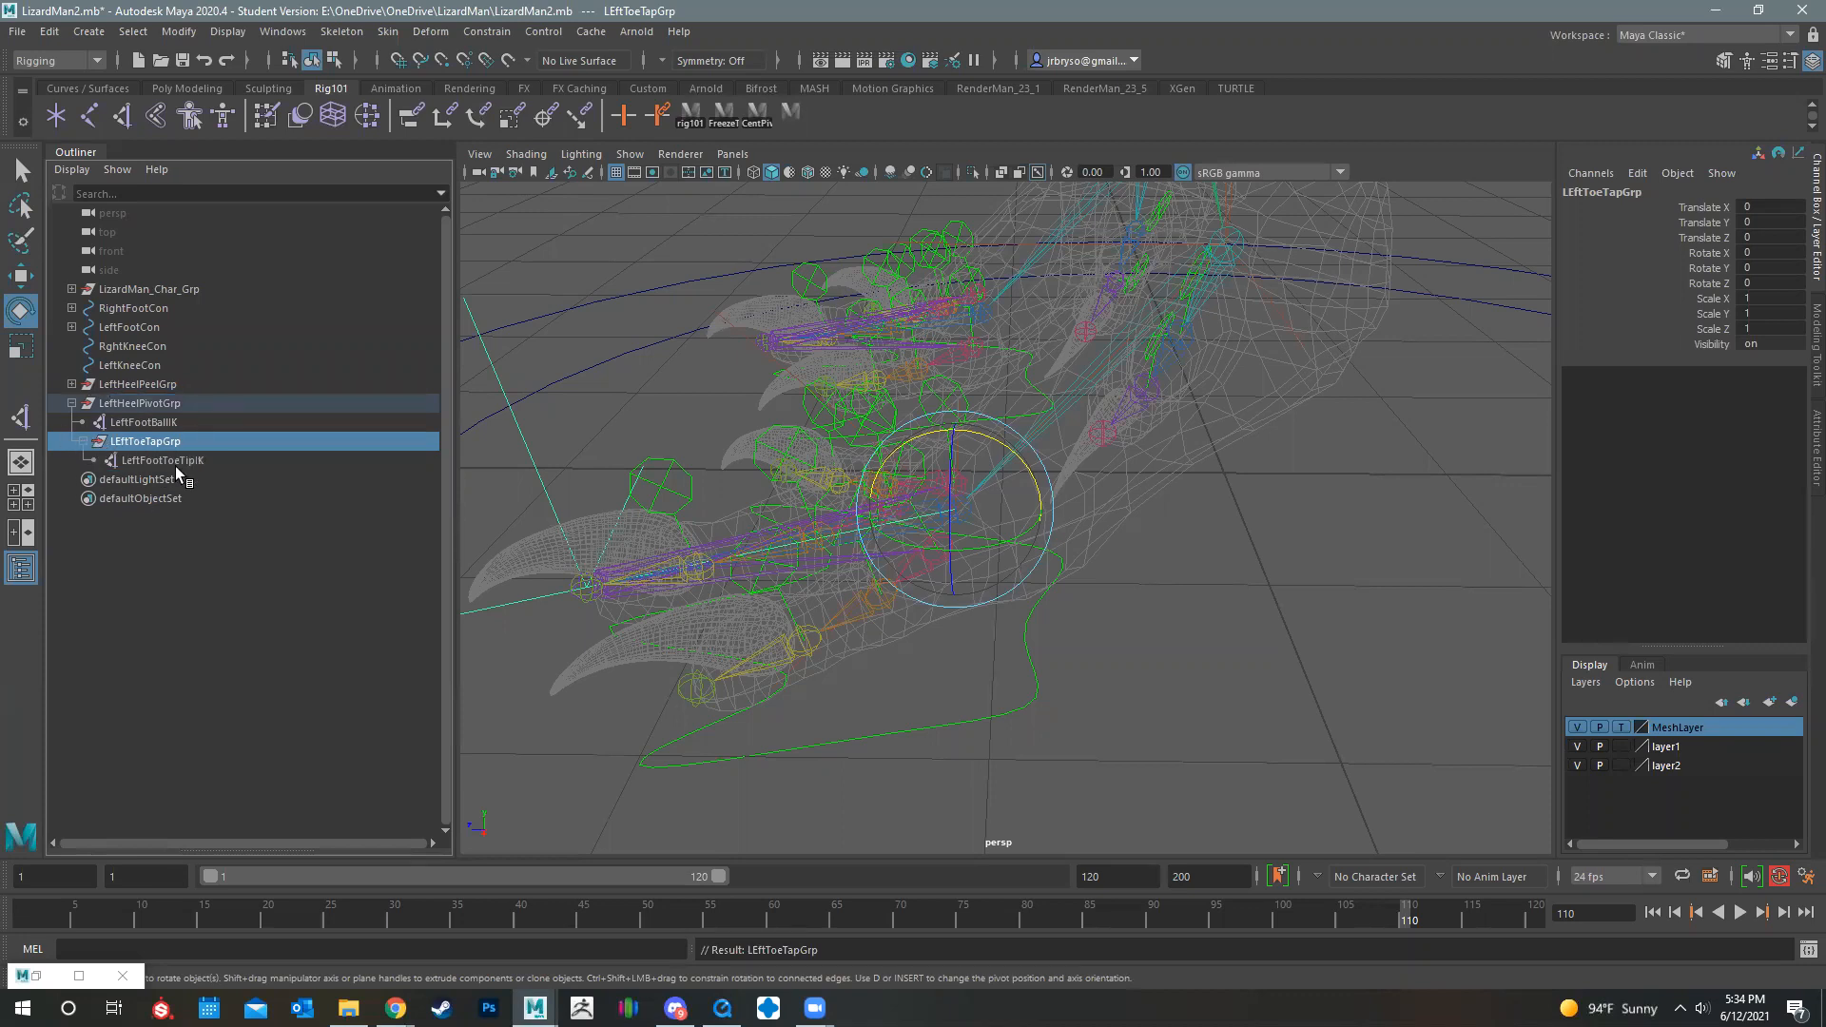
Step: Test the combined heel pivot and toe tap groups by rotating LeftHeelPivotGrp, and undo the rotation
left_click(137, 407)
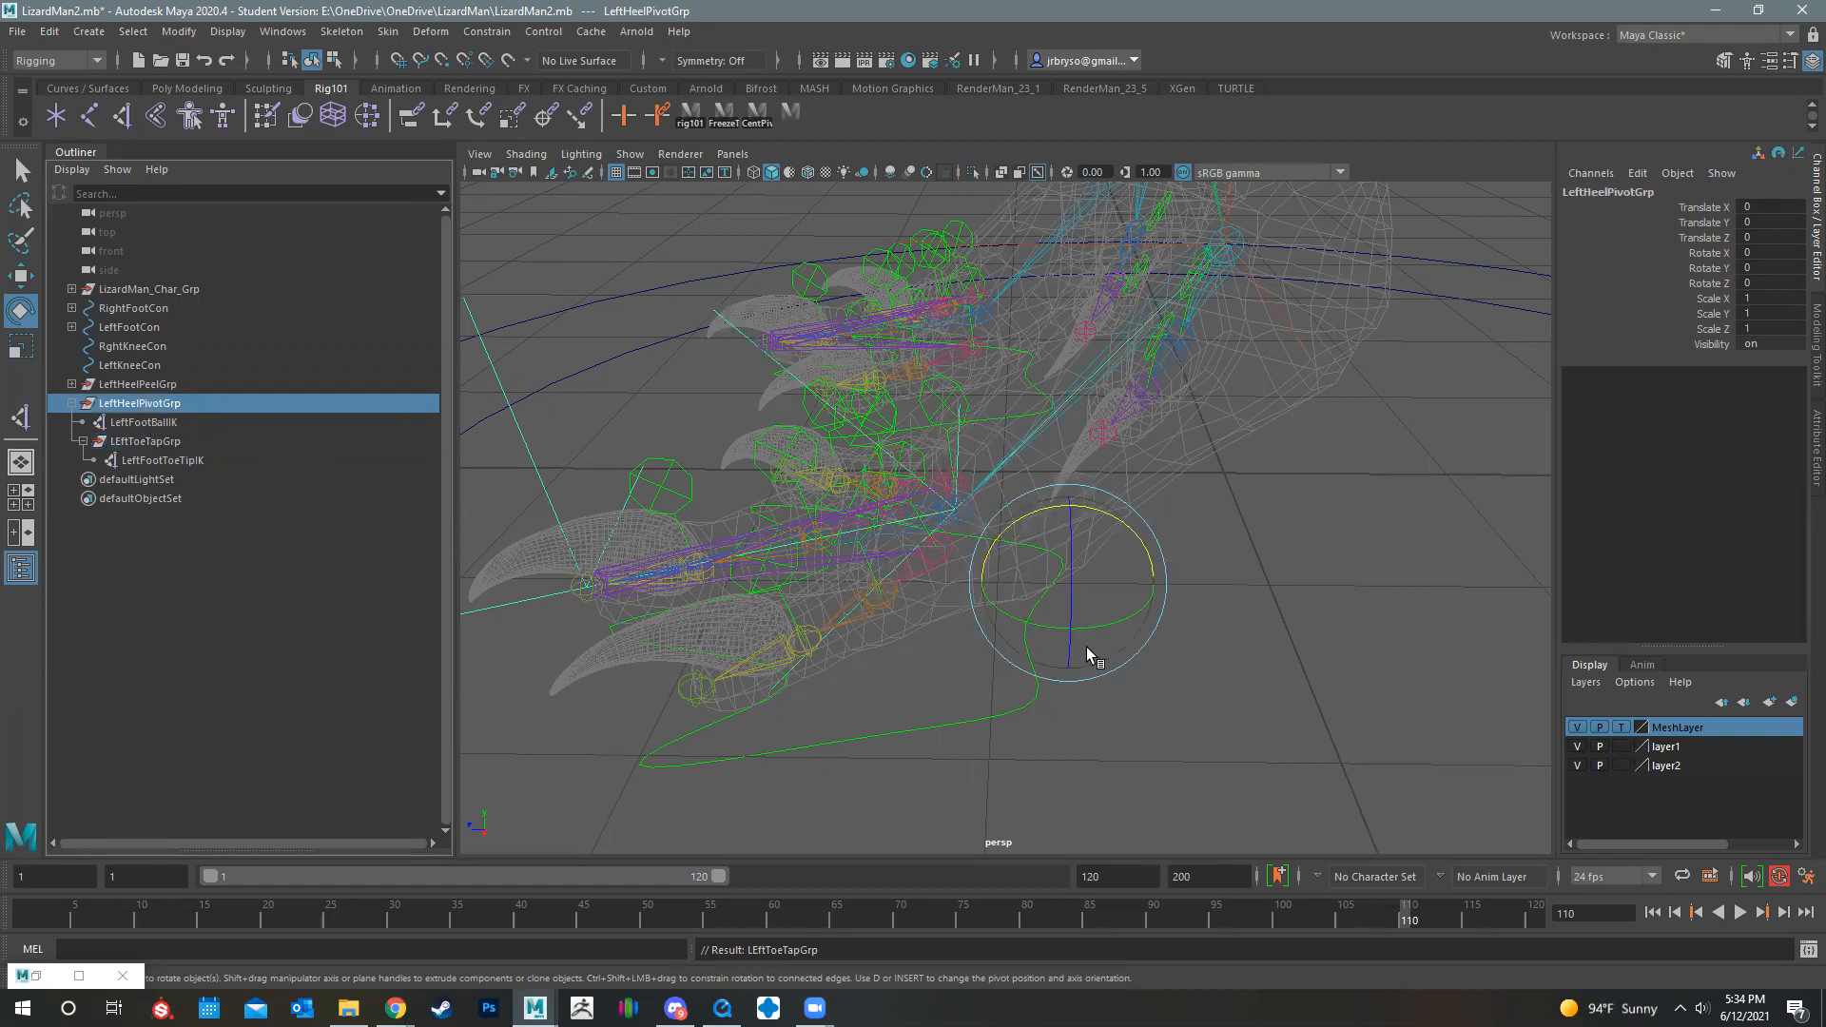
left_click_drag(1129, 616, 1002, 646)
key("ctrl+z")
Step: Group LeftHeelPeelGrp and LeftHeelPivotGrp together and name the new group LeftFootCigStompGrp
left_click(116, 384)
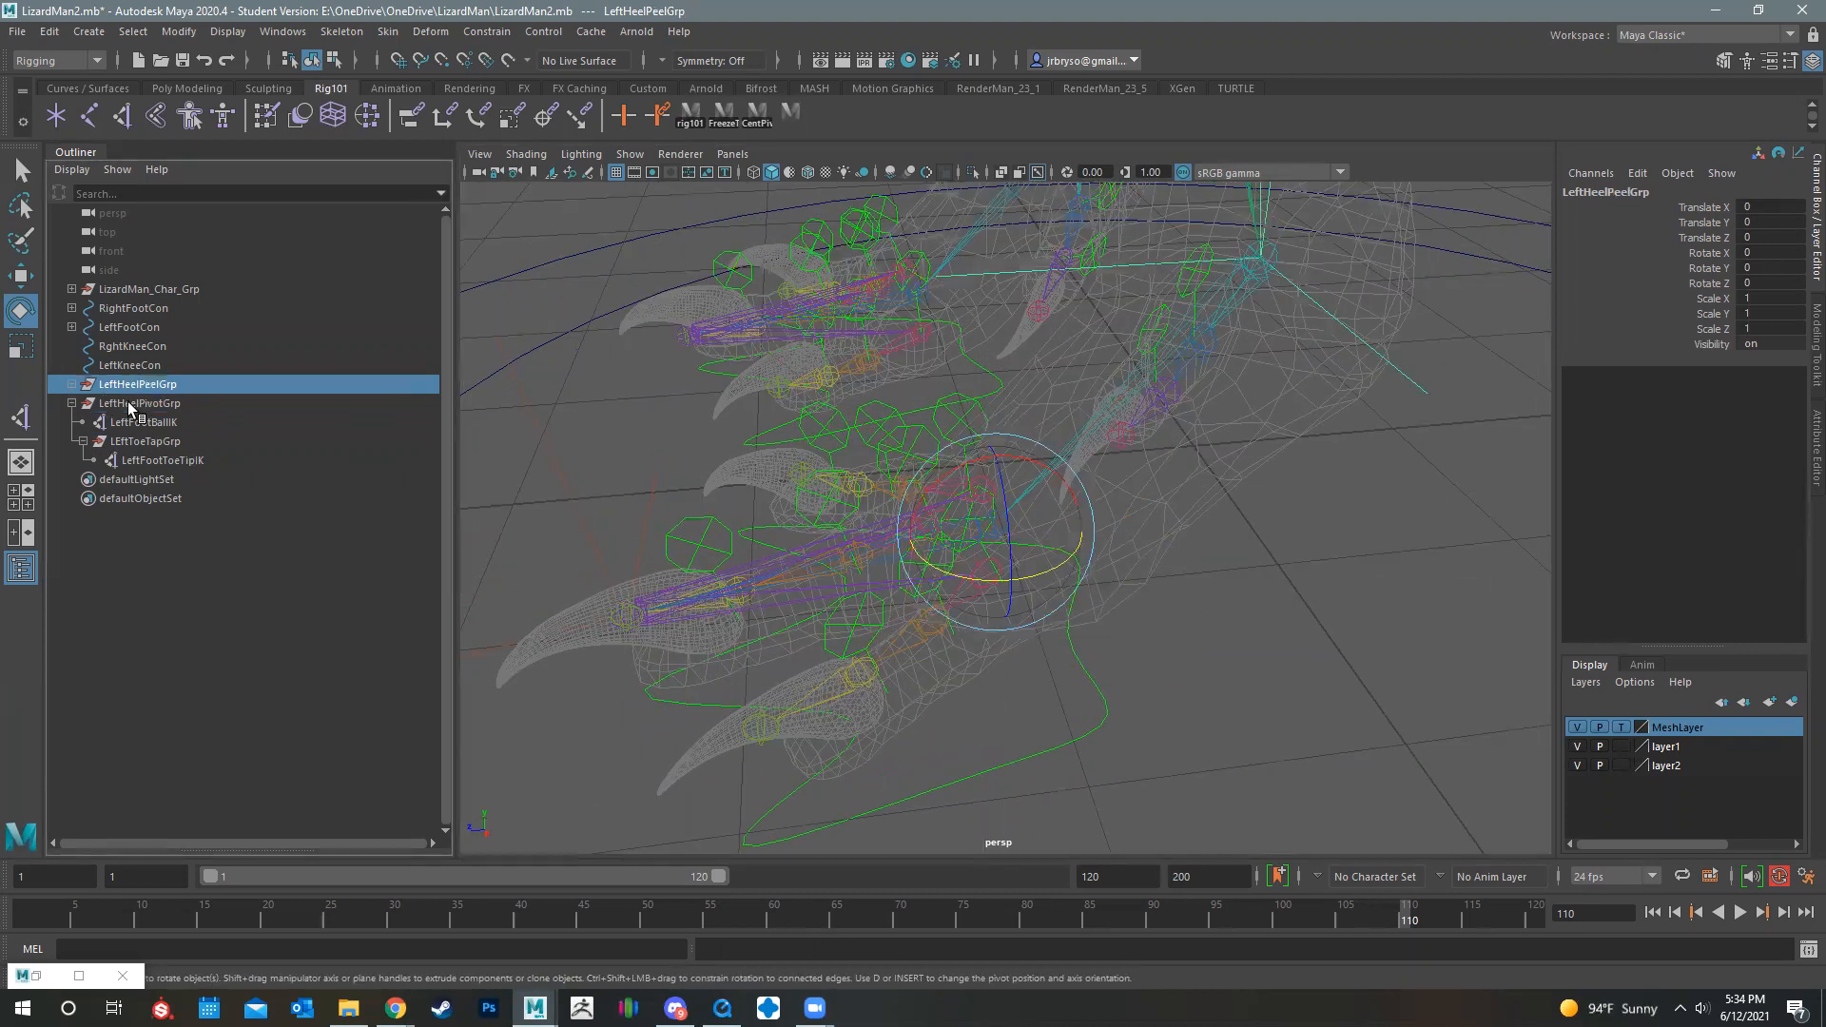
left_click(161, 409, "ctrl")
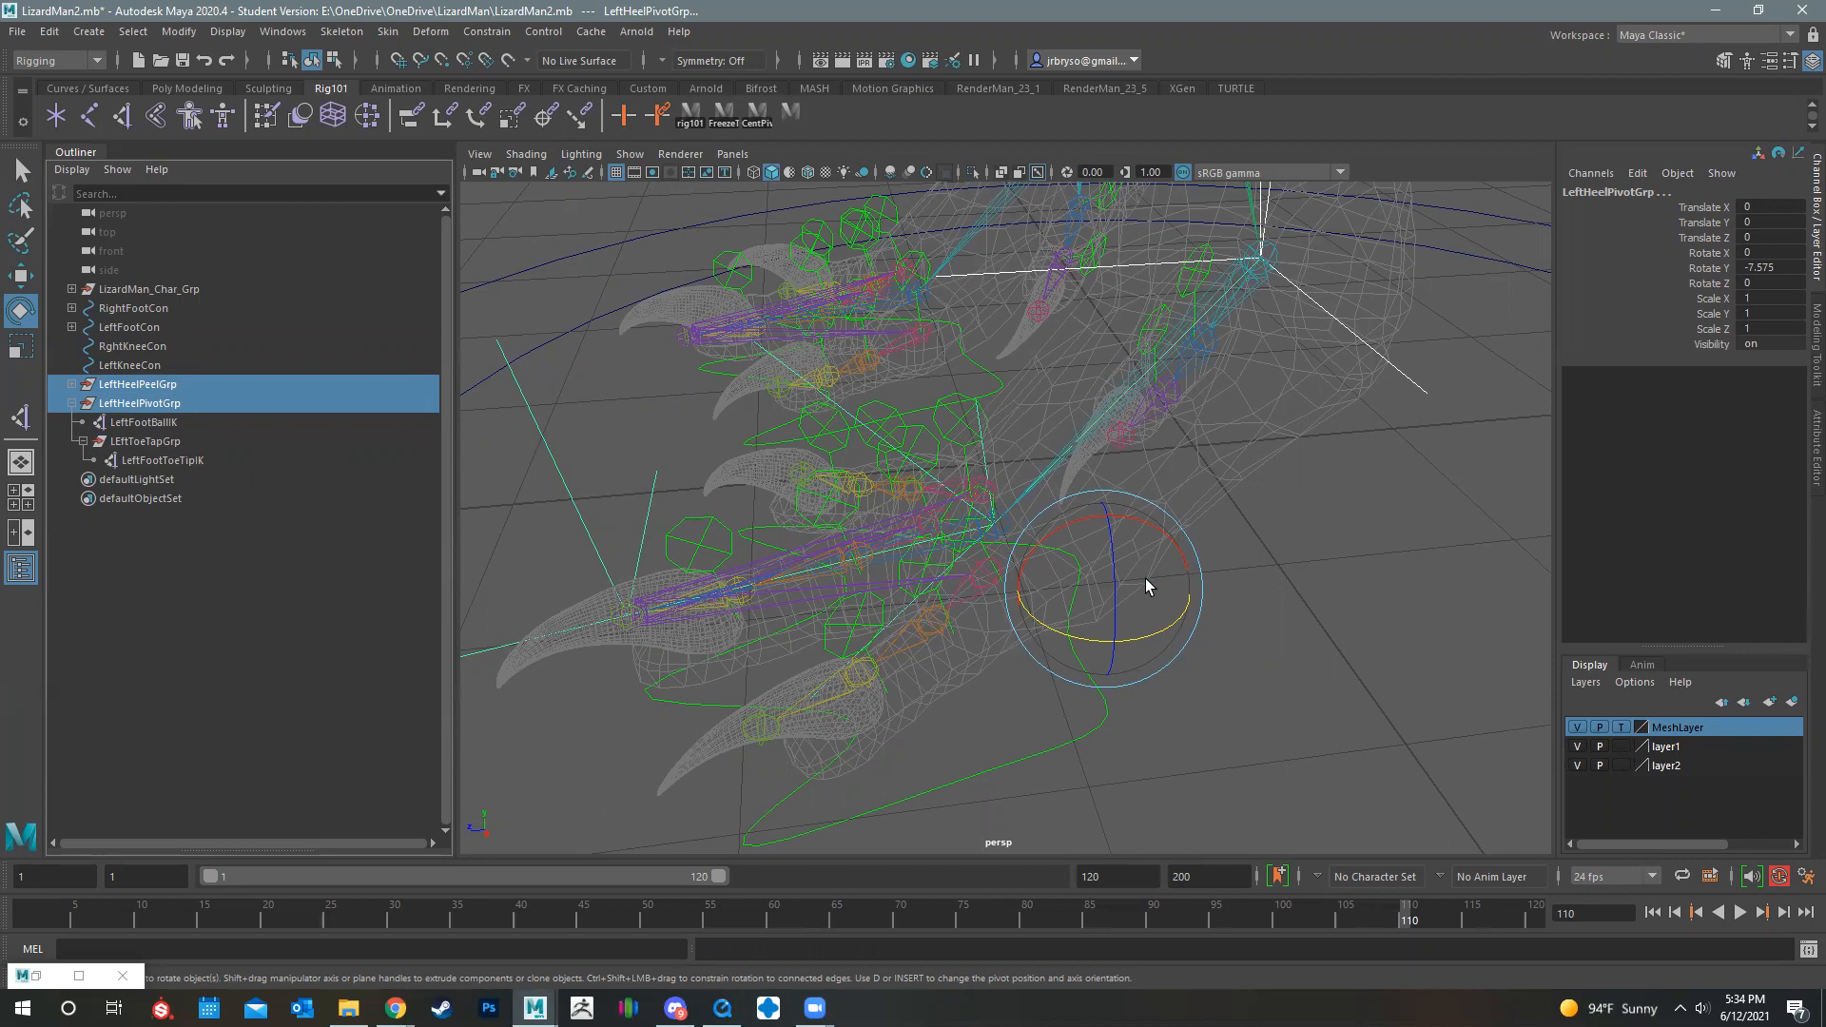
key("ctrl+g")
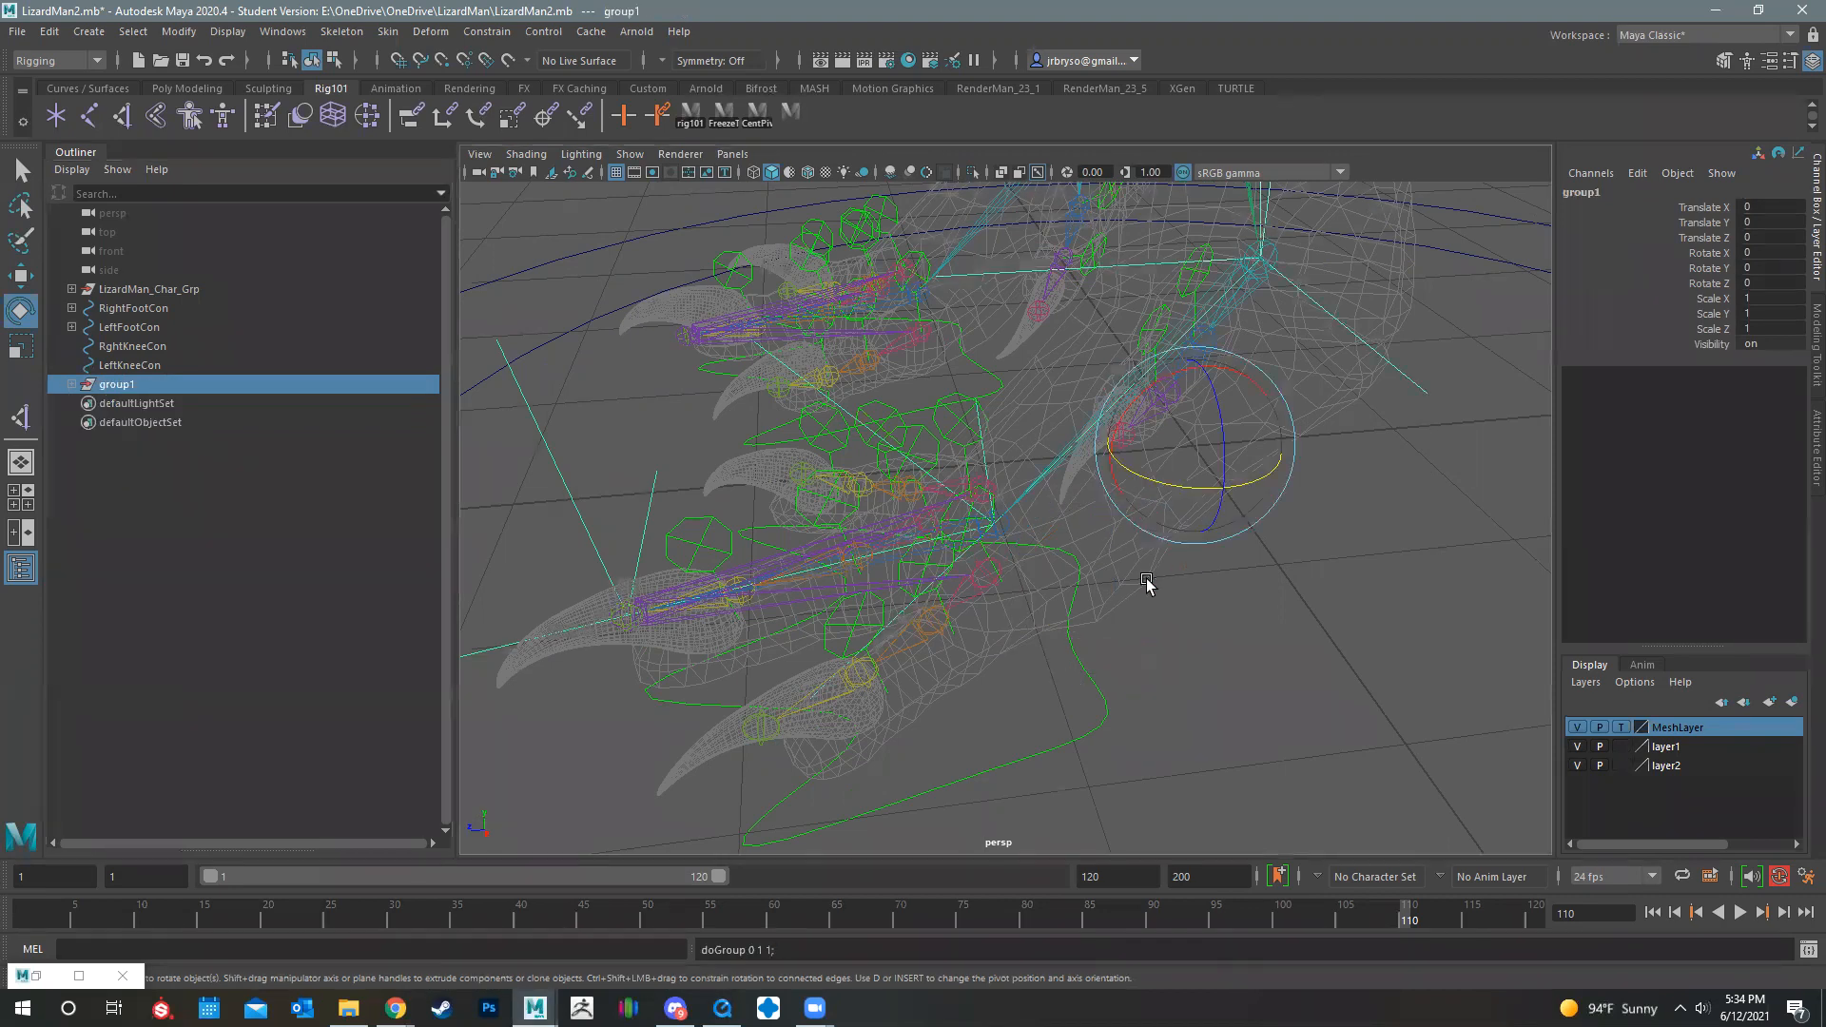
double_click(128, 383)
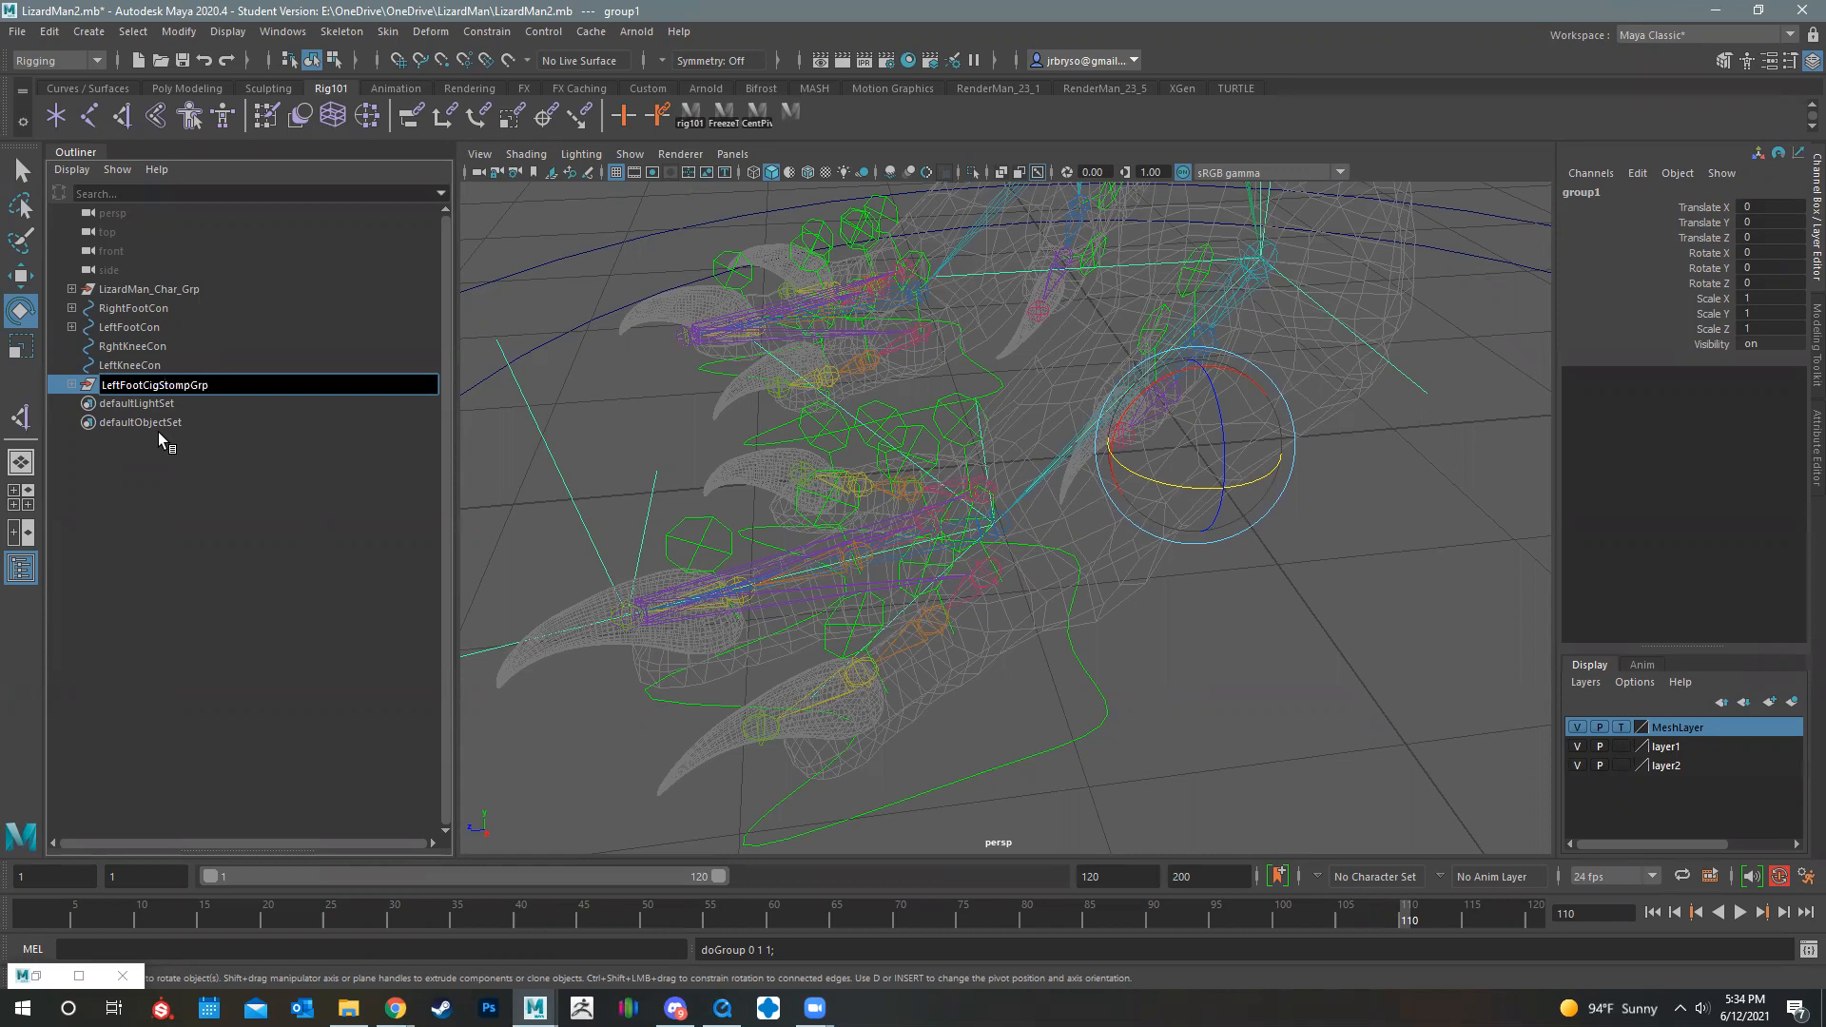
key("Return")
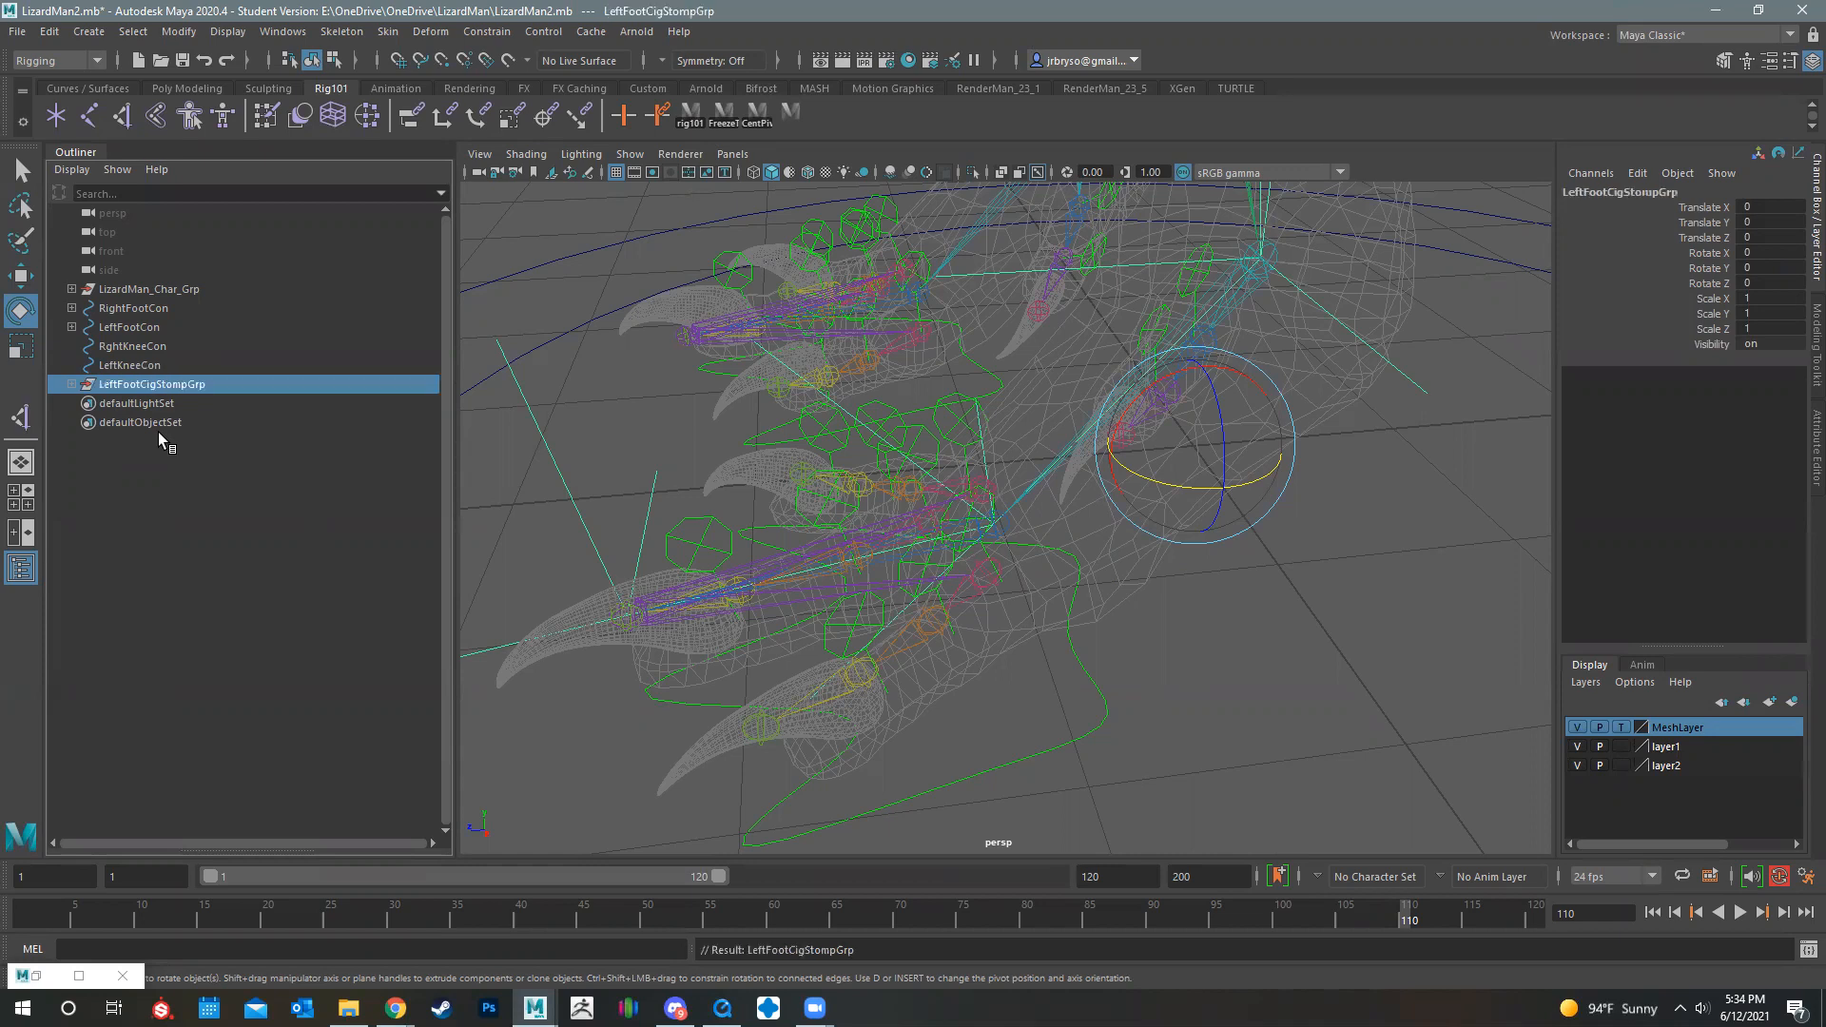
Step: Move the pivot of LeftFootCigStompGrp along the ground plane to the ball of the left foot, undoing the test rotation
left_click_drag(1154, 428, 958, 548, "alt")
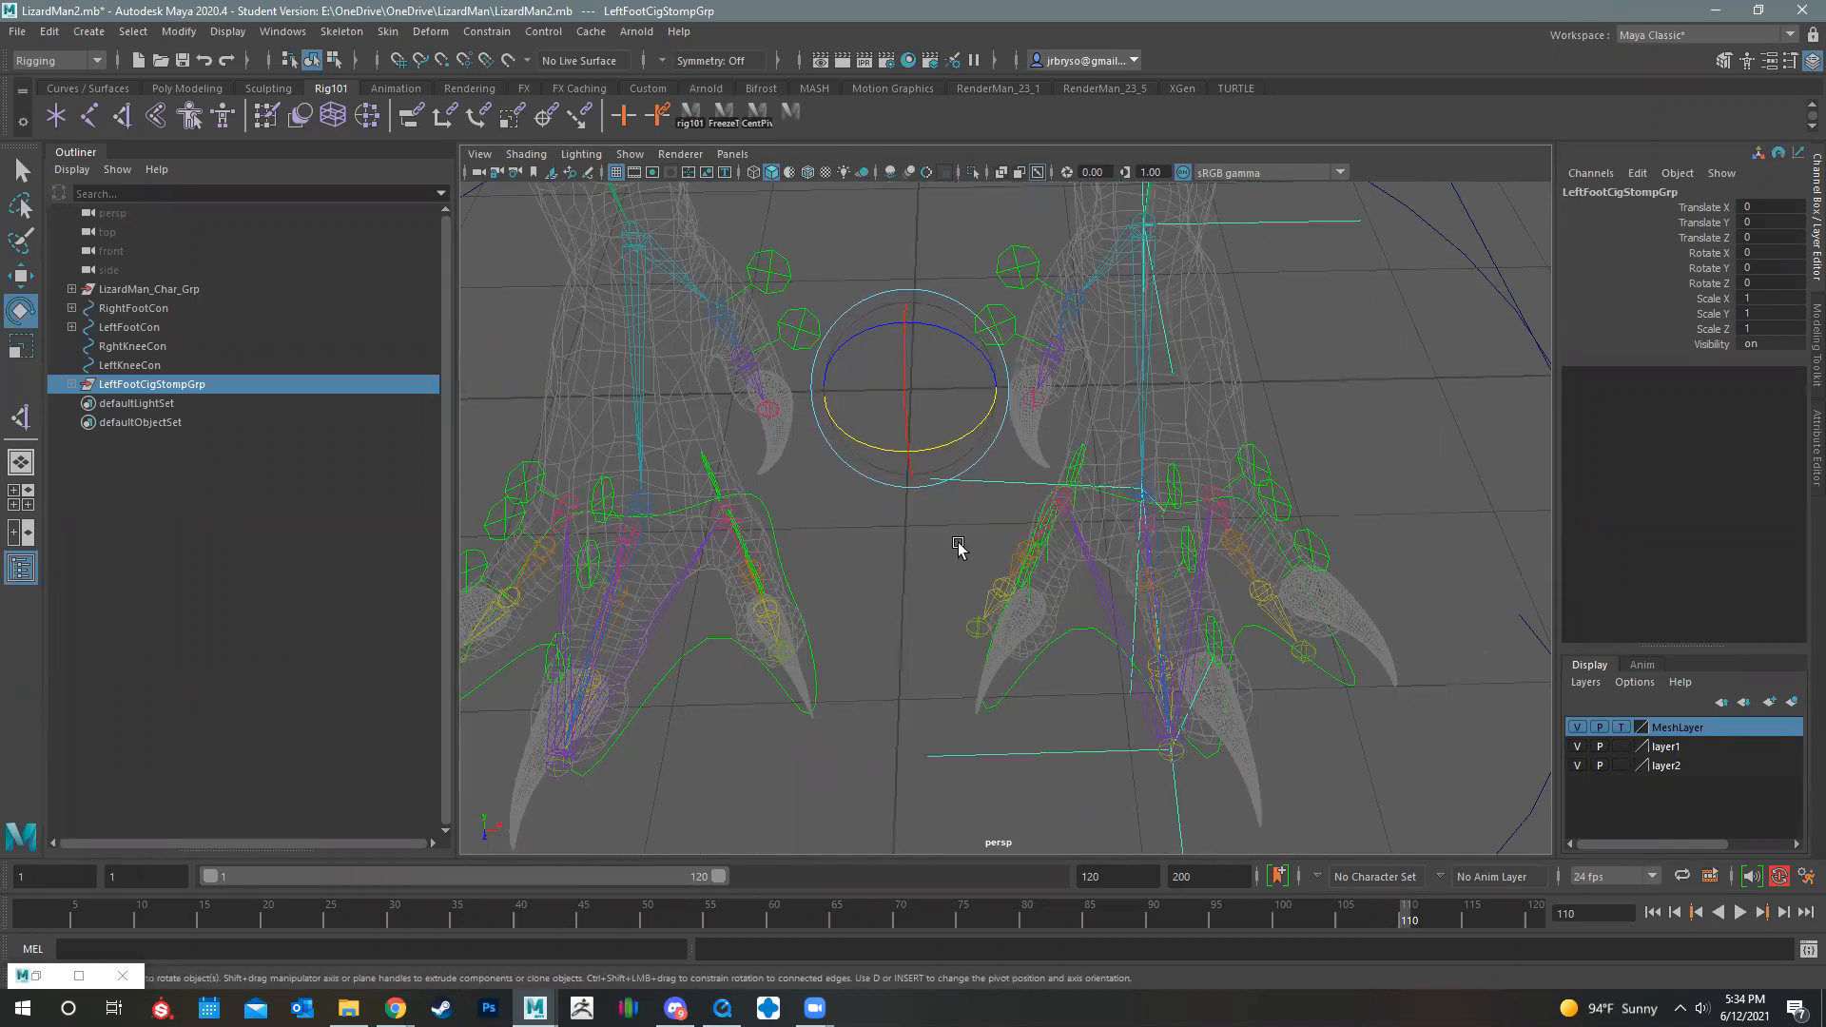
key("d")
left_click_drag(991, 457, 1175, 583)
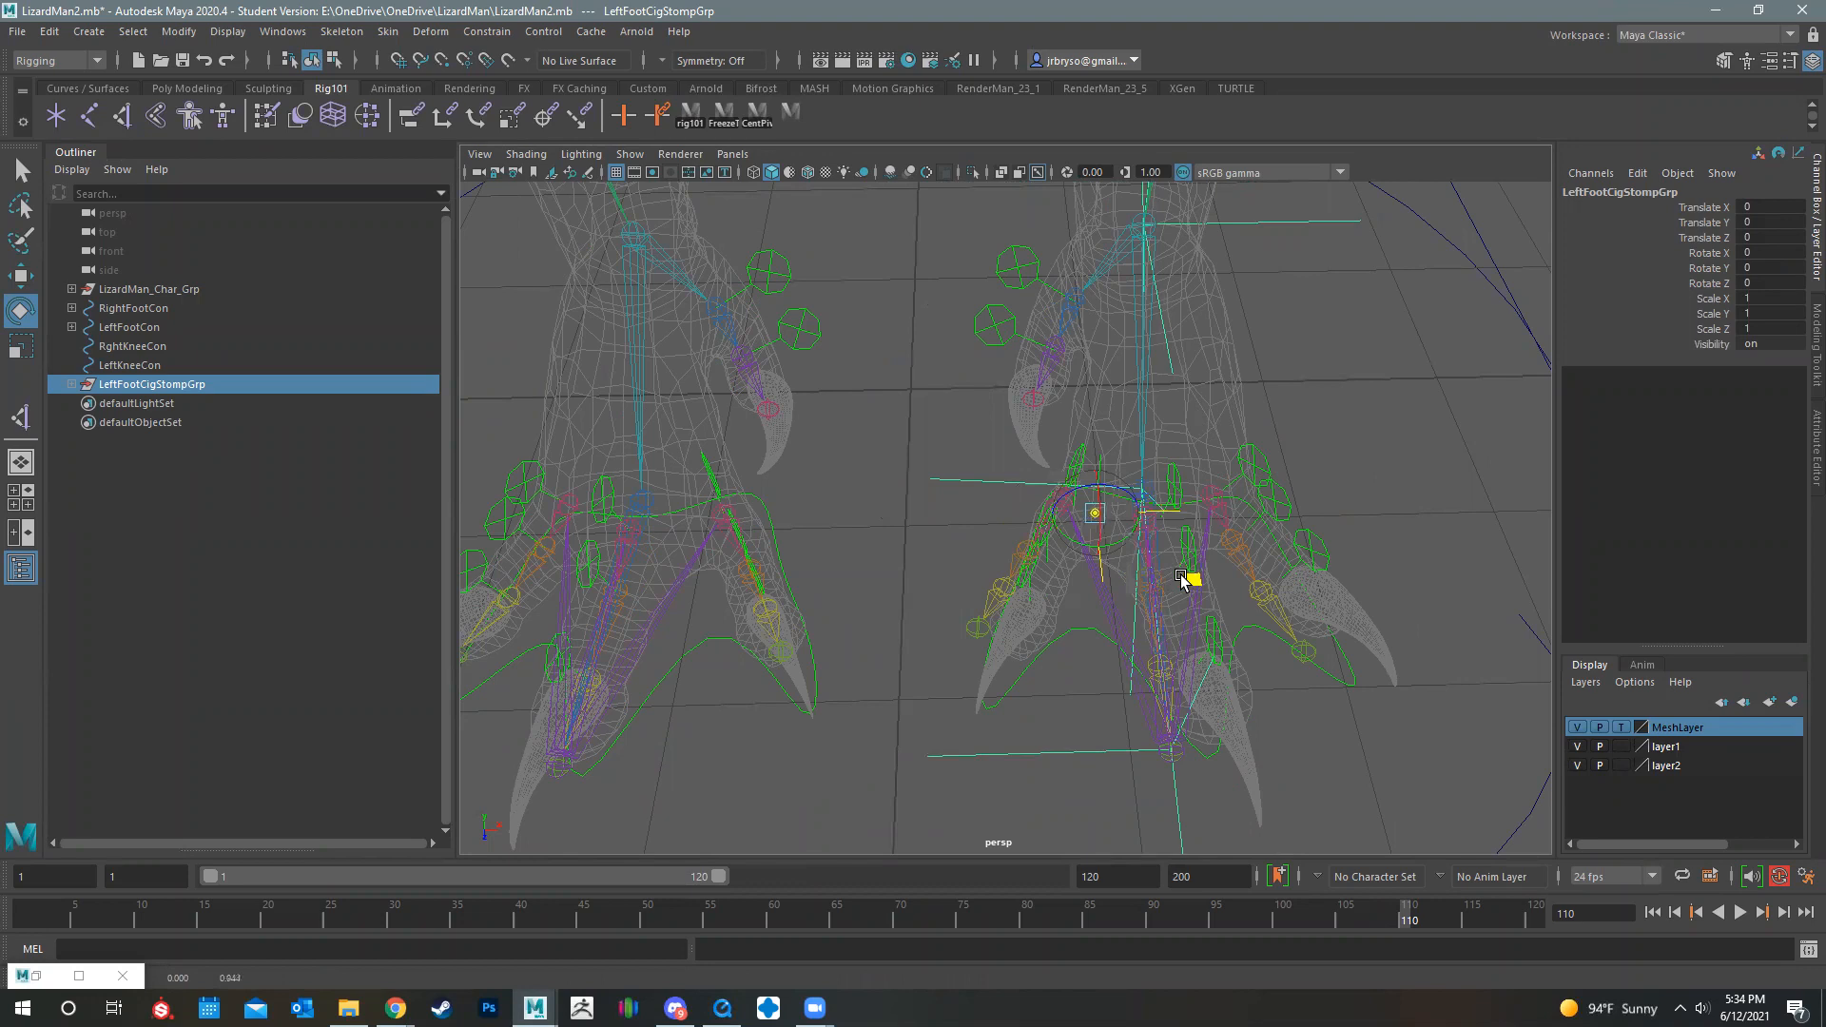
mouse_move(1154, 681)
left_mouse_down("alt")
mouse_move(999, 599)
mouse_move(1172, 676)
left_mouse_up("alt")
scroll(1172, 677, "up", 2)
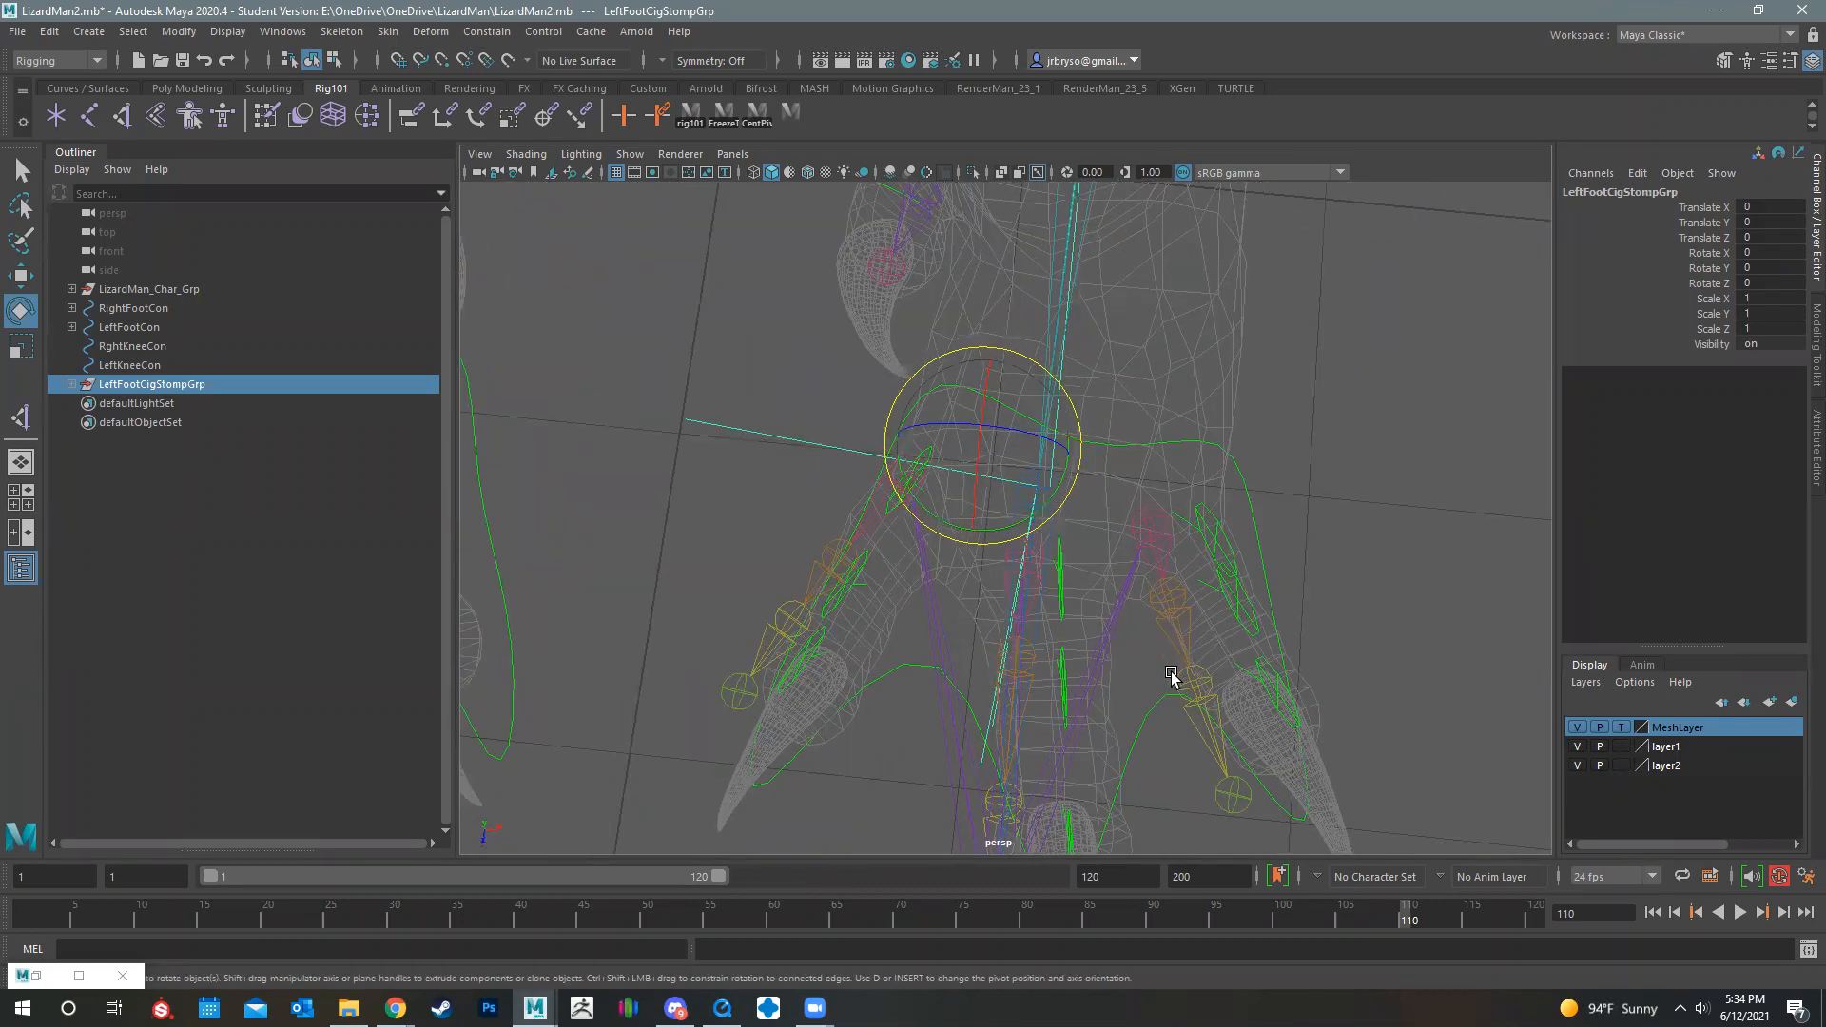
key("d")
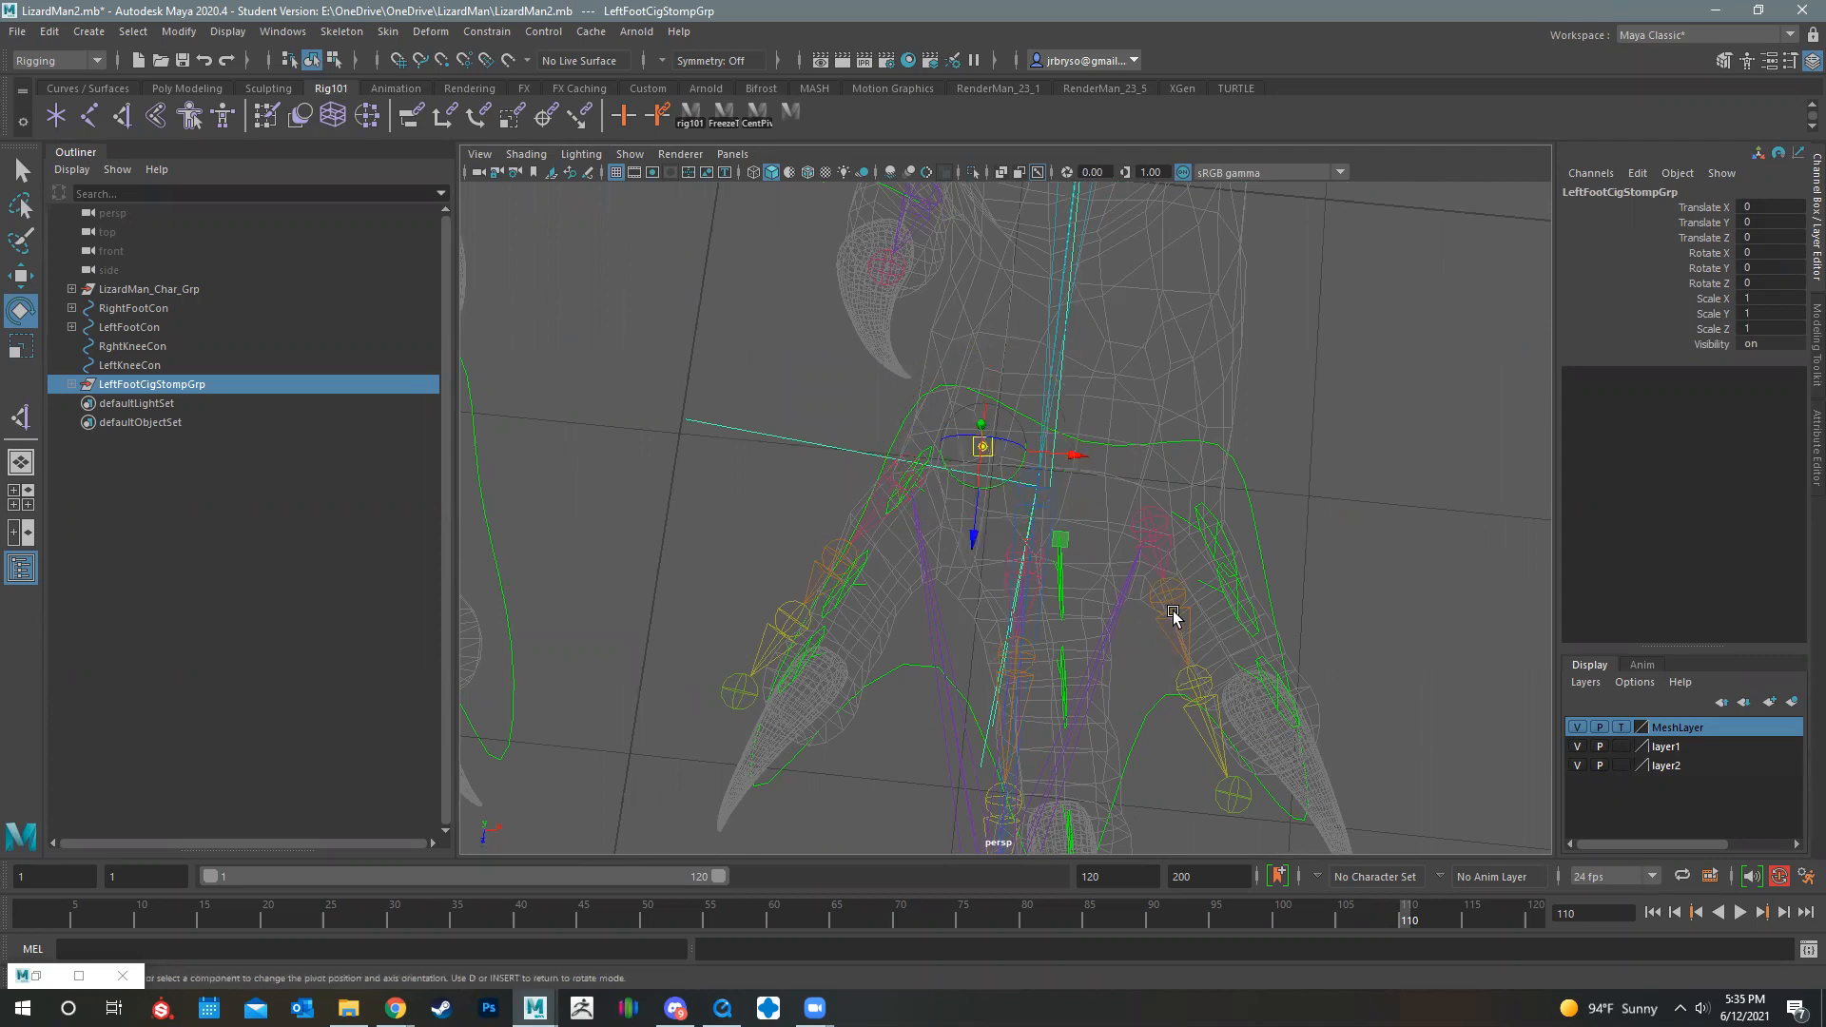
left_click_drag(1073, 546, 1036, 530)
key("ctrl+z")
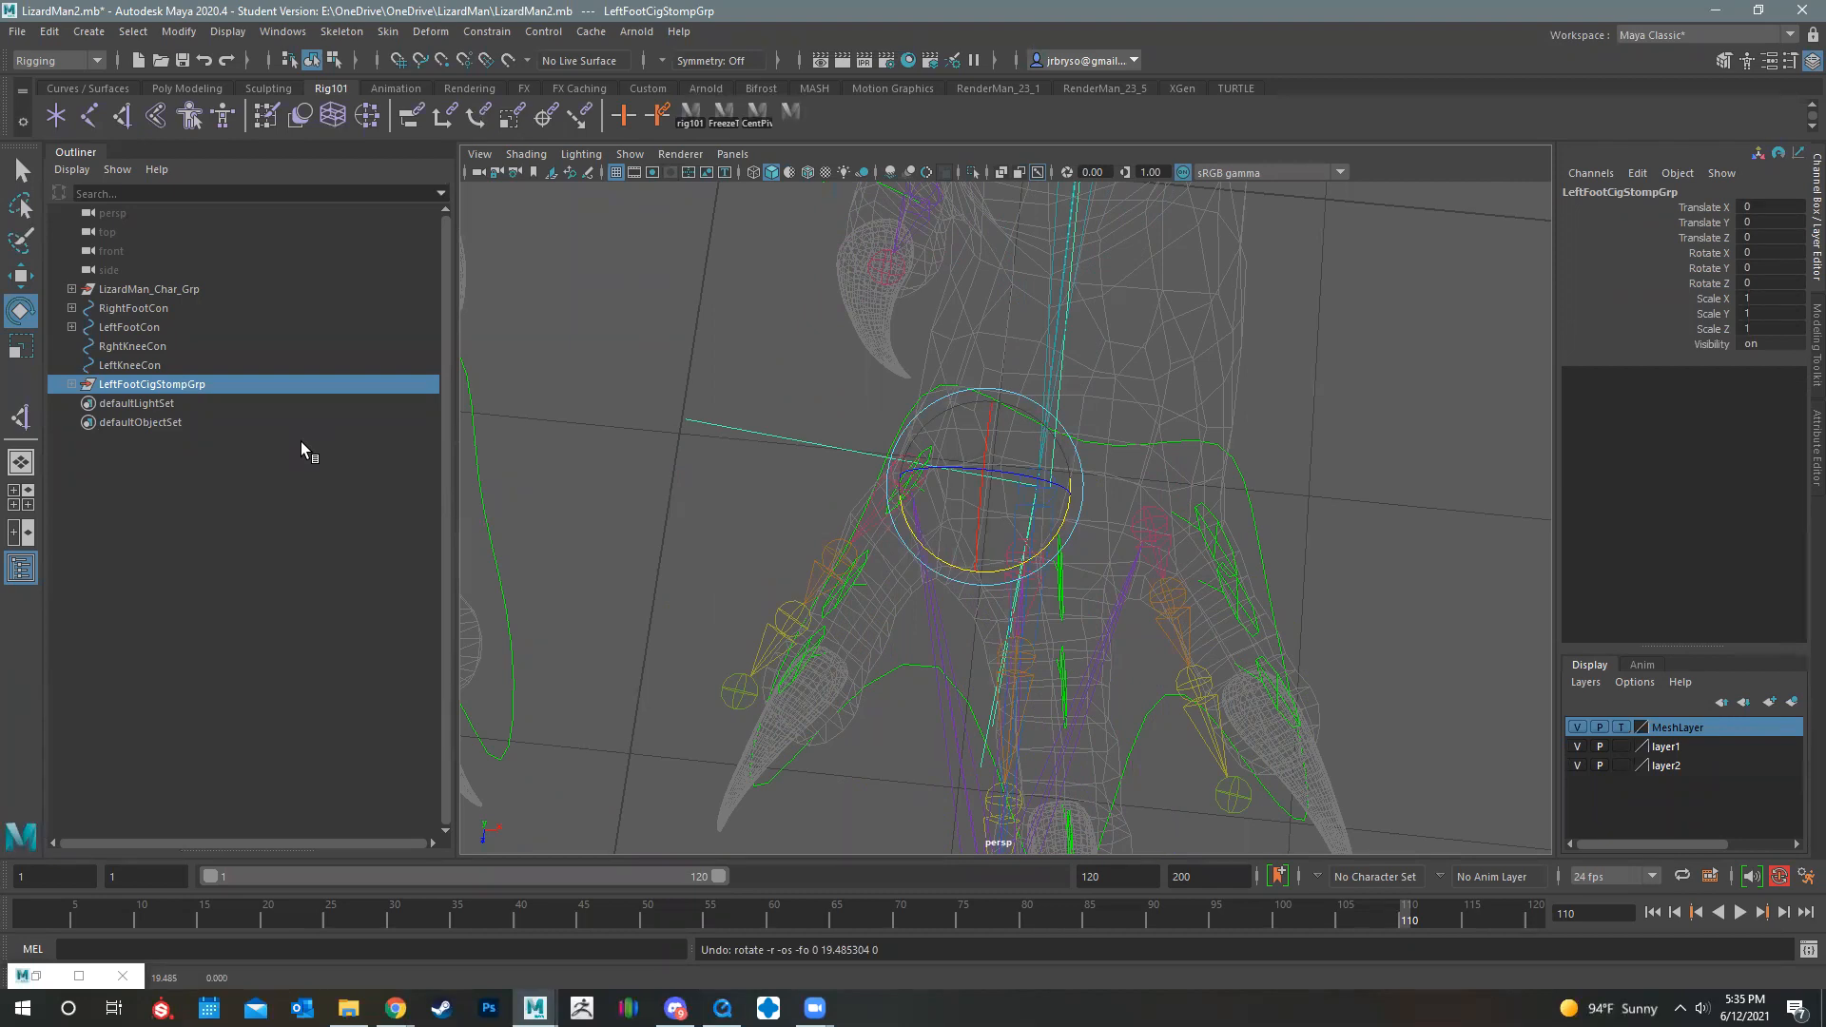
Step: Group LeftFootCigStompGrp on its own and name the new group LeftFootOutRollGrp
left_click_drag(93, 390, 160, 386)
key("ctrl+g")
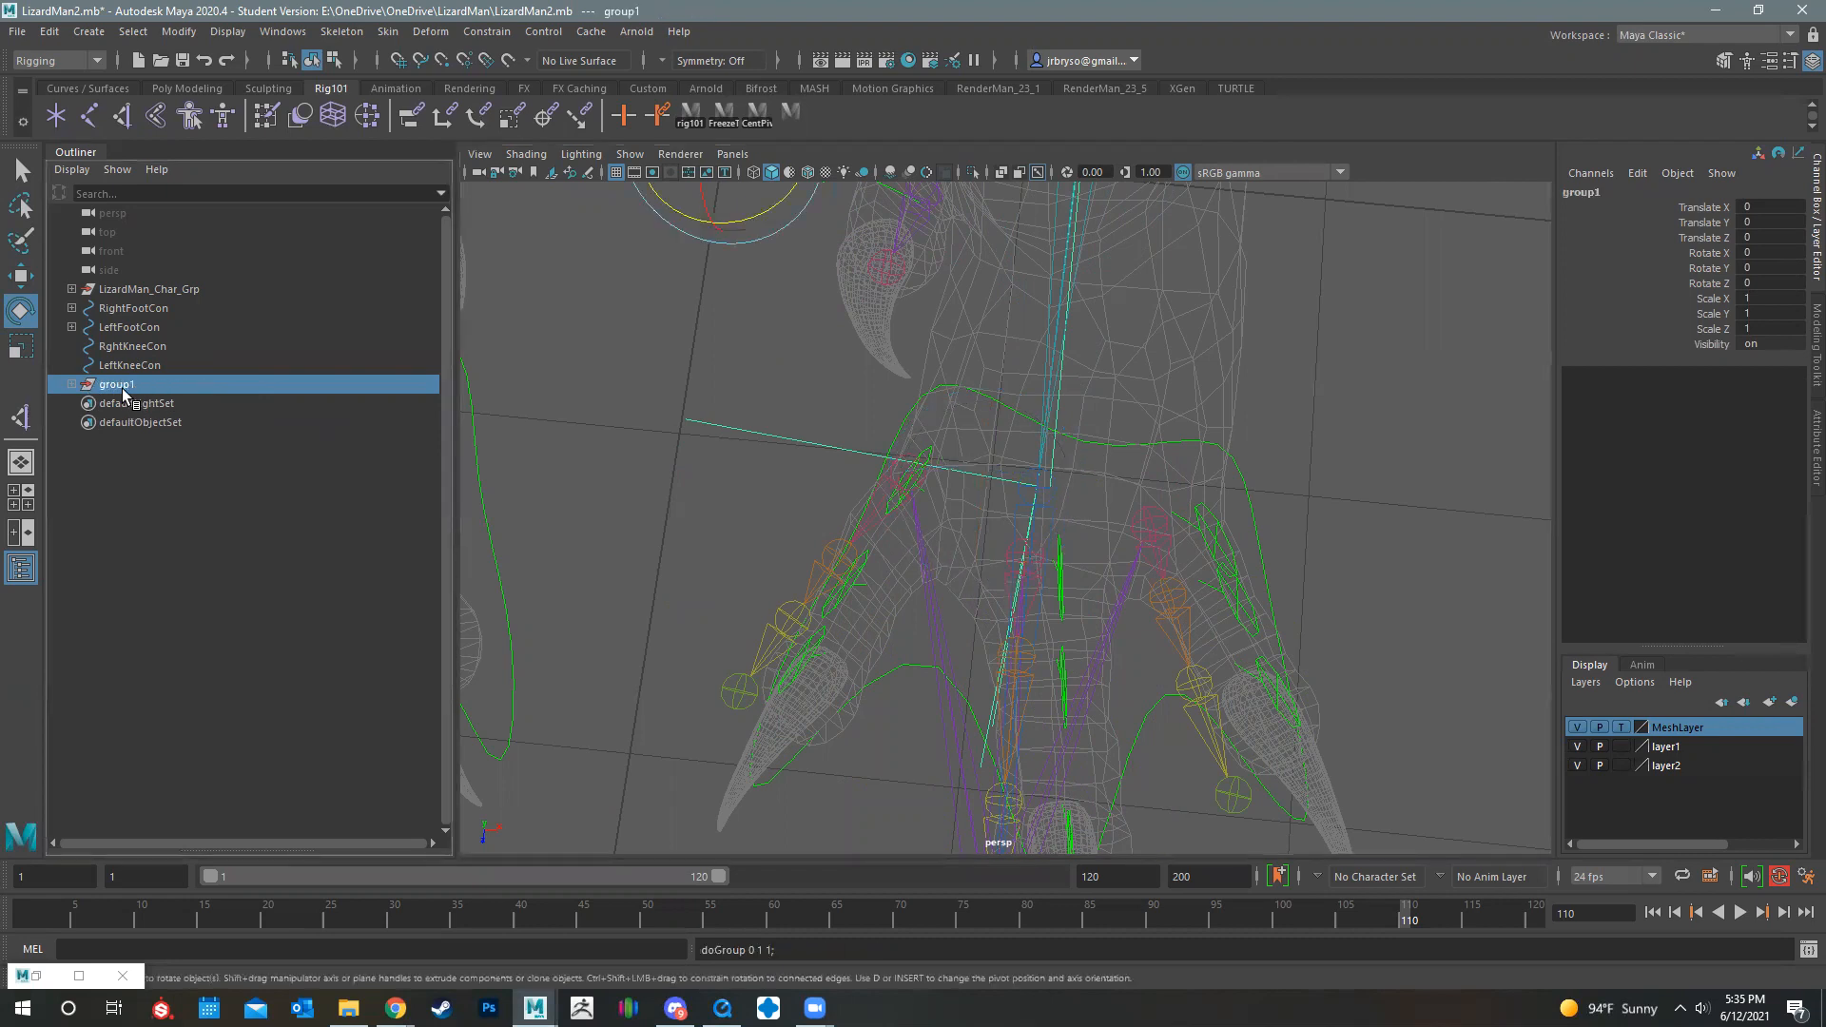
double_click(86, 391)
left_click(71, 384)
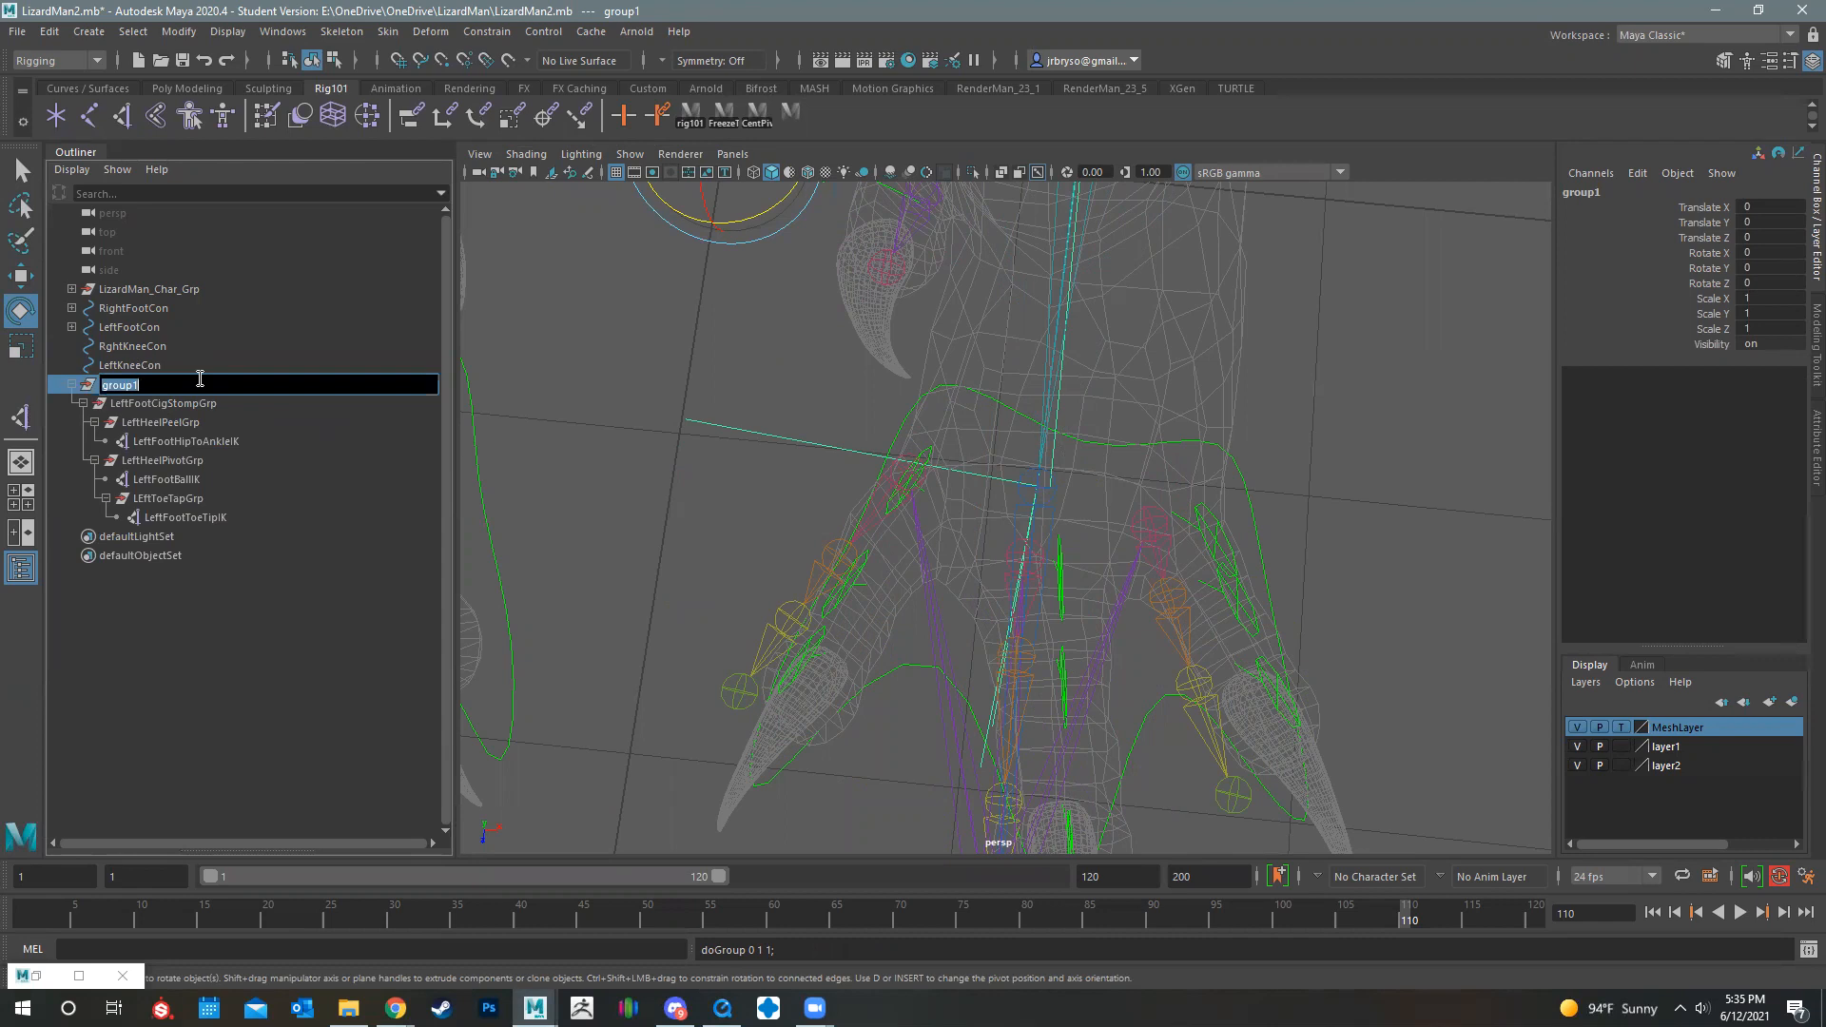
type("o")
key("BackSpace")
key("BackSpace")
type("LeftFootOutRollGrp")
key("Return")
left_click(6, 13)
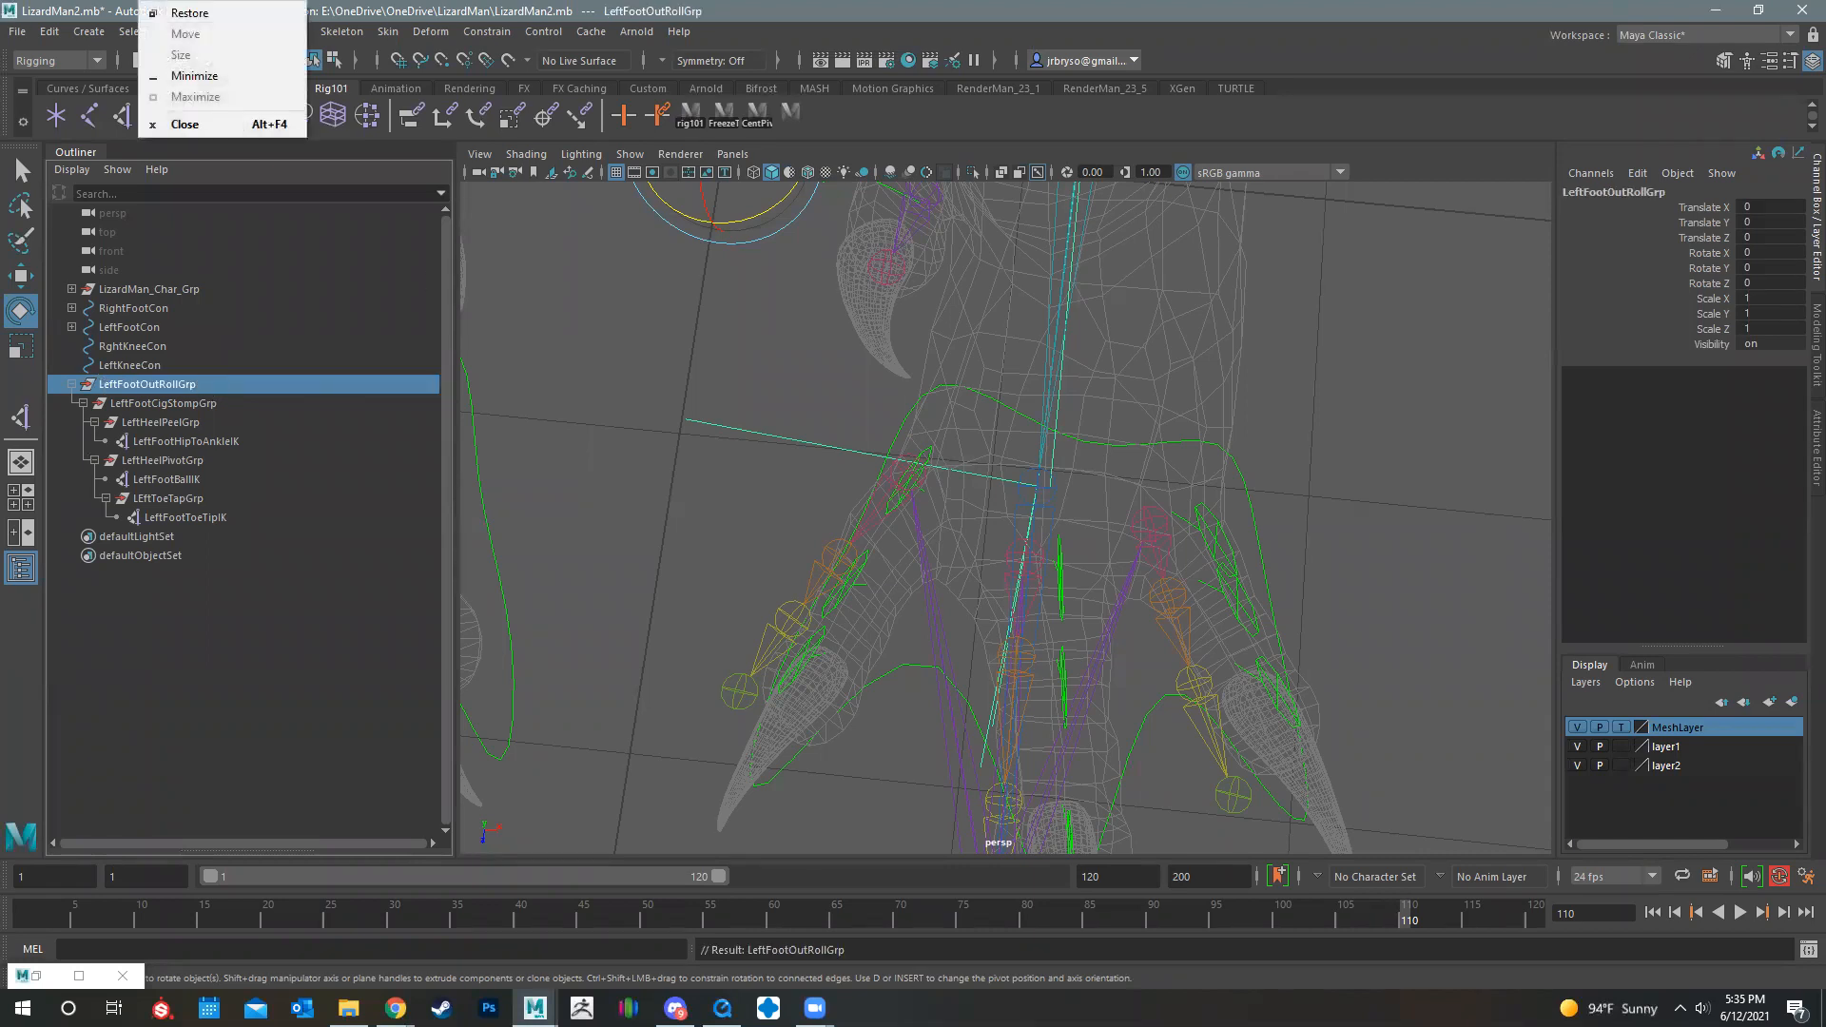
Step: Wrap LeftFootOutRollGrp in four nested groups and expand the whole hierarchy
left_click(147, 391)
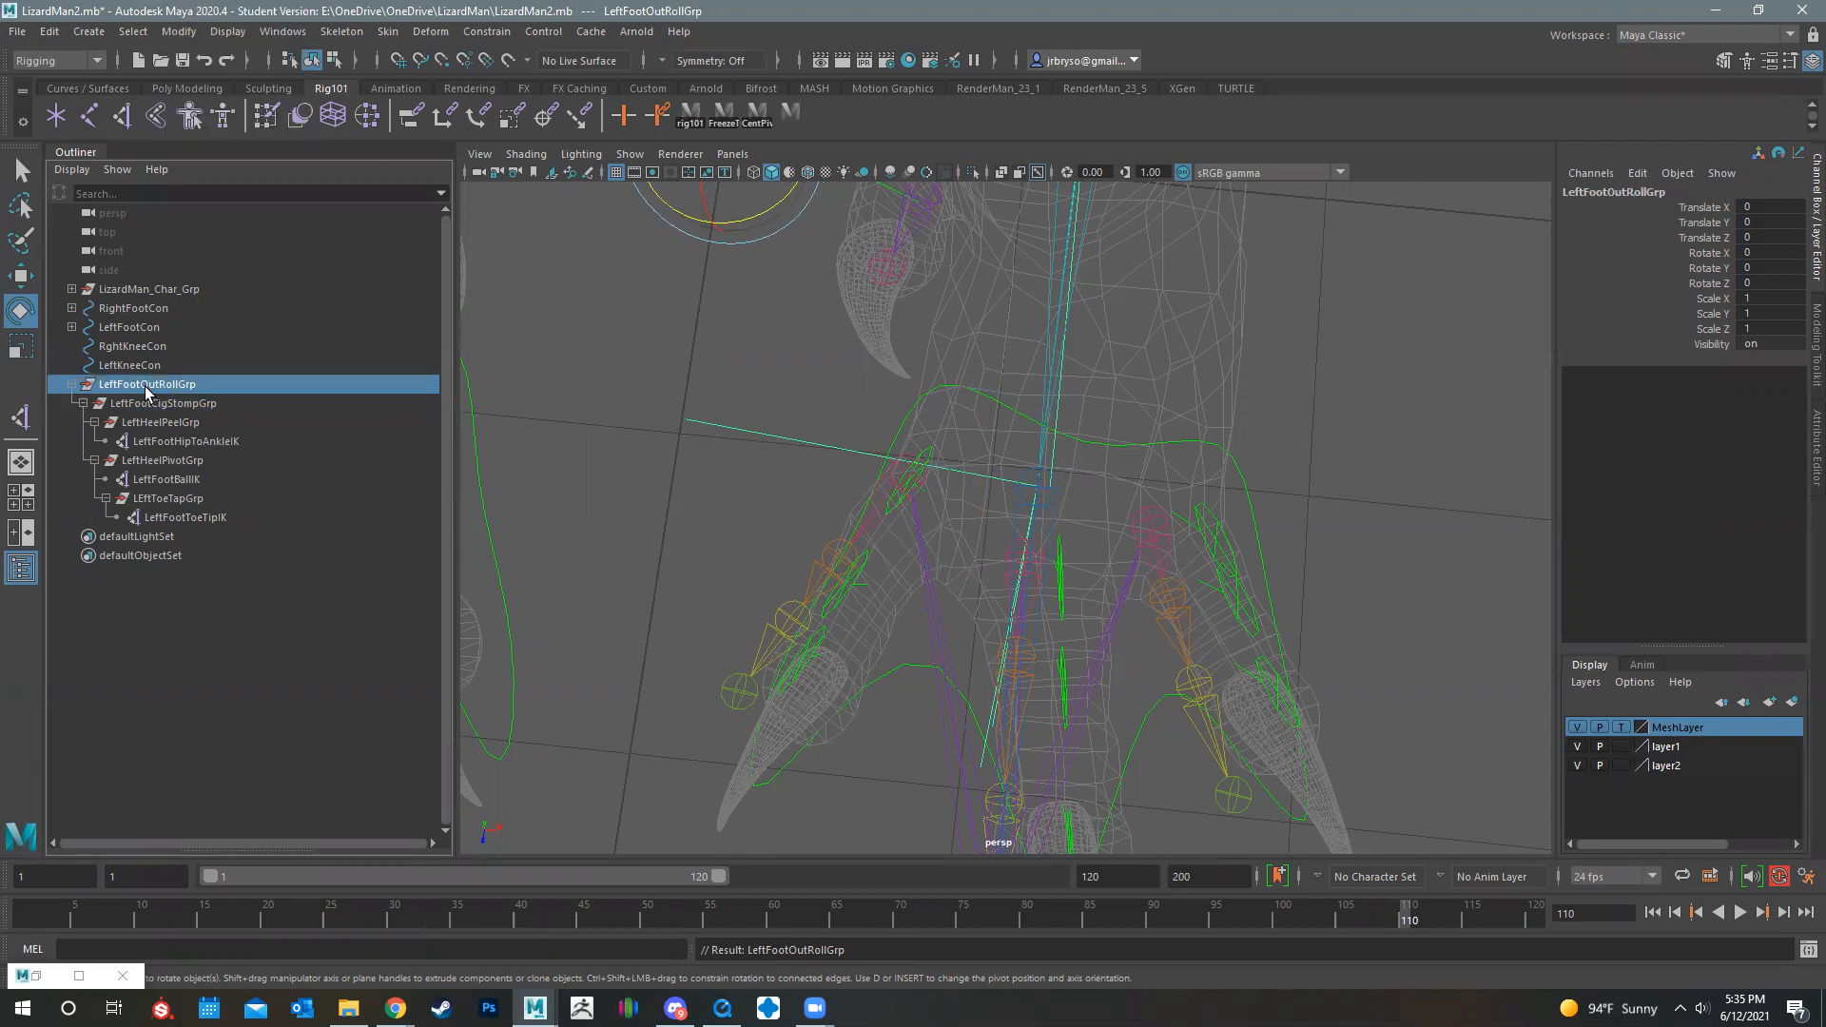
key("ctrl+g")
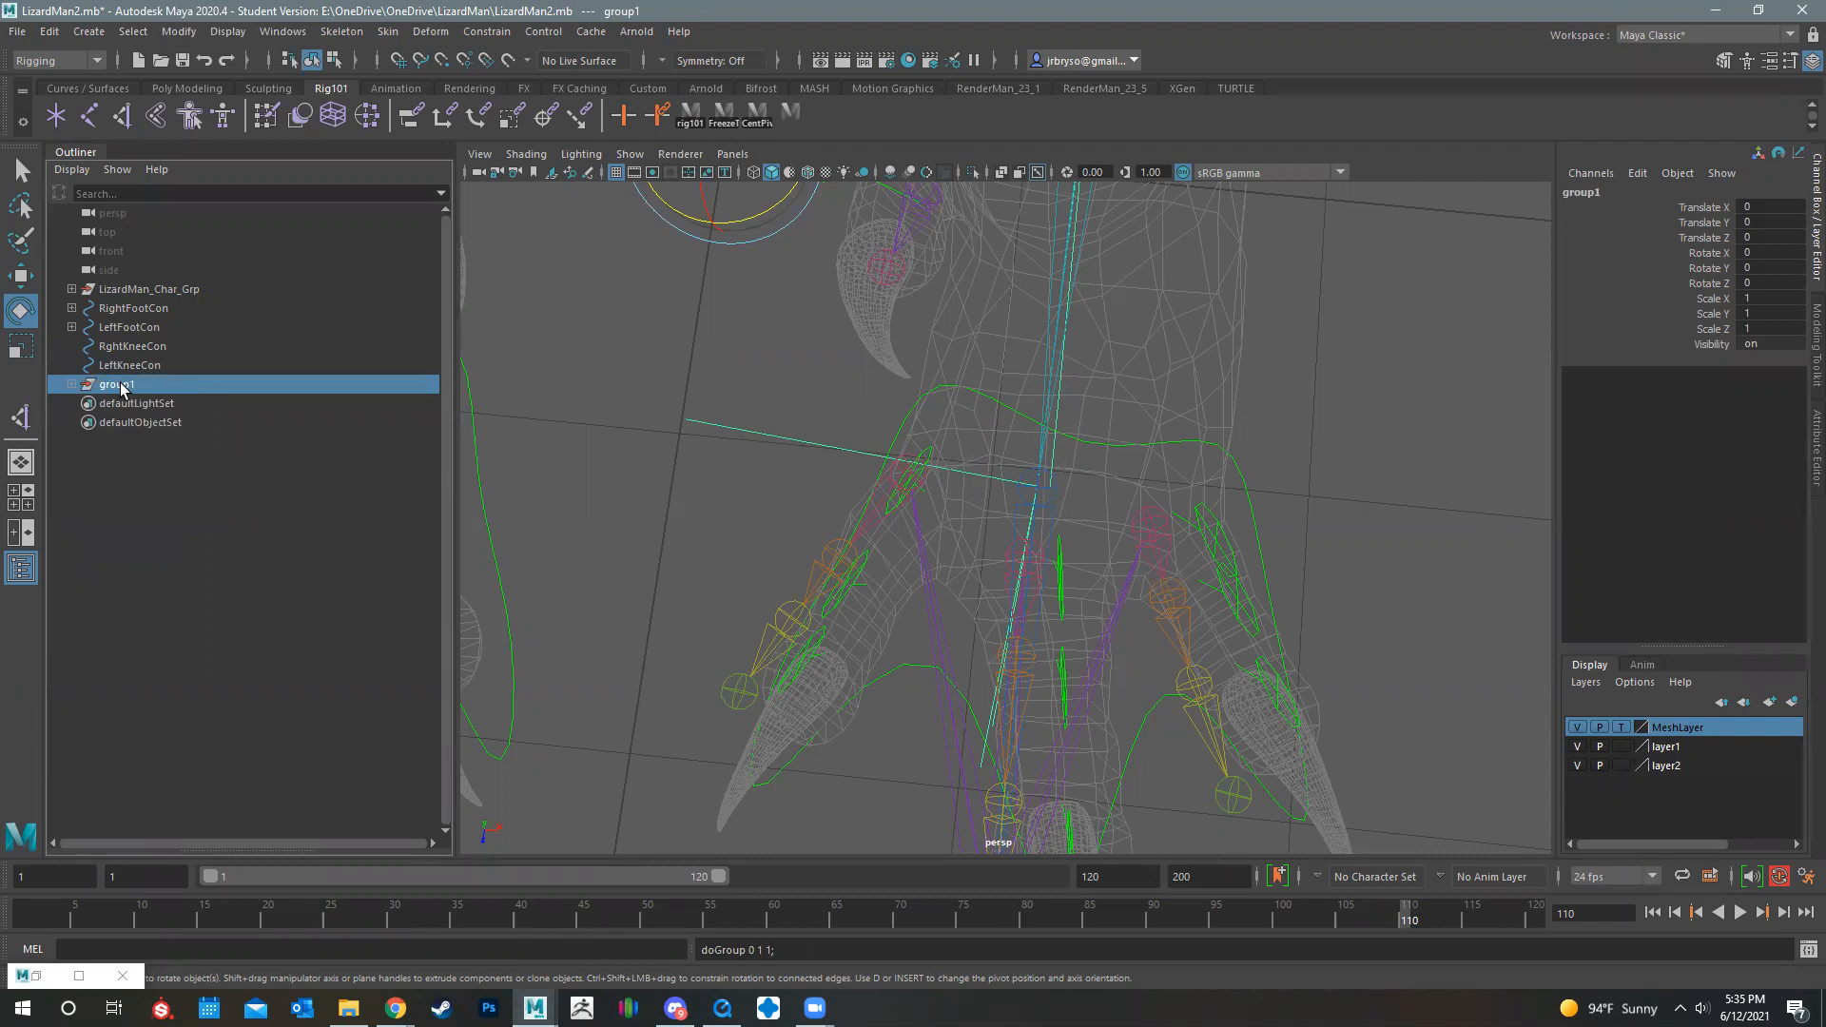
key("ctrl+g")
left_click(72, 384, "shift")
Step: Rename the group directly above LeftFootOutRollGrp as LeftFootInRollGrp
double_click(153, 442)
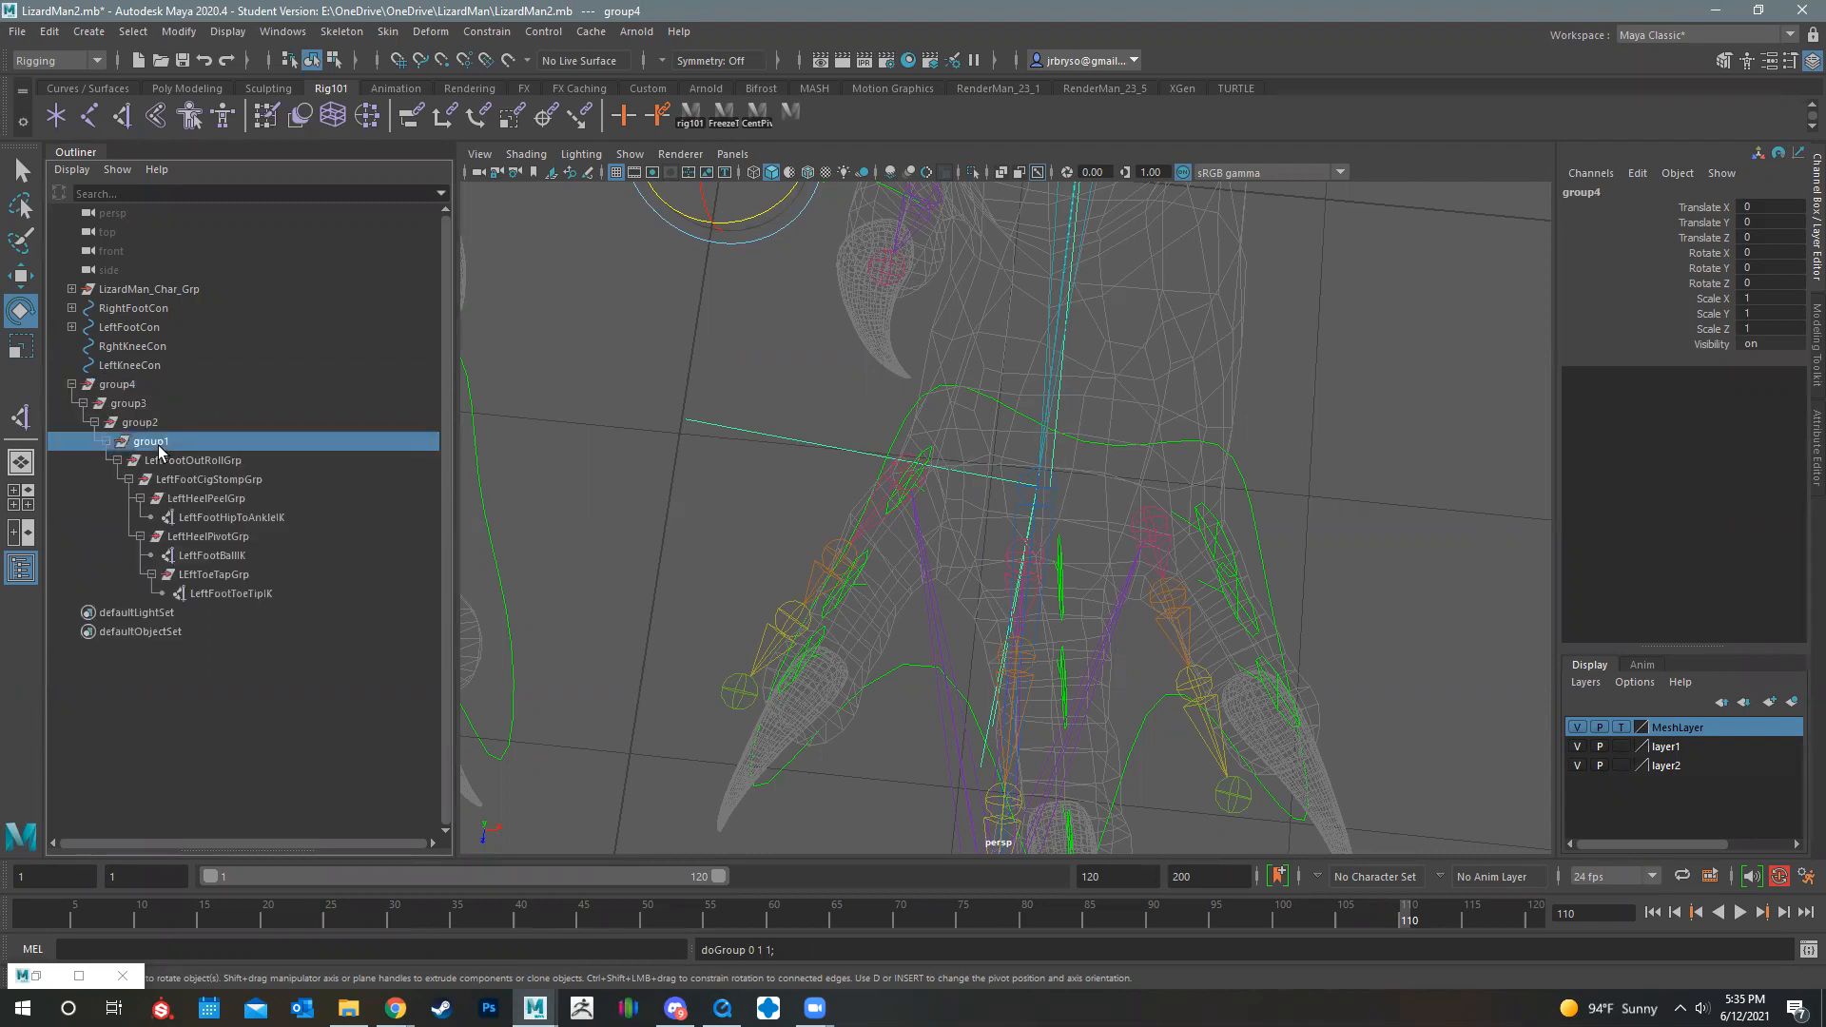
type("LeftFoot")
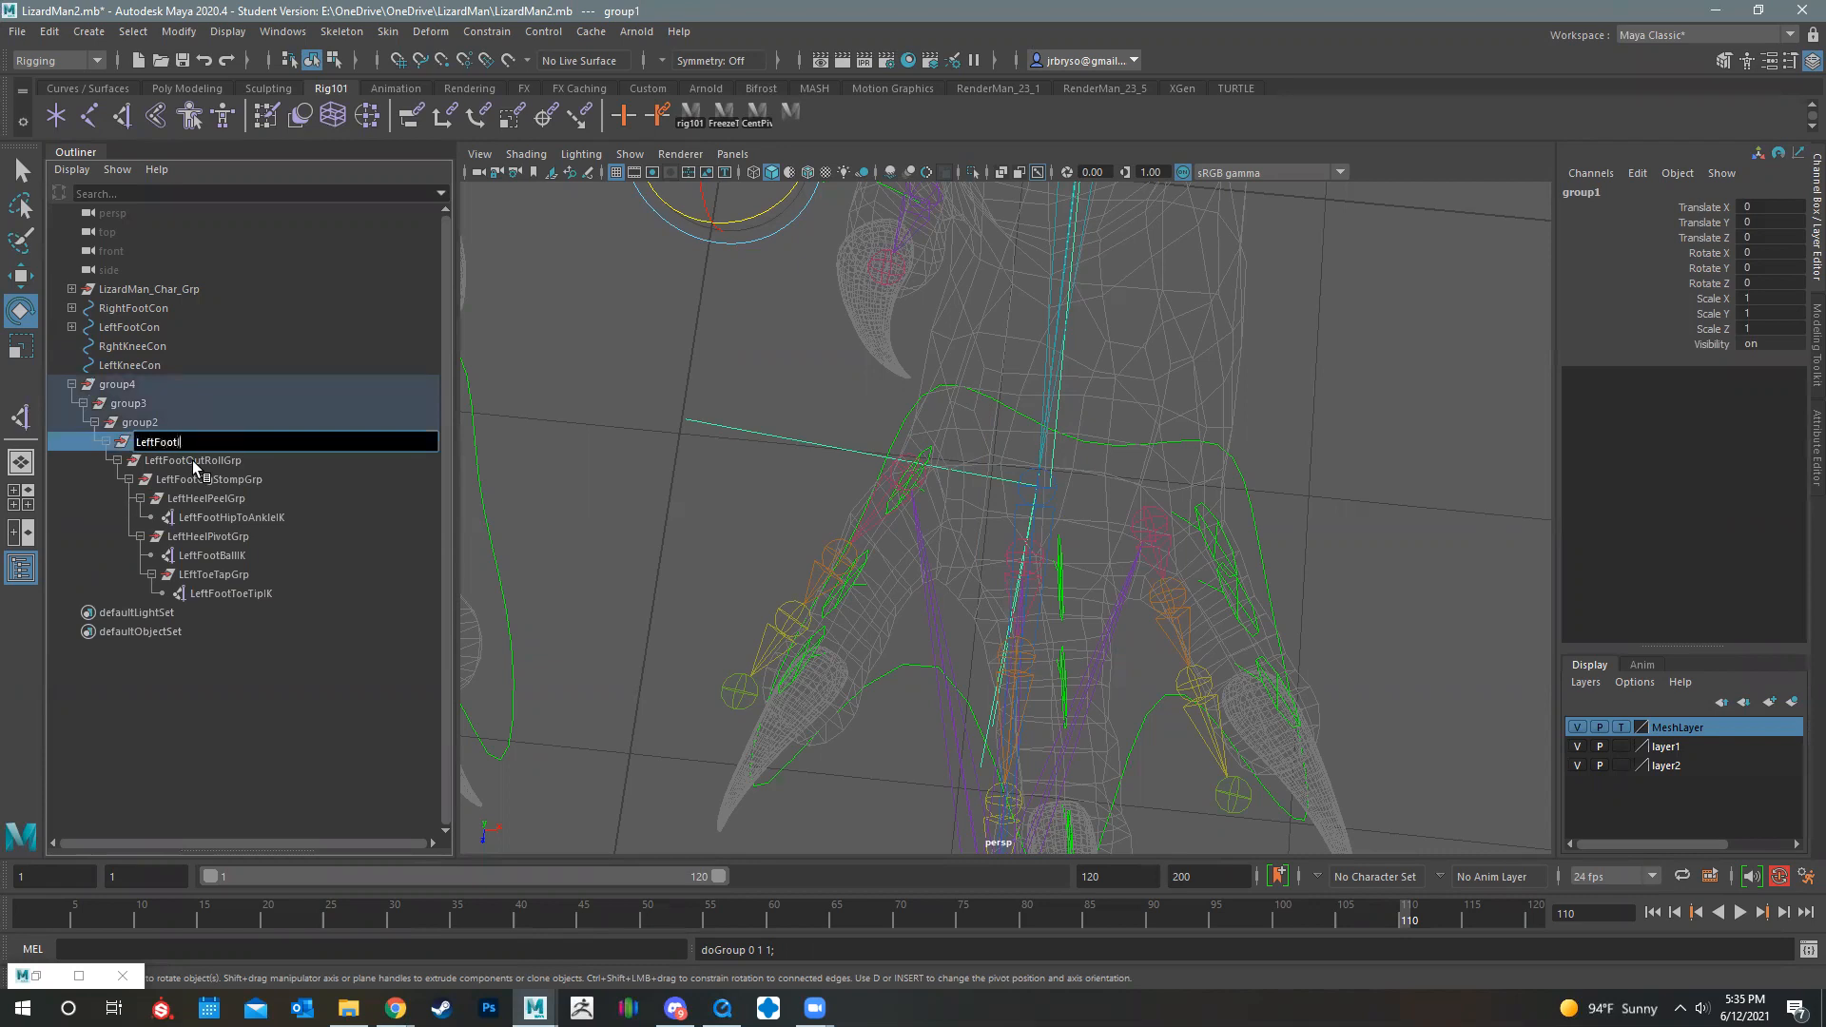
type("InRollGrp")
key("Return")
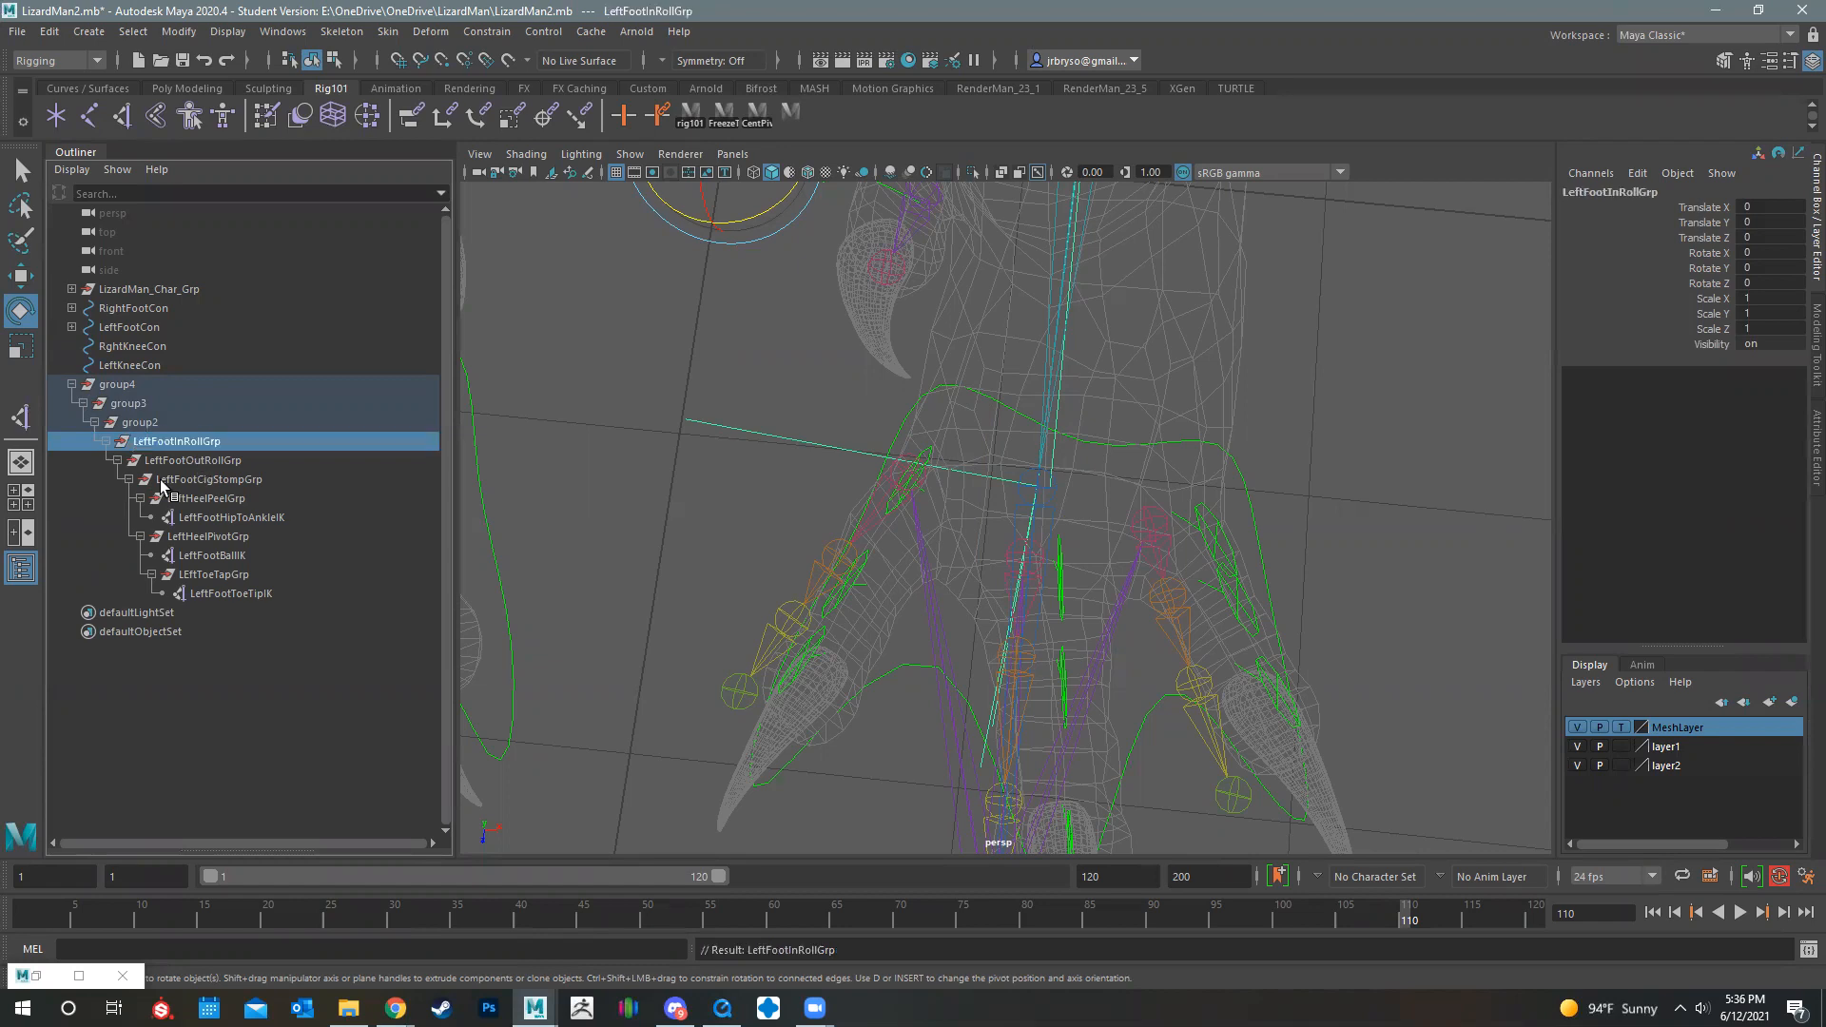
Step: Rename the group directly above LeftFootInRollGrp as LeftFootTippyToeGrp
left_click(155, 426)
double_click(157, 424)
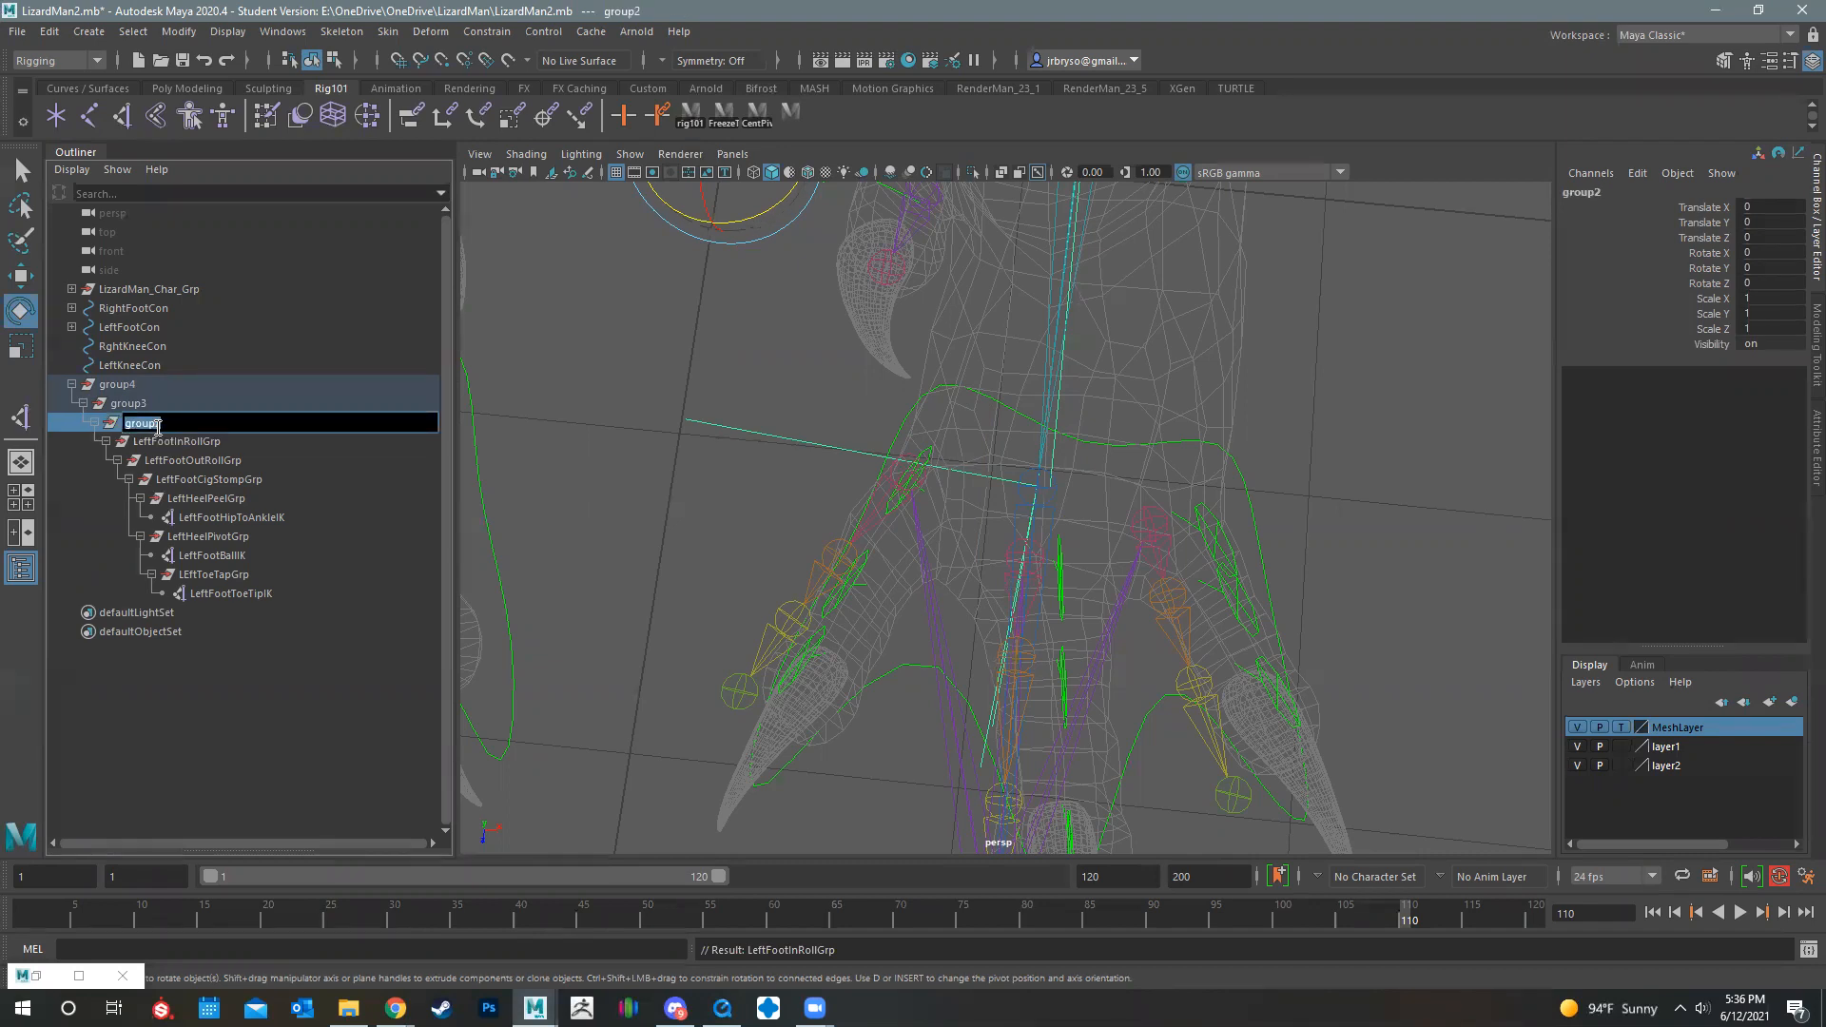
type("Left")
key("Return")
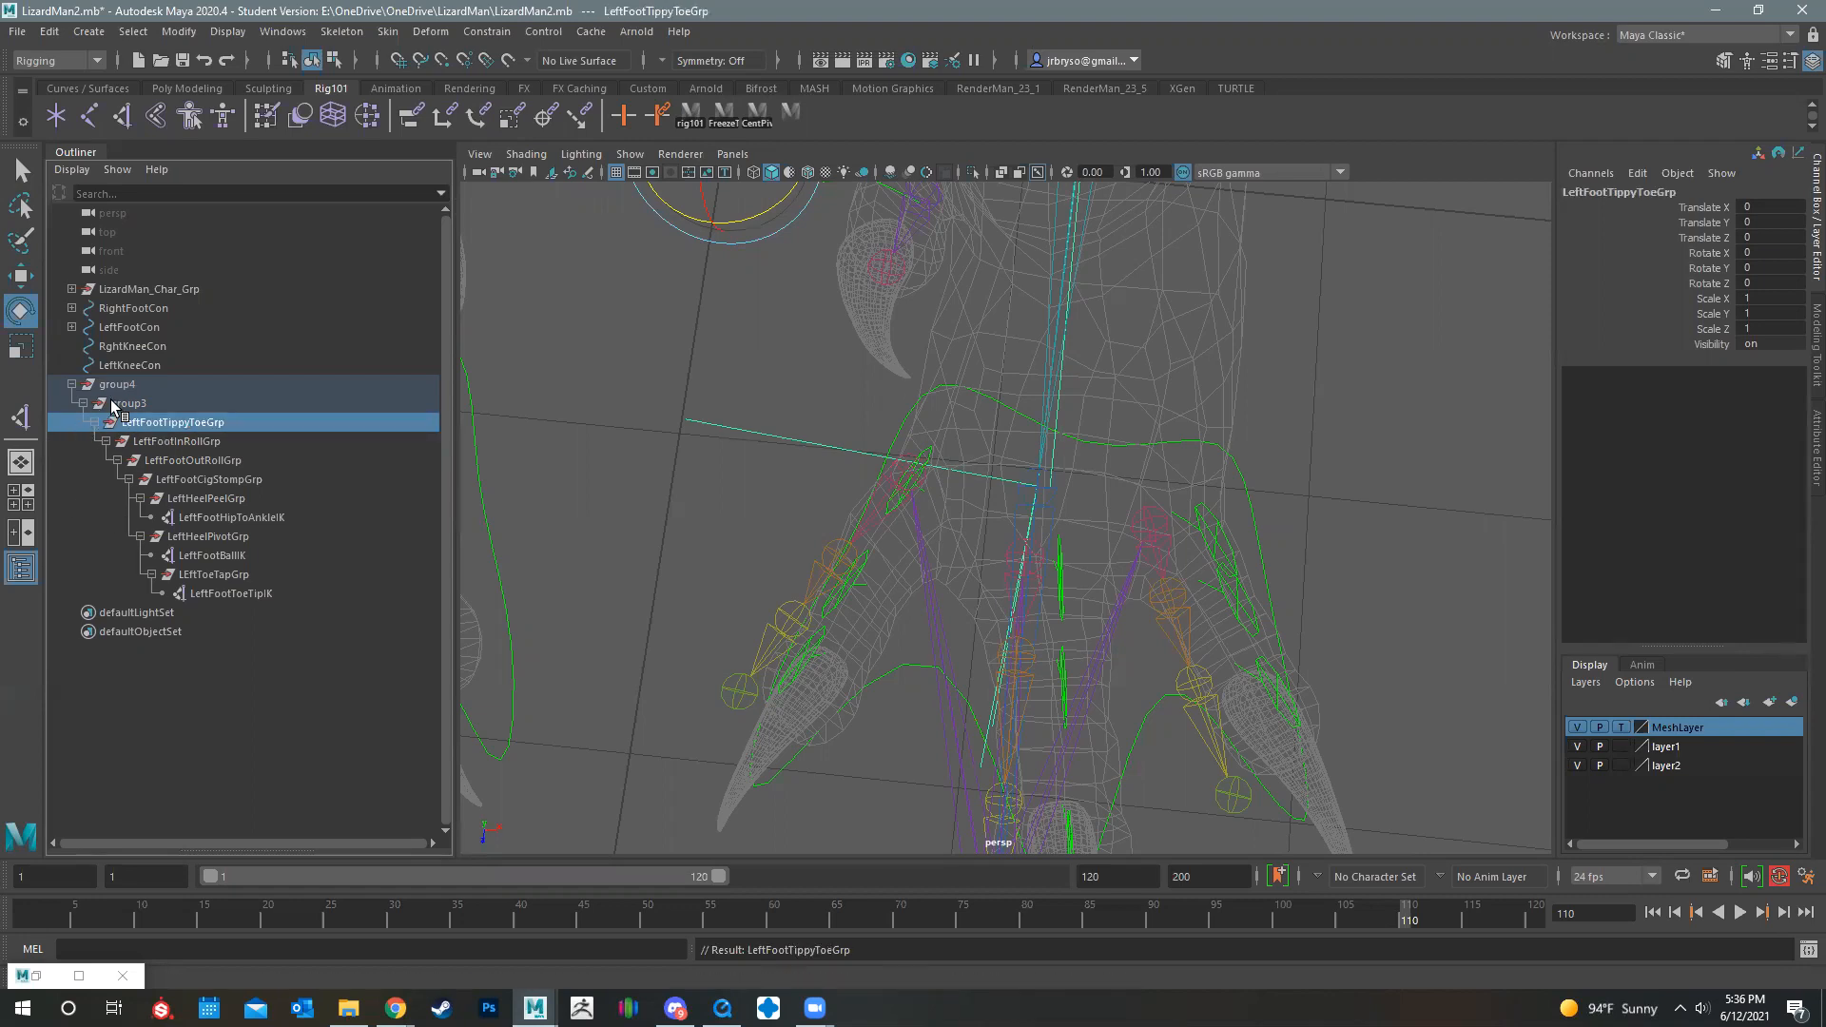
Step: Rename the group directly above LeftFootTippyToeGrp as LeftFootDropGrp
left_click(124, 405)
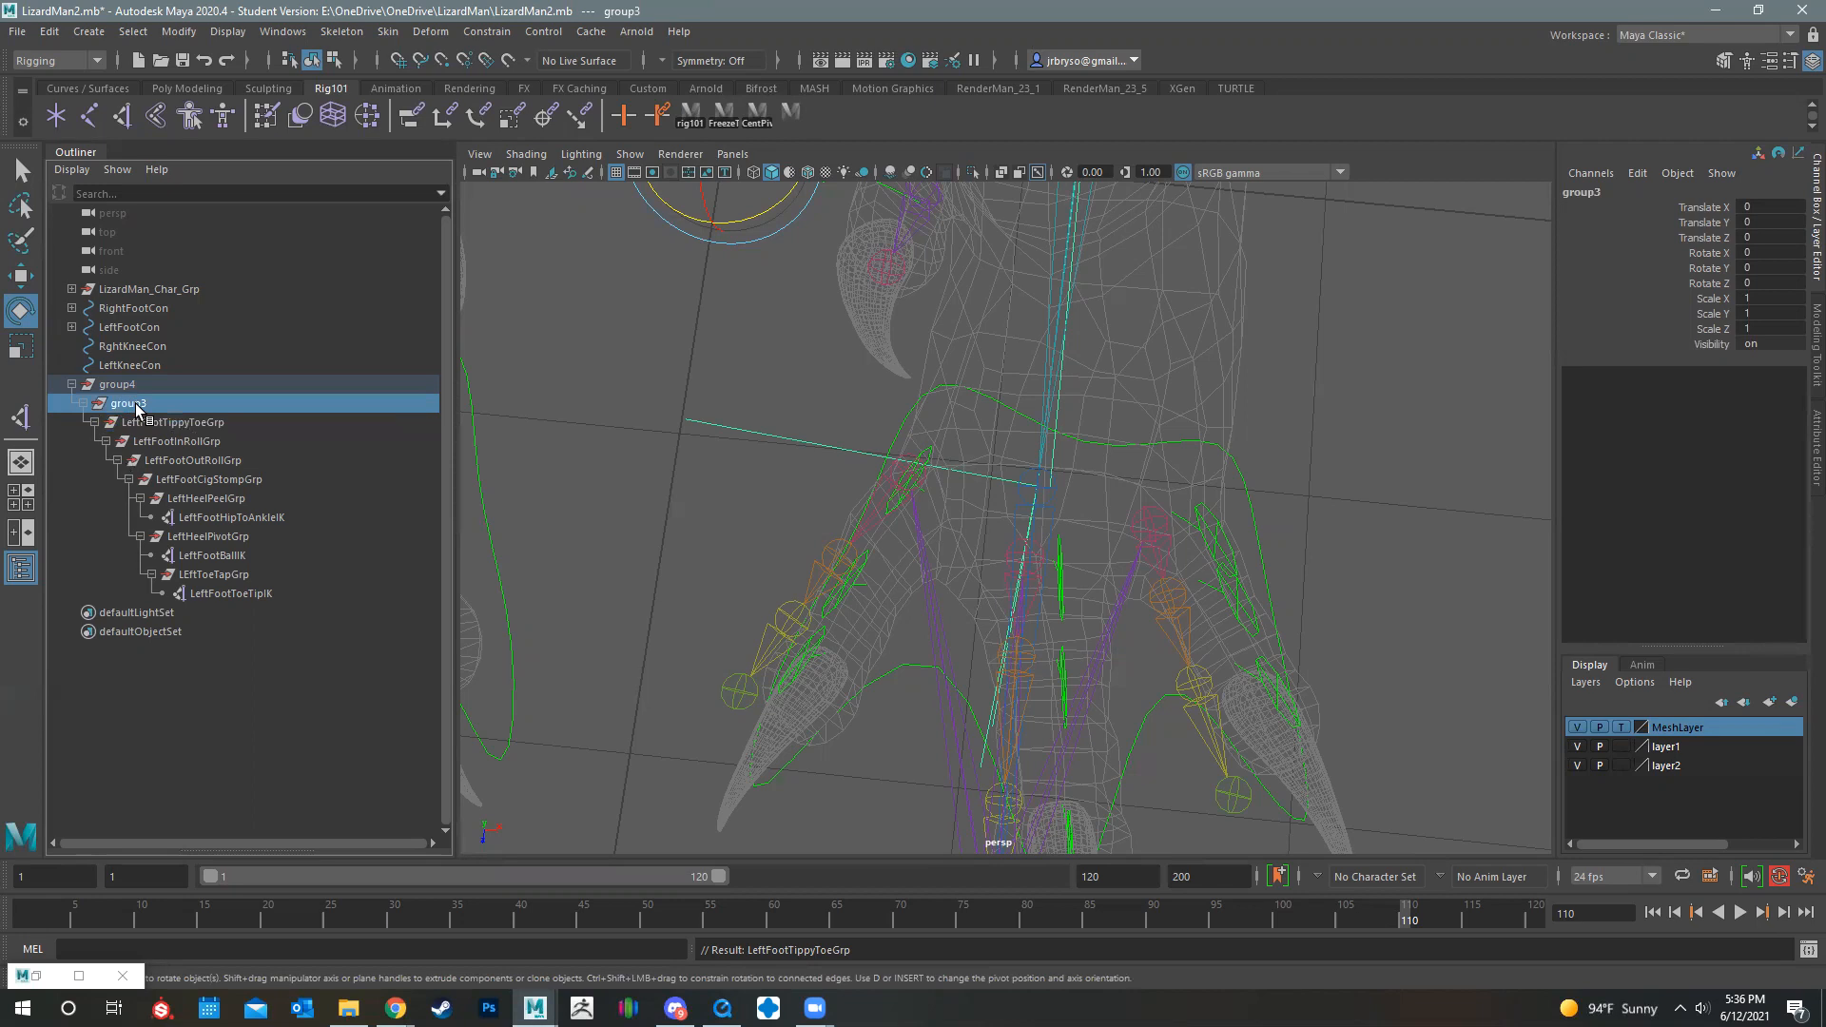
key("t")
key("shift+f")
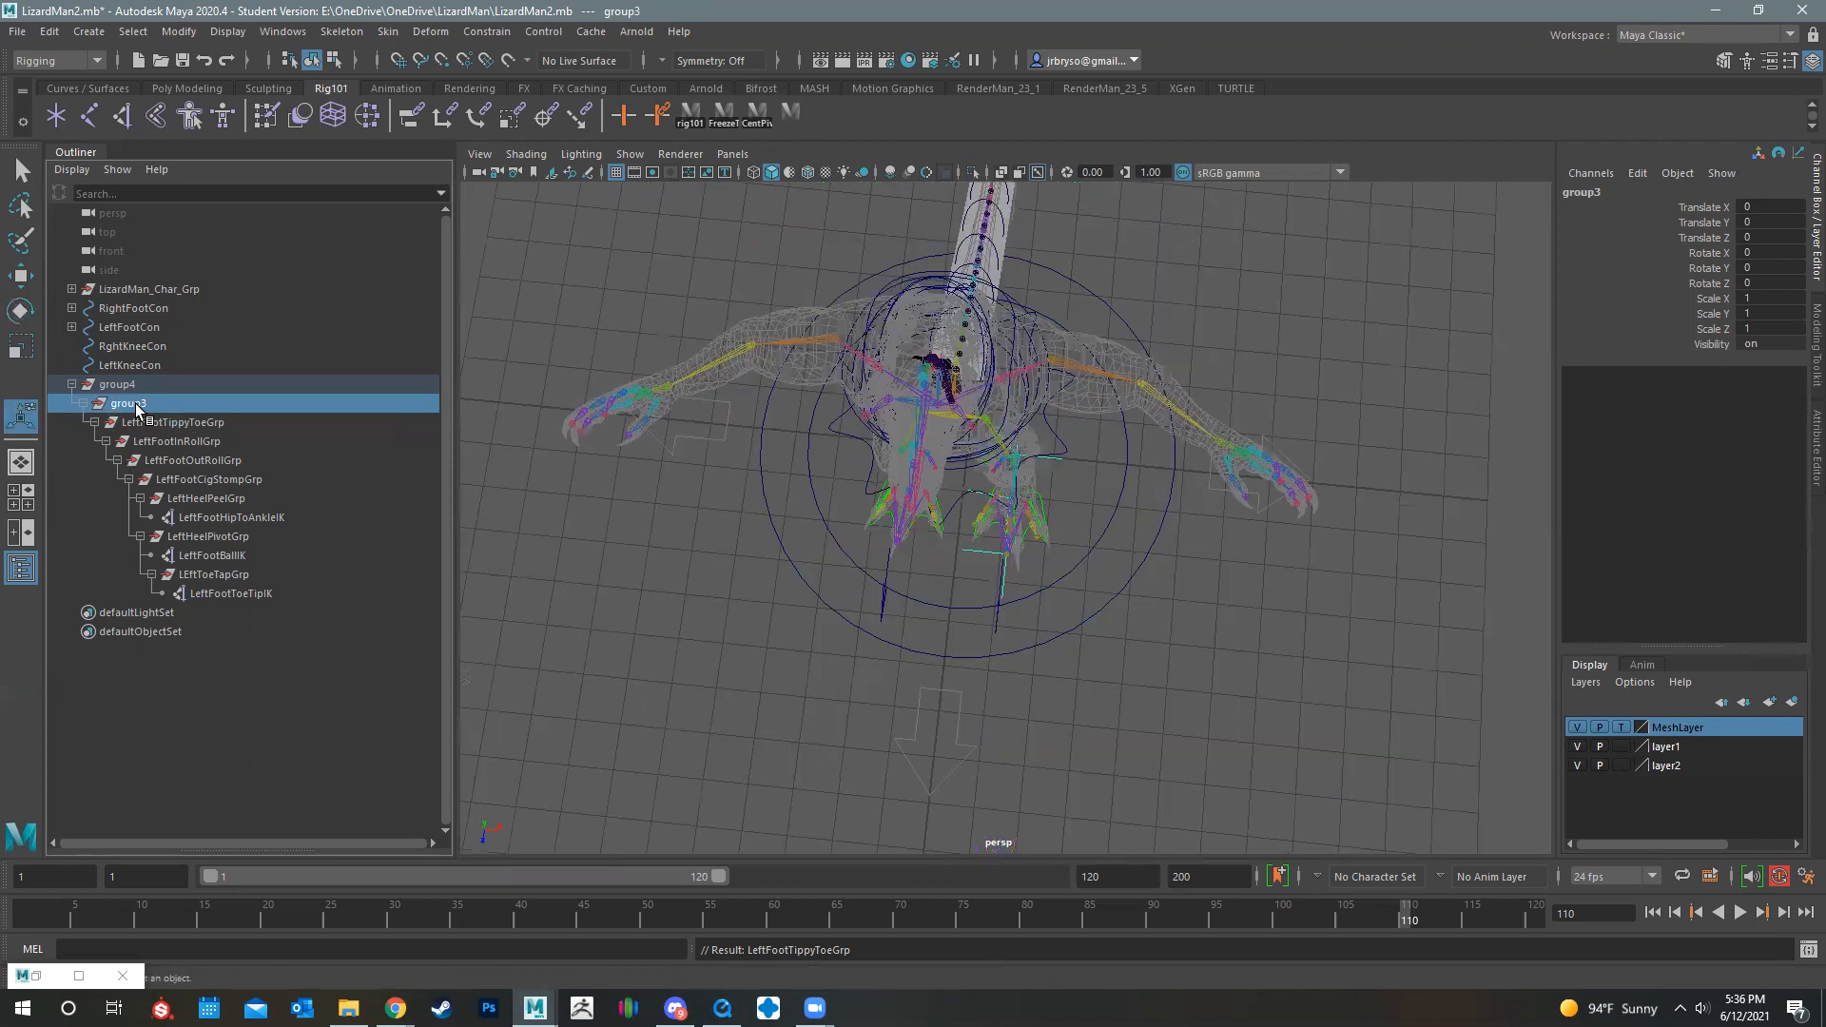
double_click(136, 406)
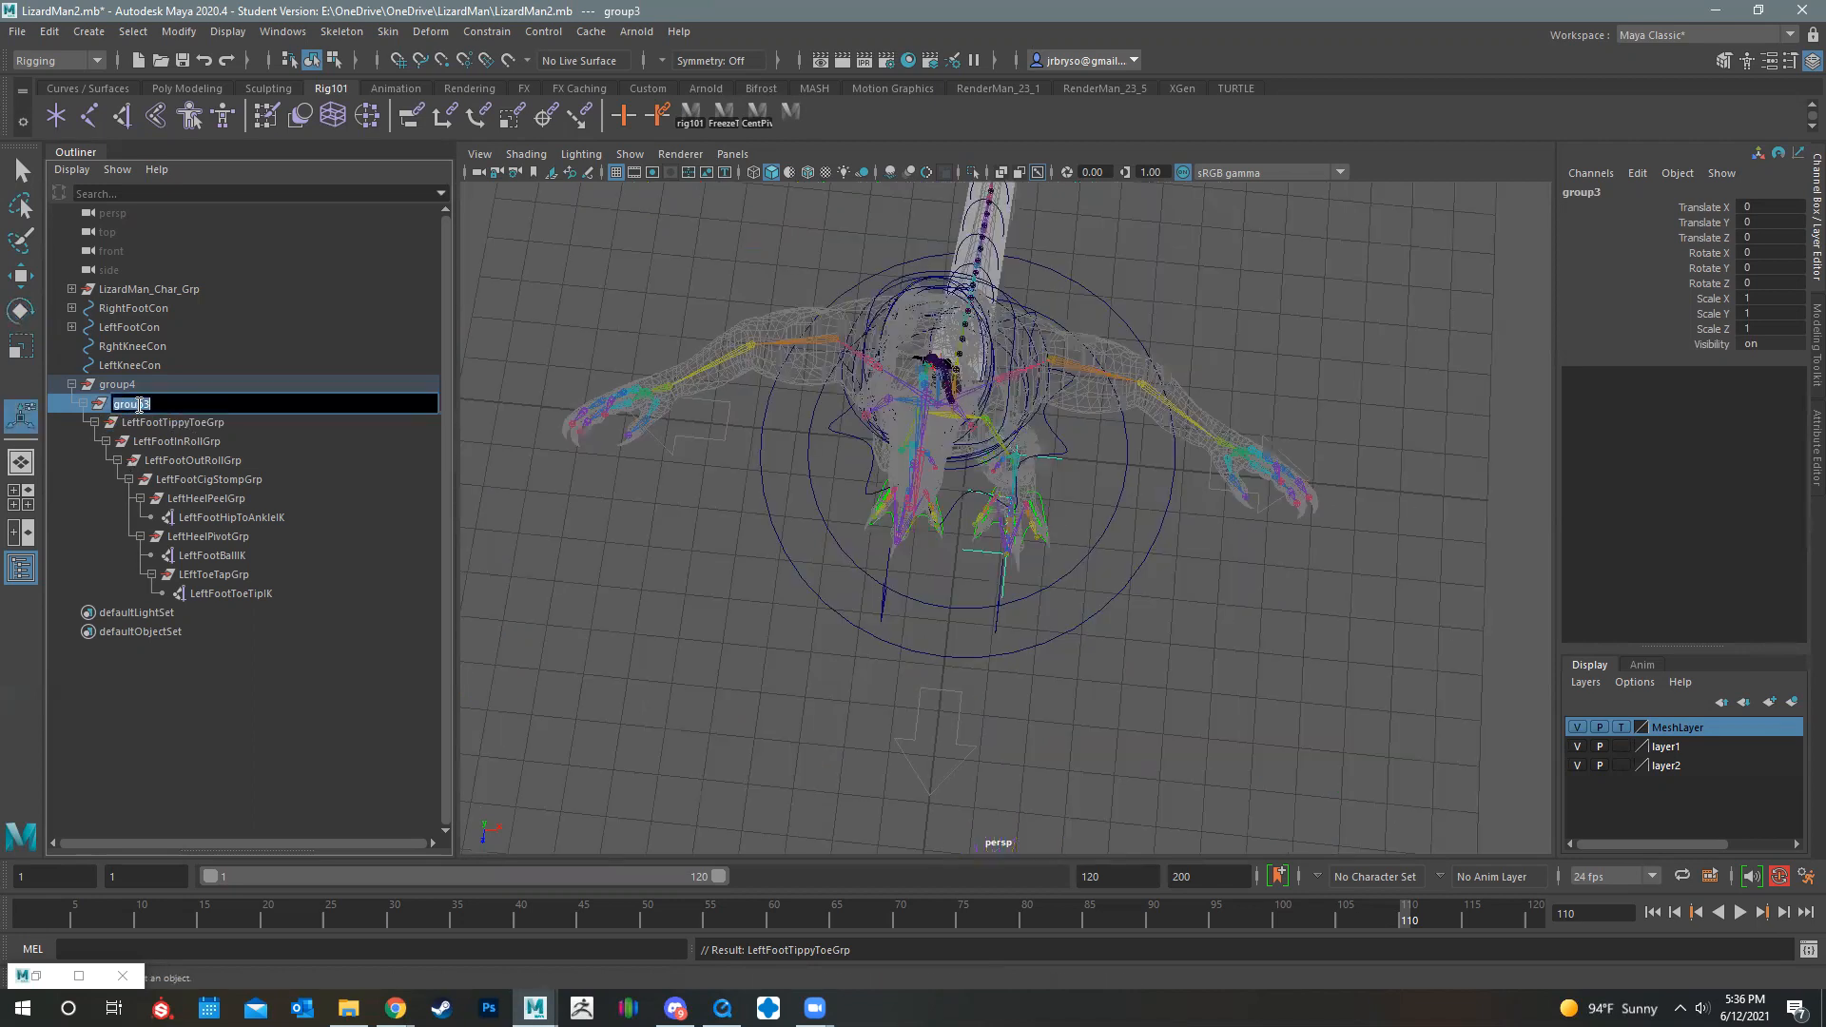
type("LeftFootD")
key("Return")
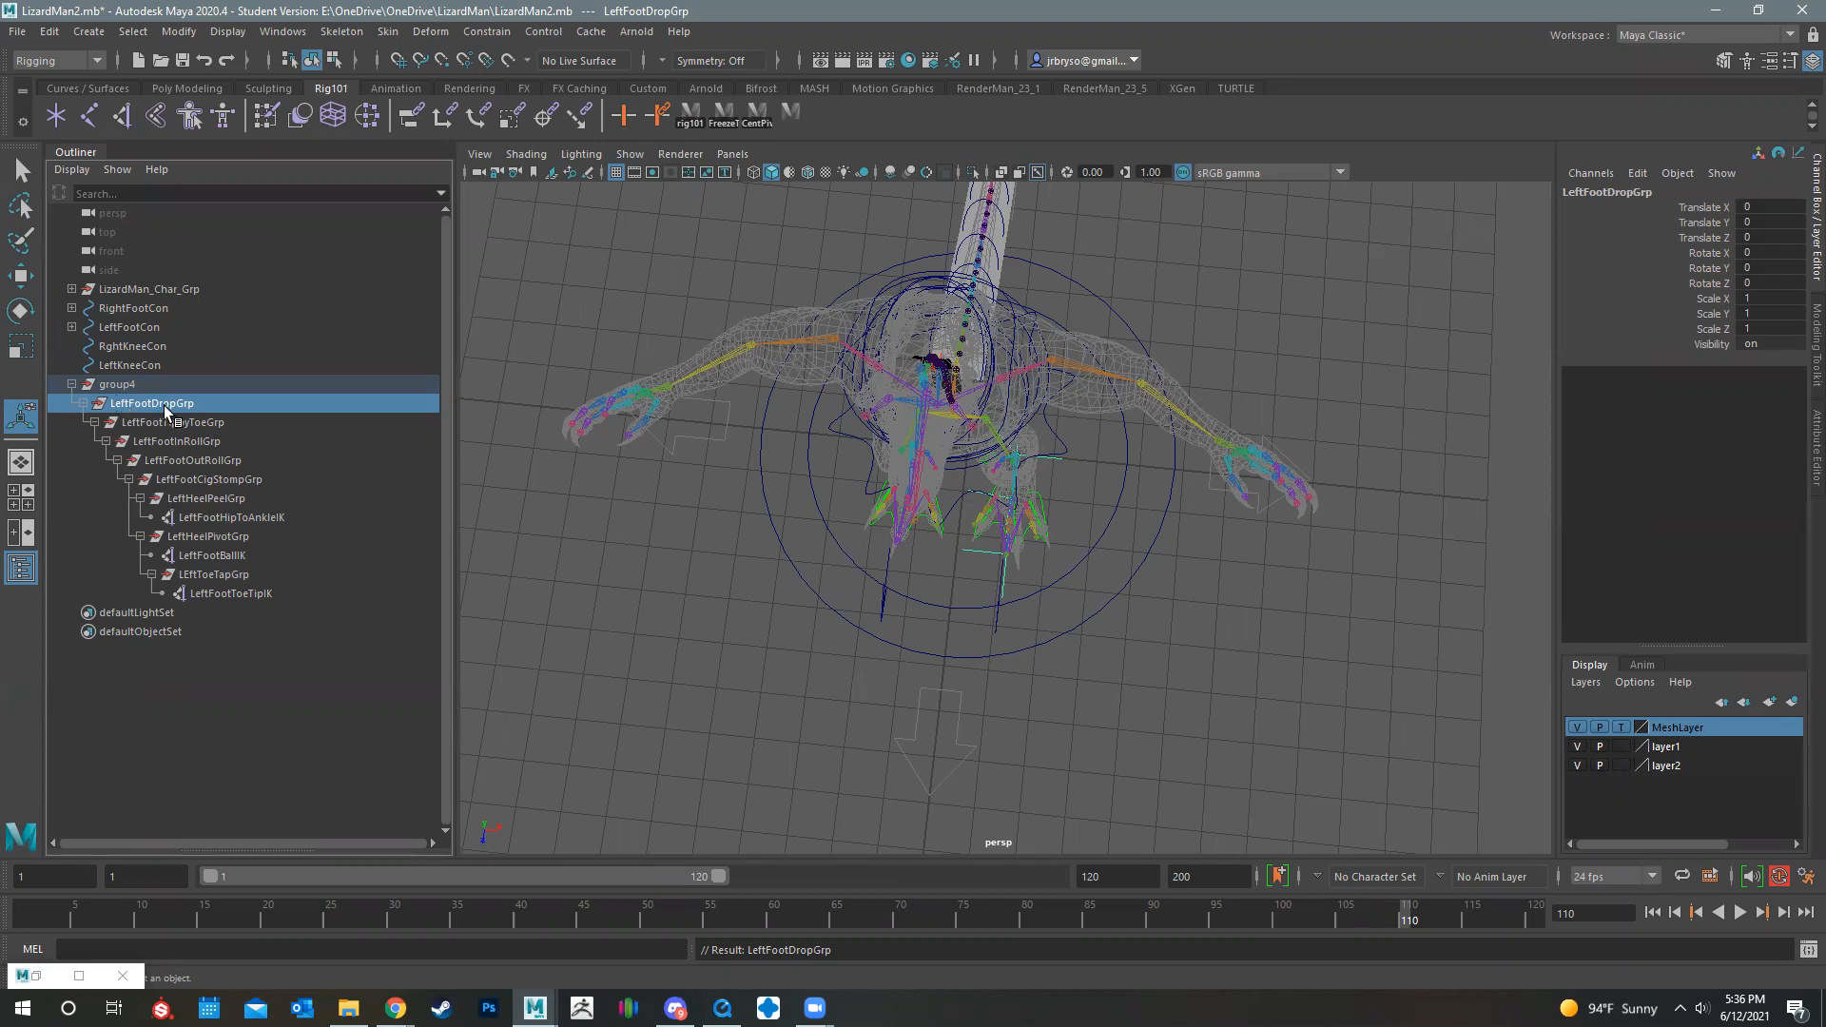
Step: Unparent LeftFootDropGrp from group4, delete the empty group4 and expand the whole LeftFootDropGrp hierarchy
key("shift+p")
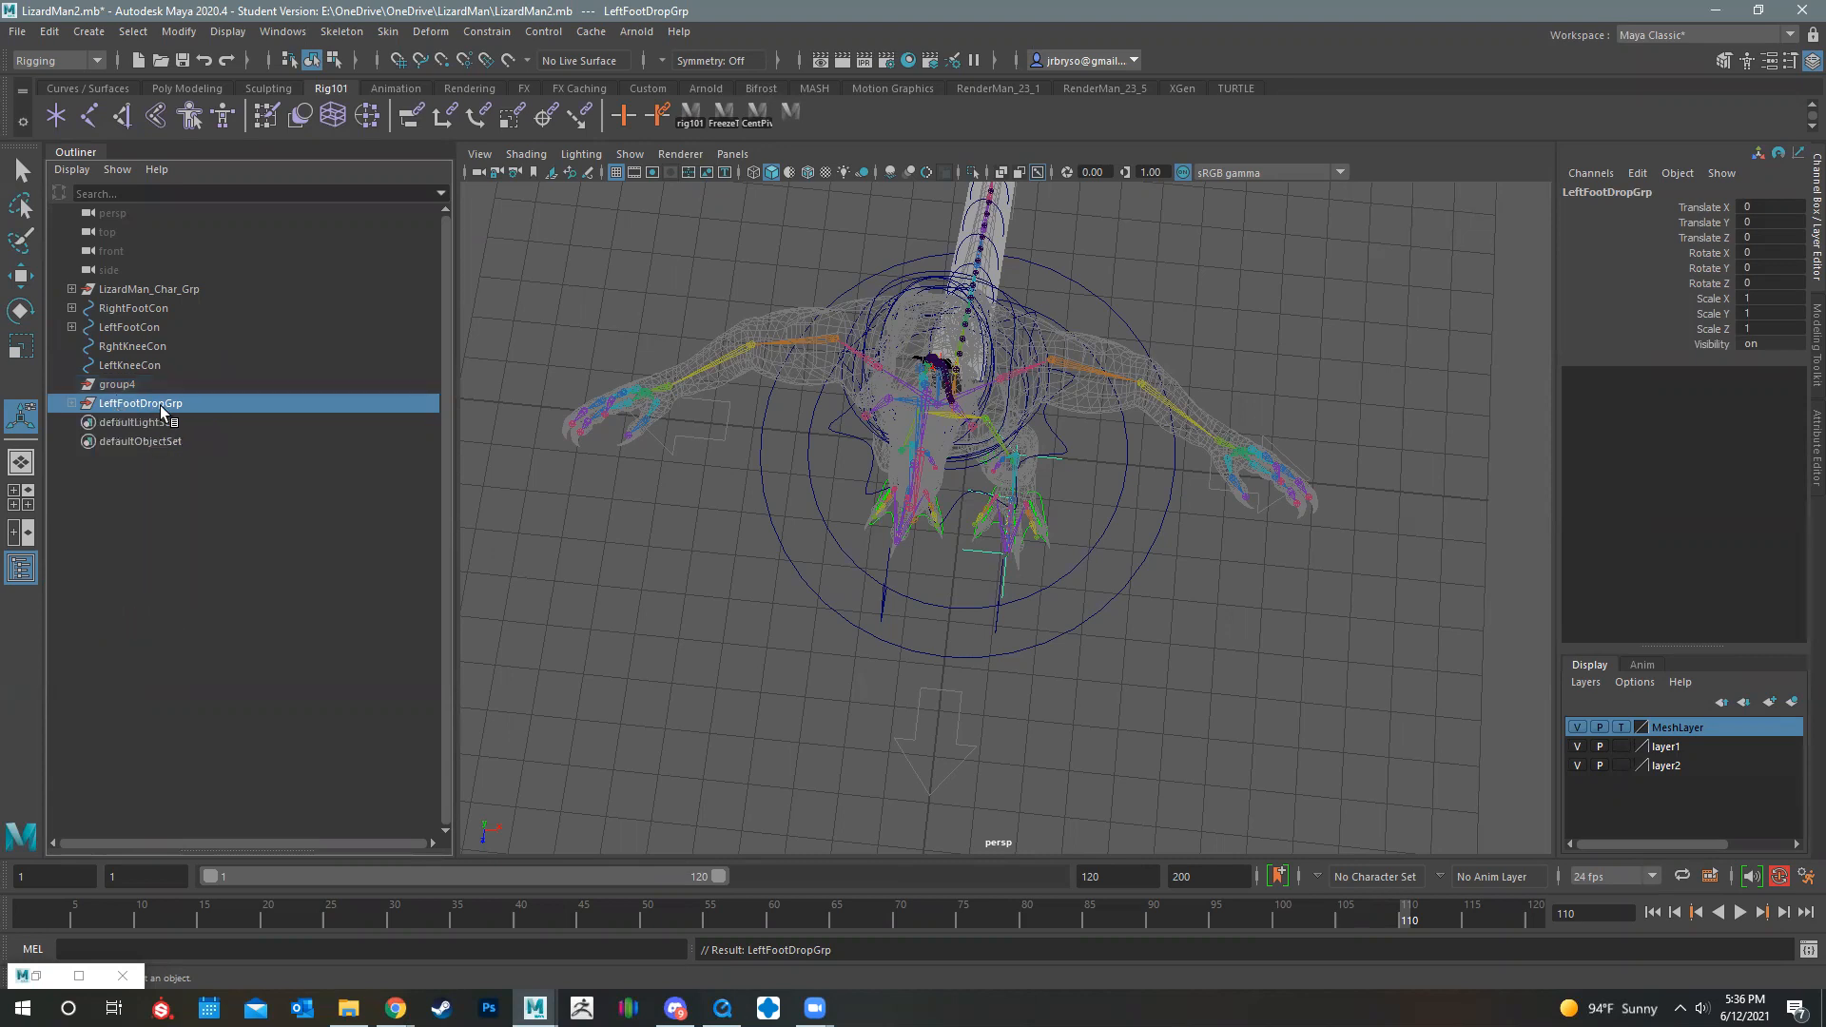
left_click(134, 390)
key("Delete")
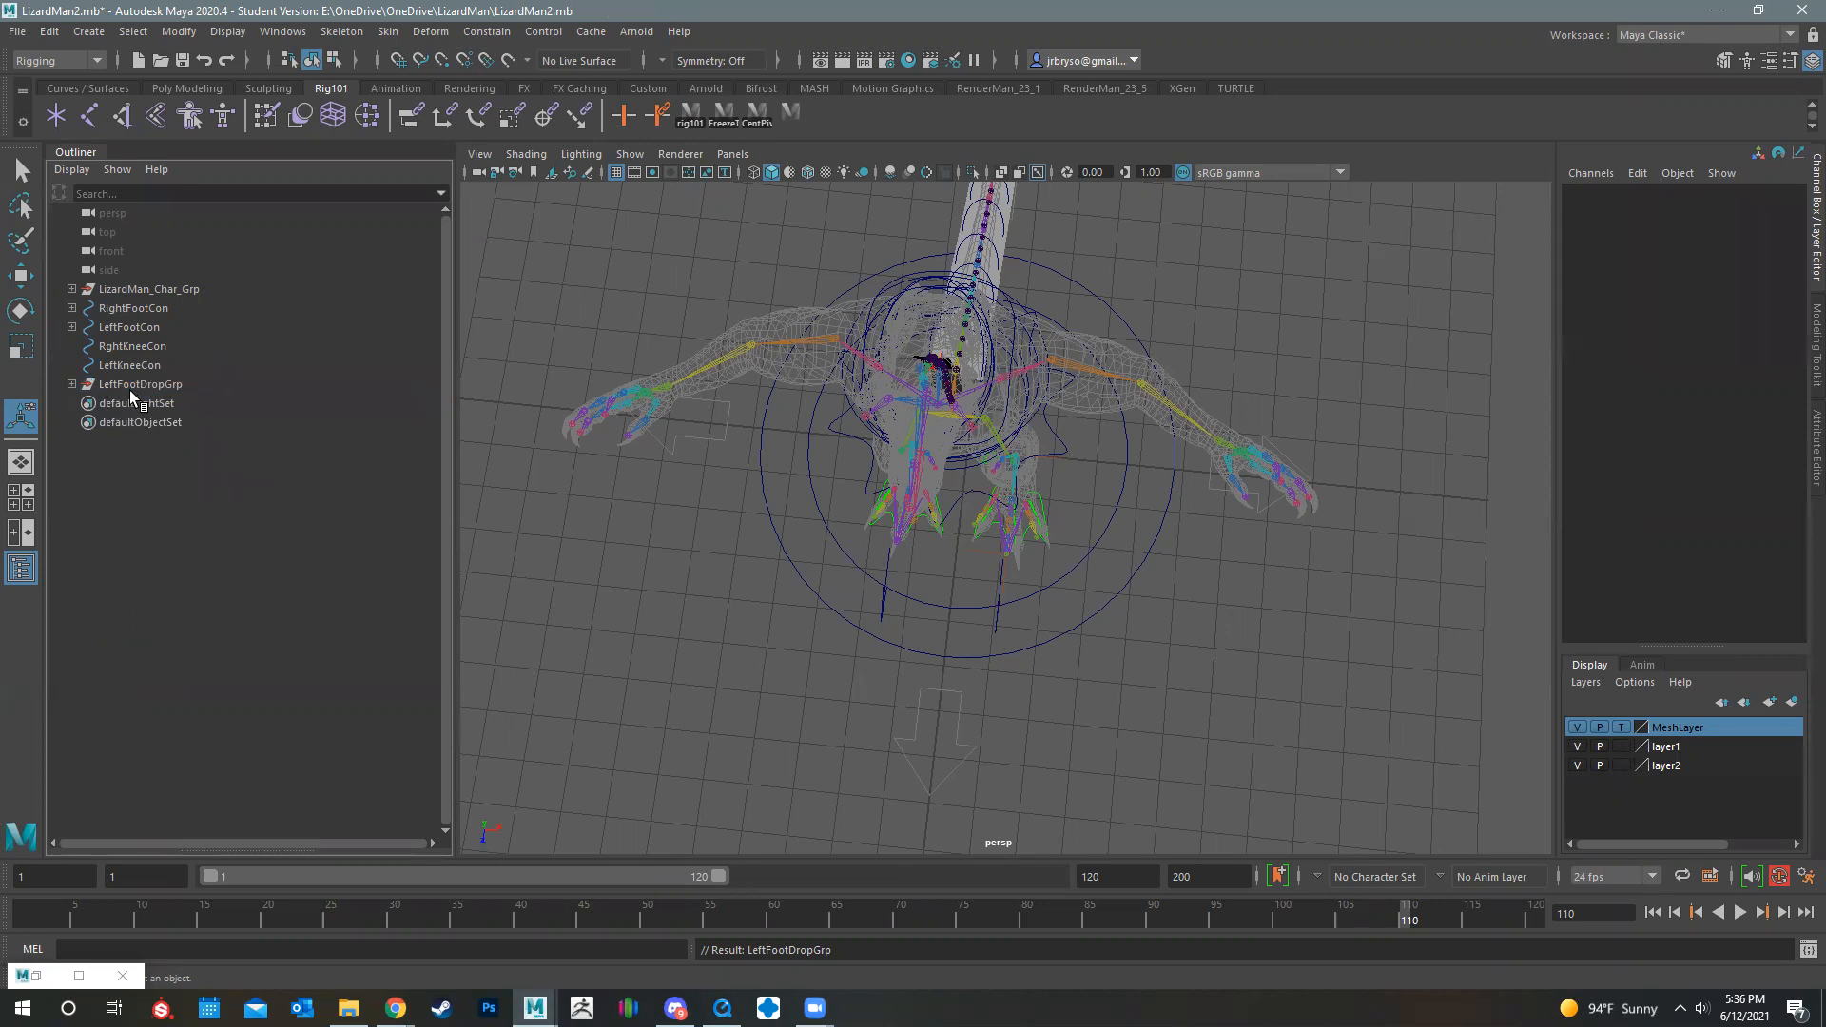
left_click(72, 385, "shift")
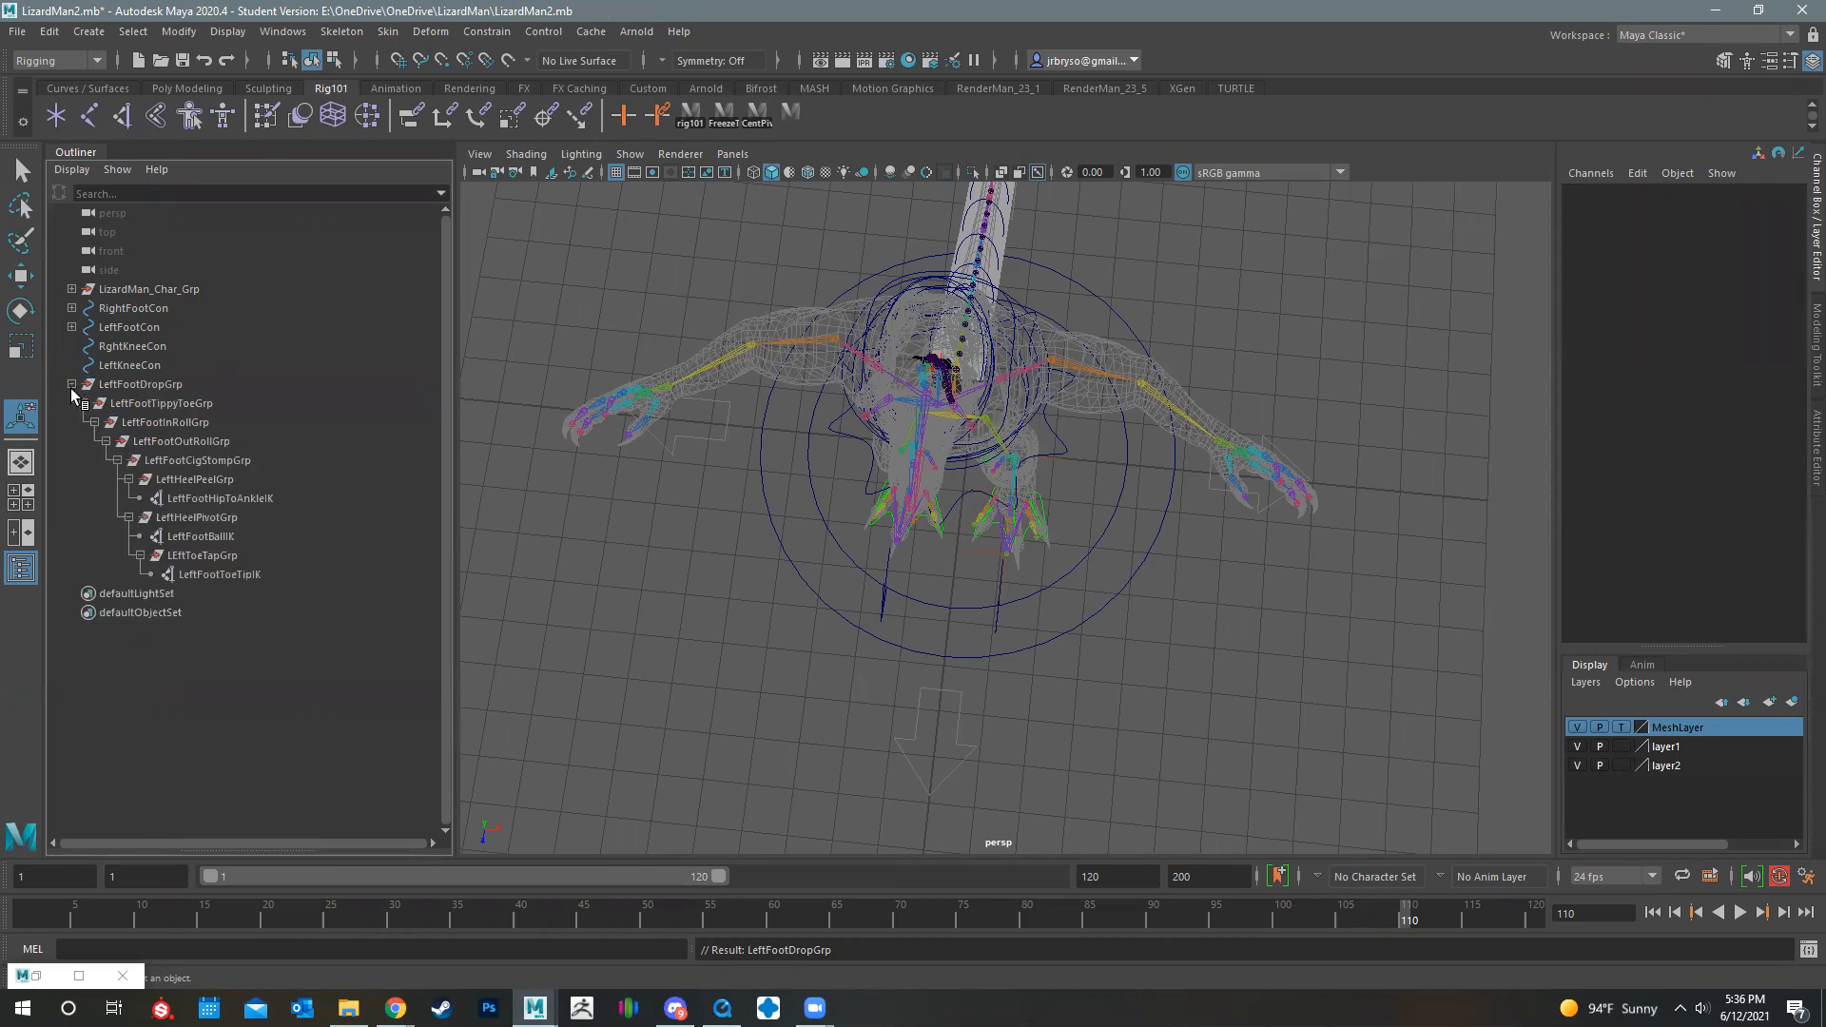
Step: Move the pivot of LeftFootOutRollGrp to the outer edge of the left foot at ground level
left_click(195, 461)
left_click_drag(795, 559, 854, 609, "alt")
key("e")
scroll(854, 608, "up", 5)
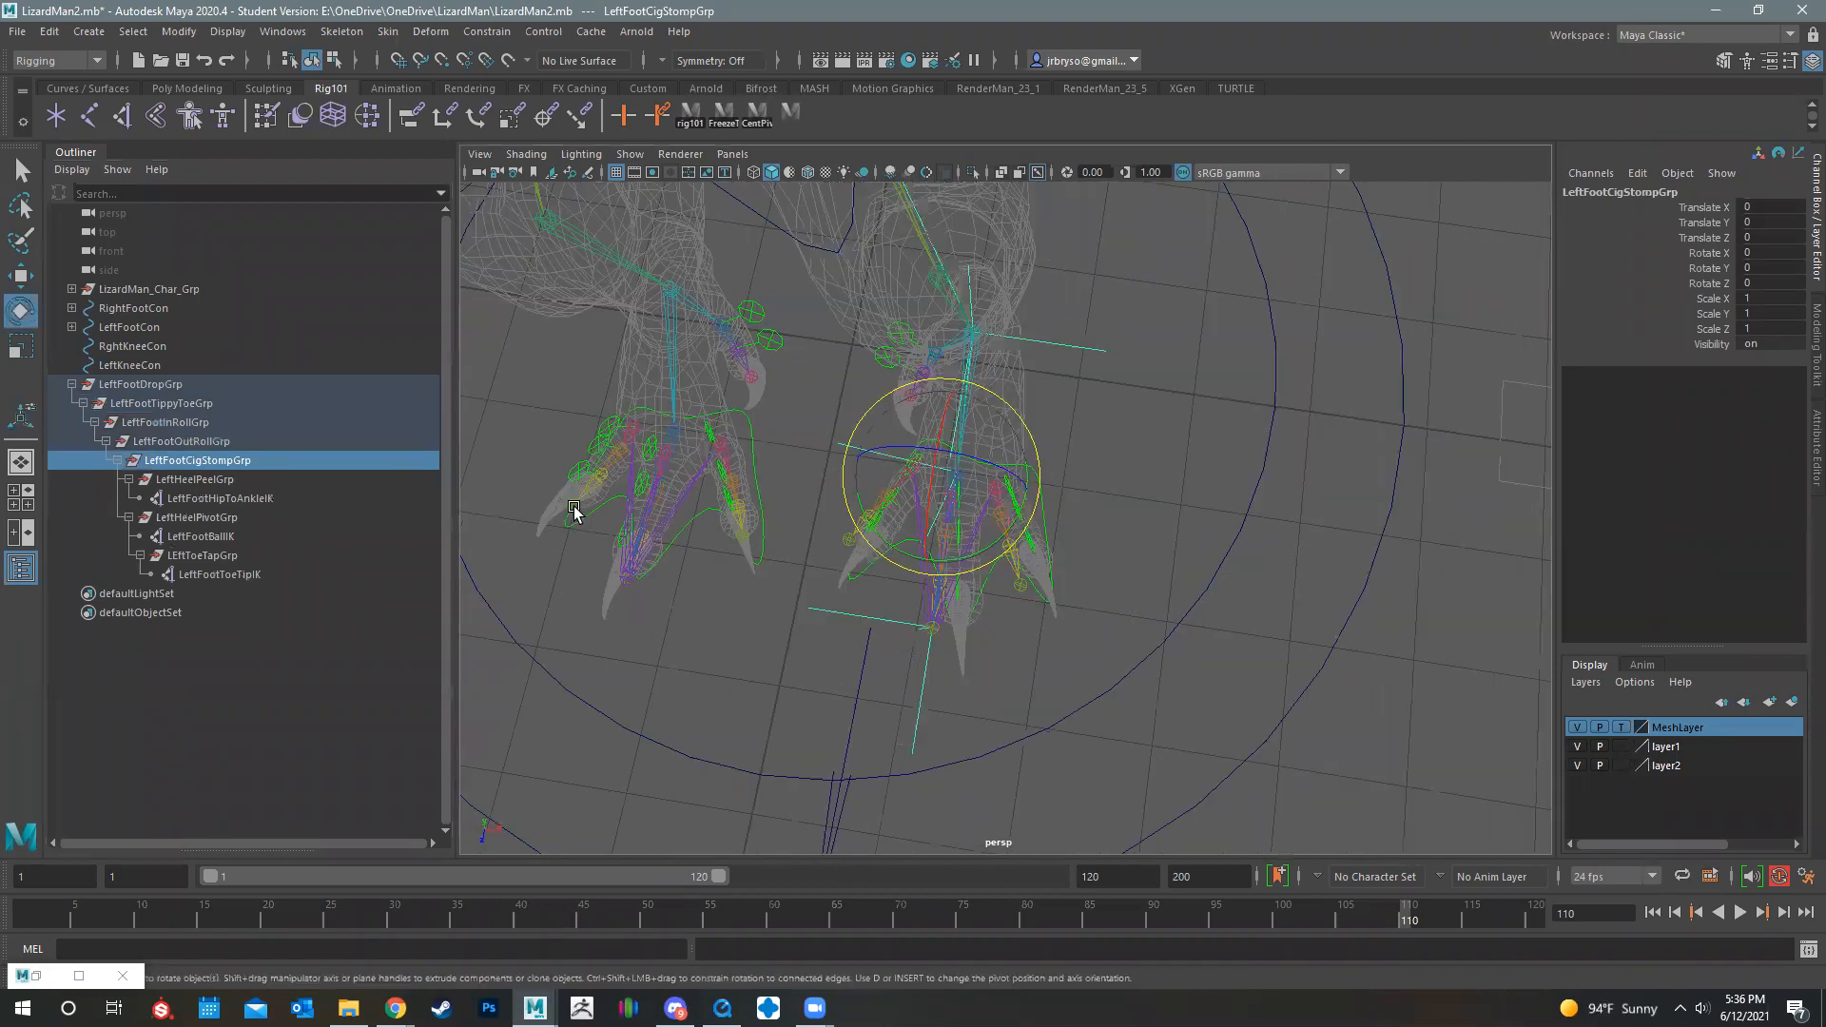
left_click(164, 443)
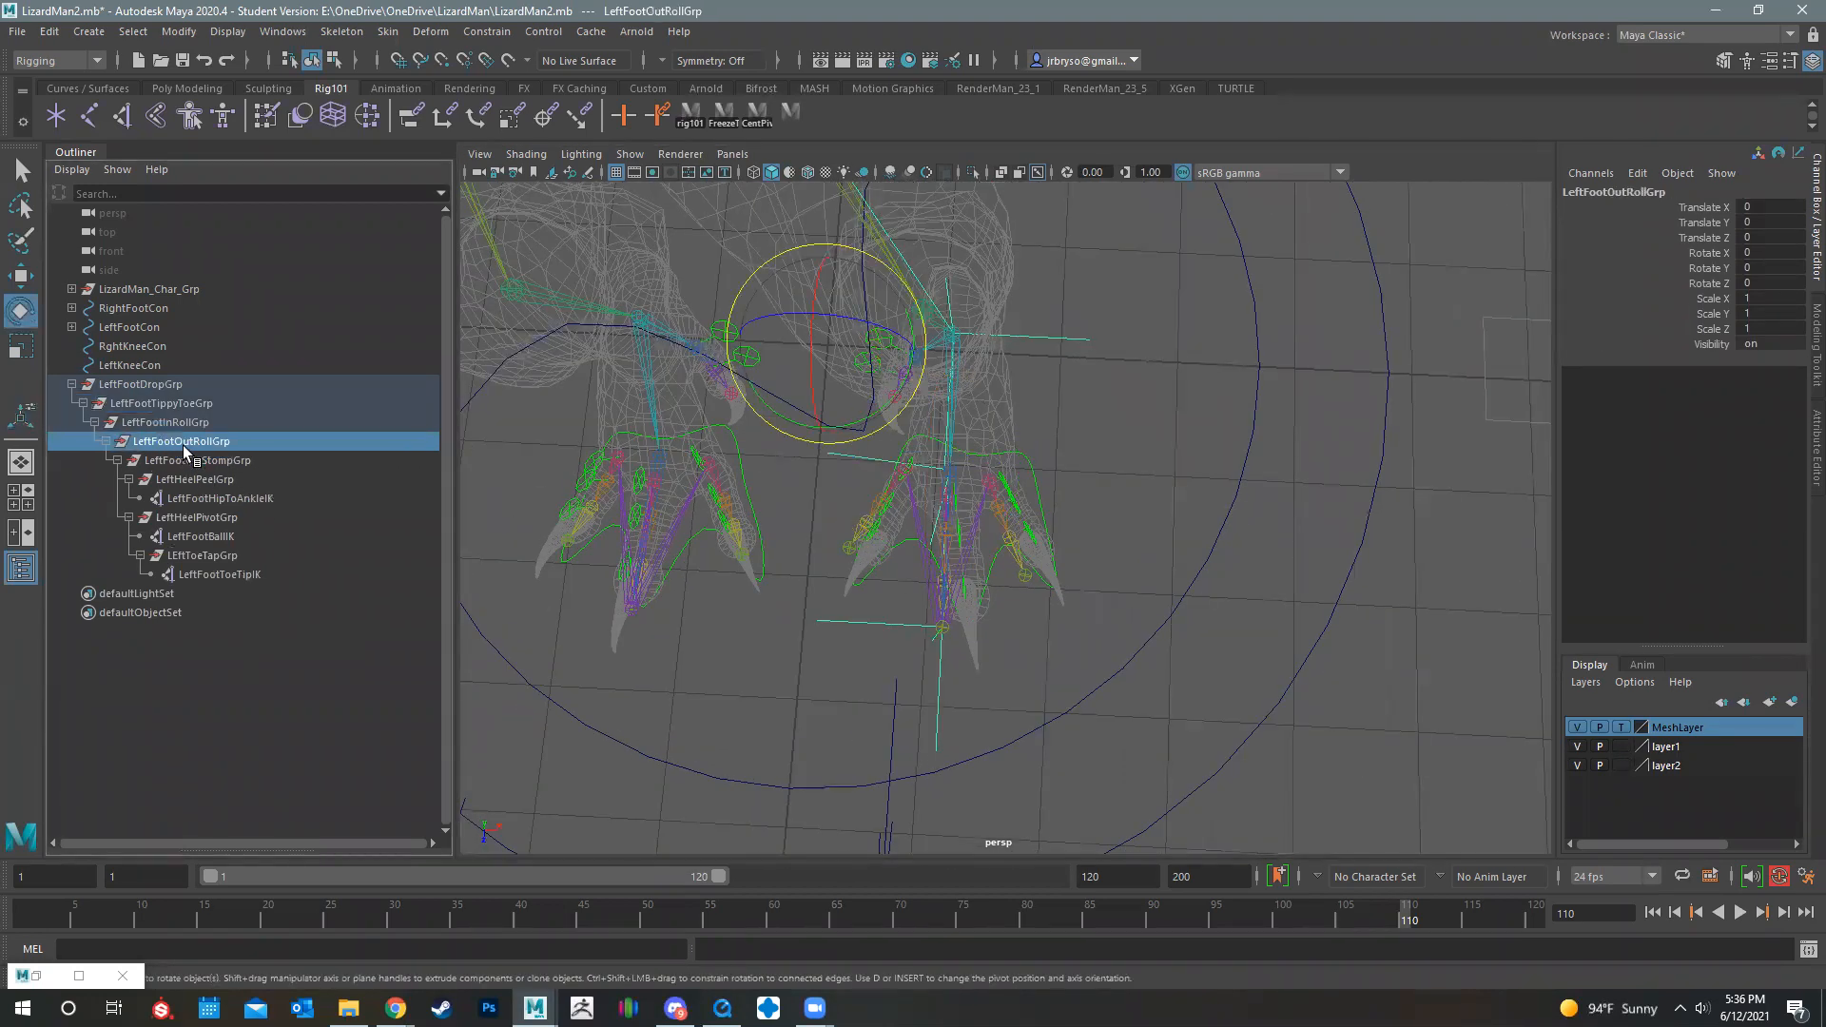
left_click_drag(757, 470, 1138, 559, "alt")
key("d")
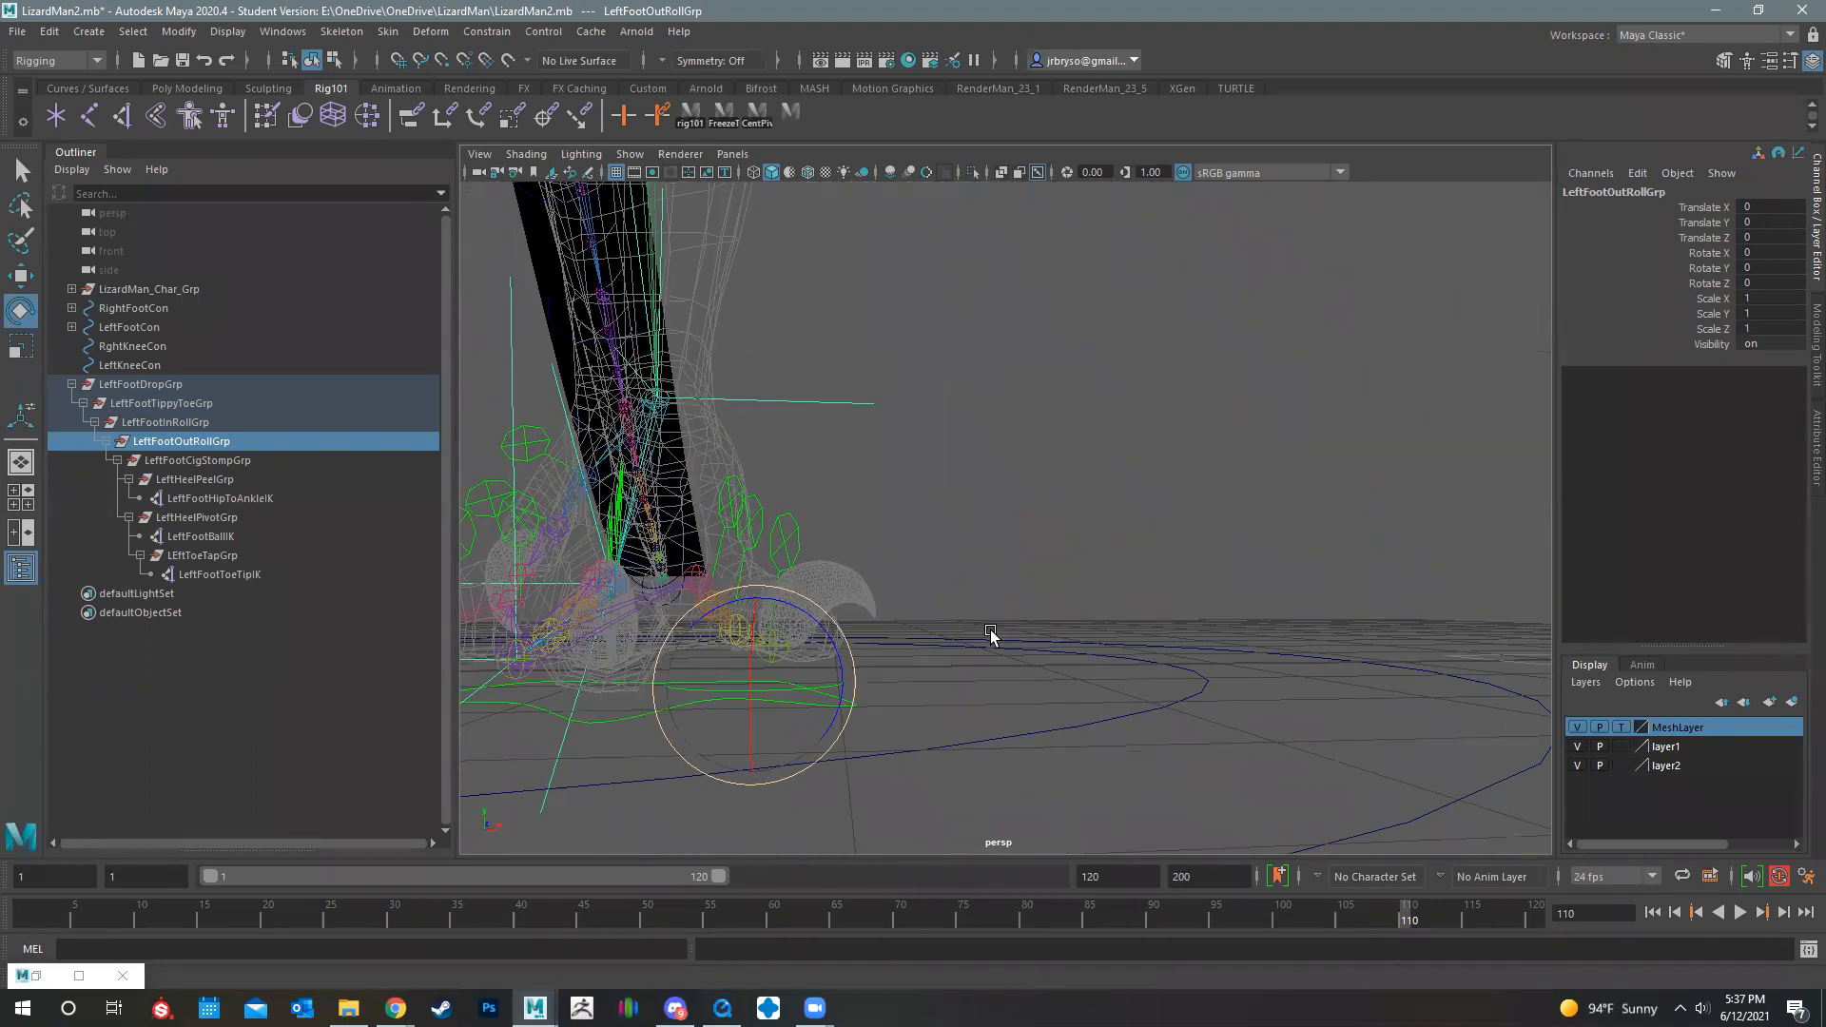
key("d")
left_click_drag(847, 600, 871, 570)
key("d")
left_click_drag(923, 654, 1161, 518, "alt")
key("d")
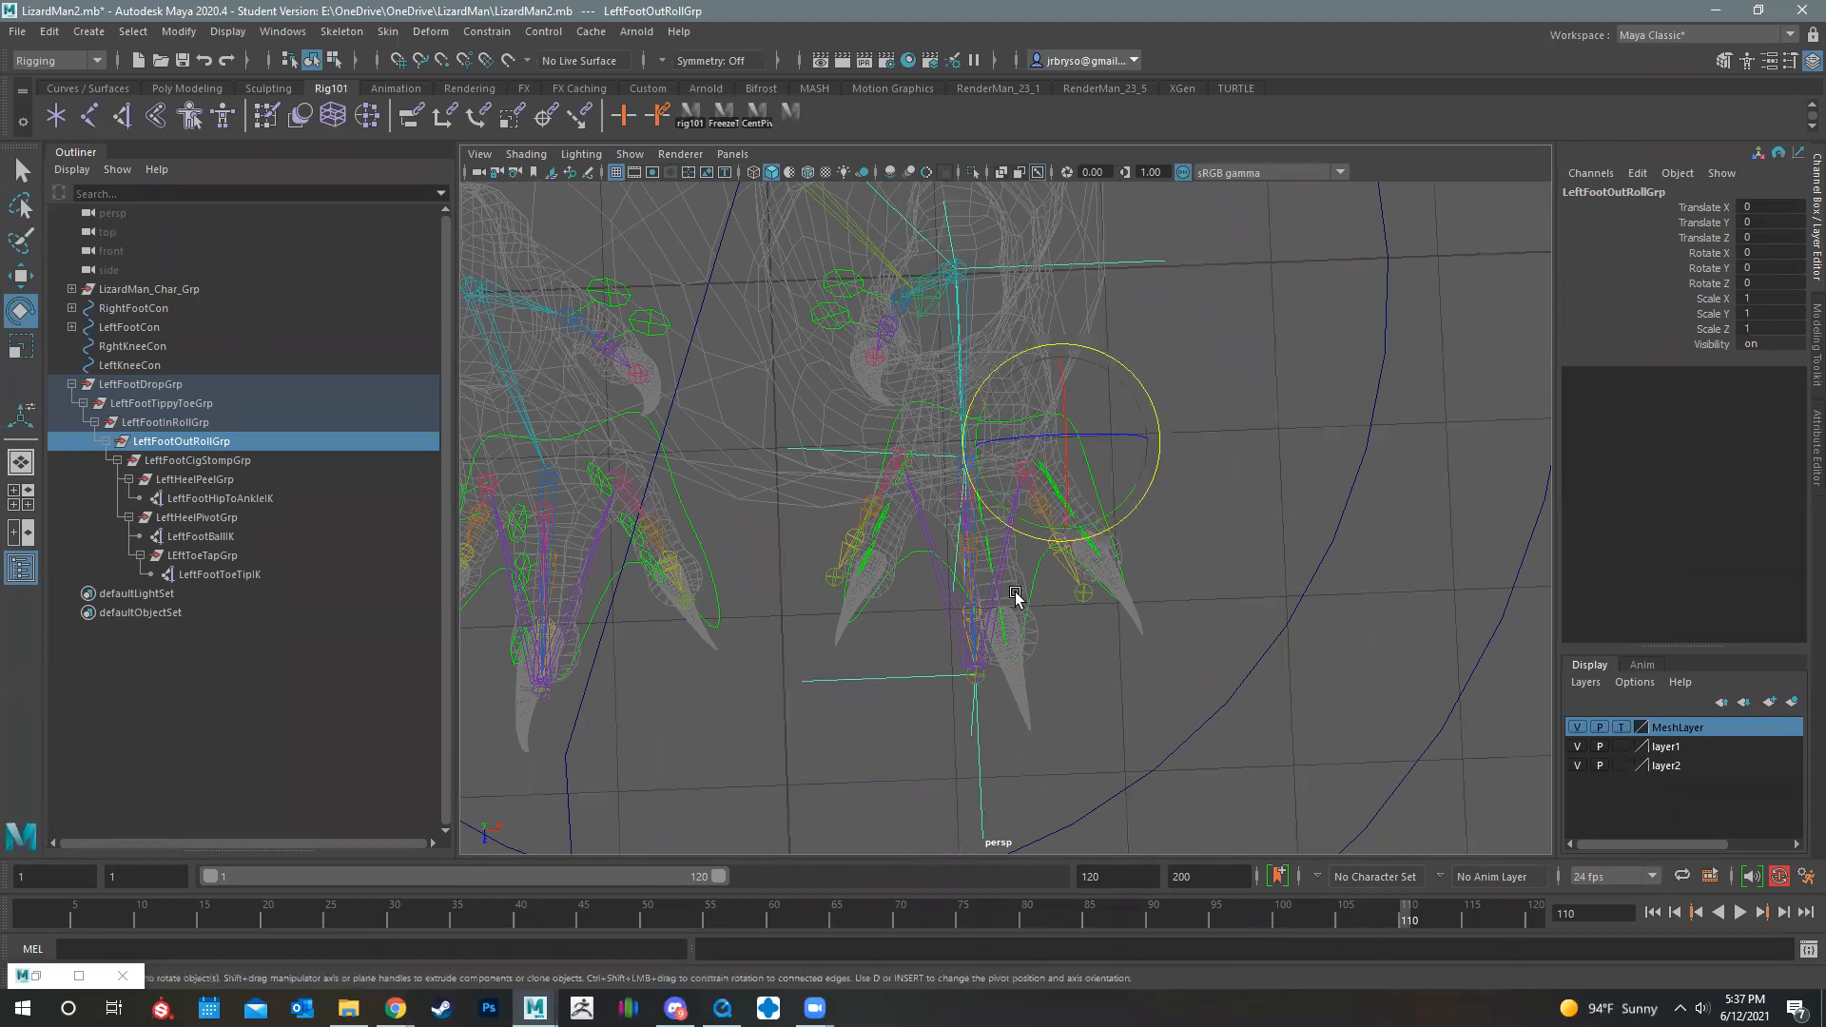
Step: Move the pivot of LeftFootInRollGrp to the inner edge of the left foot near the ground
left_click_drag(1052, 571, 244, 436, "alt")
left_click(167, 423)
key("d")
middle_click_drag(959, 411, 1060, 558)
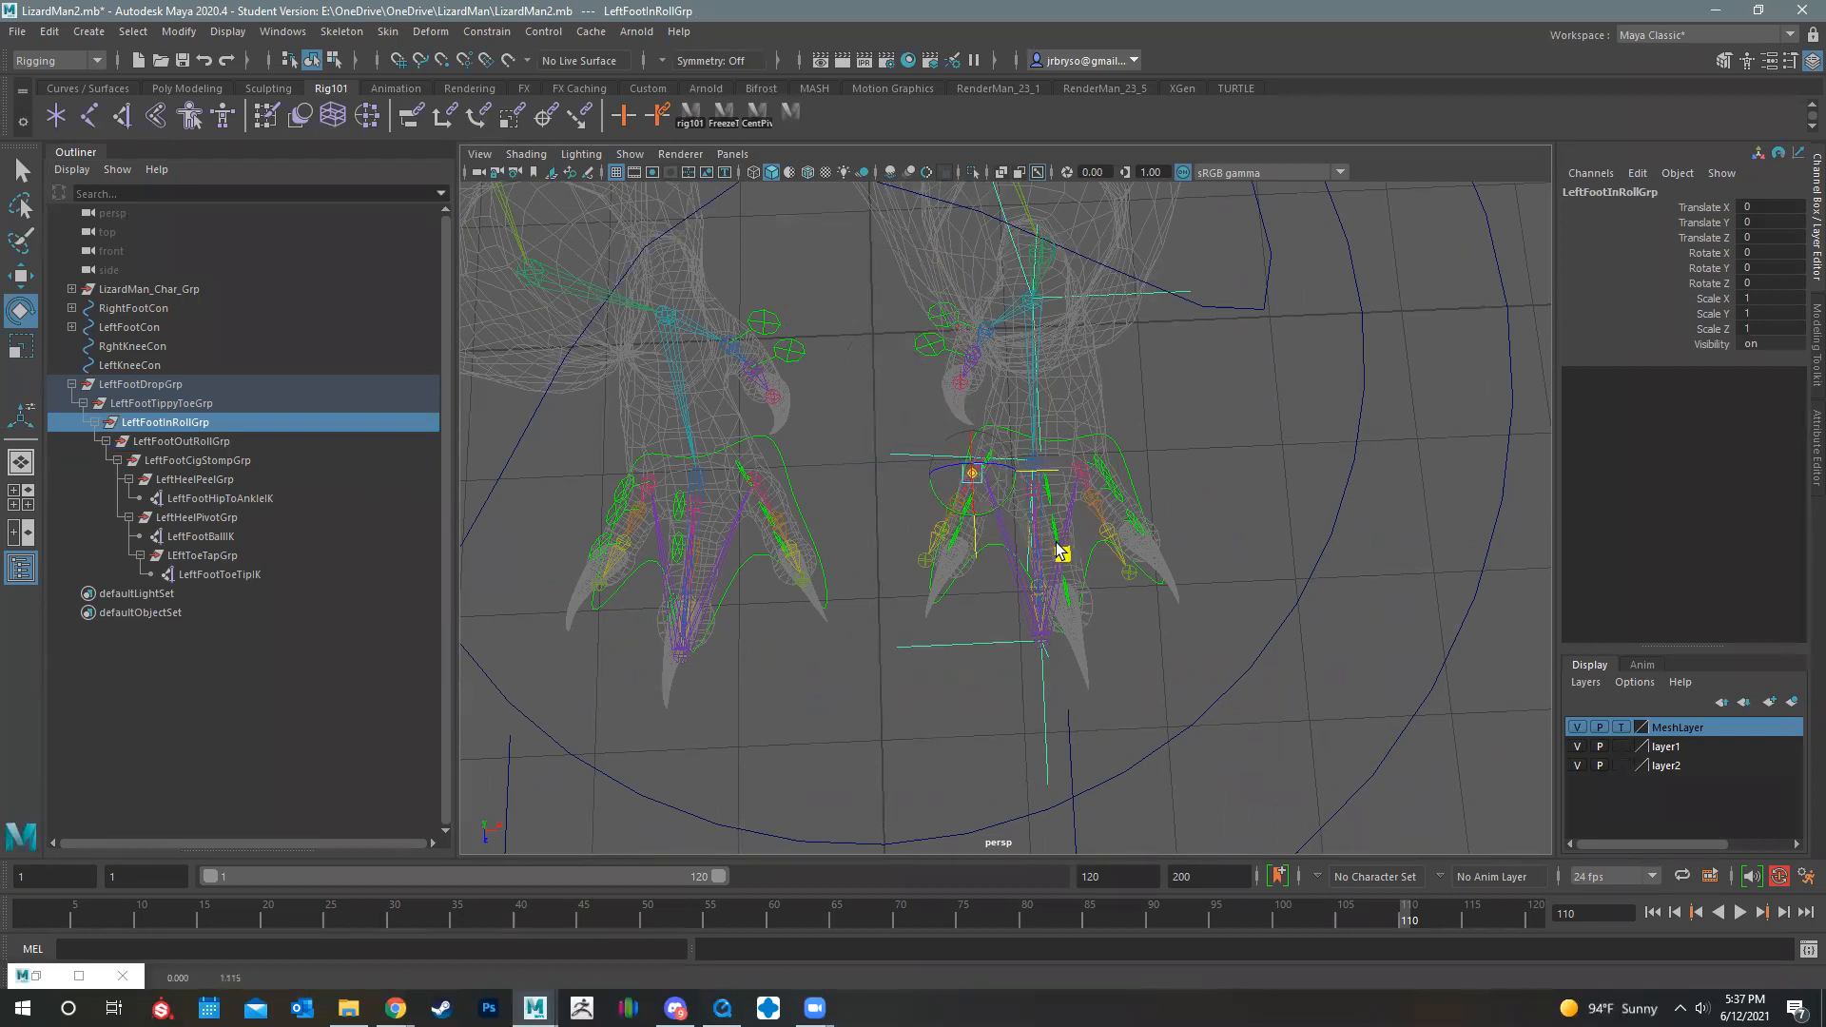
left_click_drag(1022, 492, 924, 514, "alt")
key("d")
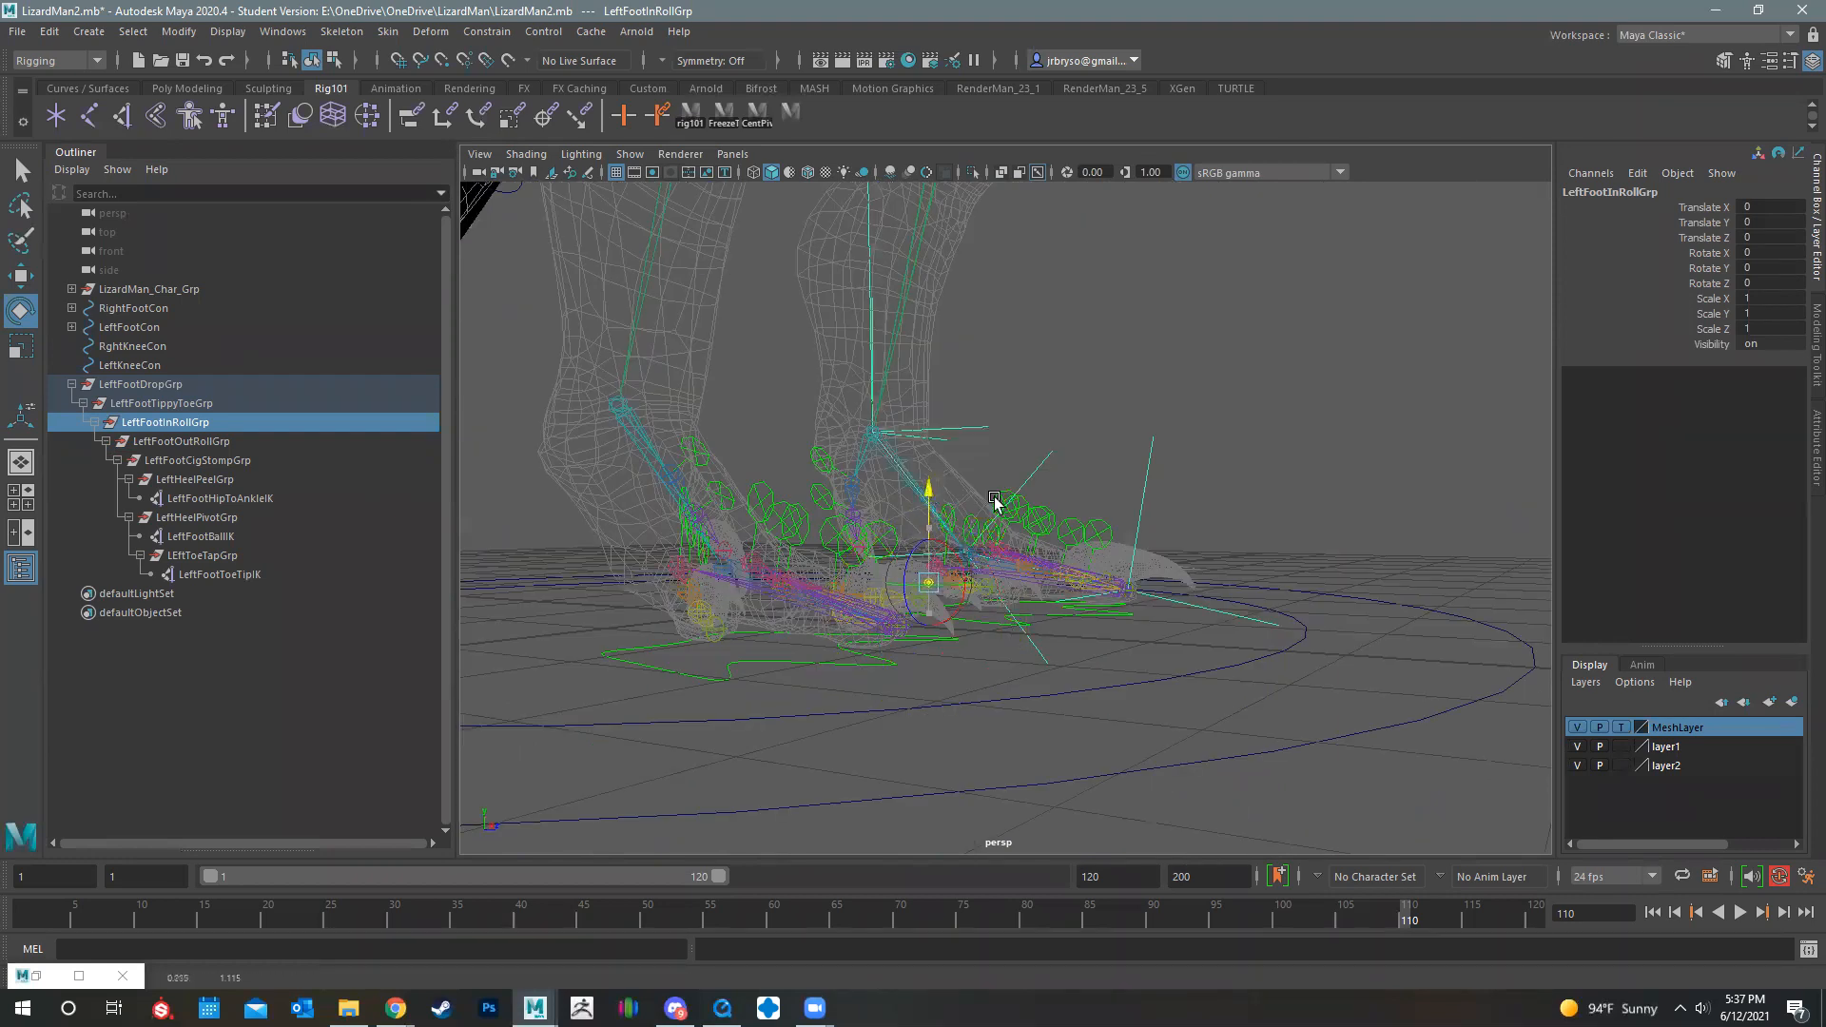
Step: Move the pivot of LeftFootTippyToeGrp to the tip of the left foot's middle toe
left_click_drag(990, 584, 192, 409, "alt")
left_click(191, 403)
left_click_drag(820, 588, 1093, 518, "alt")
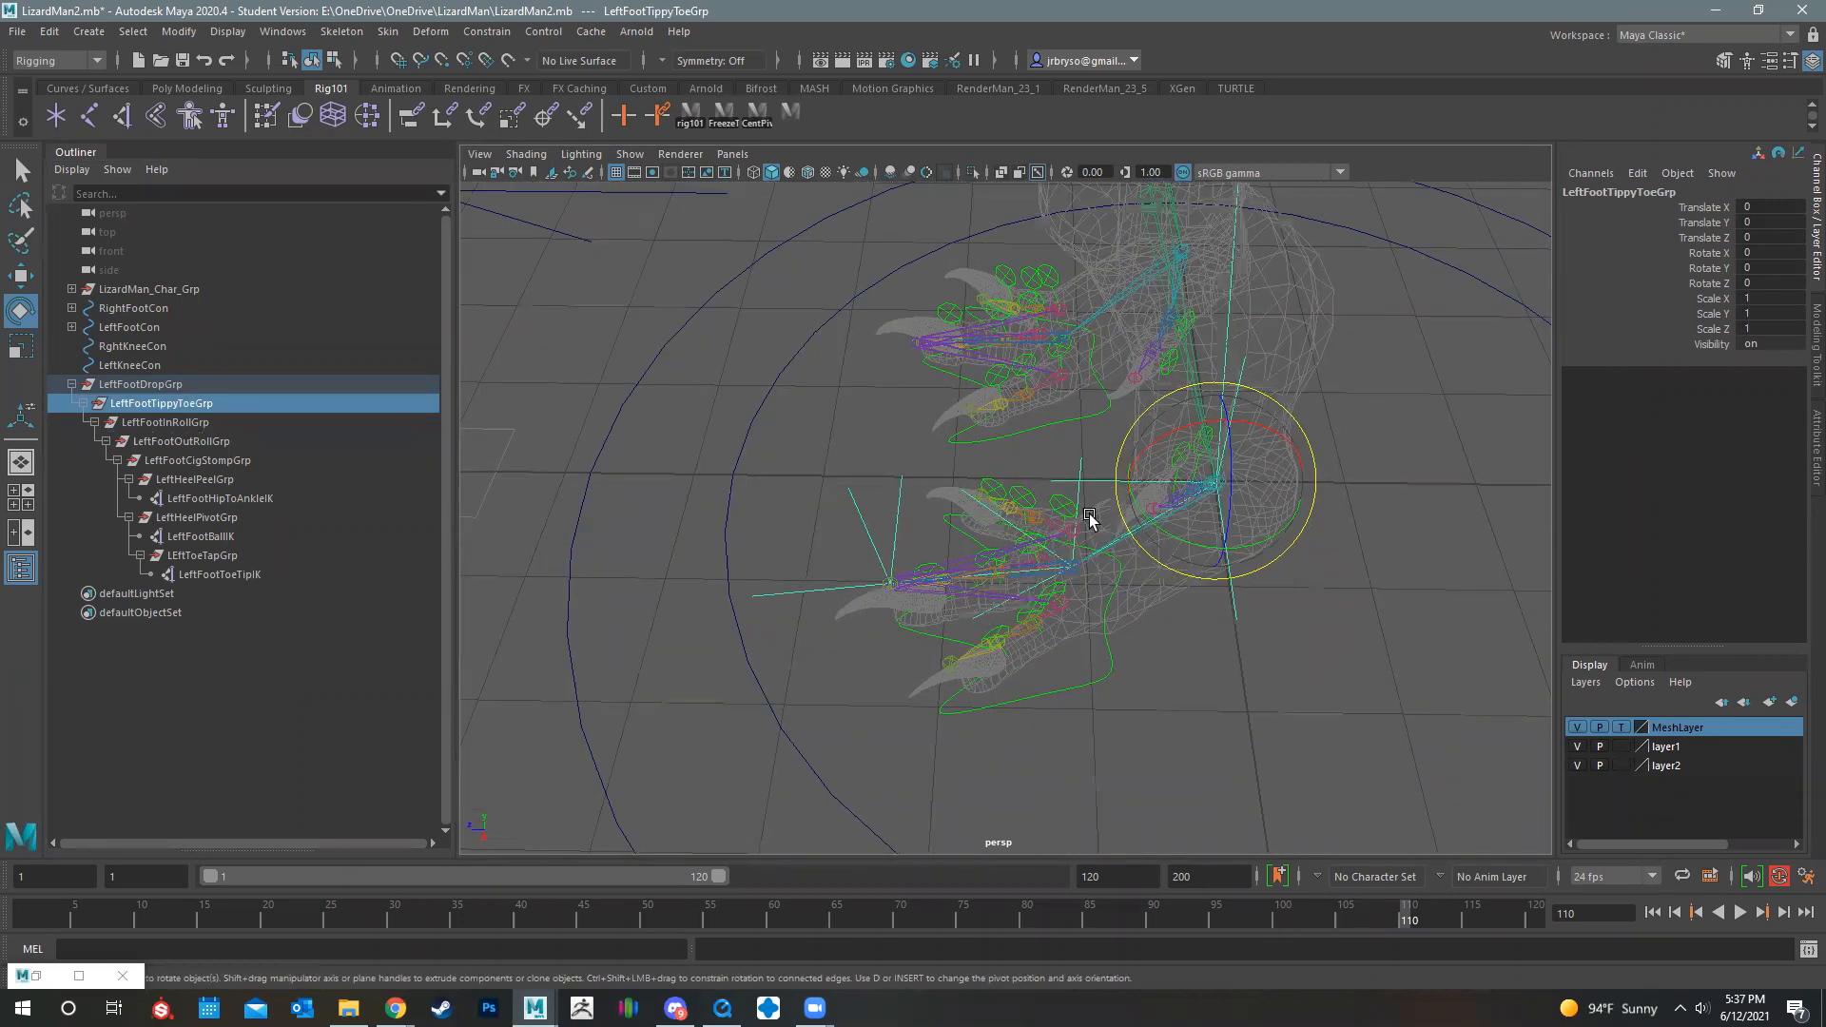
middle_click_drag(891, 708, 857, 666)
key("d")
left_click_drag(922, 575, 886, 503, "alt")
key("d")
key("d")
left_click_drag(980, 595, 1190, 629, "alt")
key("d")
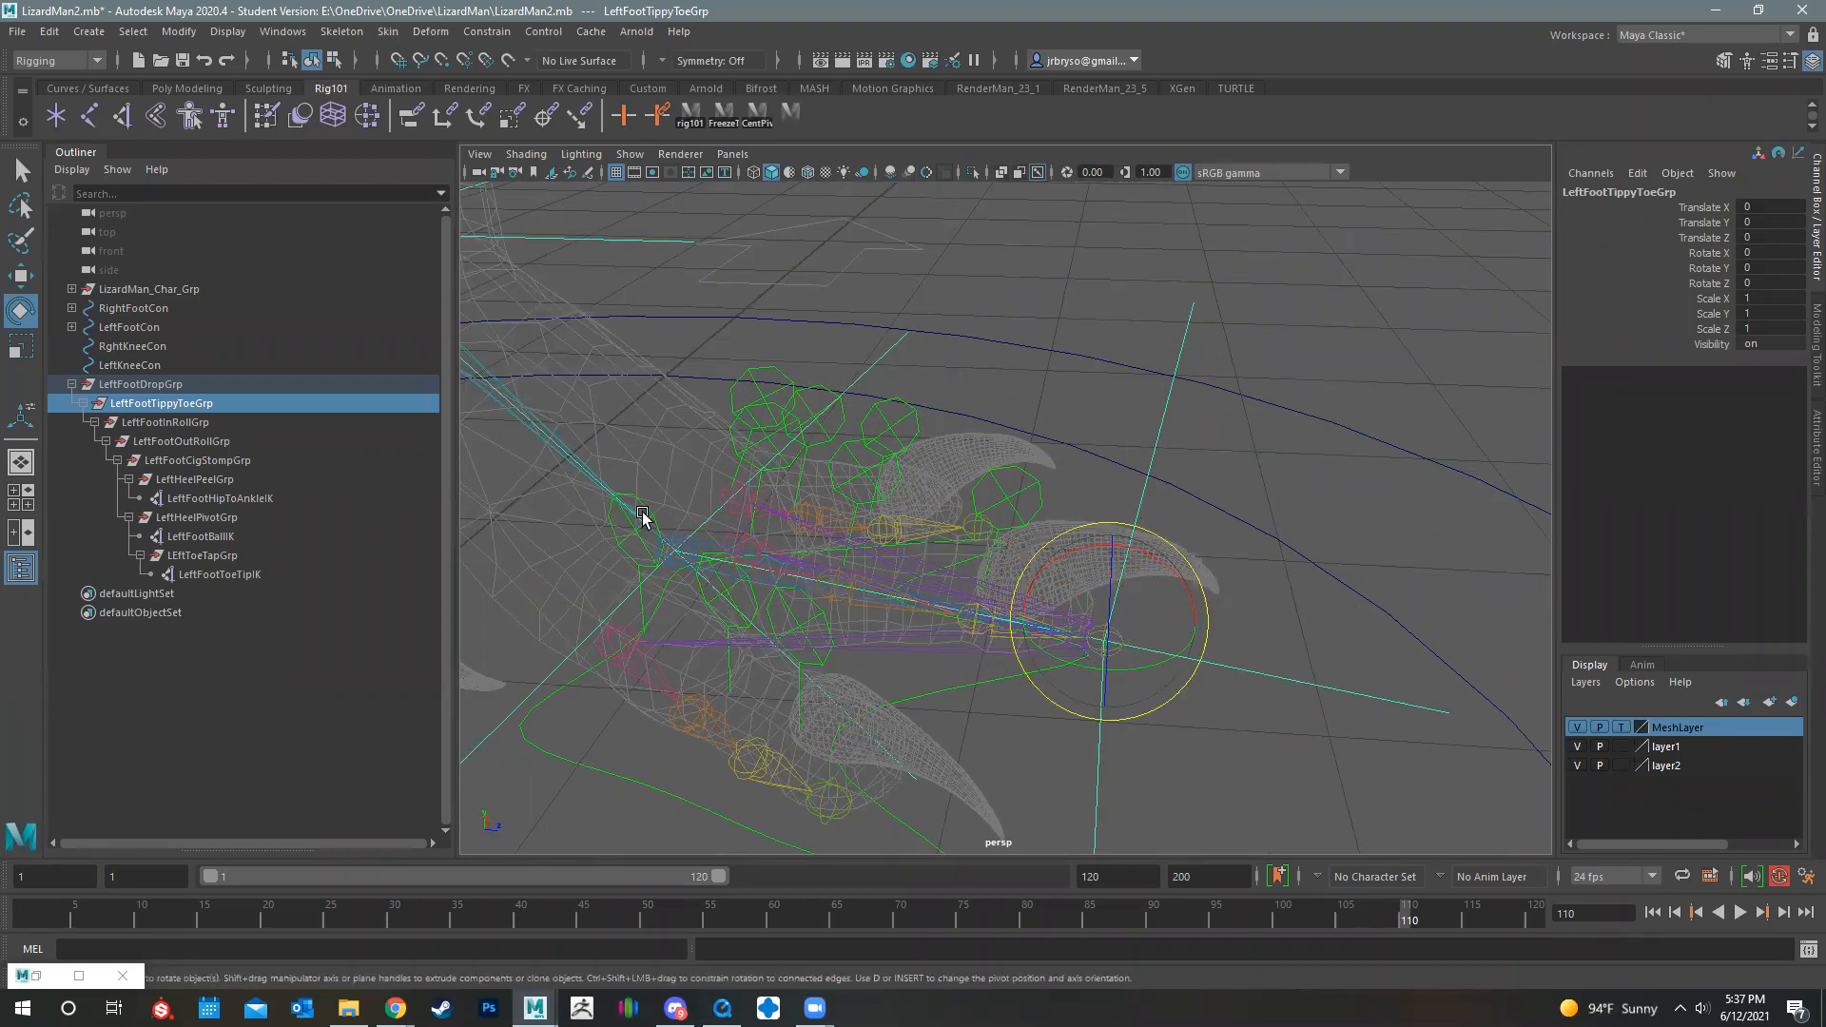
Step: Snap the pivot of LeftFootDropGrp to the left ankle joint and undo the test rotation
left_click(134, 386)
left_click_drag(800, 606, 812, 615, "alt")
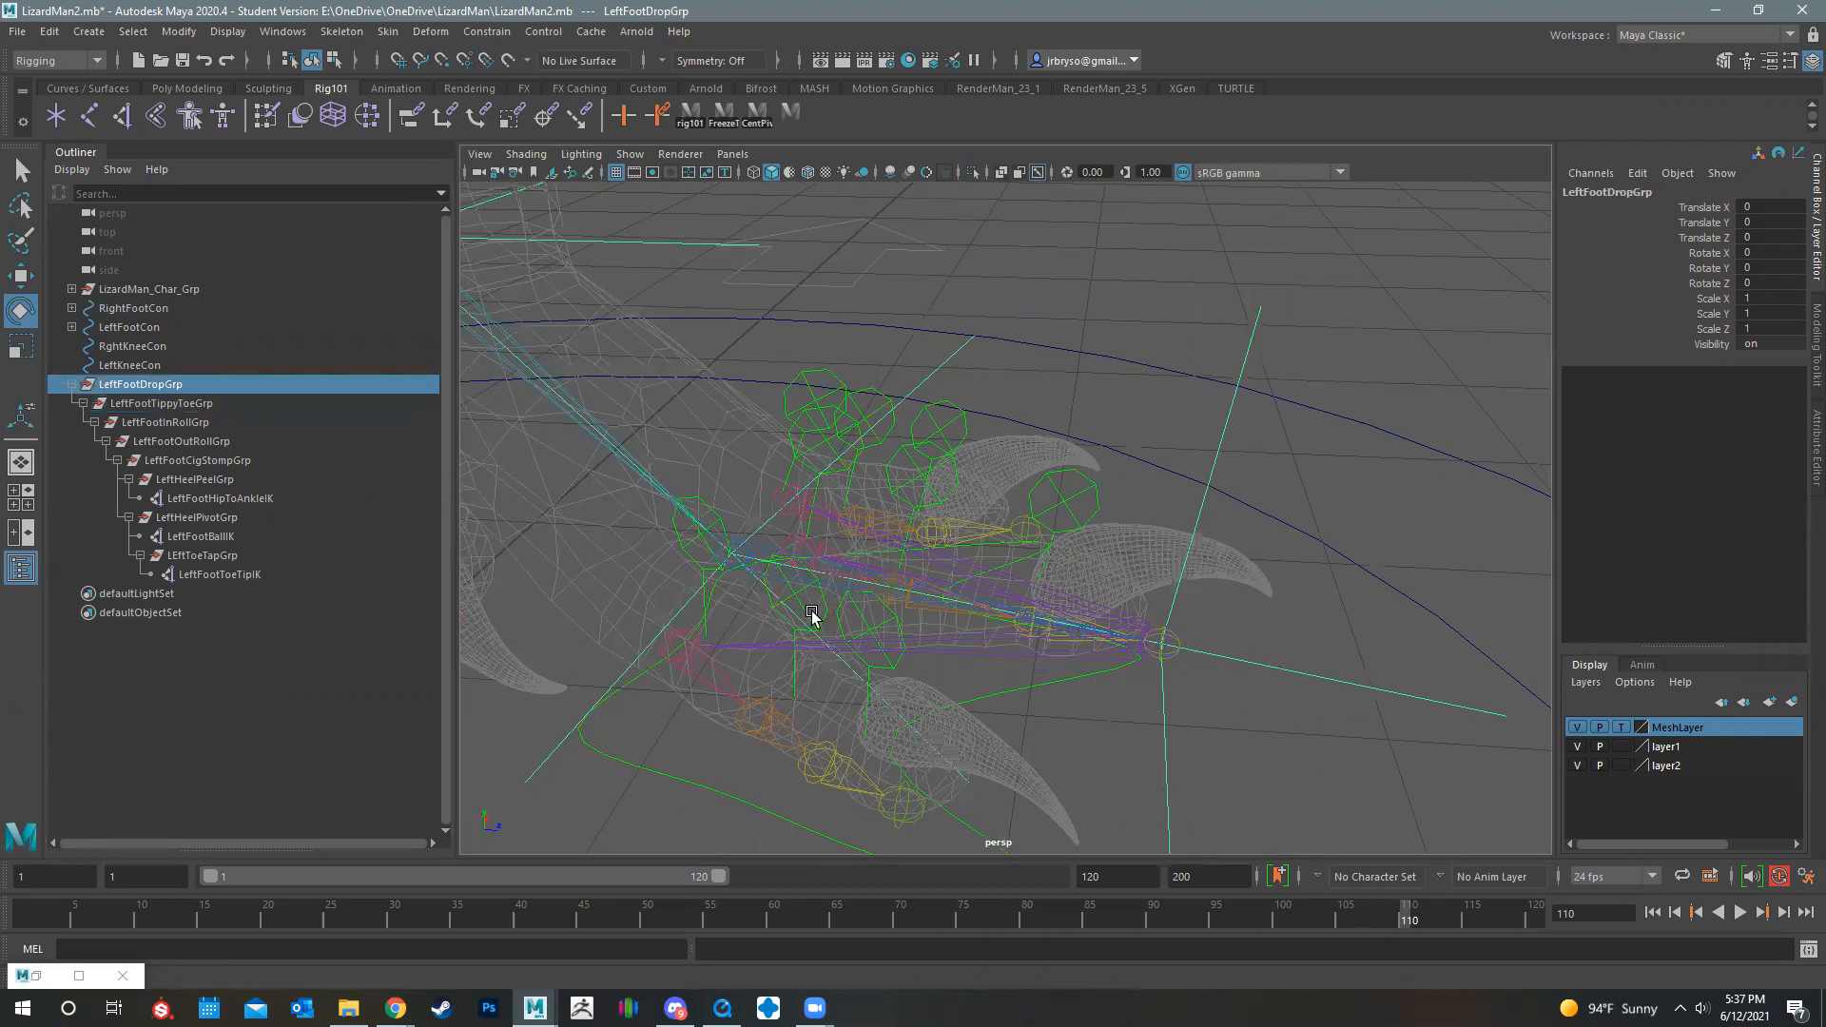
scroll(856, 613, "down", 3)
key("d")
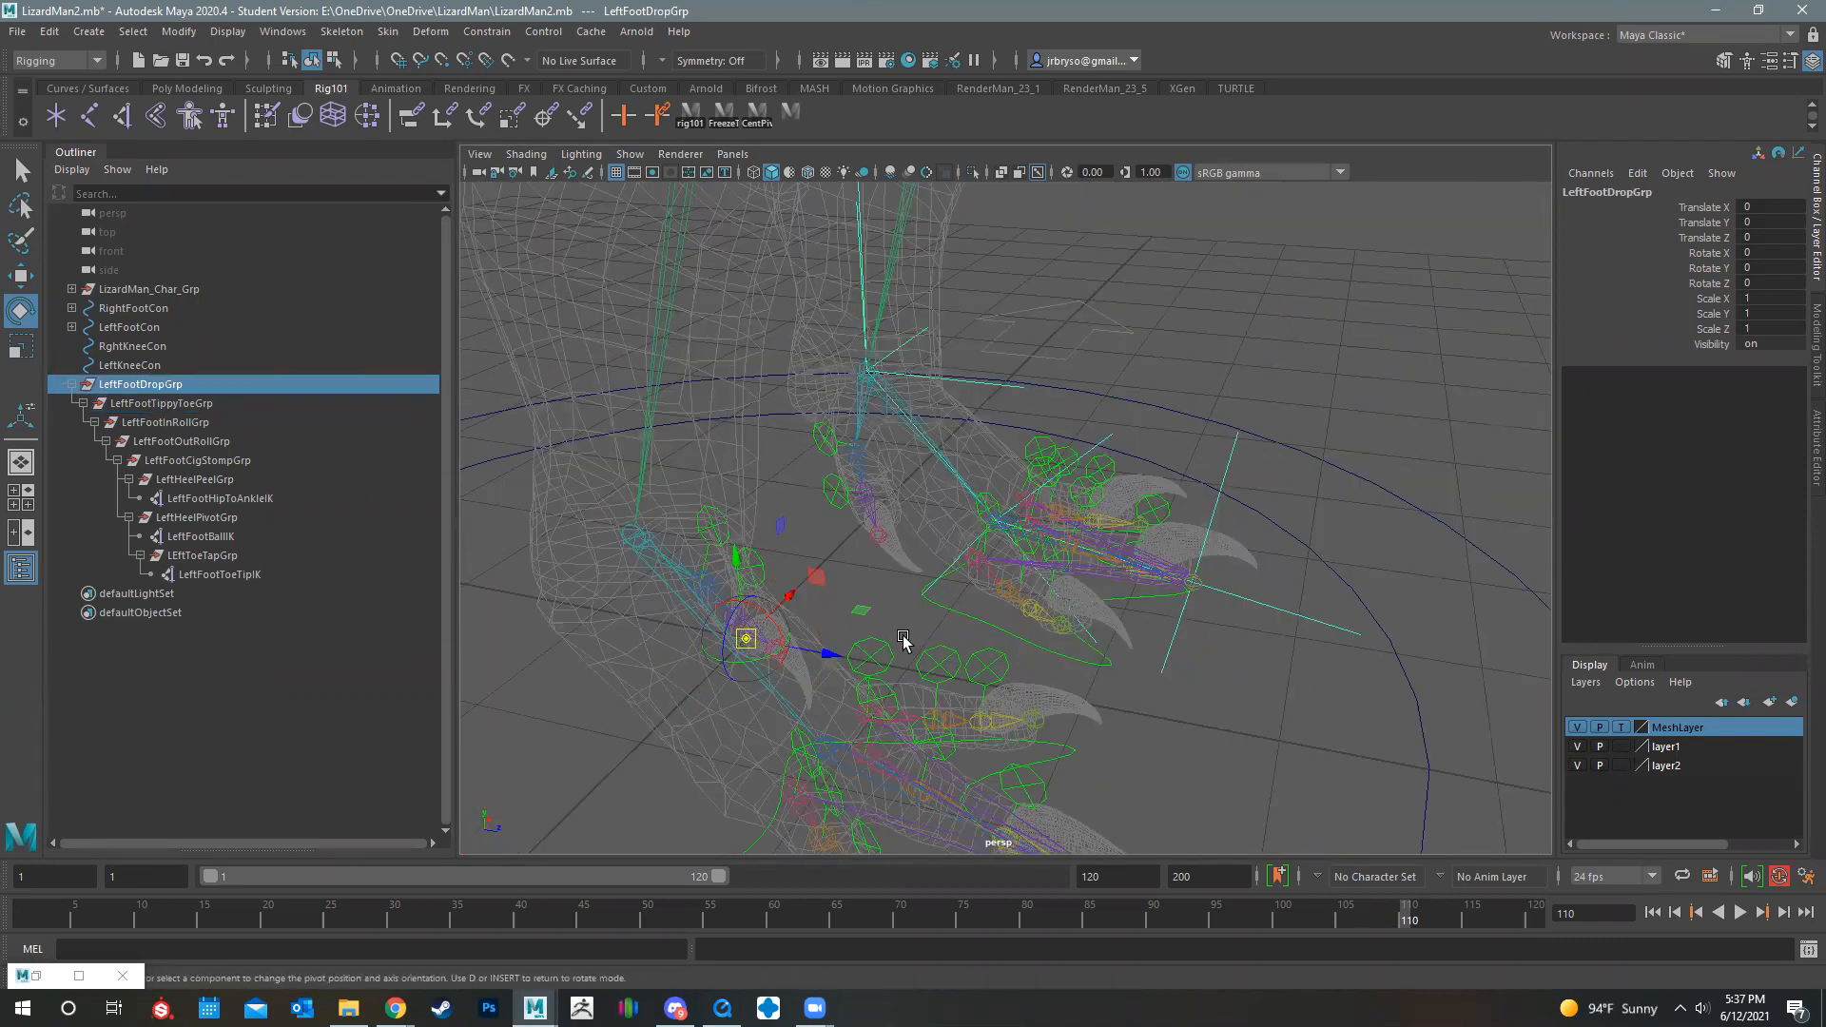
left_click_drag(740, 639, 868, 373)
left_click_drag(936, 427, 959, 346, "alt")
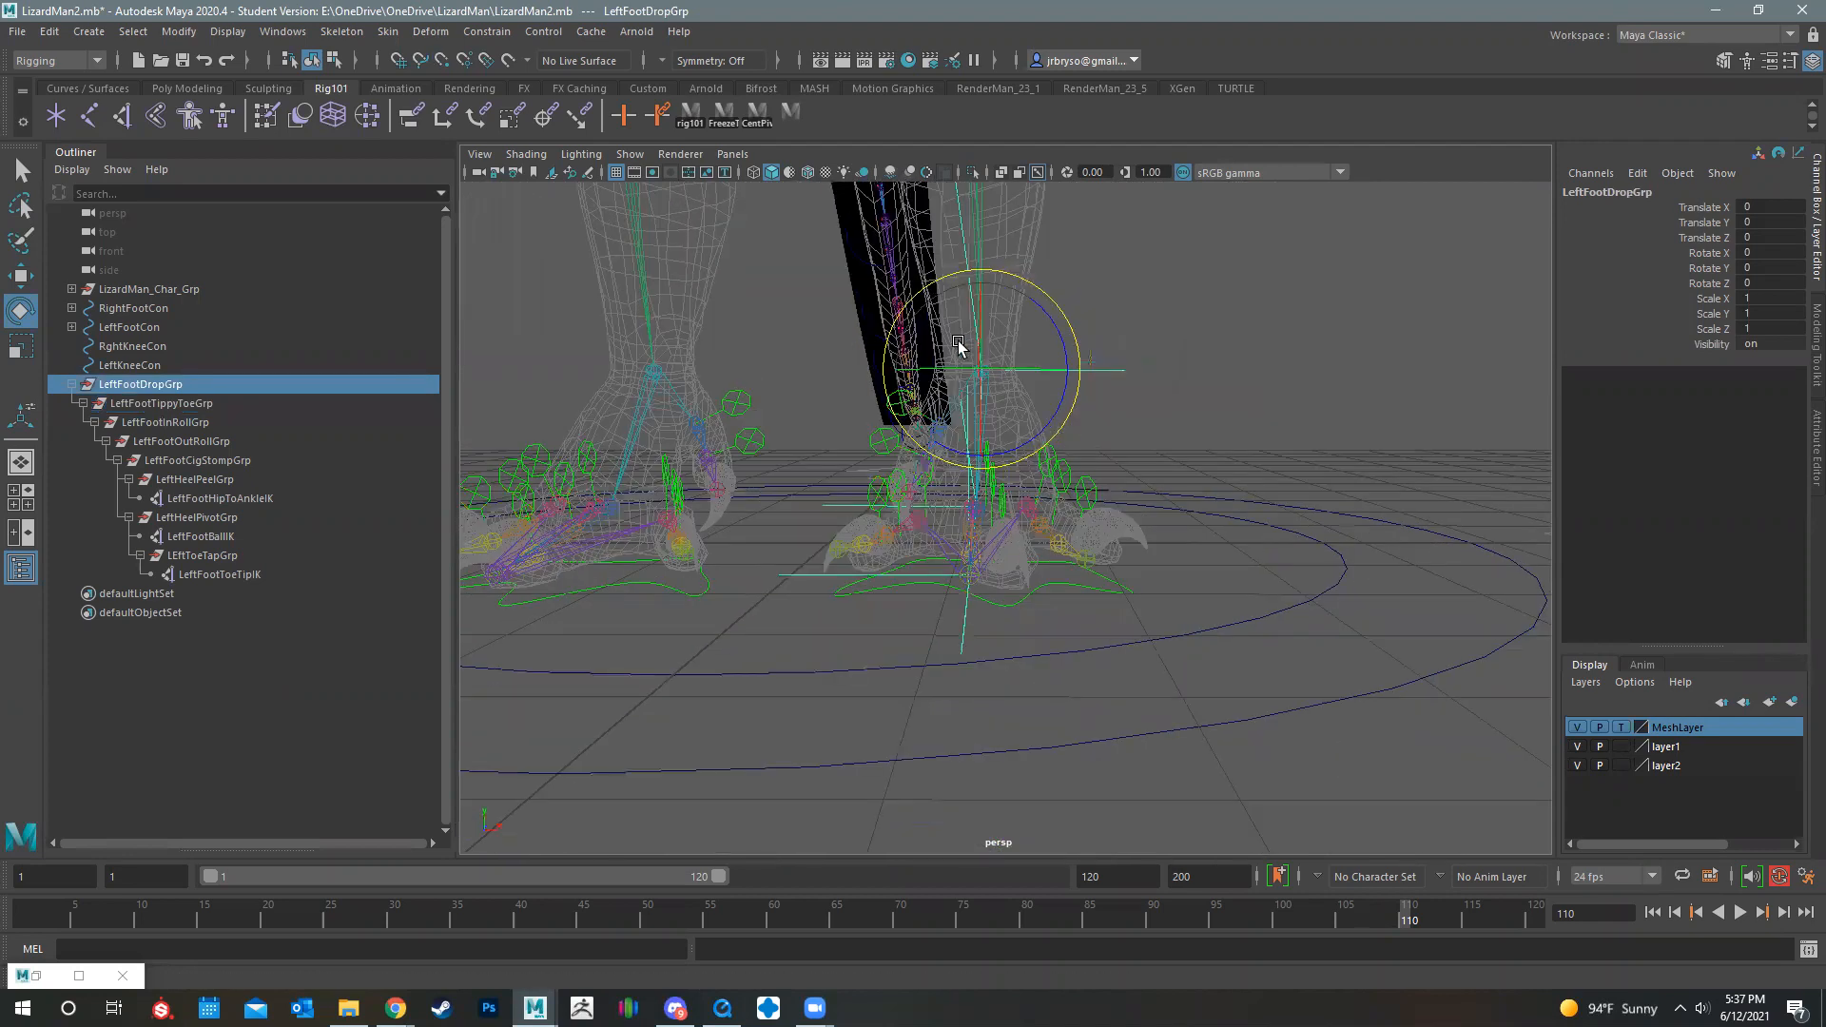
key("ctrl+z")
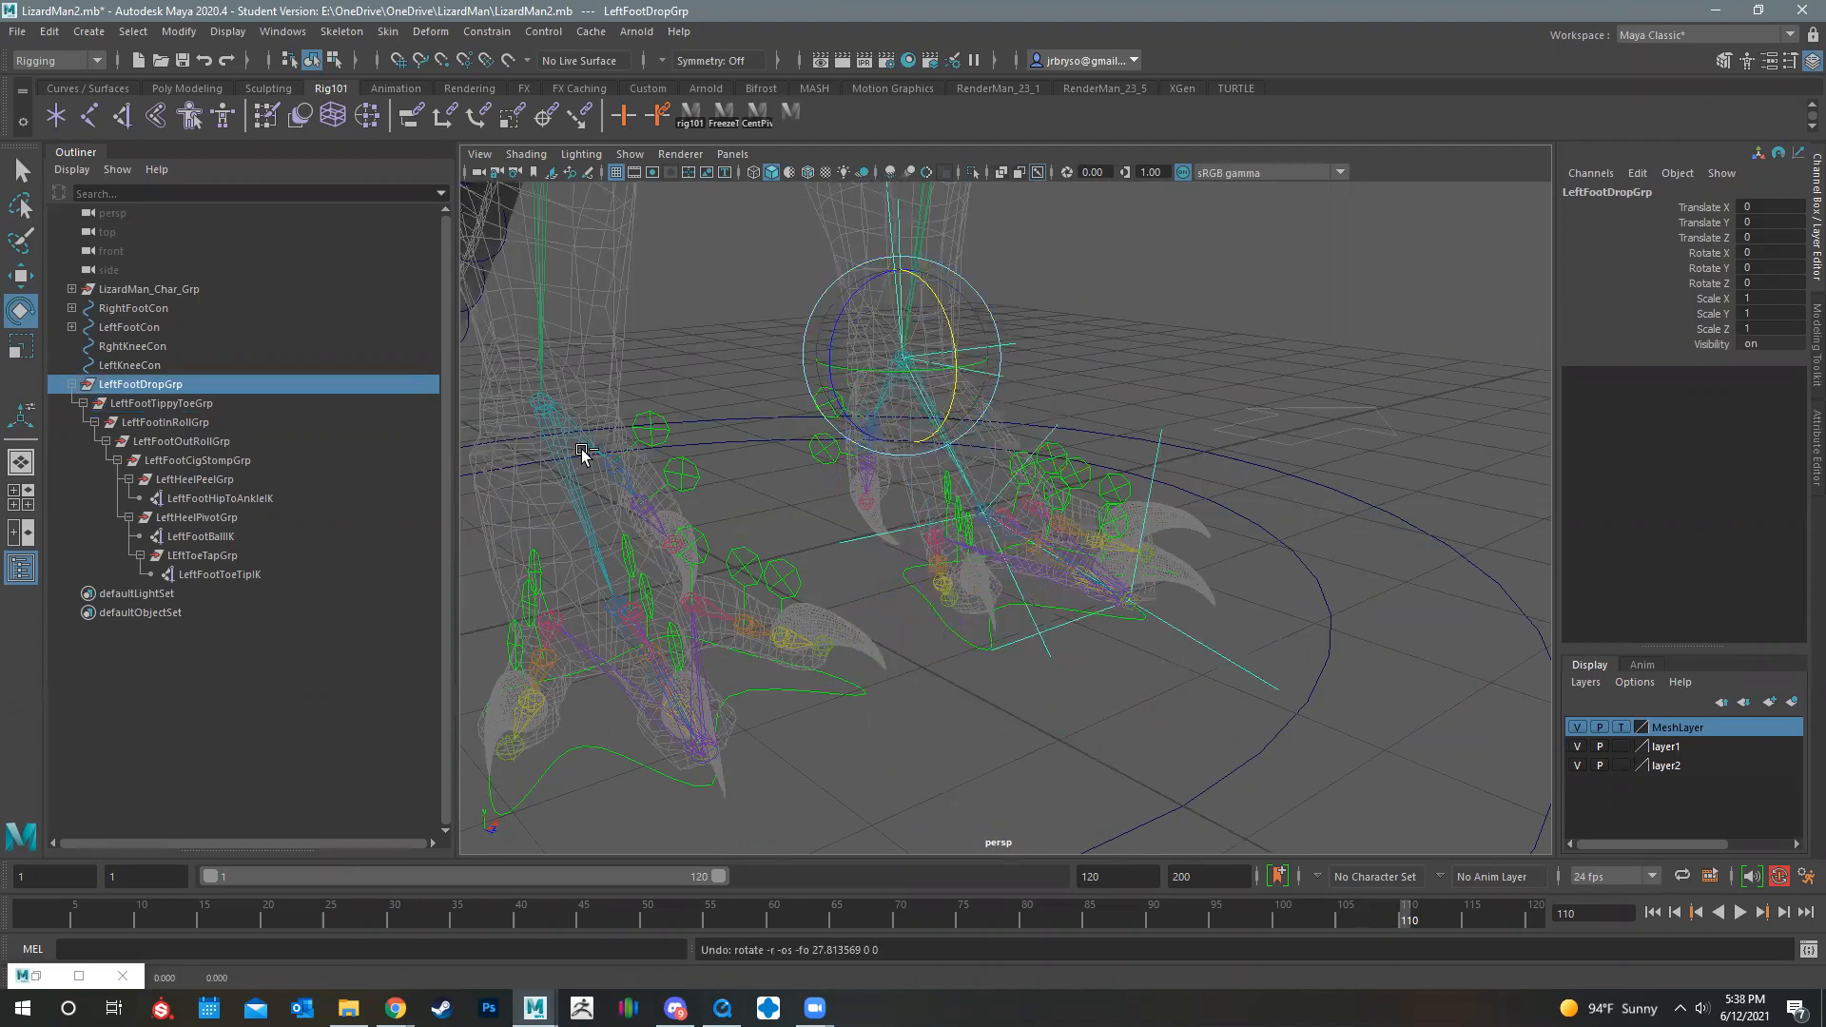
Step: Test-rotate LeftFootTippyToeGrp and LeftFootDropGrp around X, undoing each rotation
left_click(183, 403)
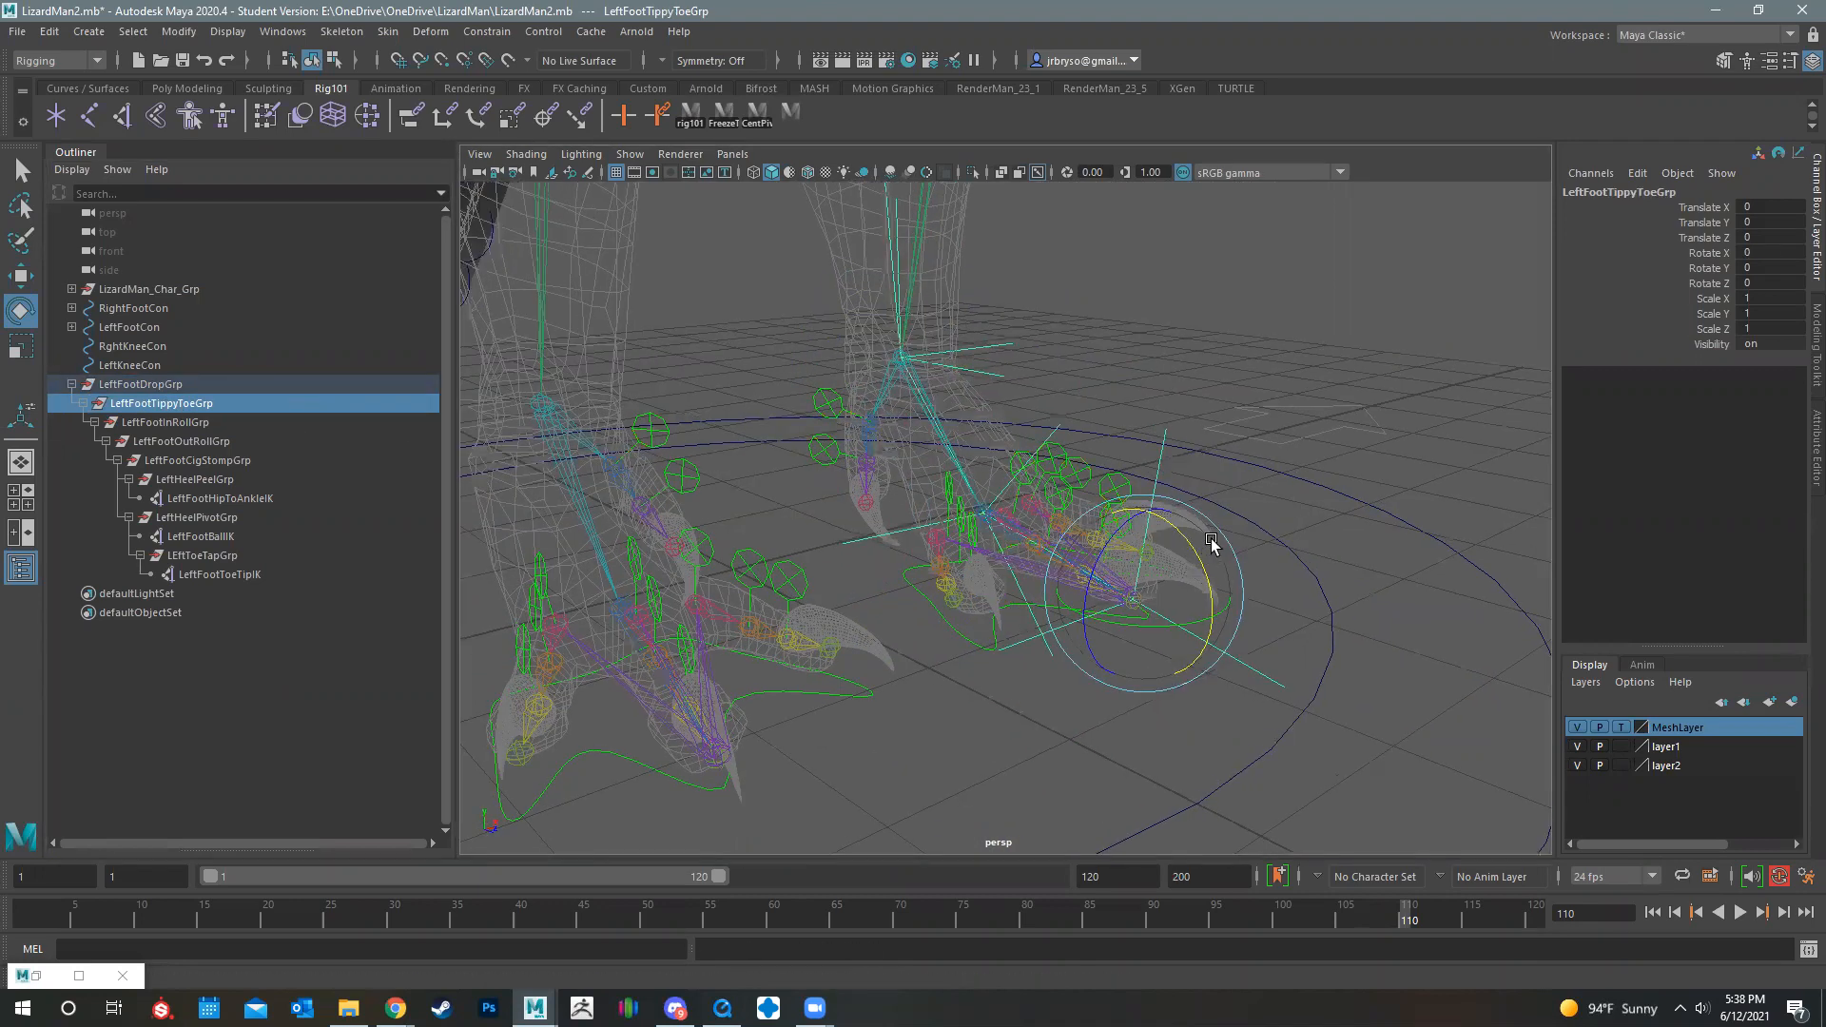
key("ctrl+z")
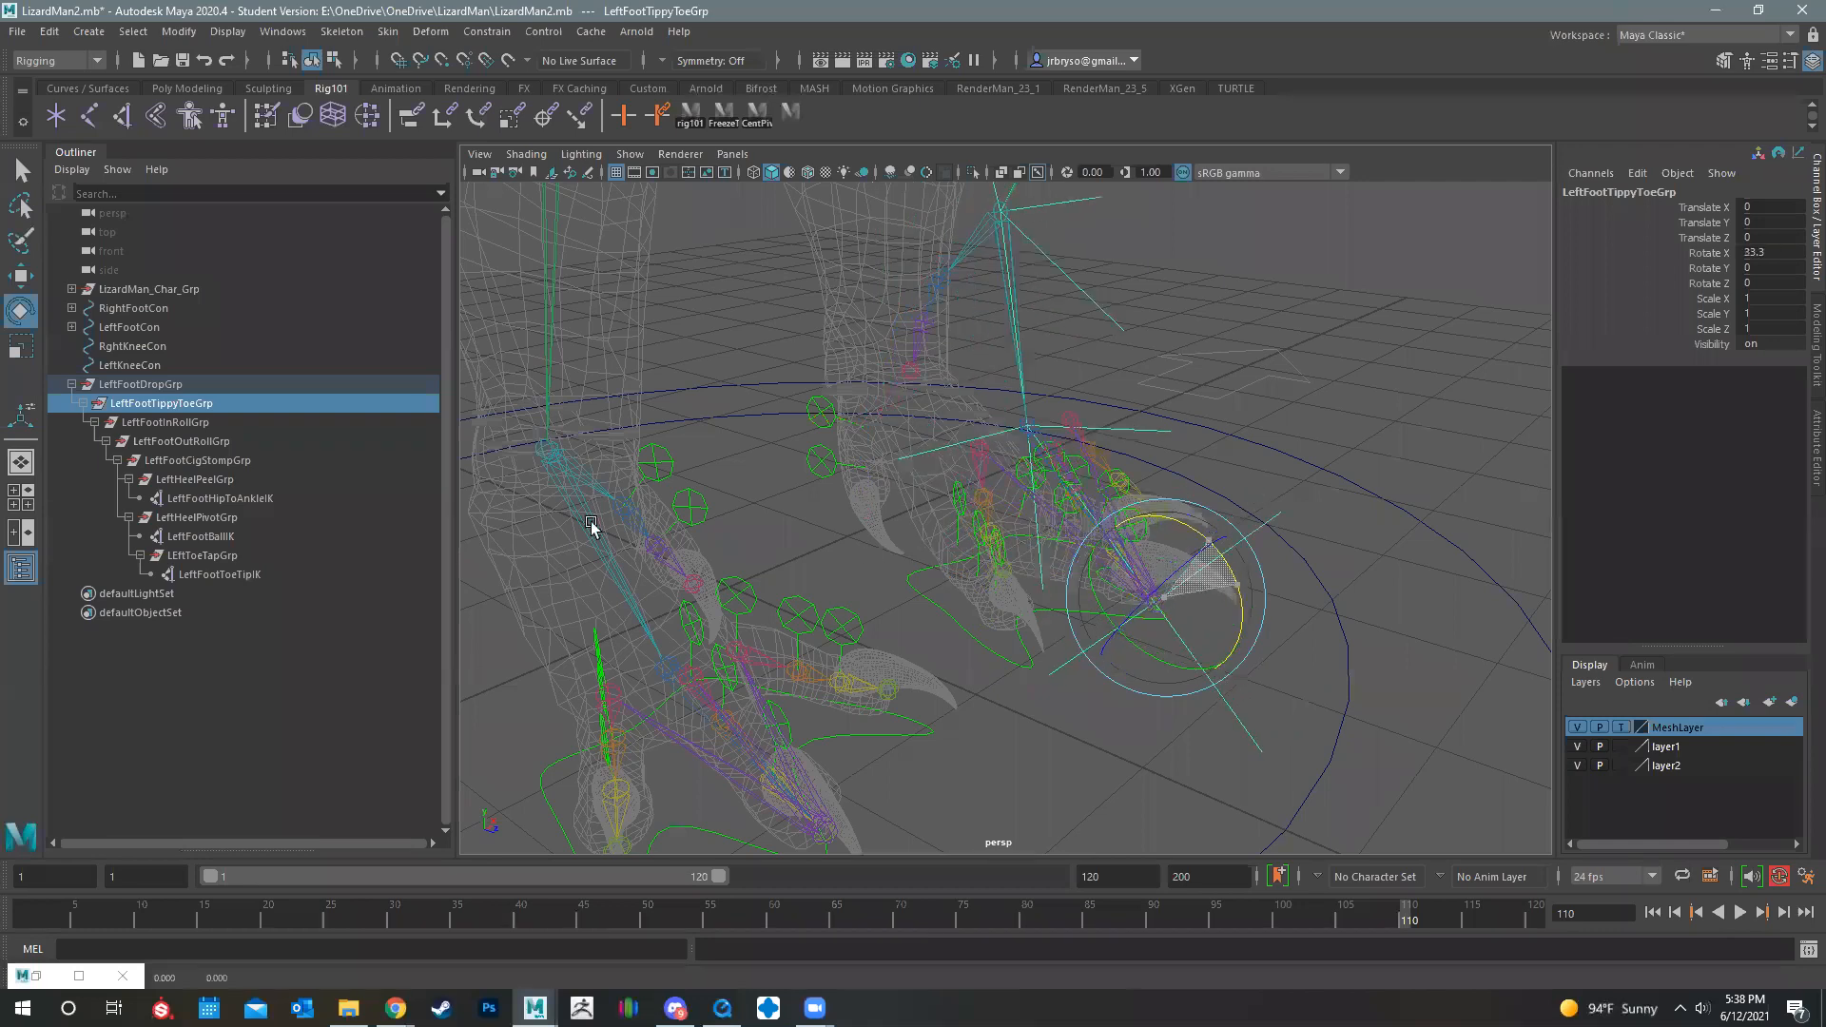
left_click(138, 384)
left_click_drag(933, 303, 950, 359)
key("ctrl+z")
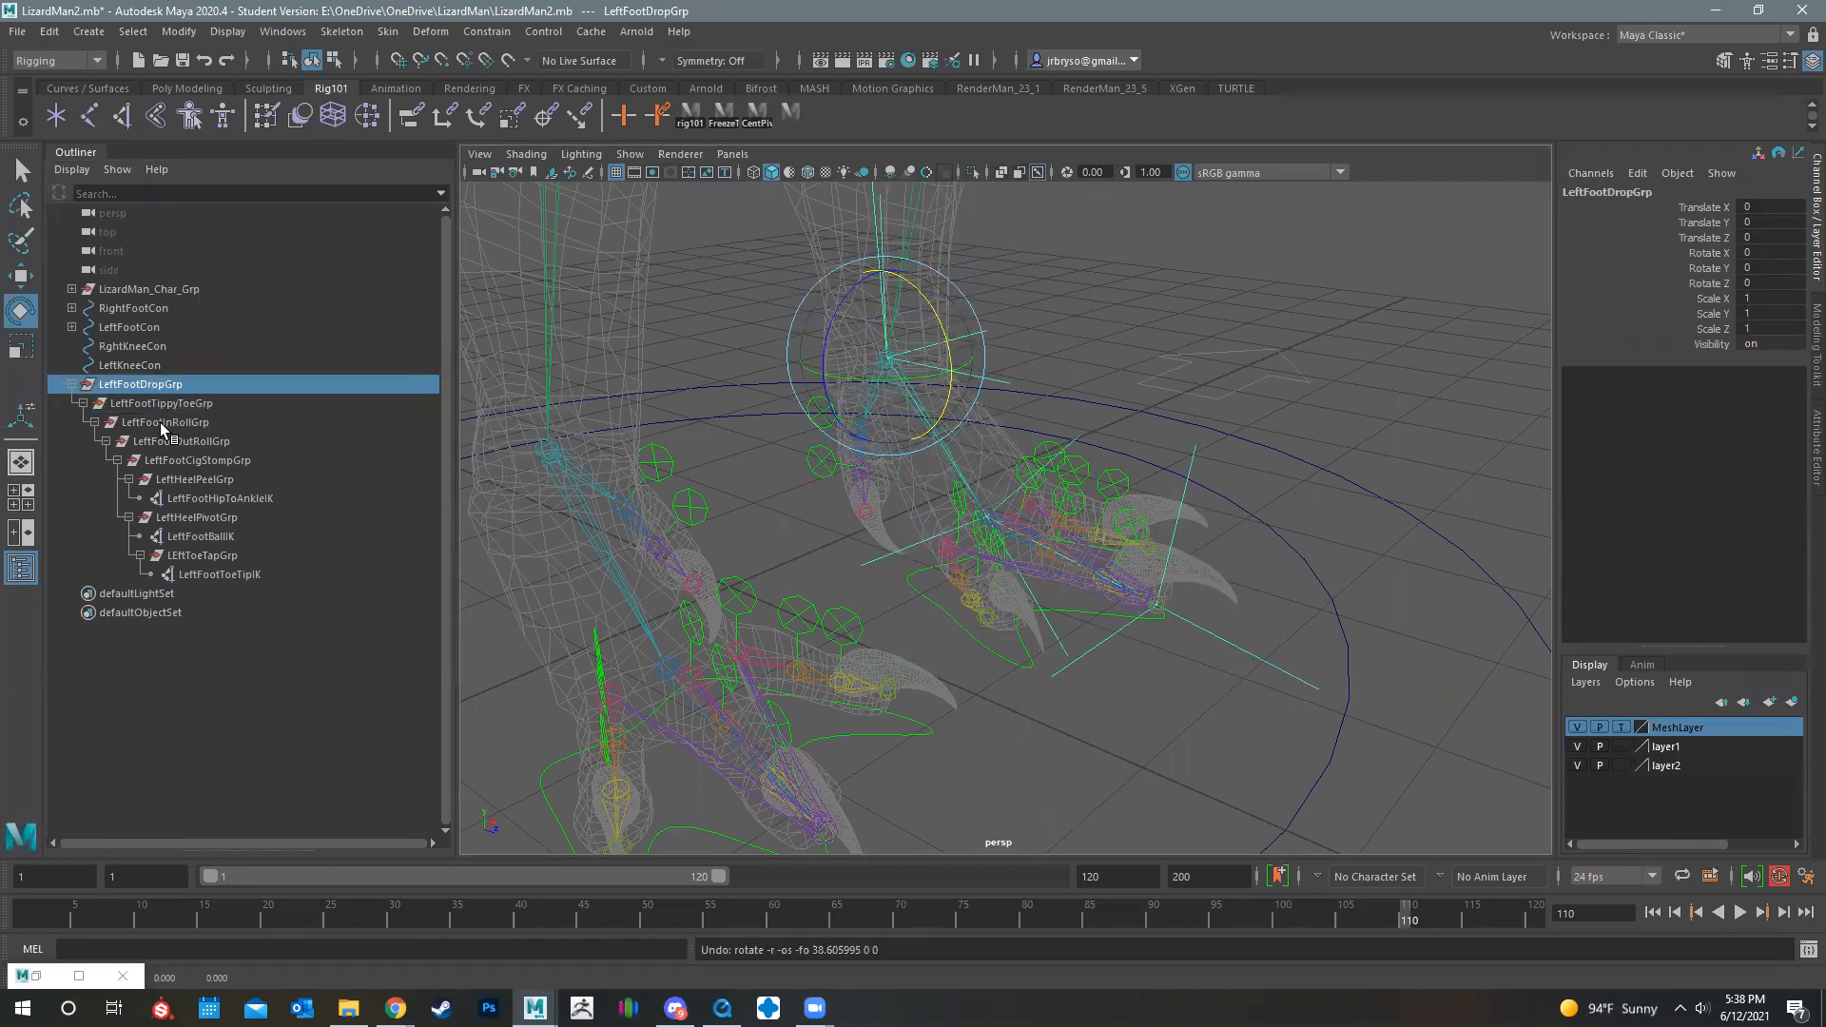
Step: Test-rotate LeftFootInRollGrp and LeftFootOutRollGrp sideways around Z, undoing each rotation
left_click(160, 423)
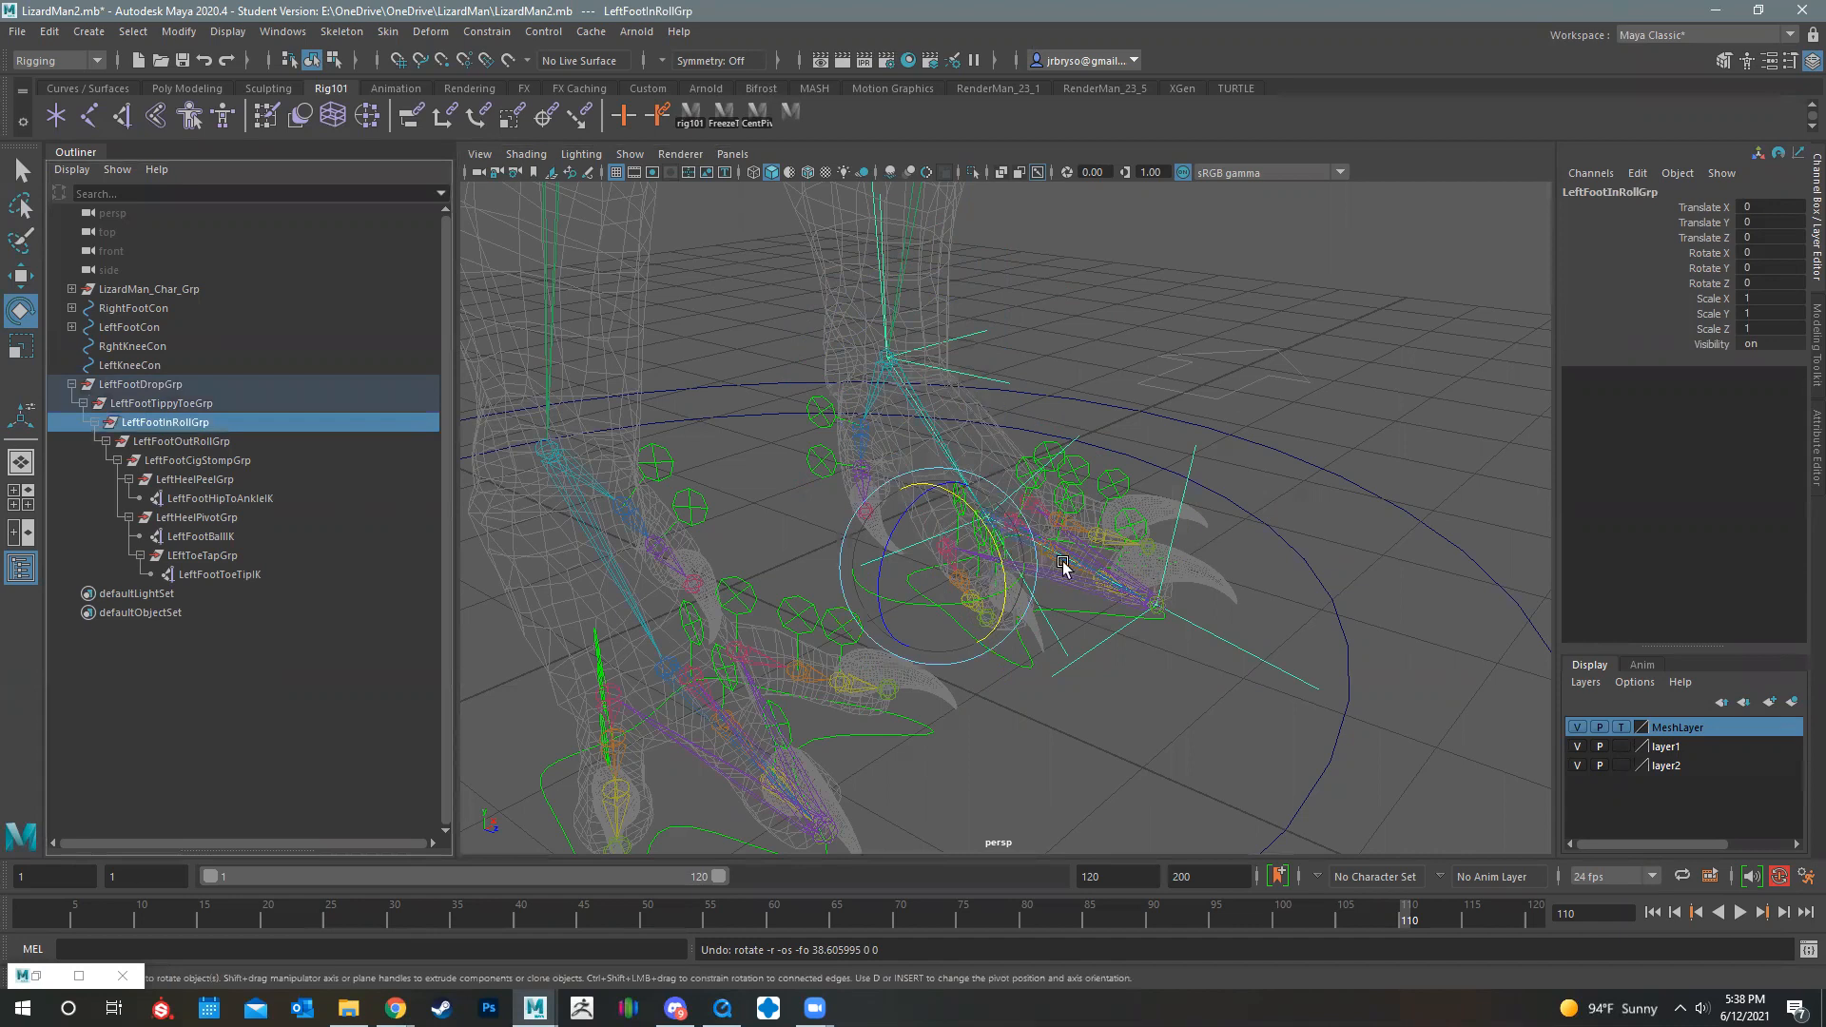
left_click_drag(990, 555, 913, 457, "alt")
left_click_drag(913, 457, 880, 495)
key("ctrl+z")
left_click(181, 443)
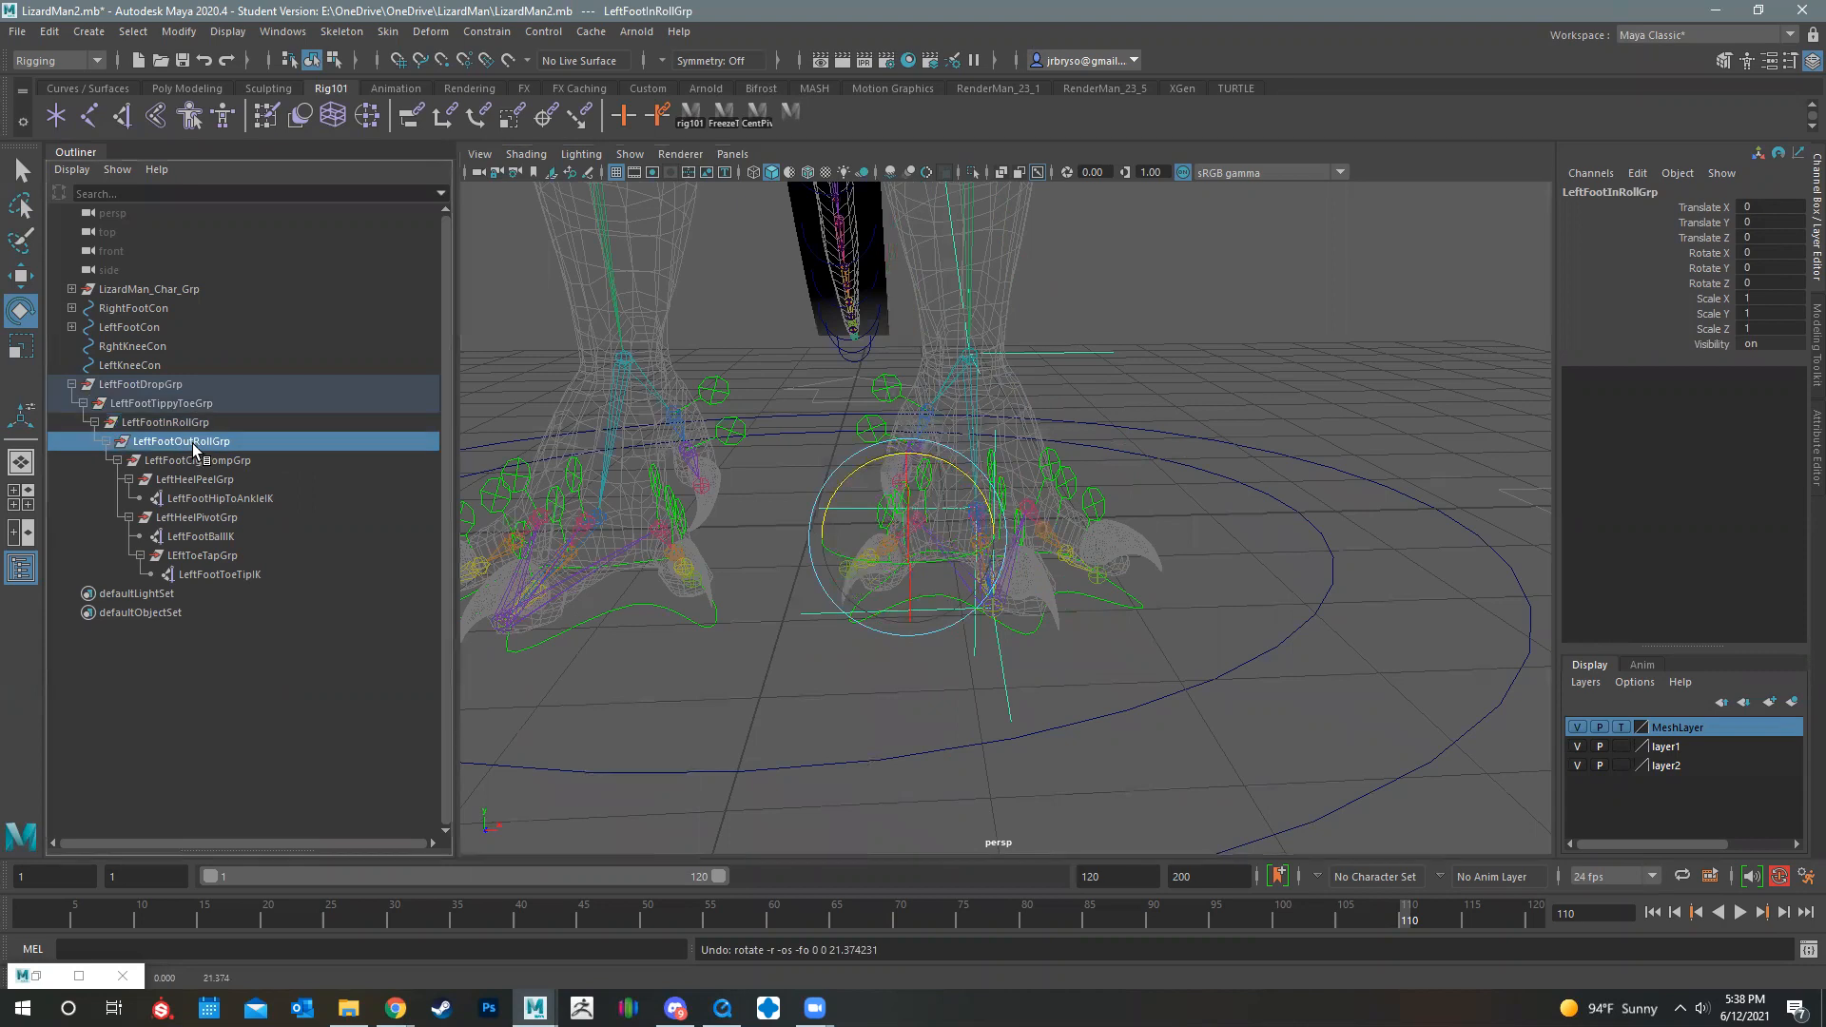
mouse_move(997, 493)
left_mouse_down()
mouse_move(1032, 462)
mouse_move(1005, 471)
left_mouse_up()
key("ctrl+z")
Step: Test-rotate LeftFootCigStompGrp around Y and LeftHeelPeelGrp around X, undoing each rotation
left_click(195, 461)
left_click_drag(902, 502, 941, 618)
key("ctrl+z")
mouse_move(942, 619)
left_mouse_down()
mouse_move(922, 608)
mouse_move(944, 592)
left_mouse_up()
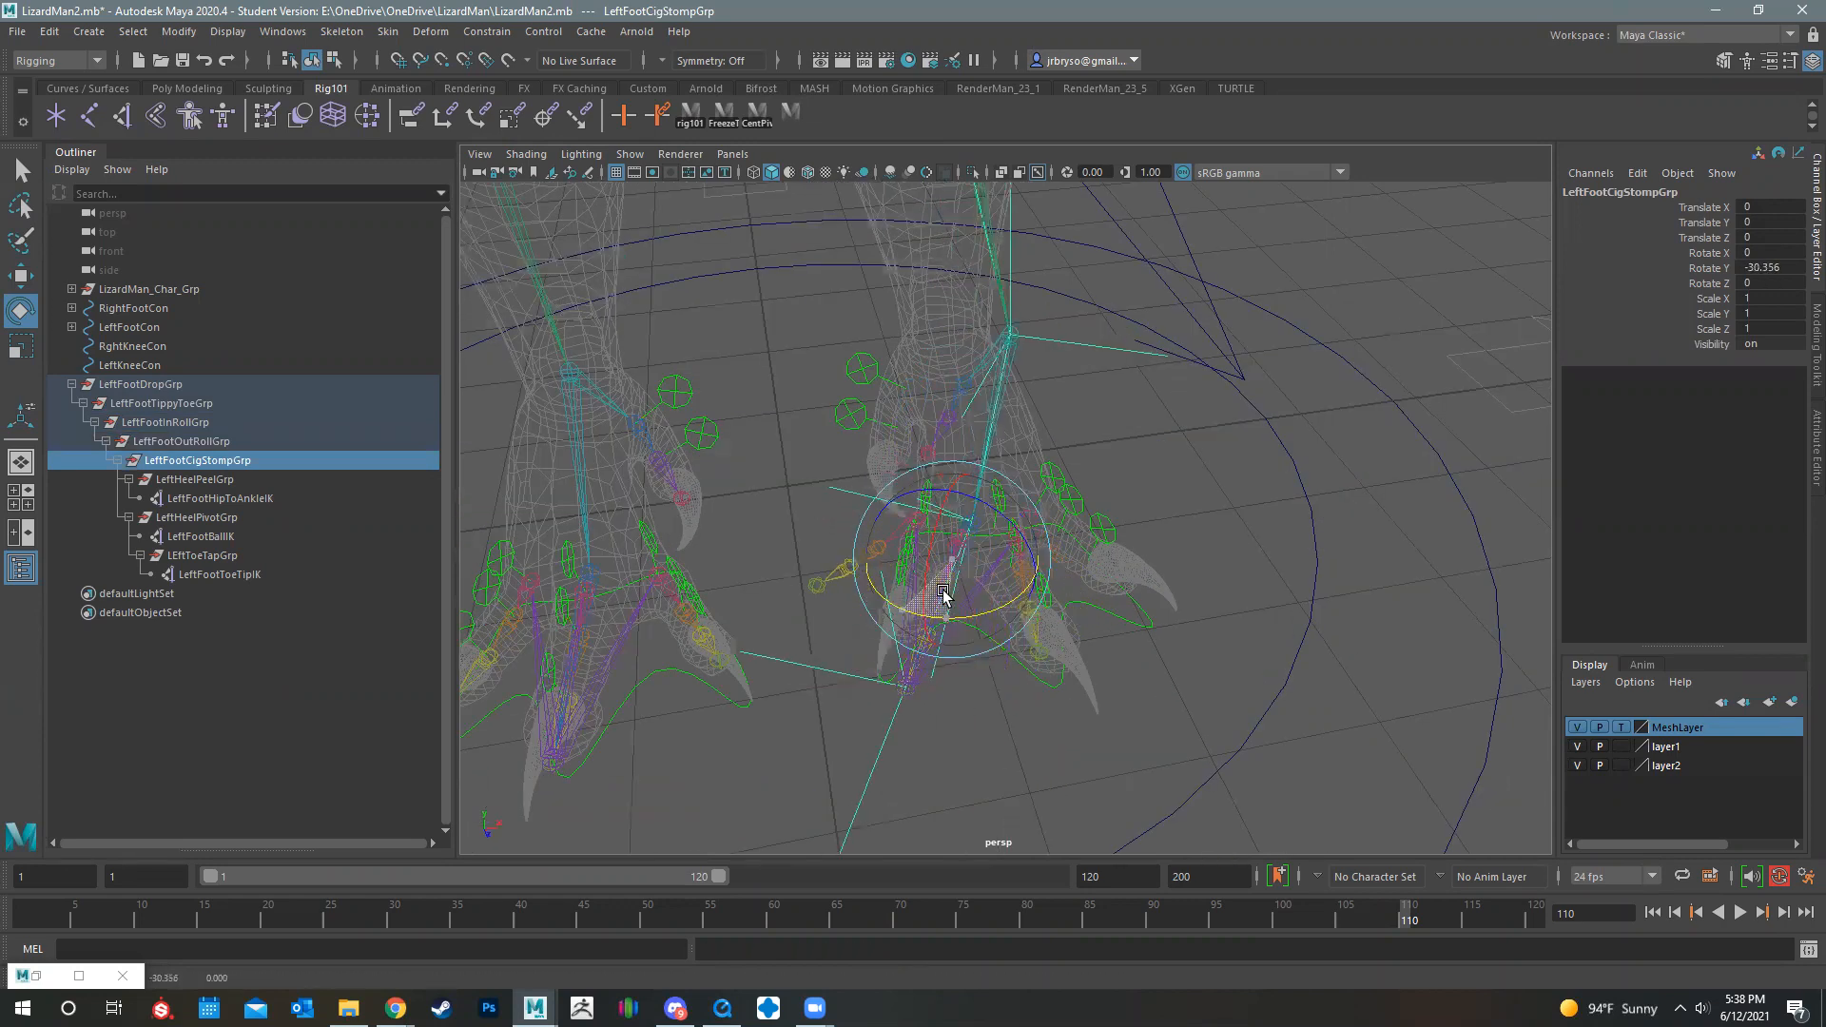
key("ctrl+z")
left_click(195, 479)
left_click_drag(740, 498, 675, 469, "alt")
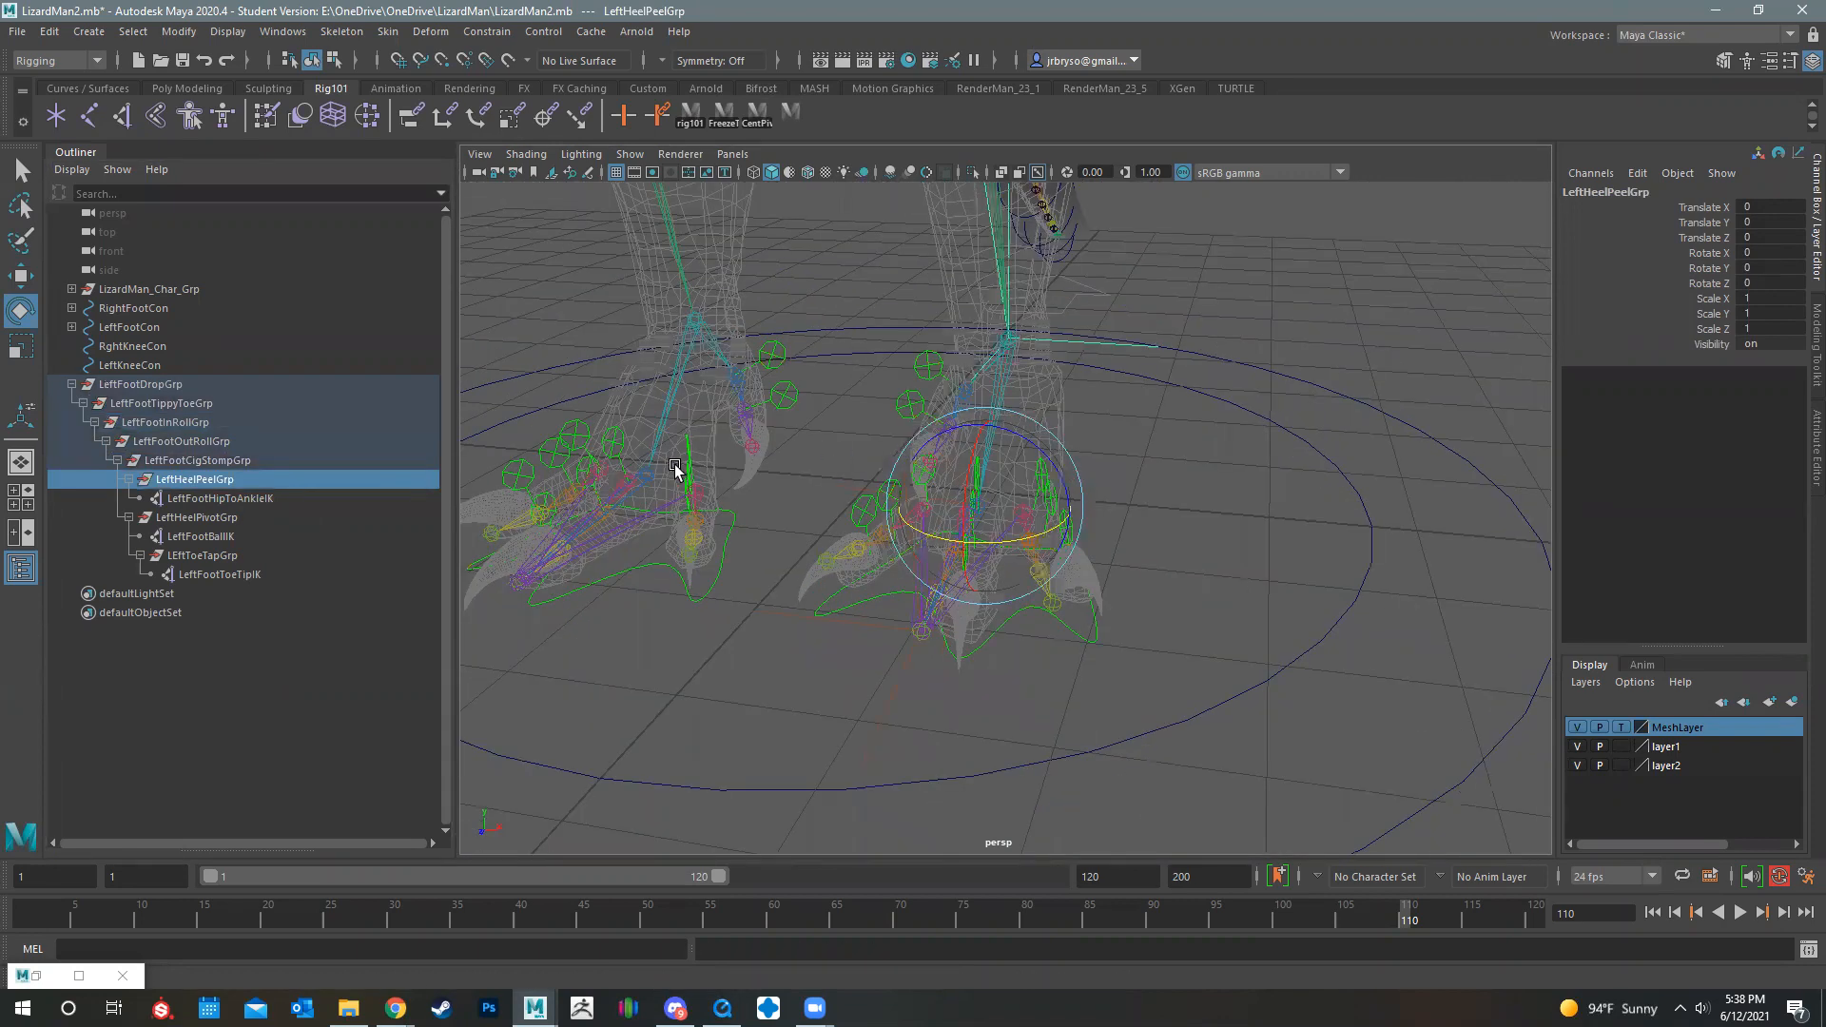
key("ctrl+z")
Step: Test-rotate LeftHeelPivotGrp around Y and LEftToeTapGrp around X, undoing each rotation
left_click(205, 497)
left_click(388, 521)
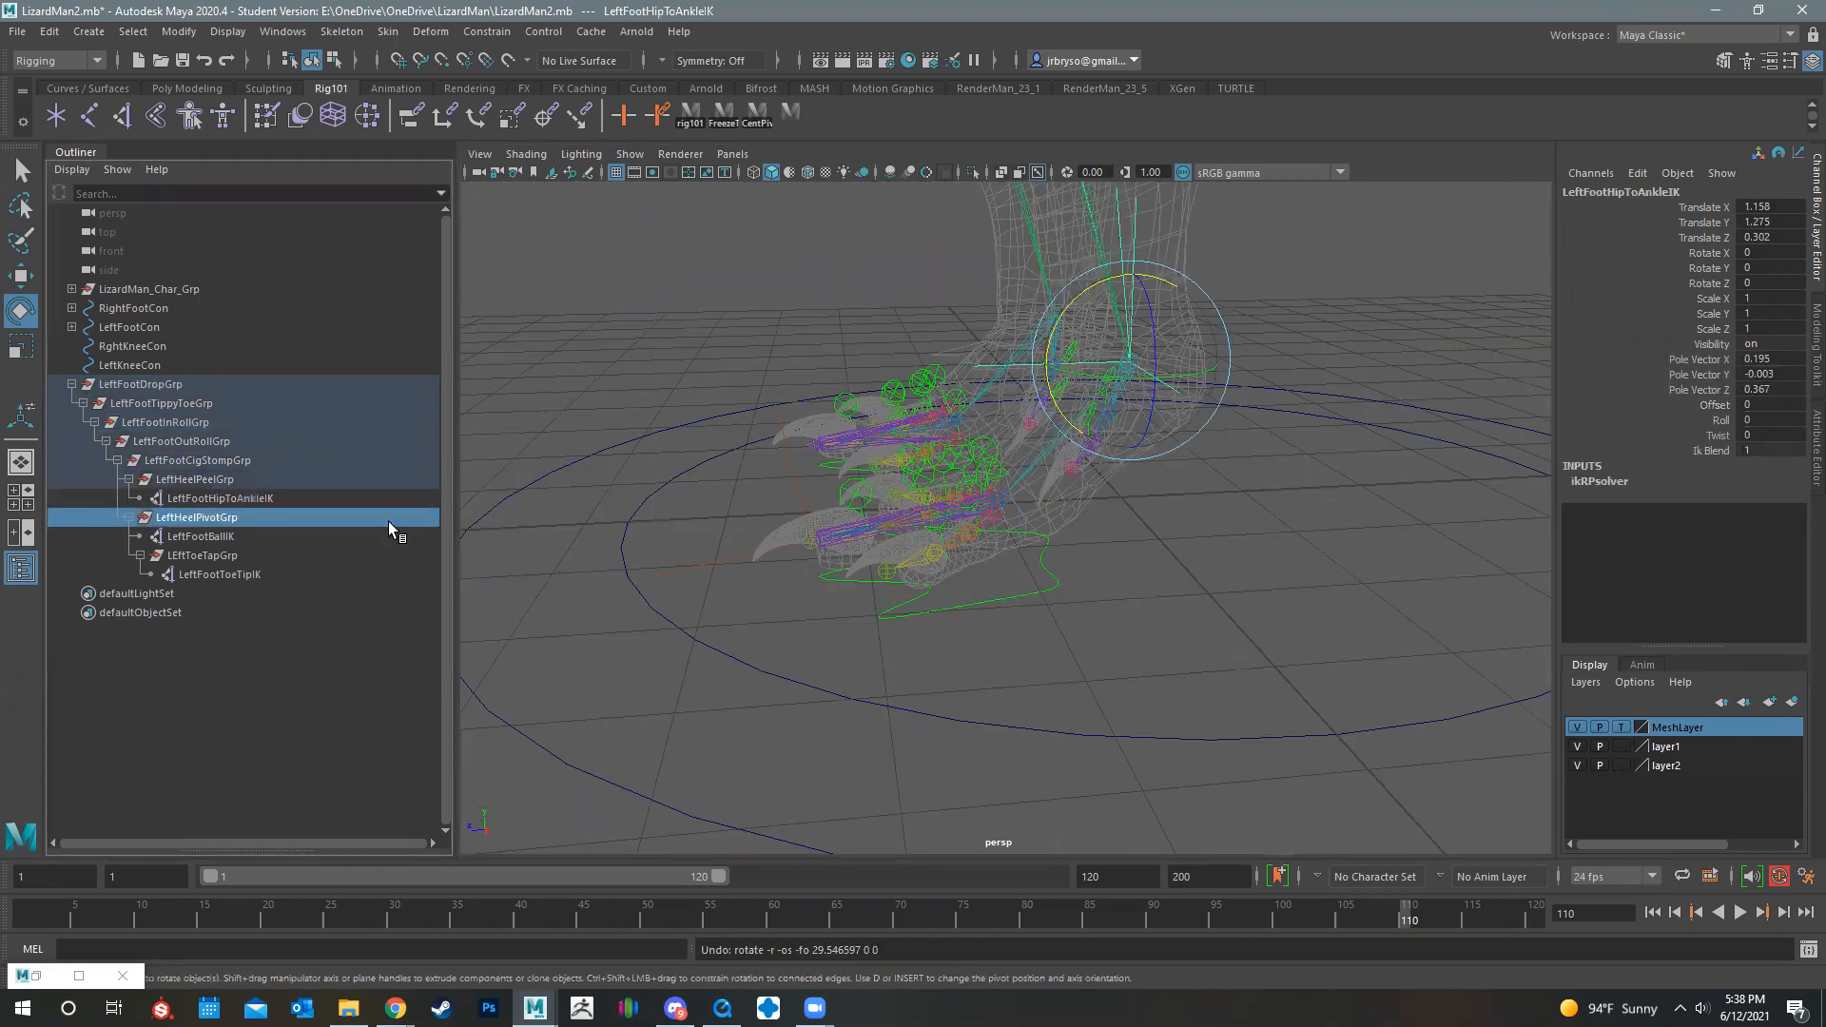
mouse_move(999, 567)
left_mouse_down()
mouse_move(1069, 558)
mouse_move(991, 562)
mouse_move(1026, 557)
left_mouse_up()
key("ctrl+z")
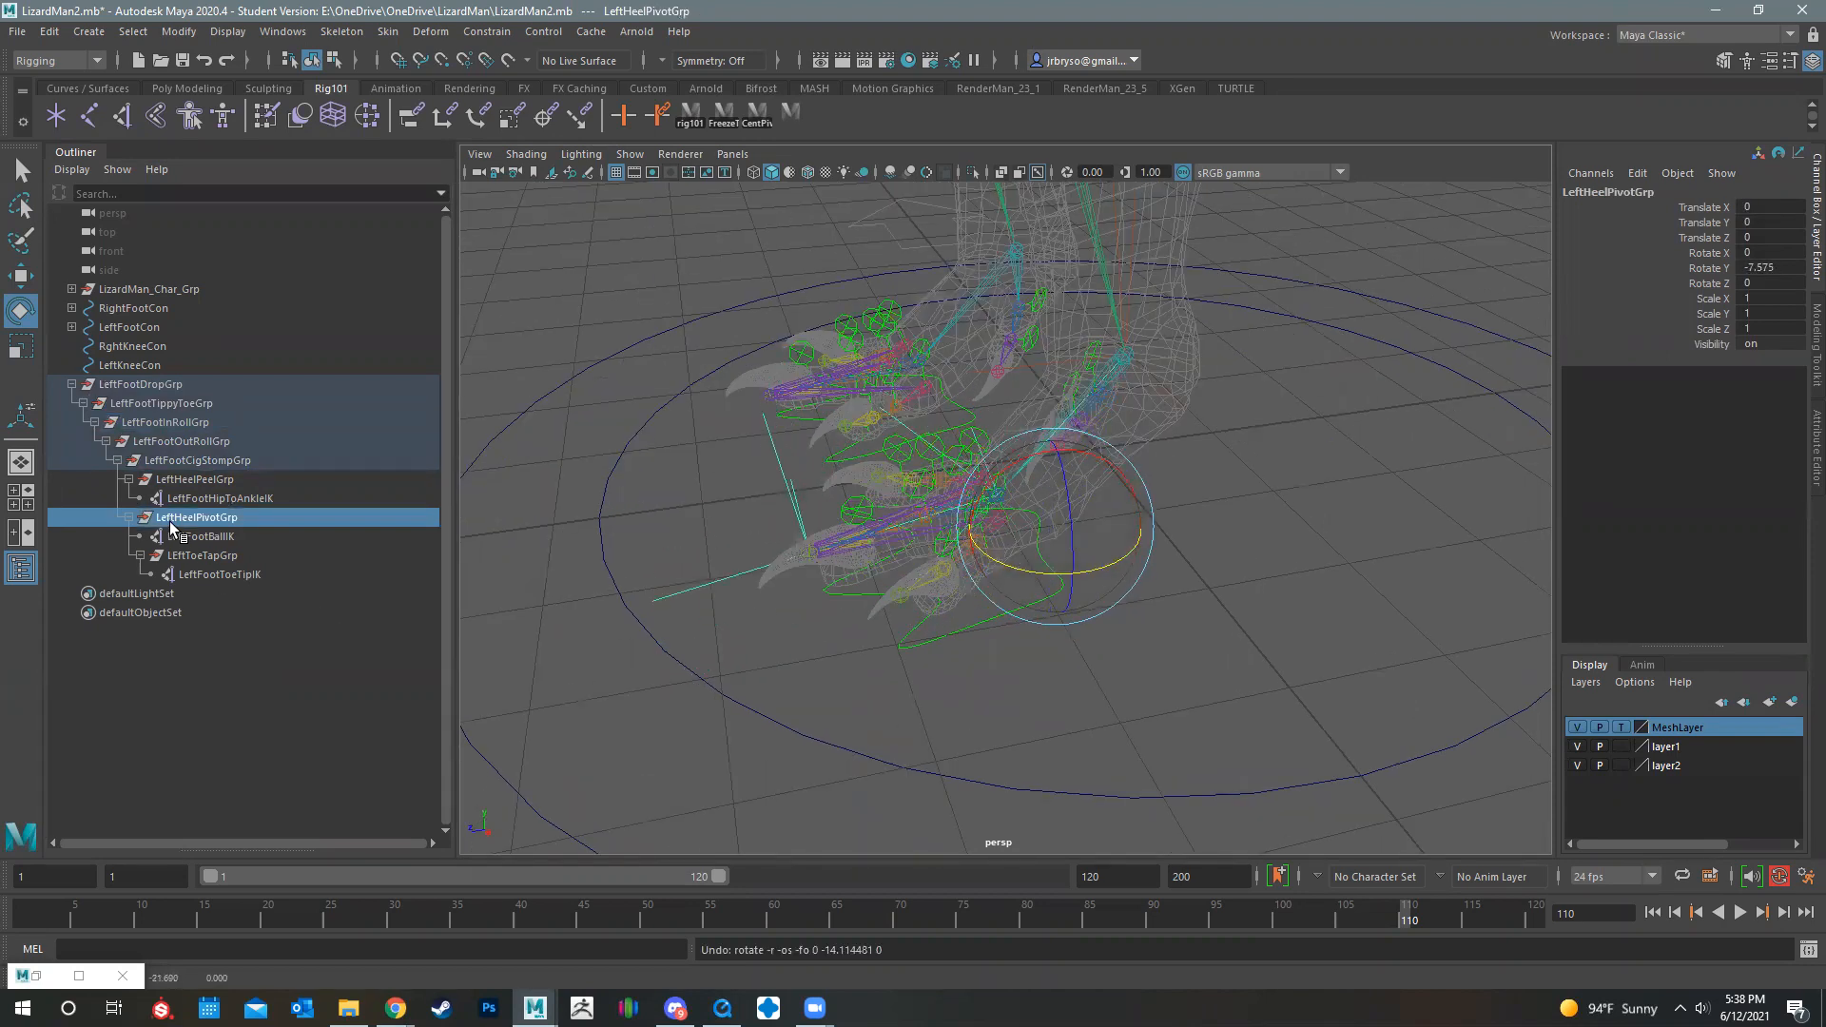
left_click(238, 555)
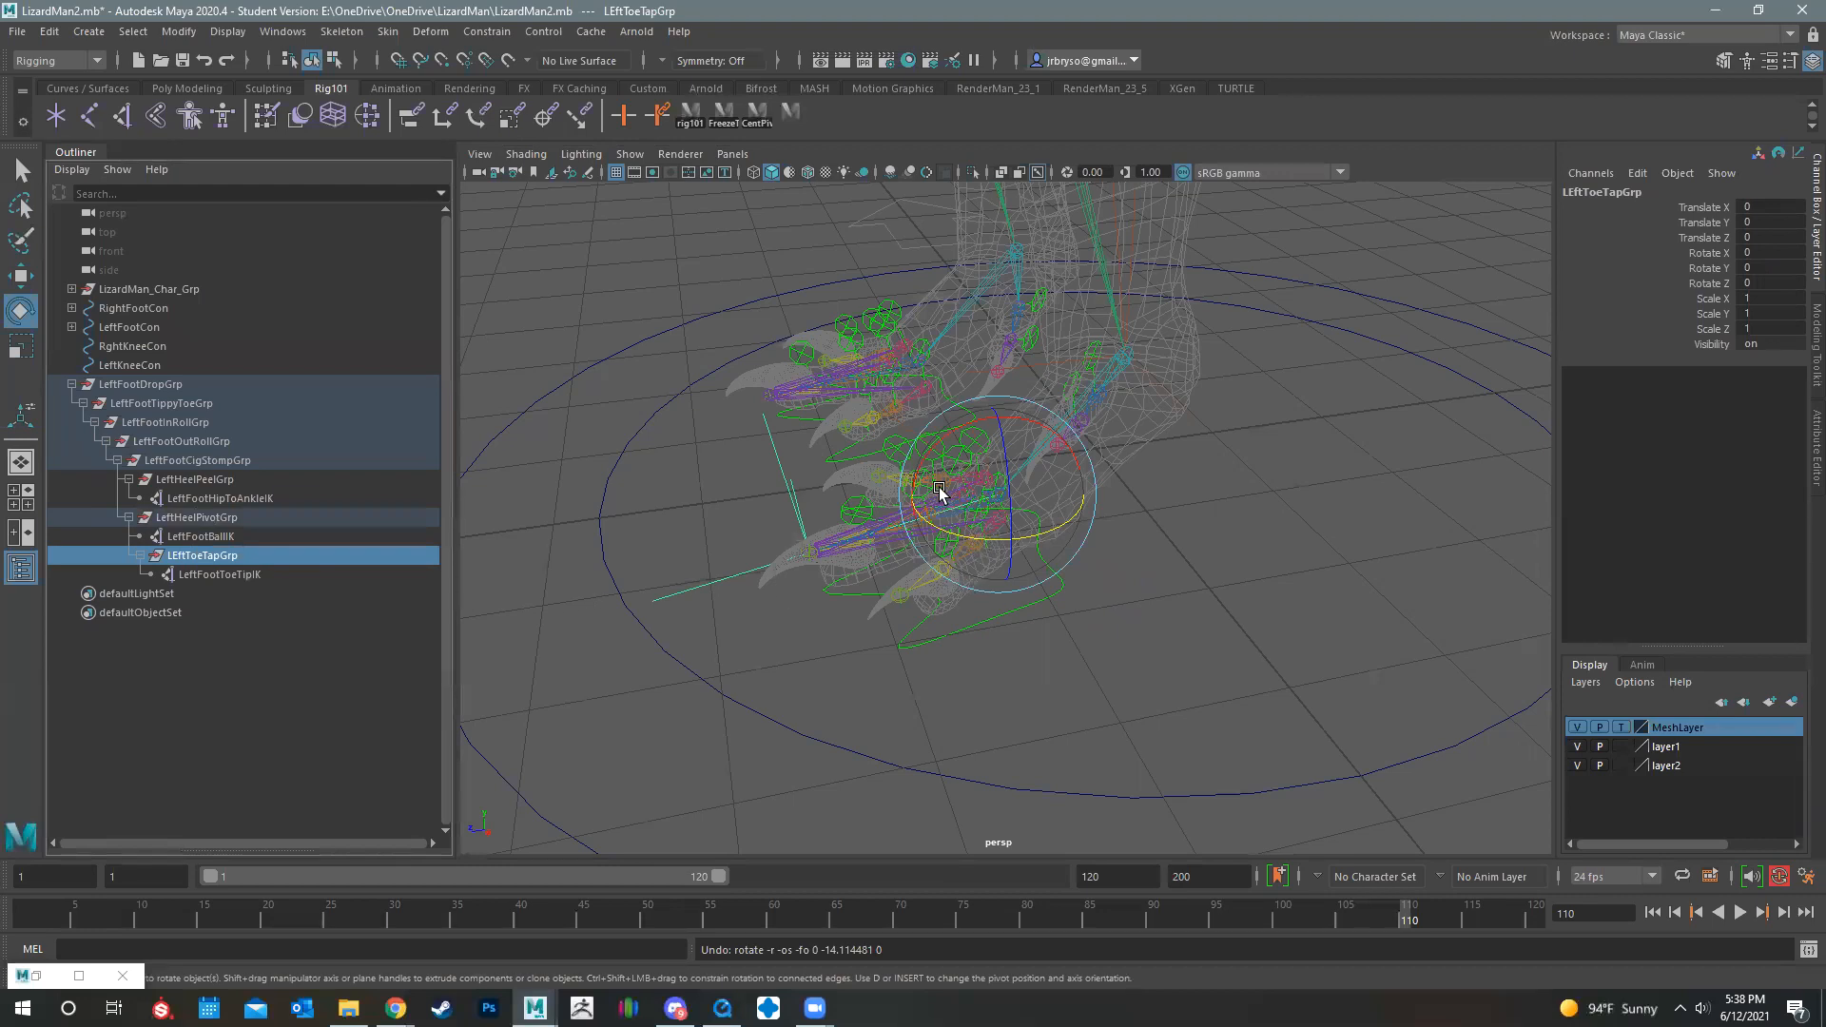
left_click_drag(922, 460, 954, 436)
key("ctrl+z")
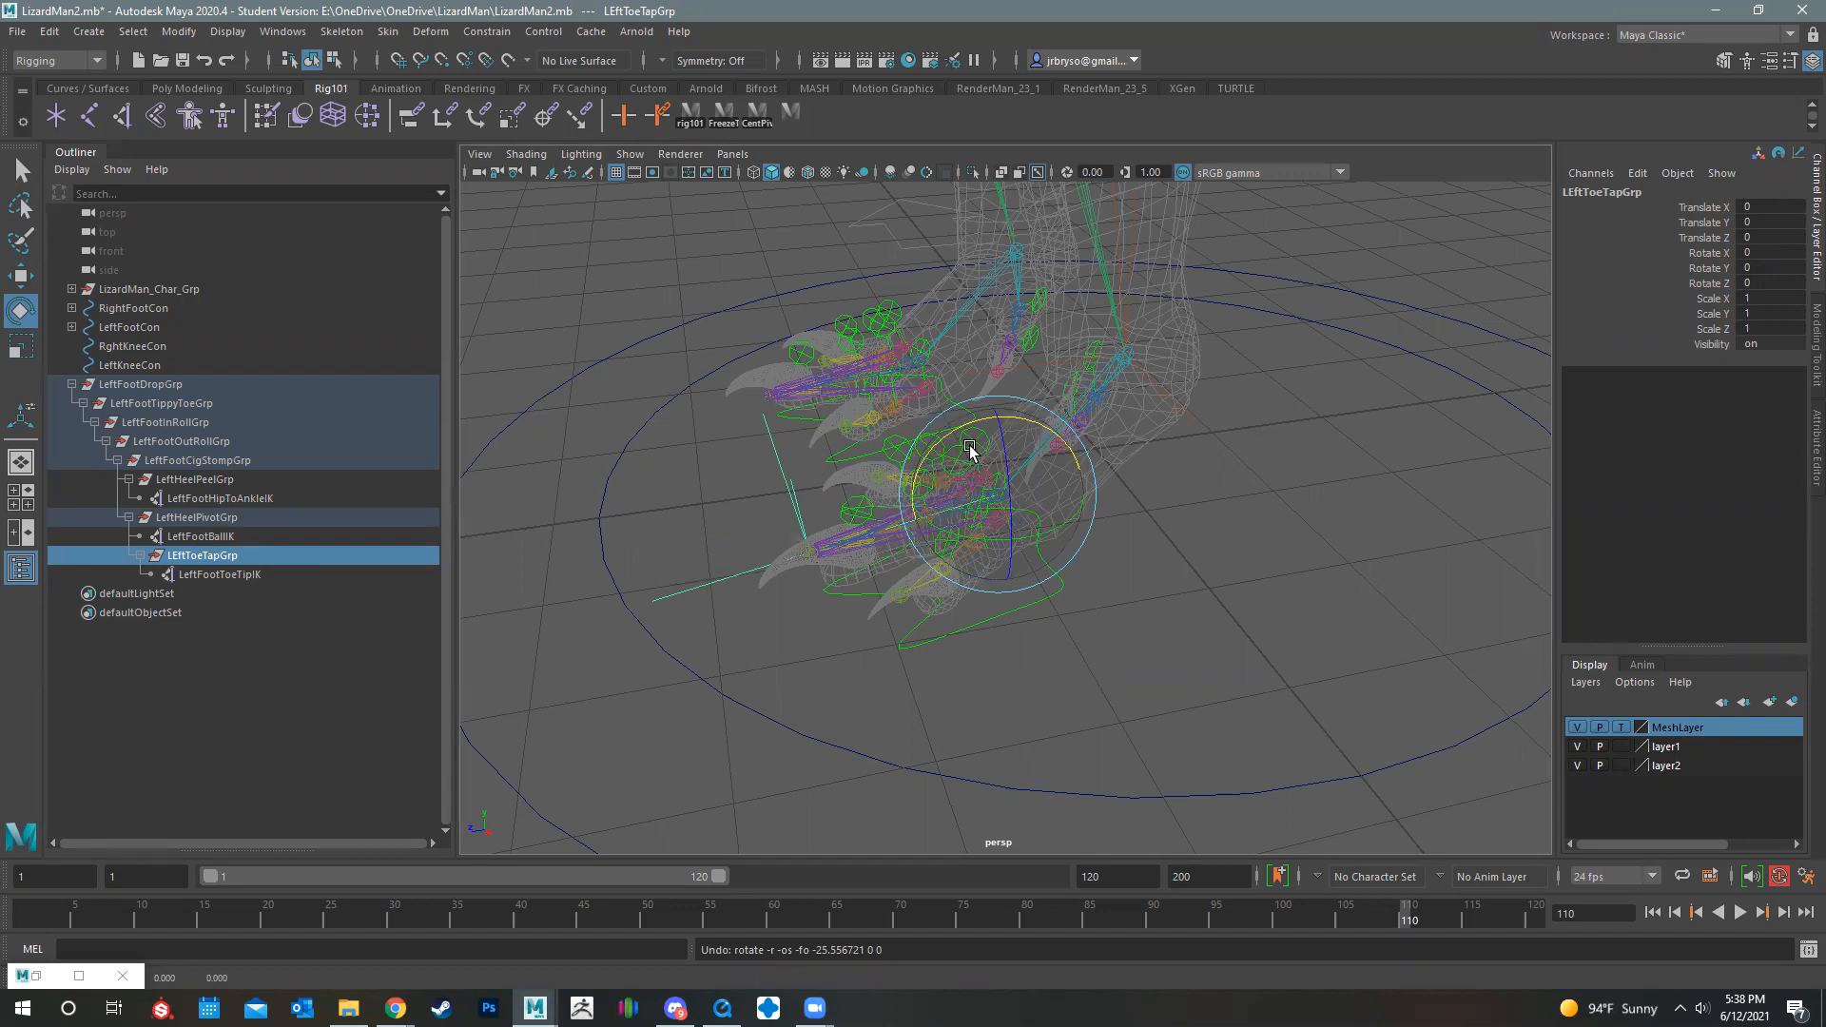
Step: Save the LizardMan2.mb scene, accepting the student-version notice, and return to the Rotate tool
key("q")
key("ctrl+s")
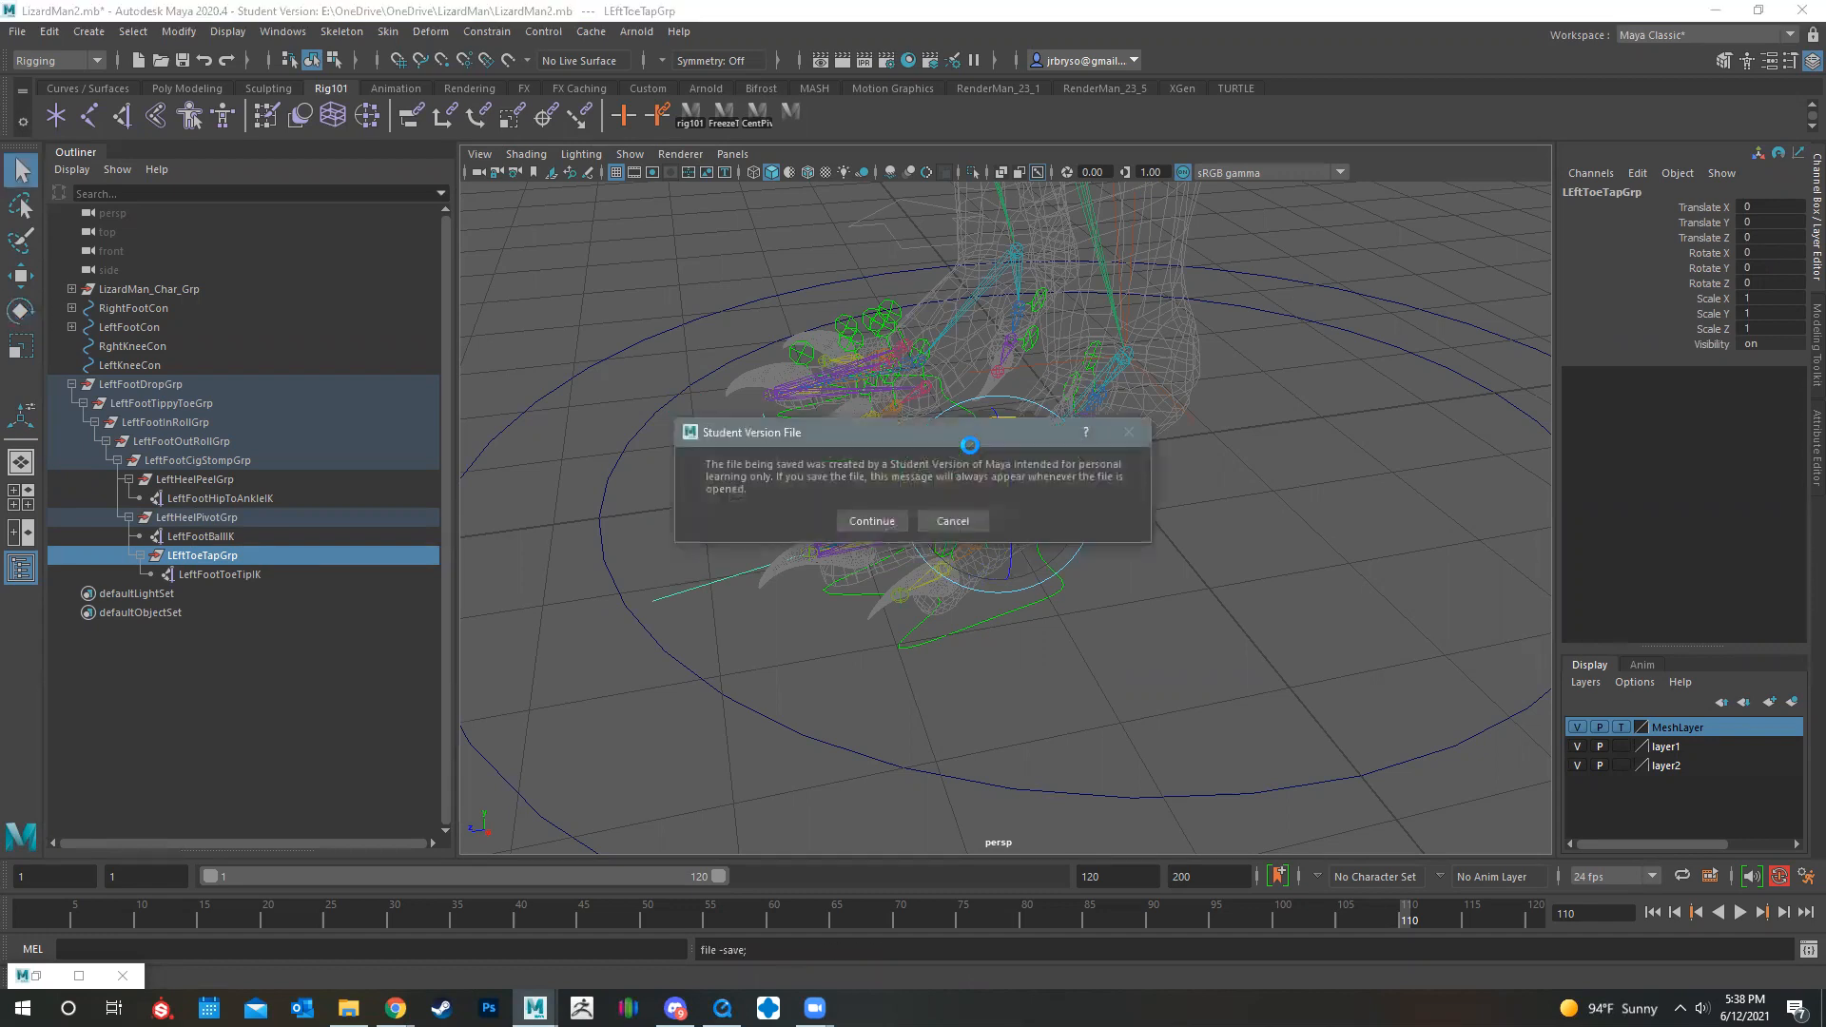
left_click(868, 521)
key("e")
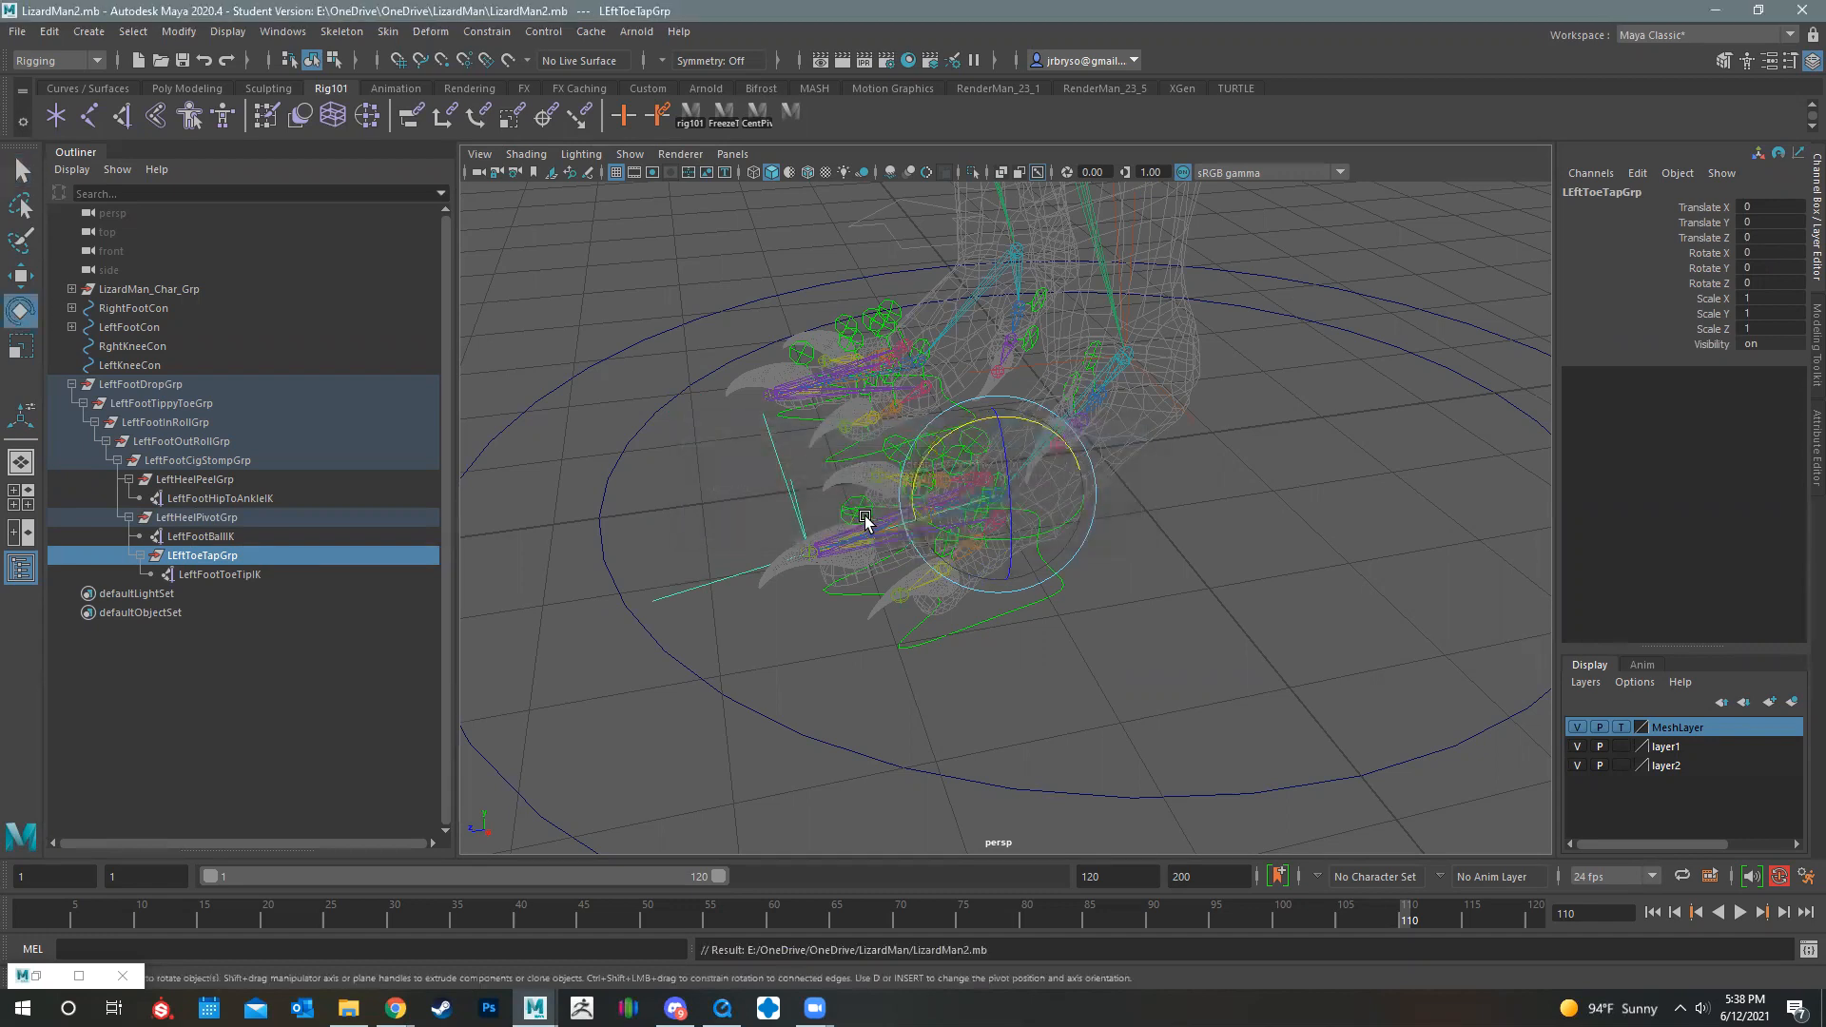
left_click_drag(791, 648, 962, 636, "alt")
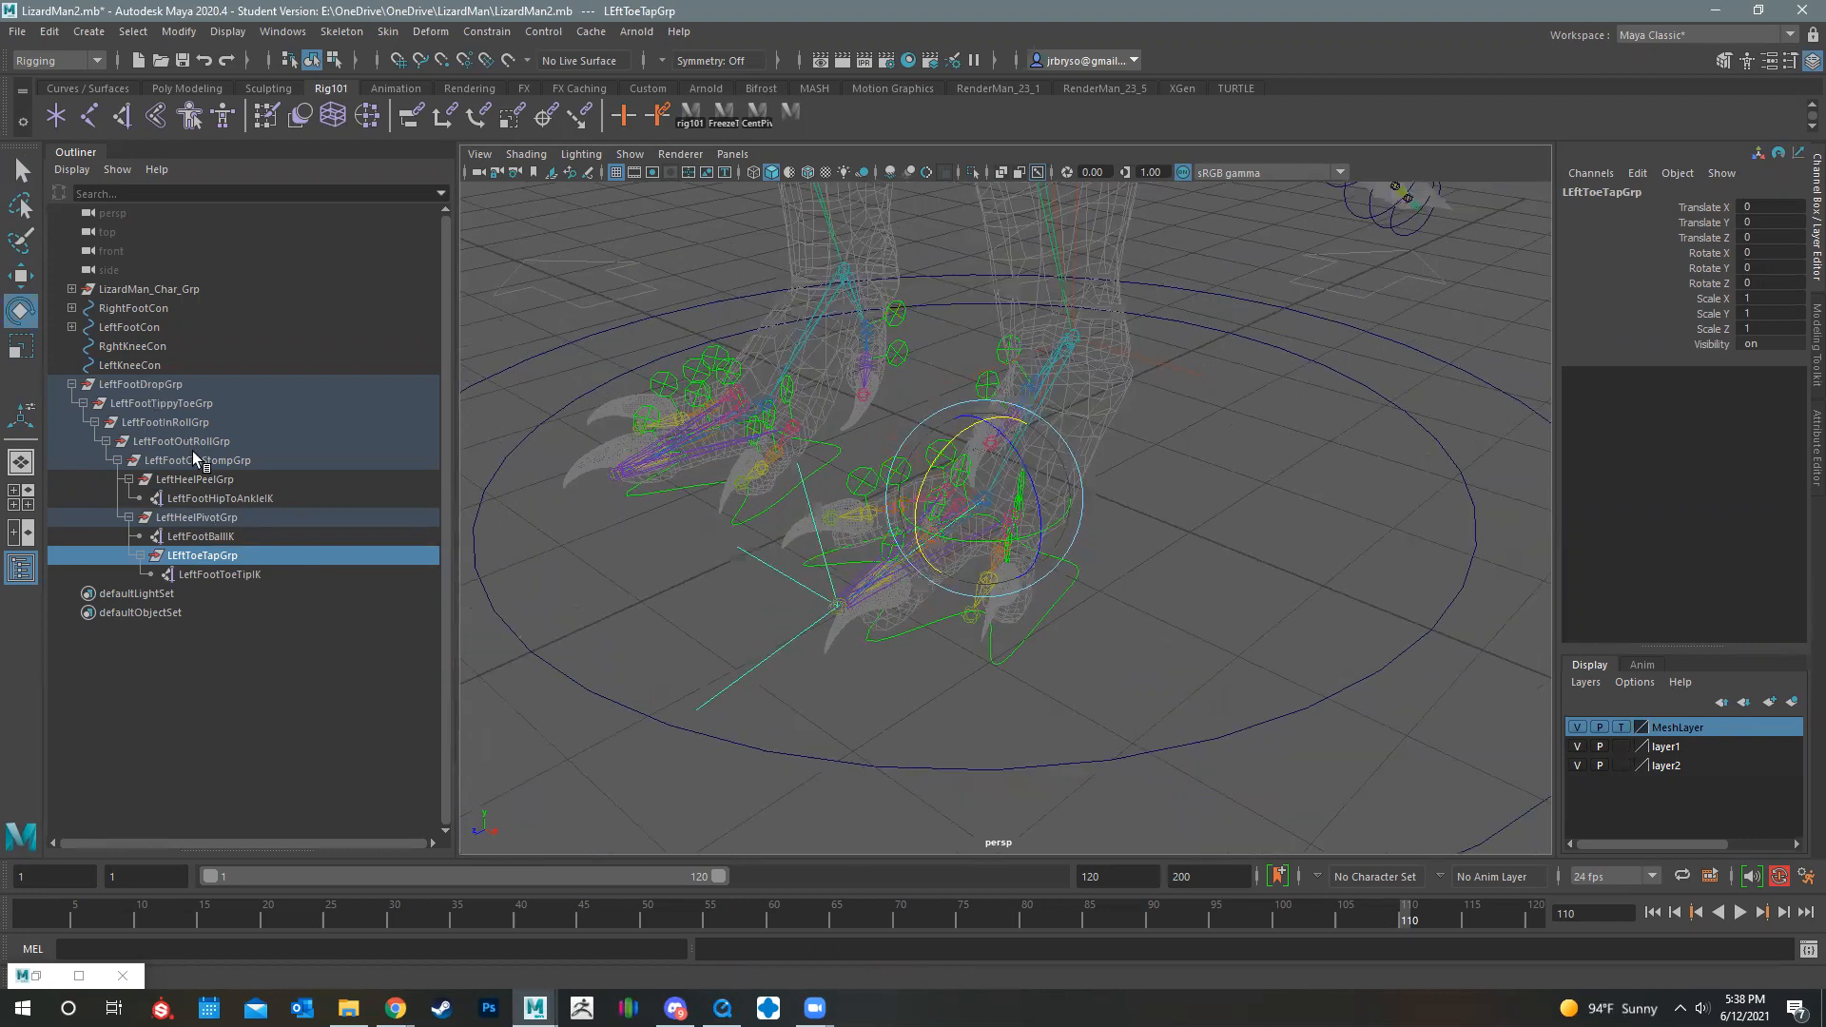
Step: Parent the collapsed LeftFootDropGrp hierarchy under LeftFootCon and expand LeftFootCon to show its children
left_click(64, 385)
left_click_drag(937, 525, 722, 535, "alt")
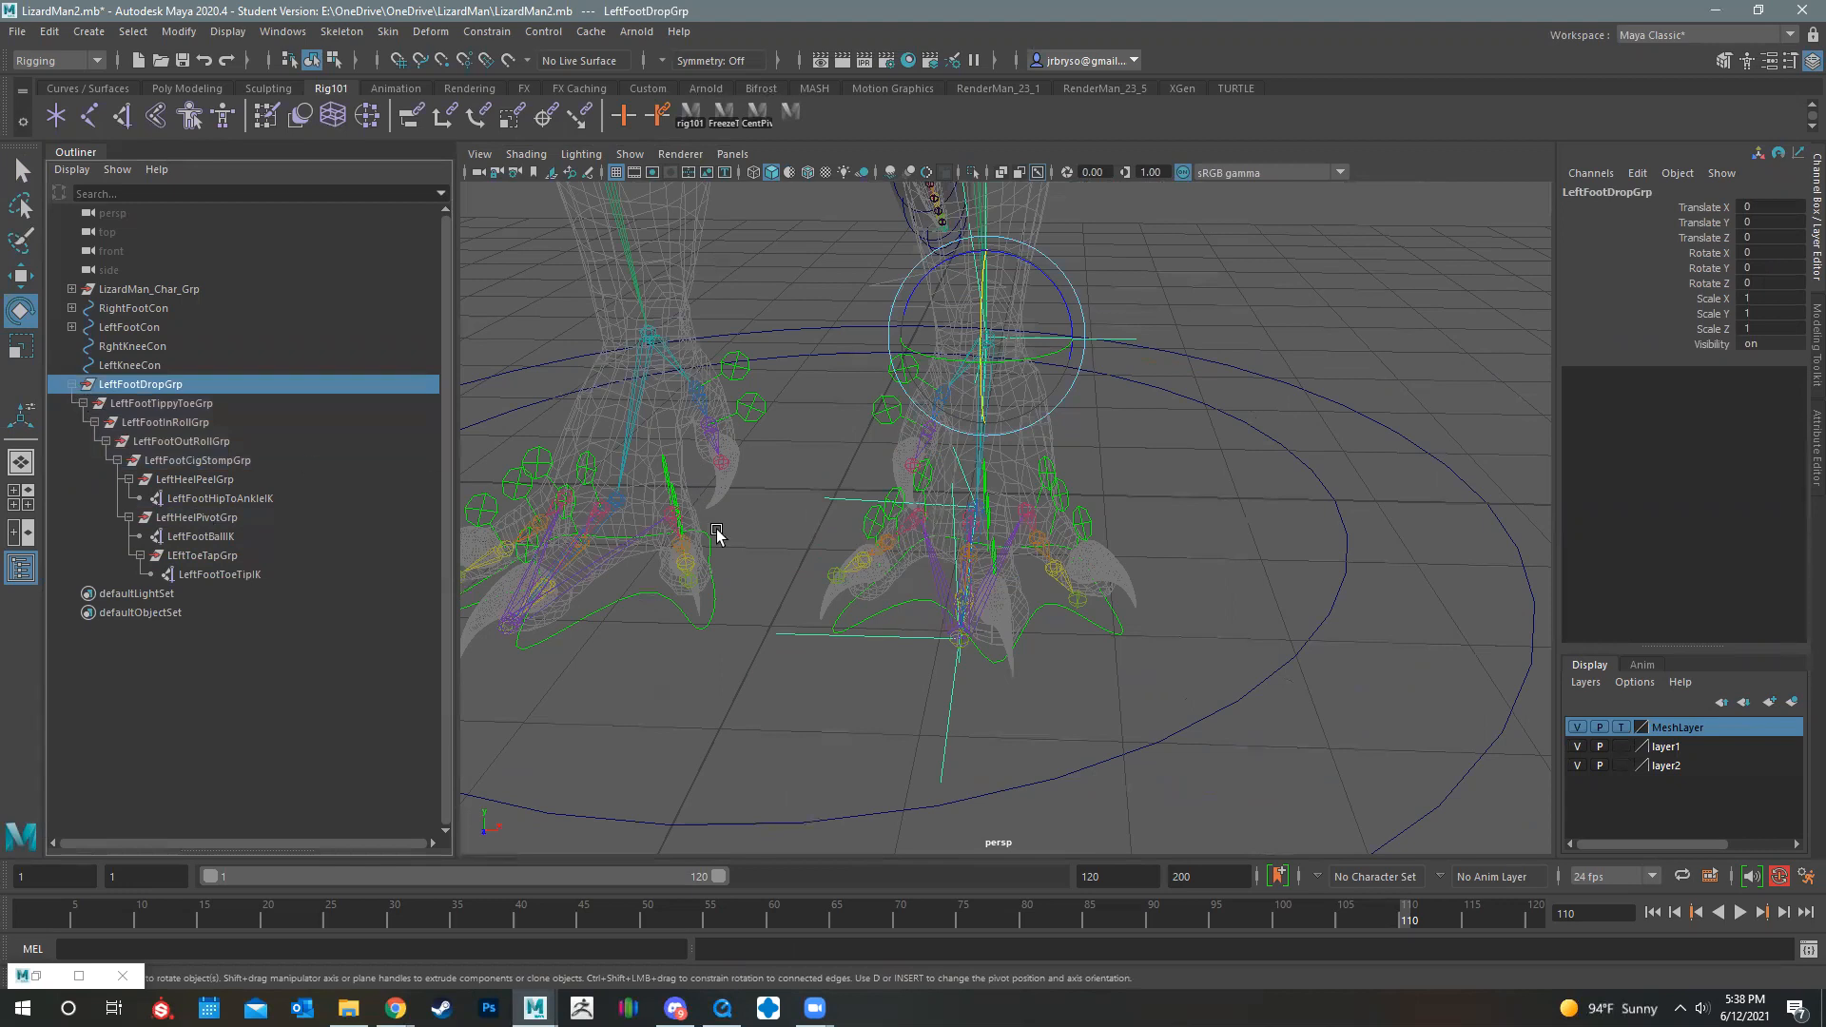
left_click(74, 384)
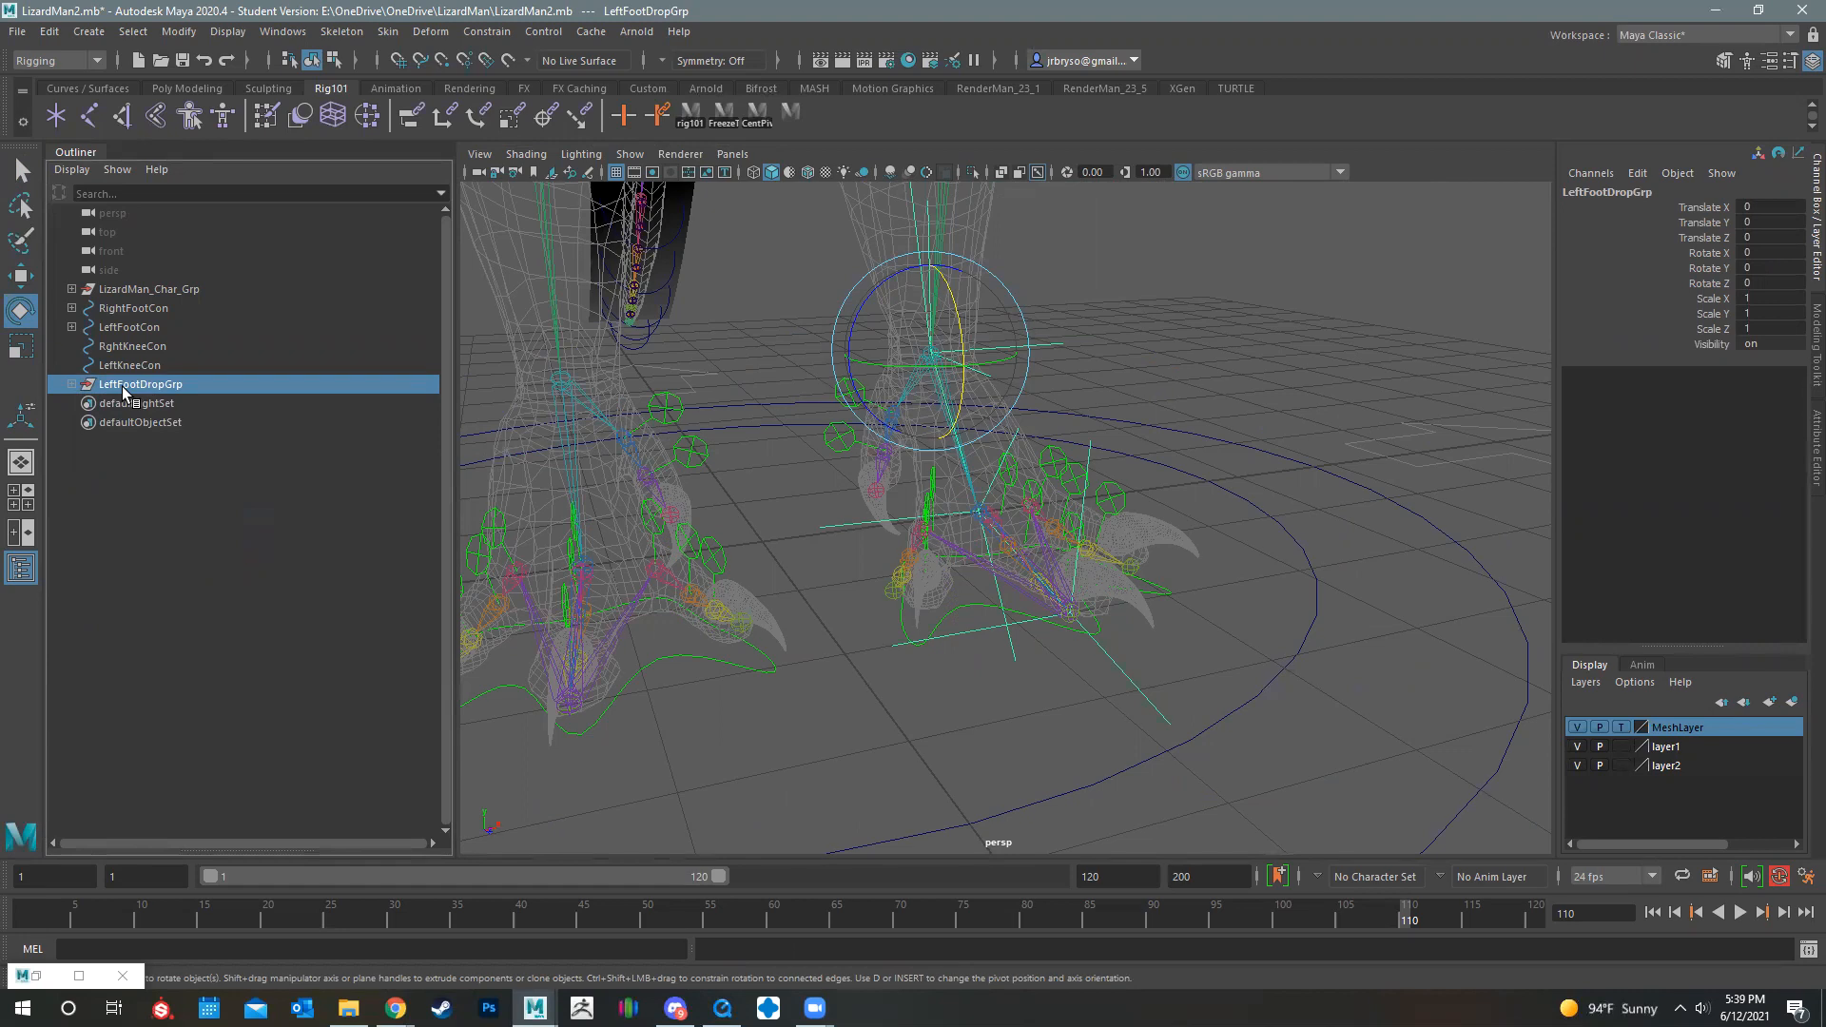
middle_click_drag(123, 386, 143, 329)
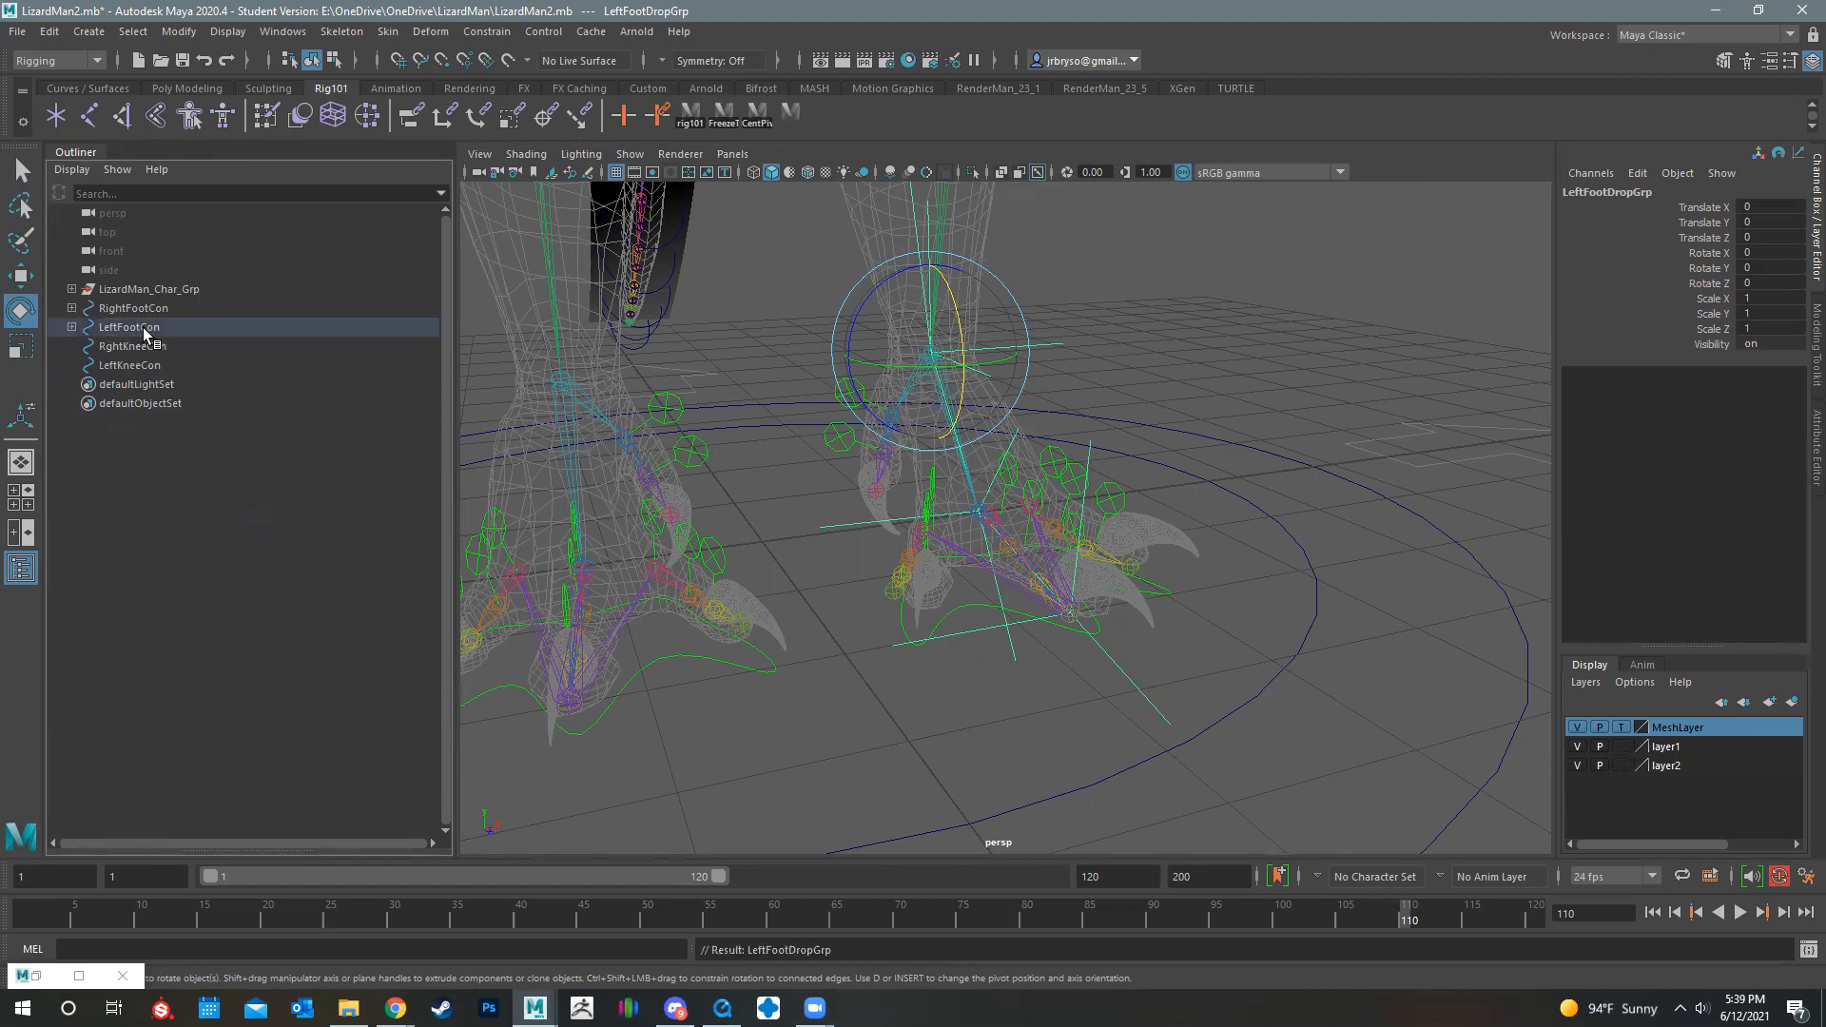
left_click(72, 326)
Step: Test-move the LeftFootCon control upward with the Move tool to check that the foot follows, and undo the move
left_click(123, 328)
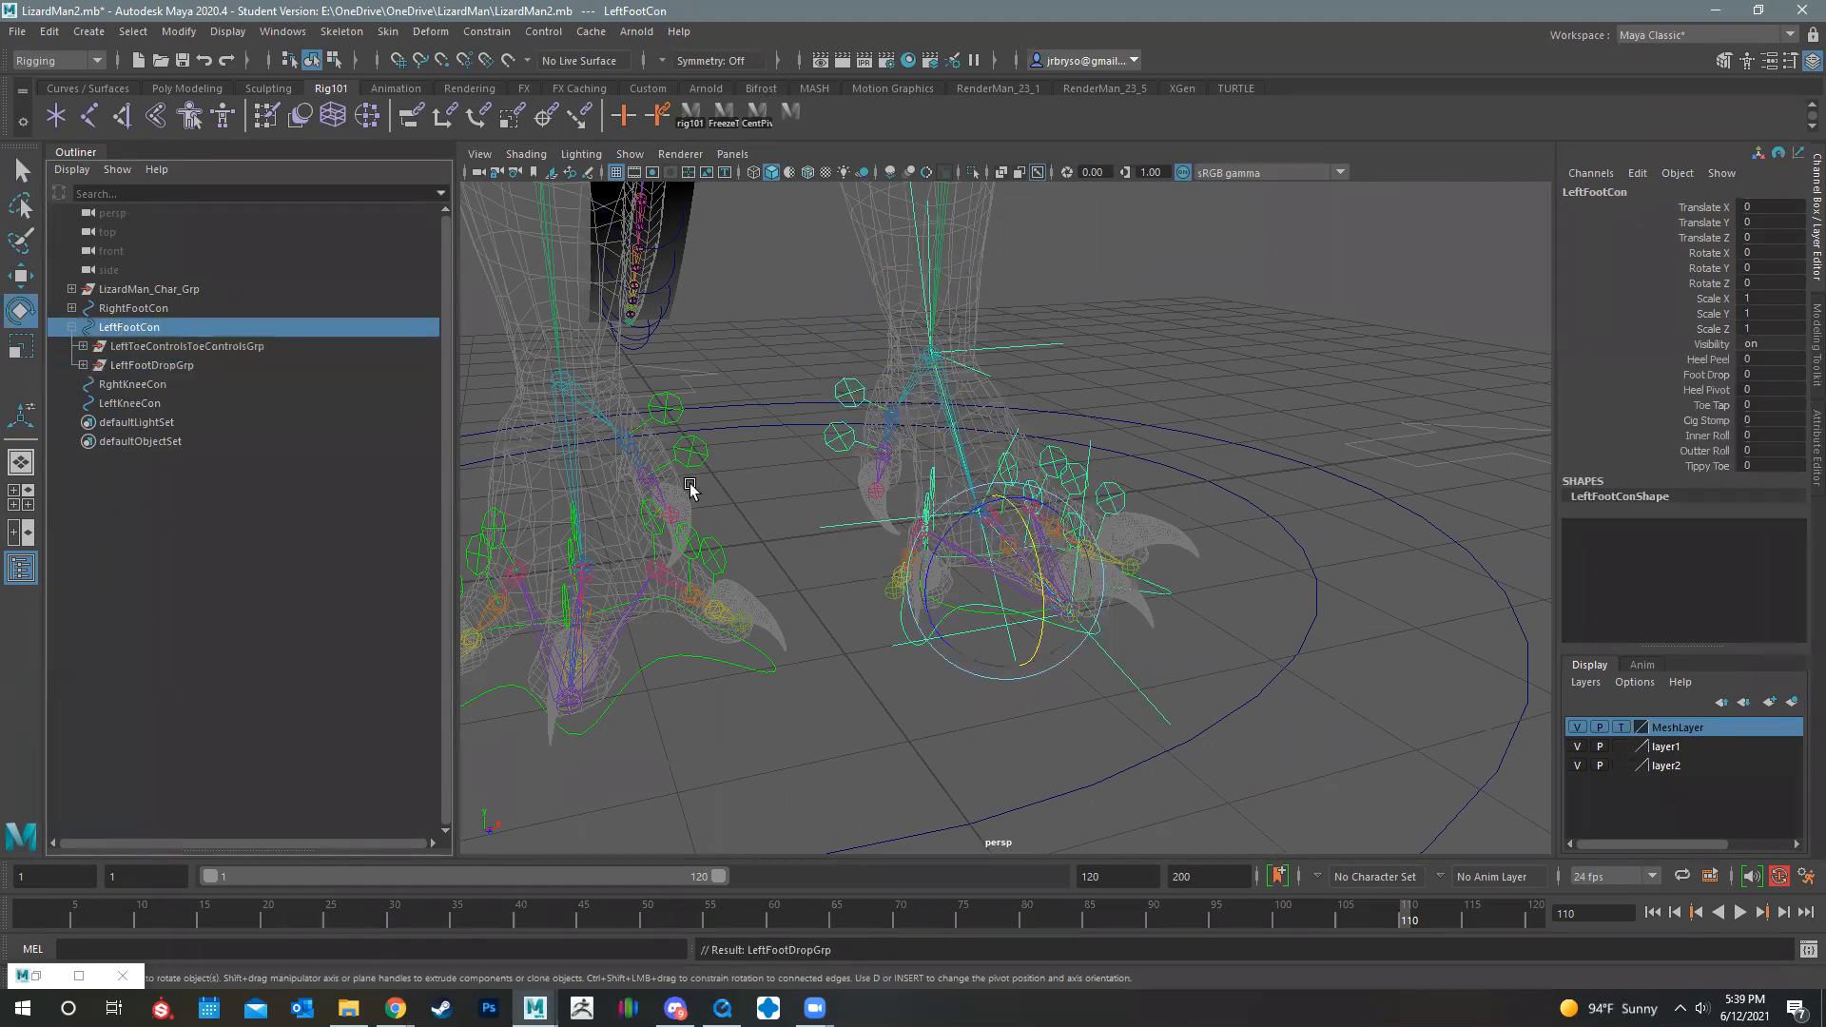
left_click_drag(989, 569, 1039, 559, "alt")
left_click_drag(1094, 493, 1146, 506, "alt")
key("w")
left_click_drag(1049, 595, 1032, 433)
key("ctrl+z")
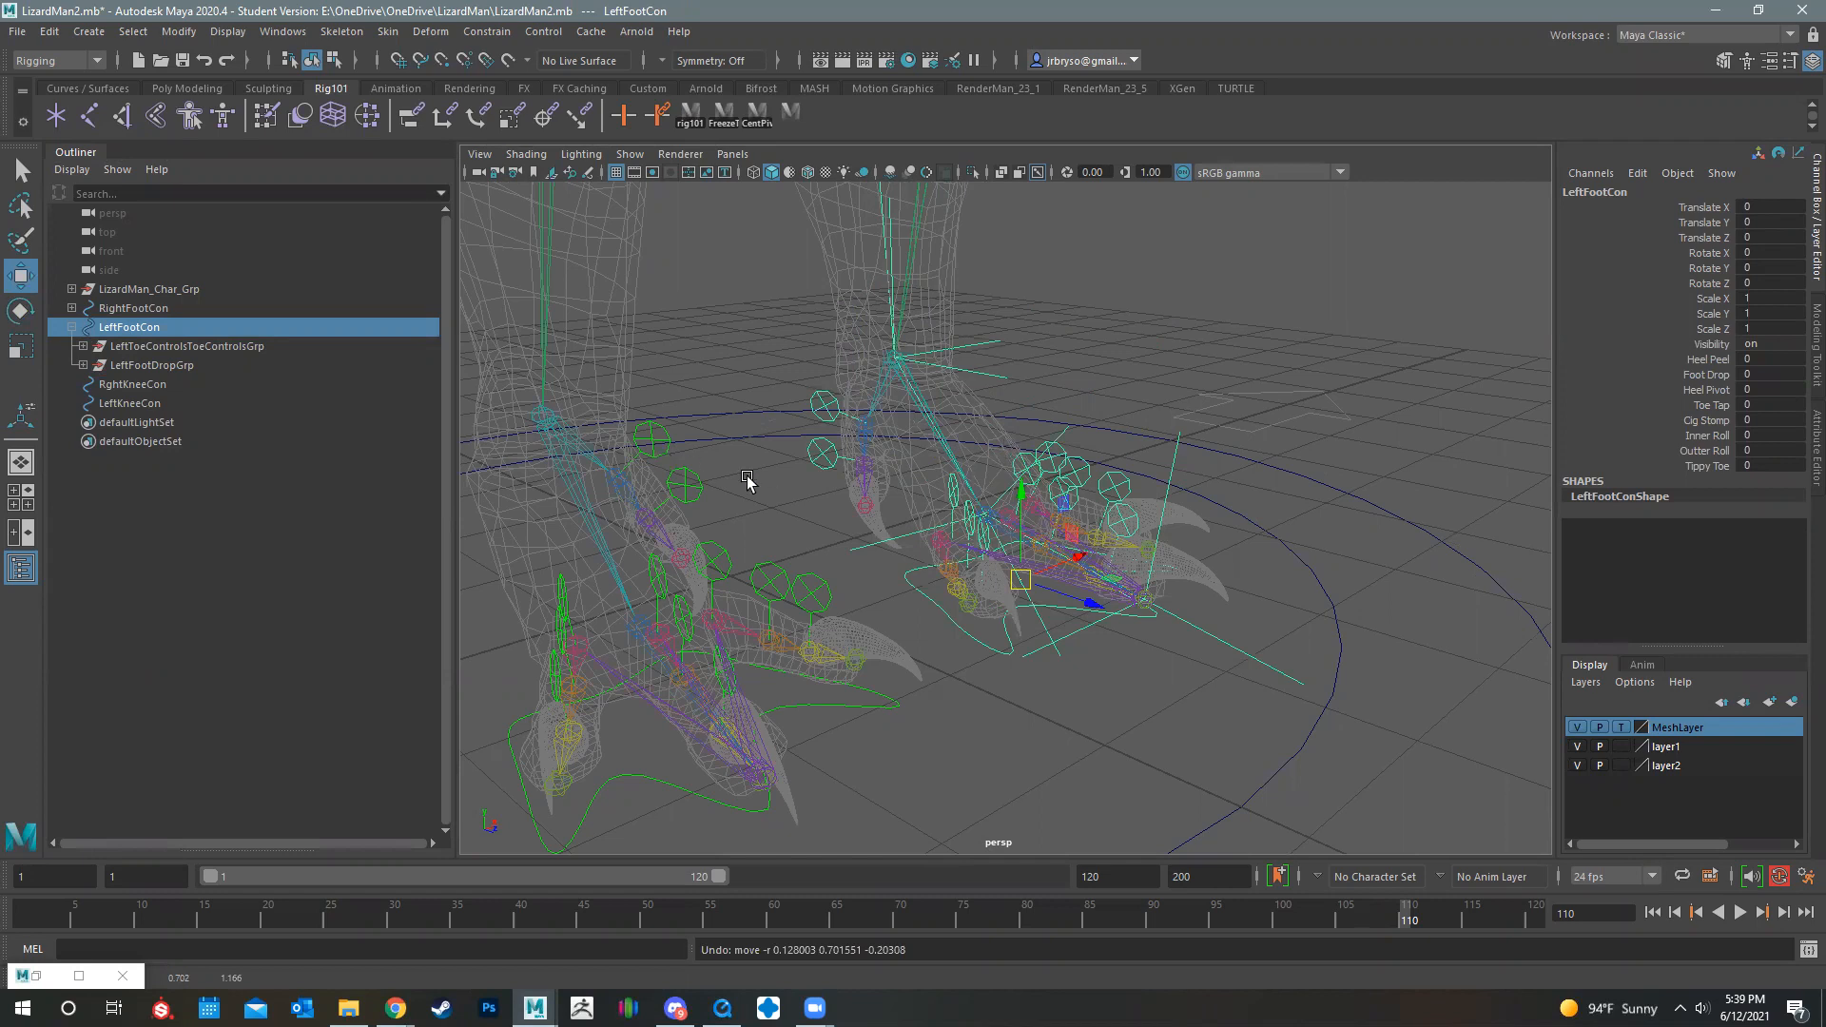
left_click_drag(925, 538, 1081, 665, "alt")
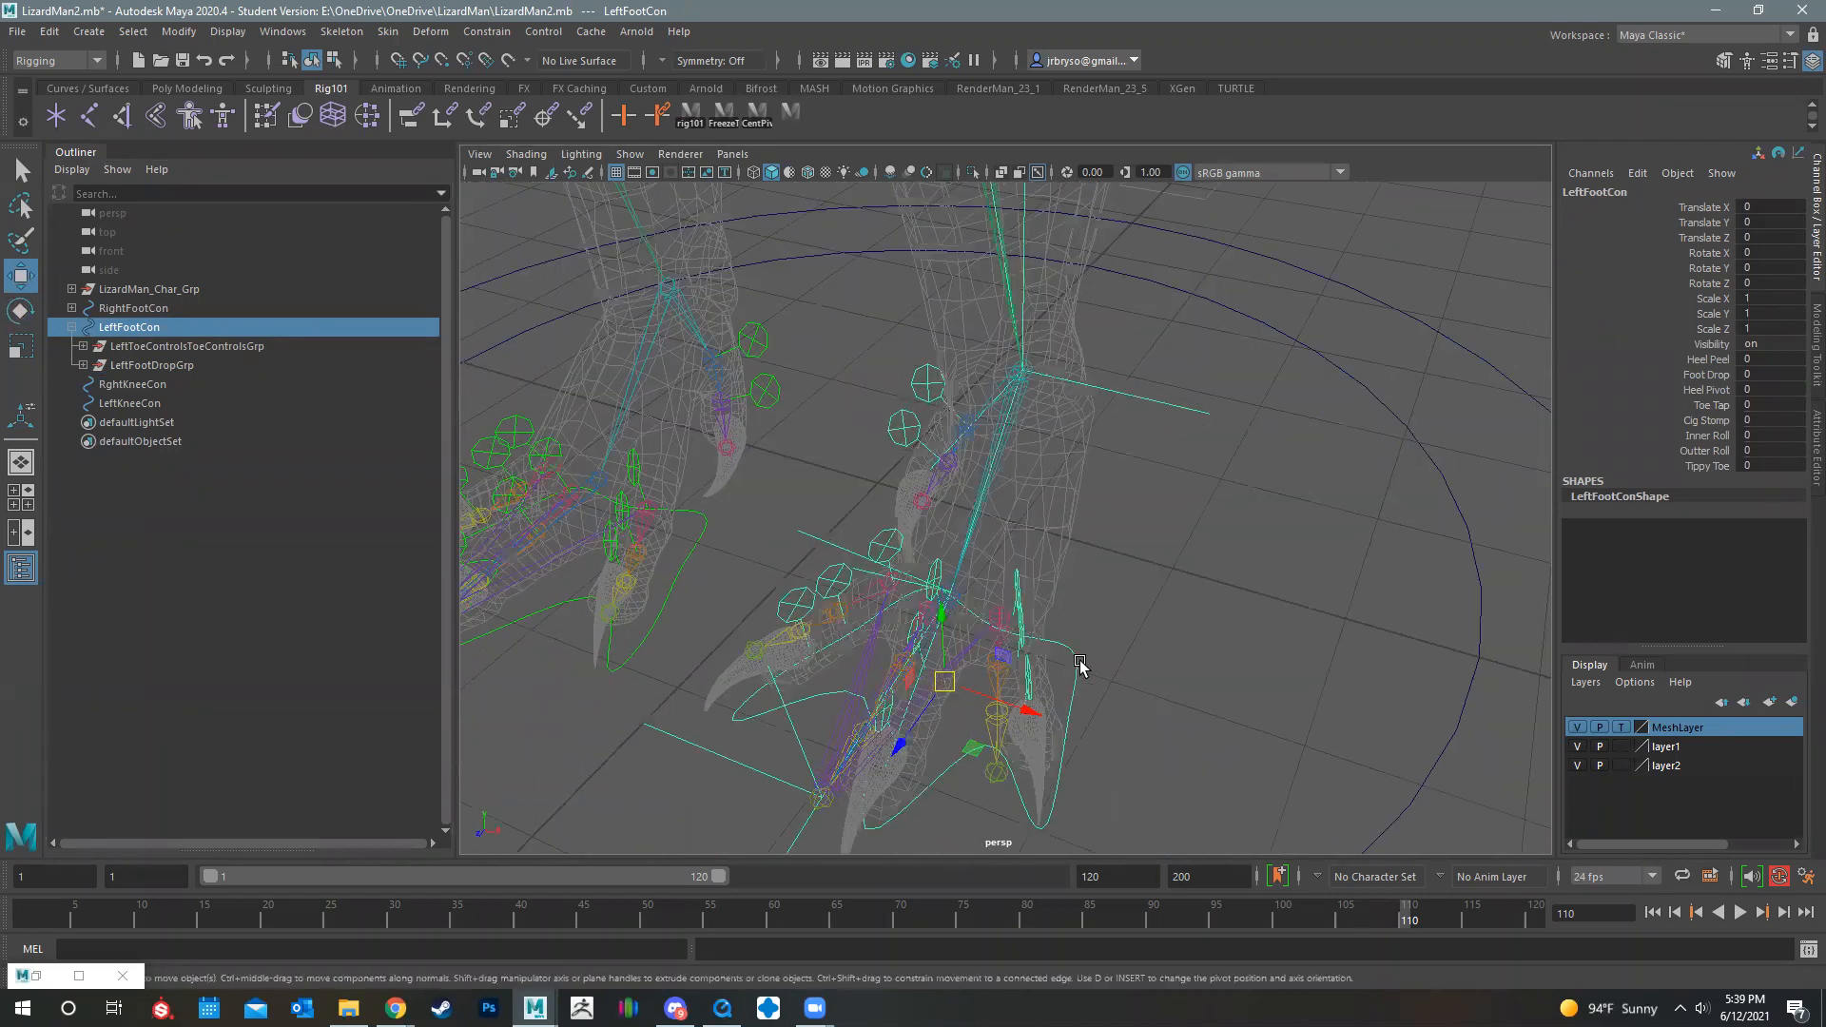